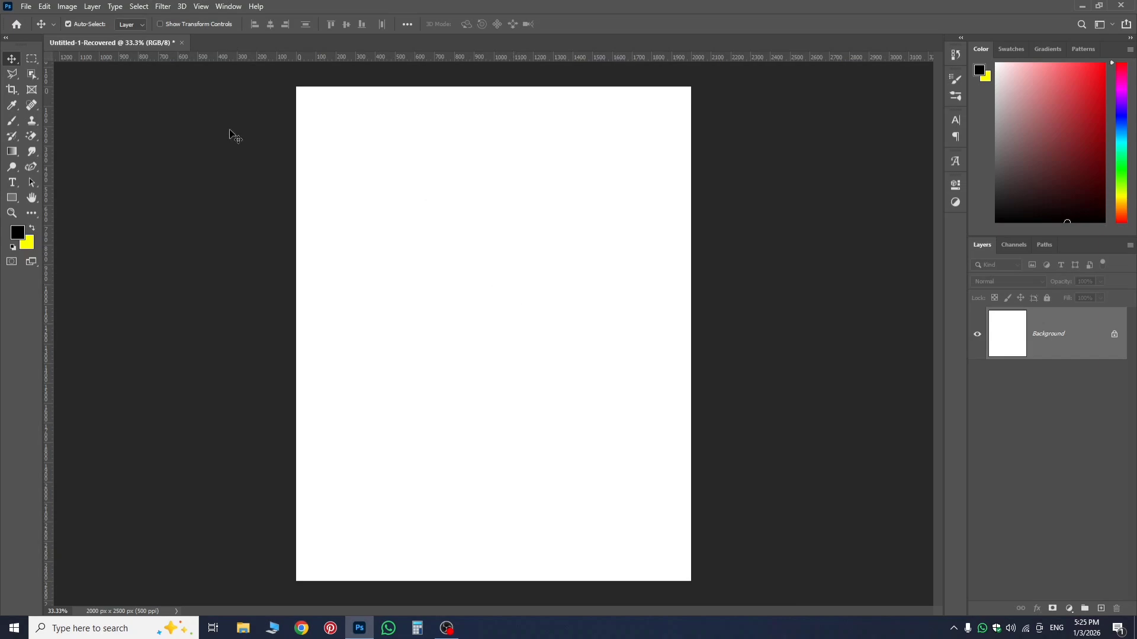
Activate the Brush tool and look over the brush presets, recent brushes and preset options.
left_click(11, 121)
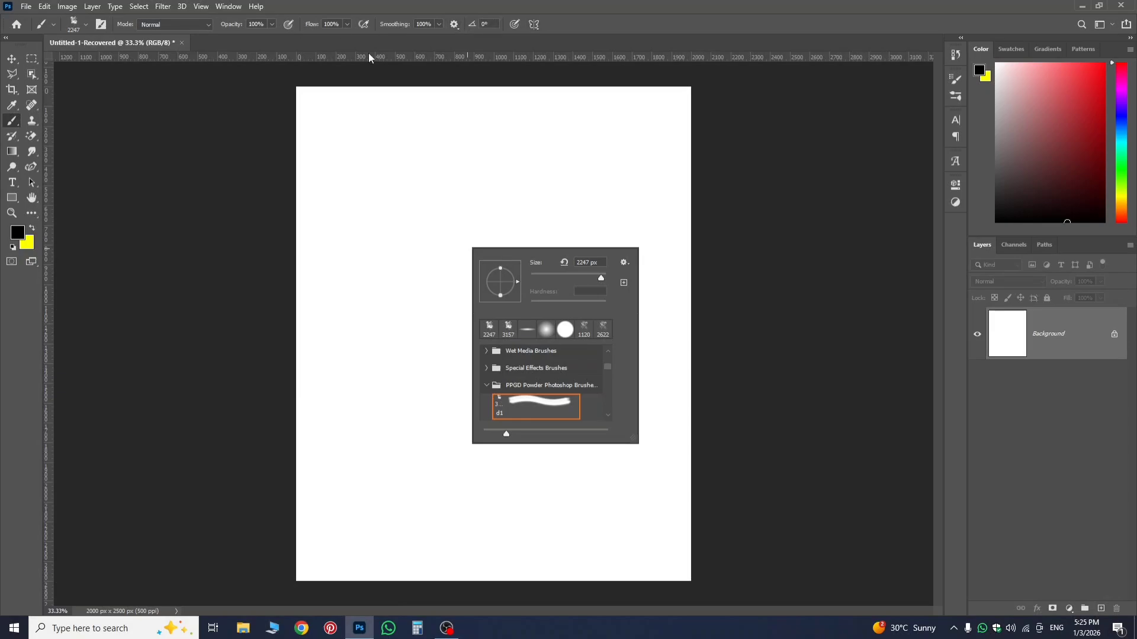
left_click(856, 194)
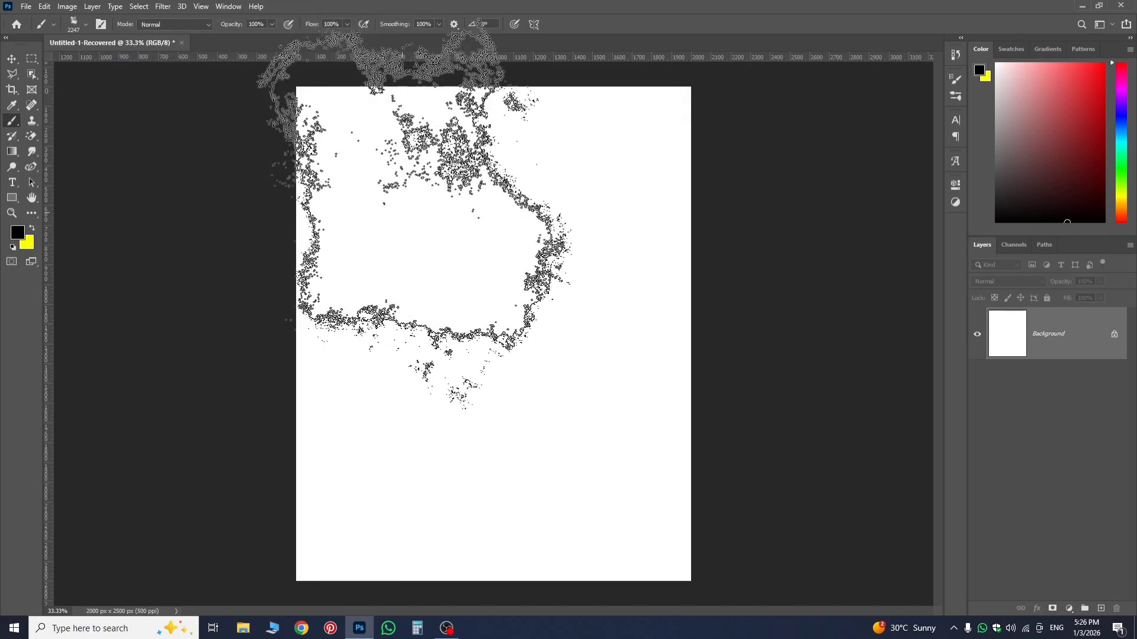
left_click(84, 25)
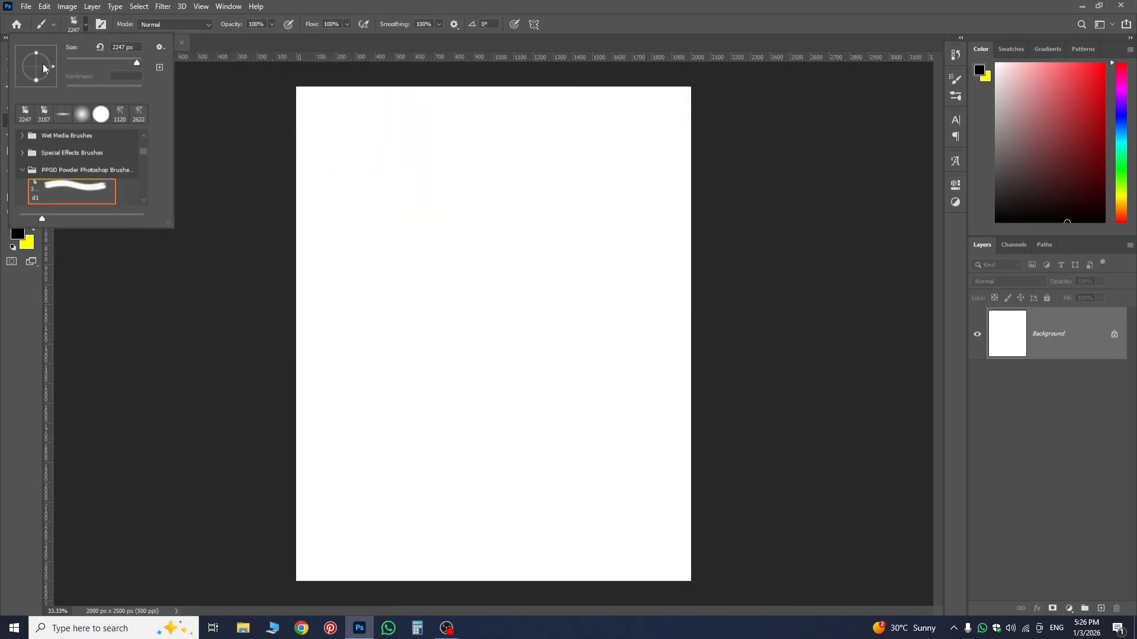
right_click(511, 324)
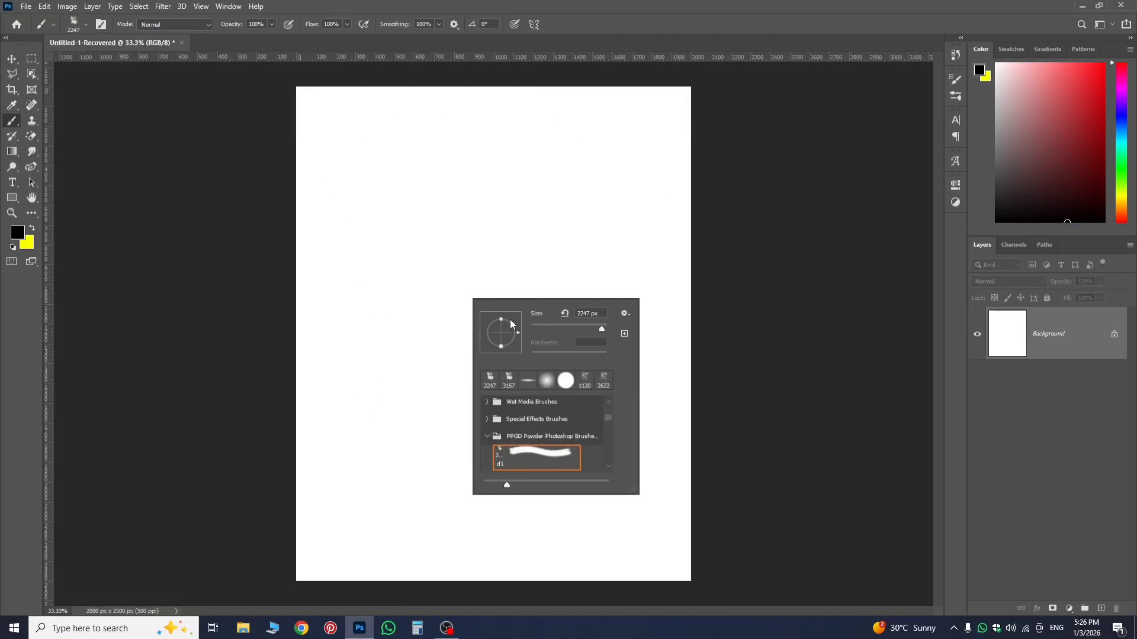
left_click(624, 314)
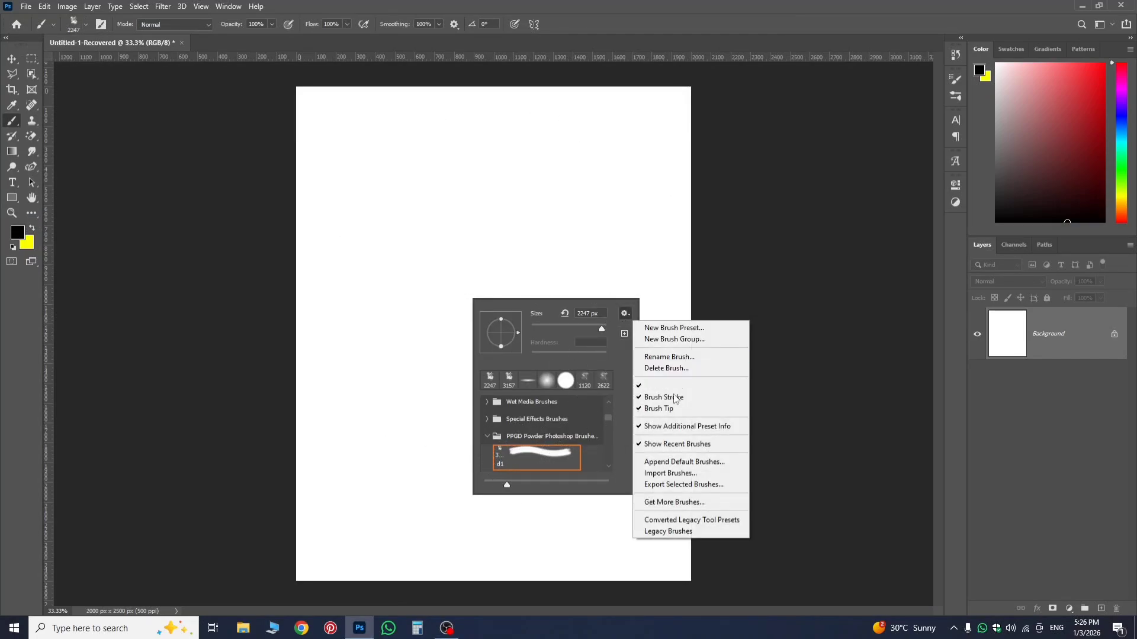
left_click(667, 270)
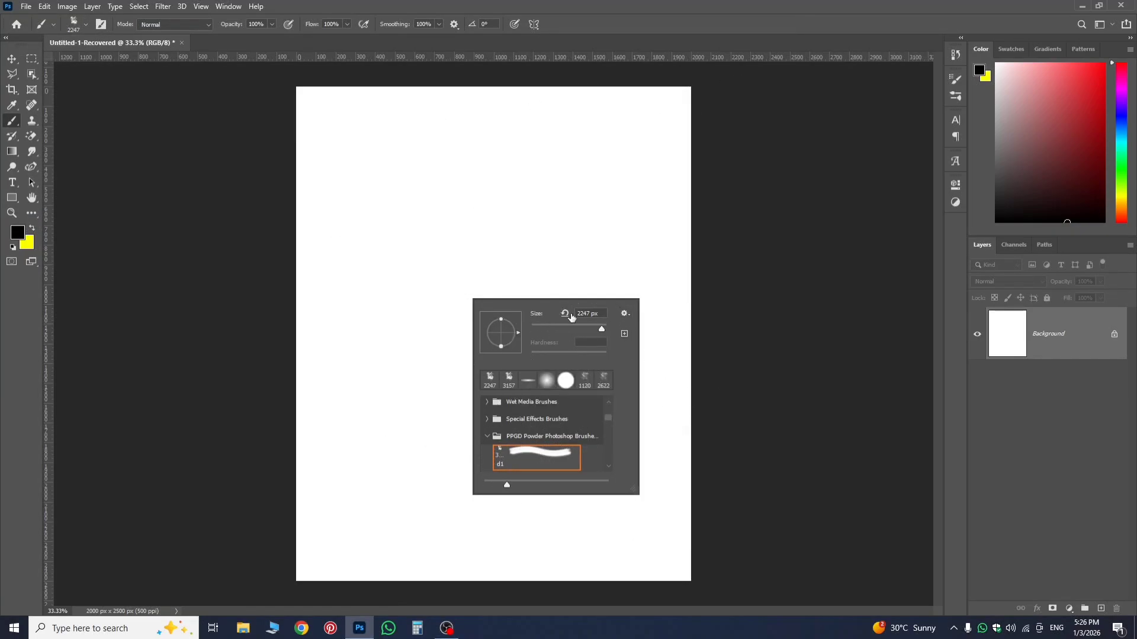
Choose the recent soft round brush at 2247 px and paint soft black shading along the canvas's right edge.
left_click(546, 381)
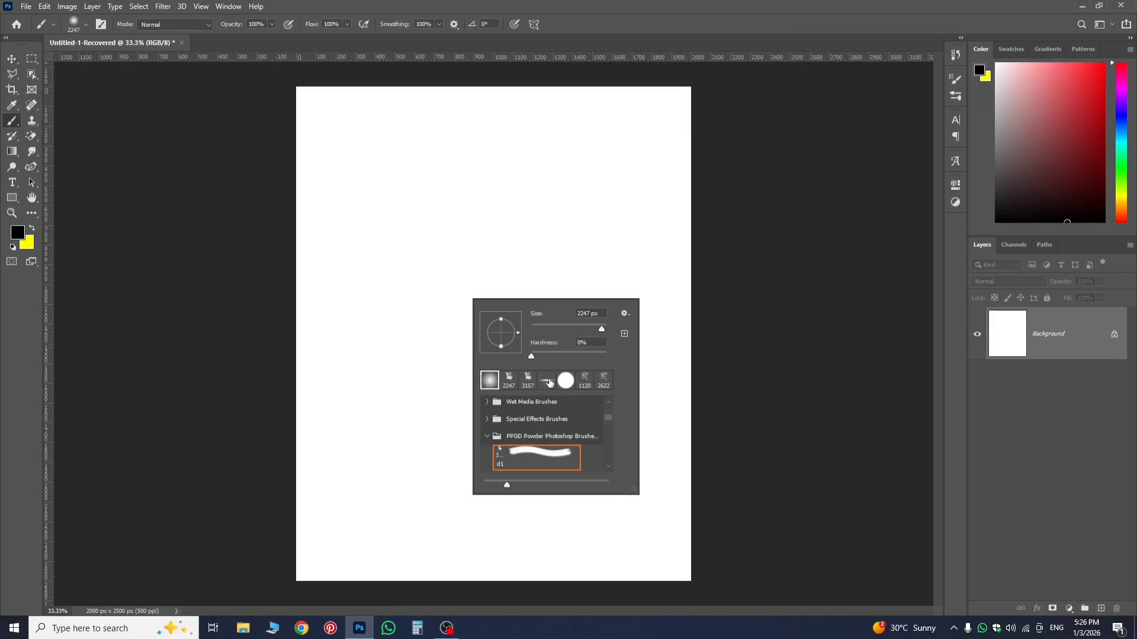
left_click(921, 264)
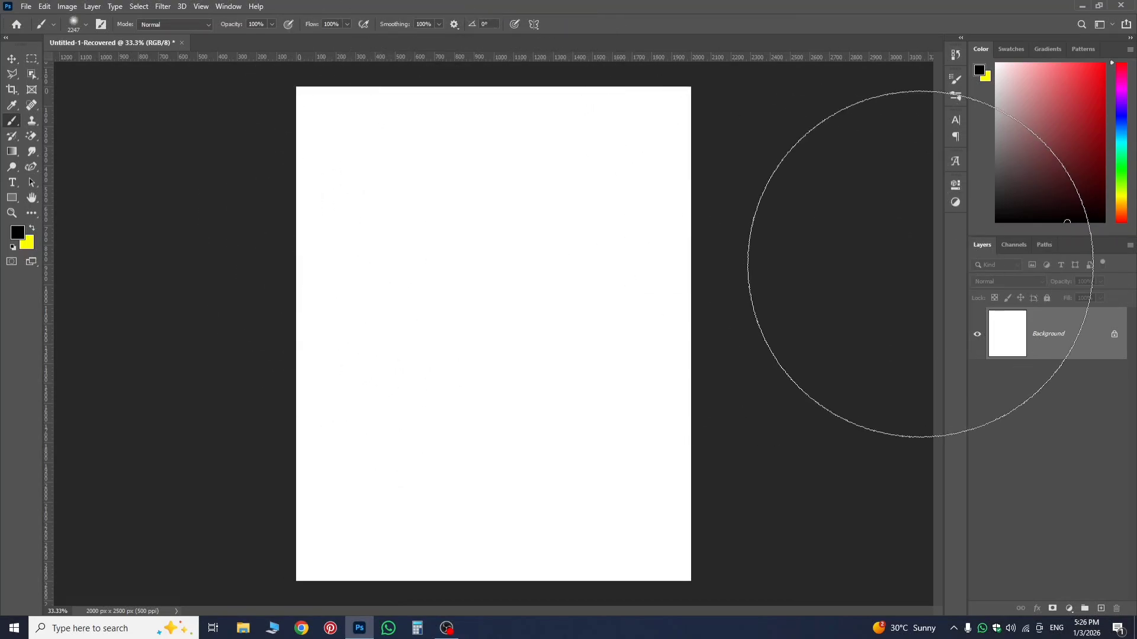
left_click_drag(918, 266, 781, 337)
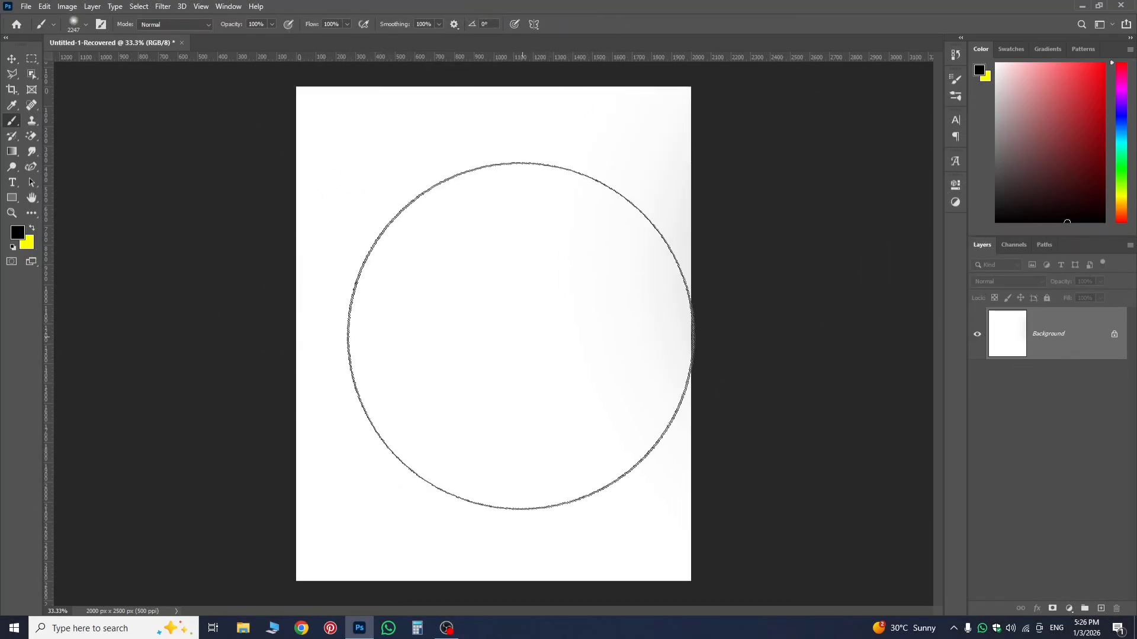
Set the brush to 1317 px with 99% hardness and stamp solid black circles, plus a grey one at 19% opacity.
left_click_drag(510, 313, 418, 318)
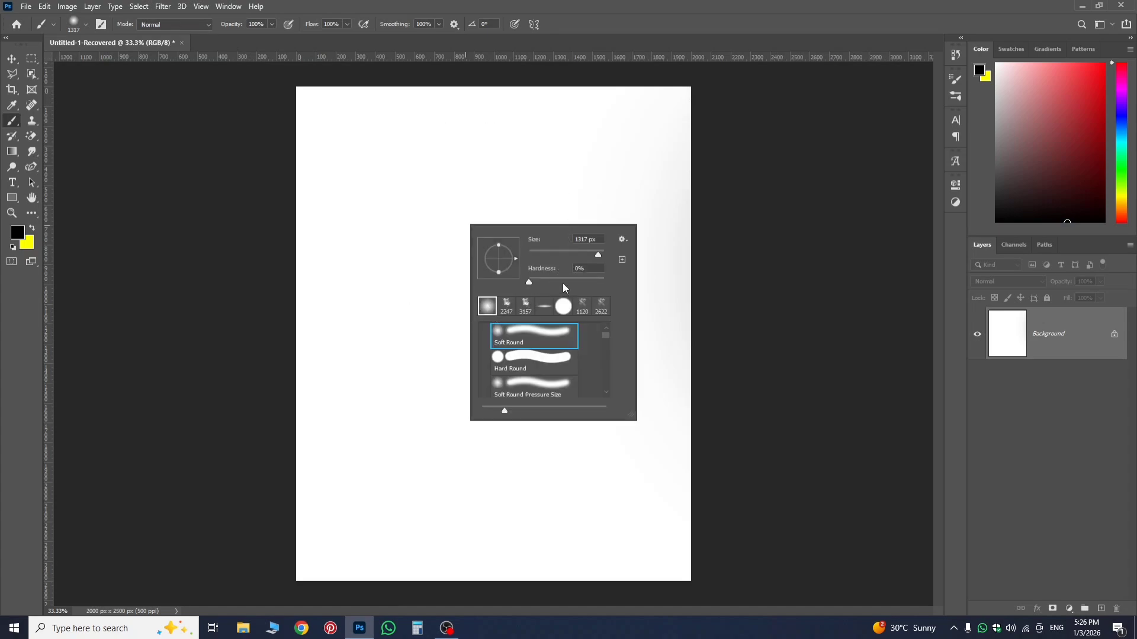
left_click_drag(529, 285, 671, 303)
left_click_drag(803, 245, 799, 246)
left_click(461, 286)
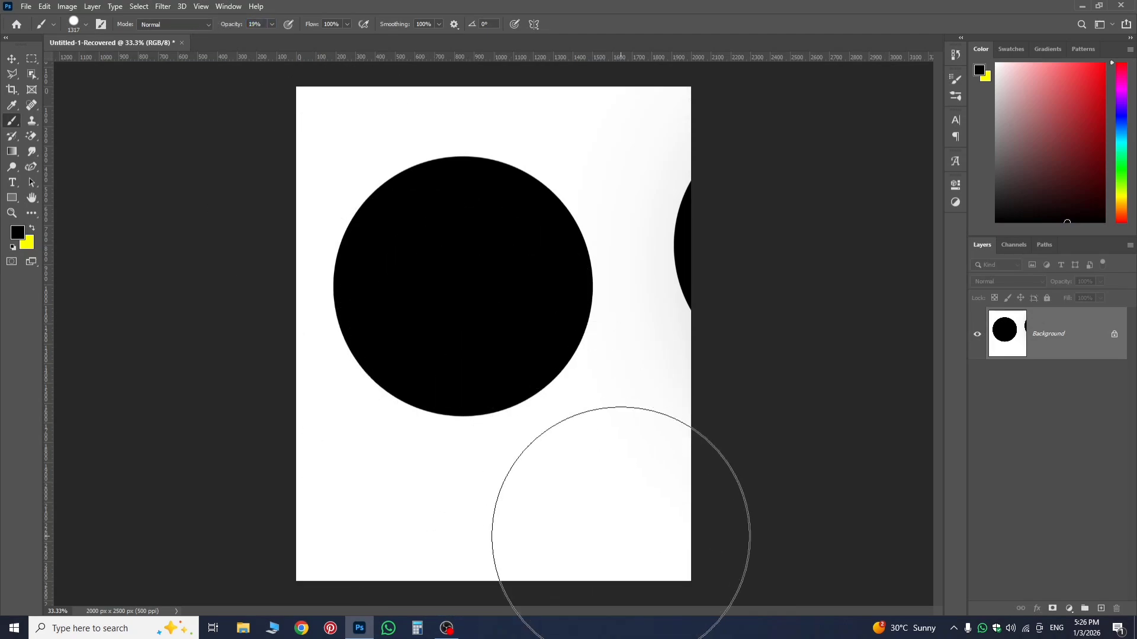
left_click(605, 523)
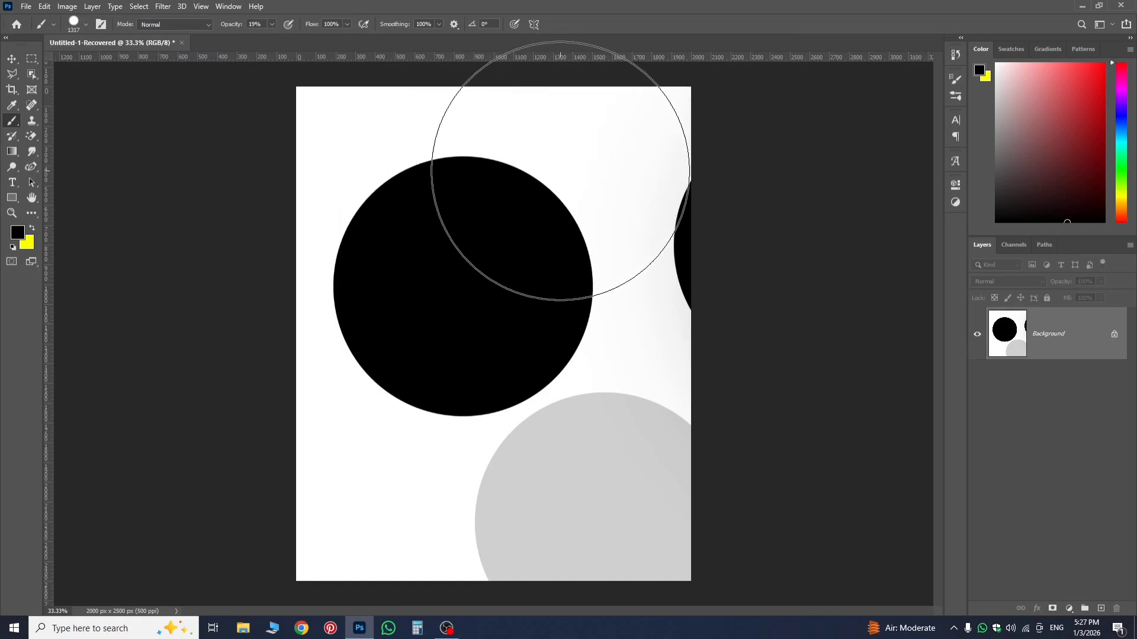
Reduce the brush size to 351 px and undo the stamped black and grey circles.
mouse_move(578, 172)
left_mouse_down()
mouse_move(459, 194)
mouse_move(517, 188)
mouse_move(499, 176)
left_mouse_up()
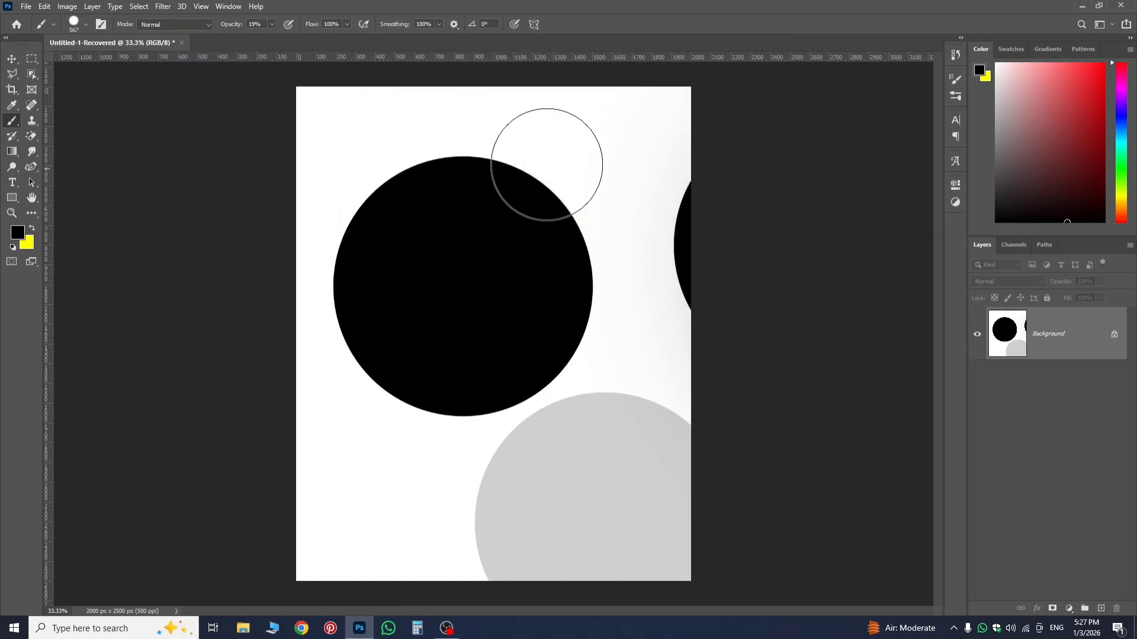
left_click_drag(612, 151, 587, 161)
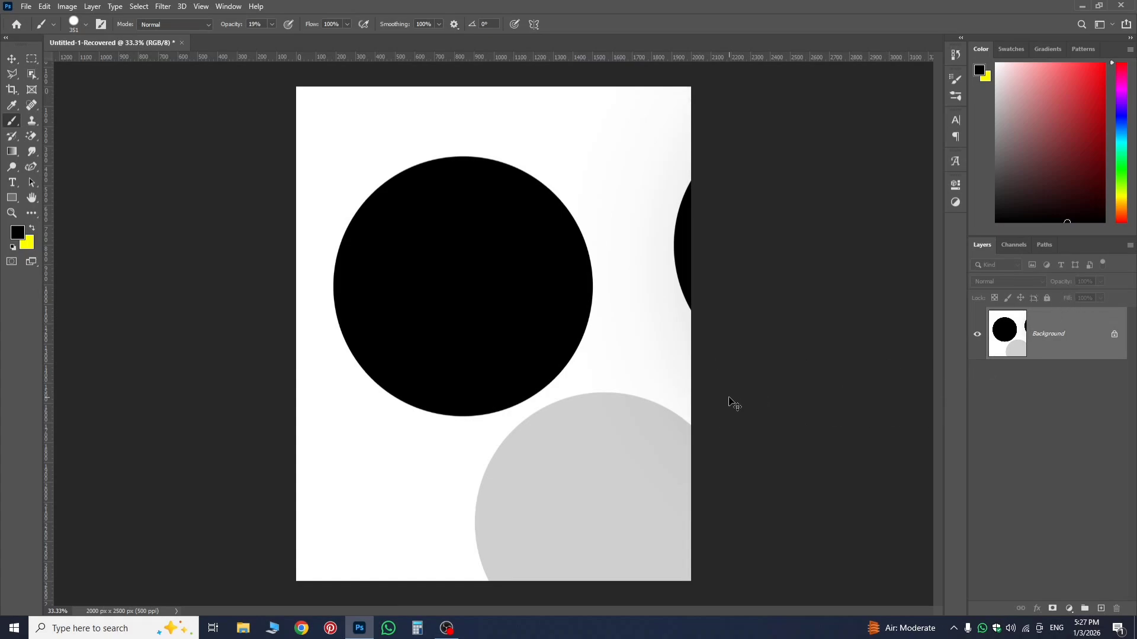
key("ctrl+z")
key("ctrl+z")
key("ctrl+z")
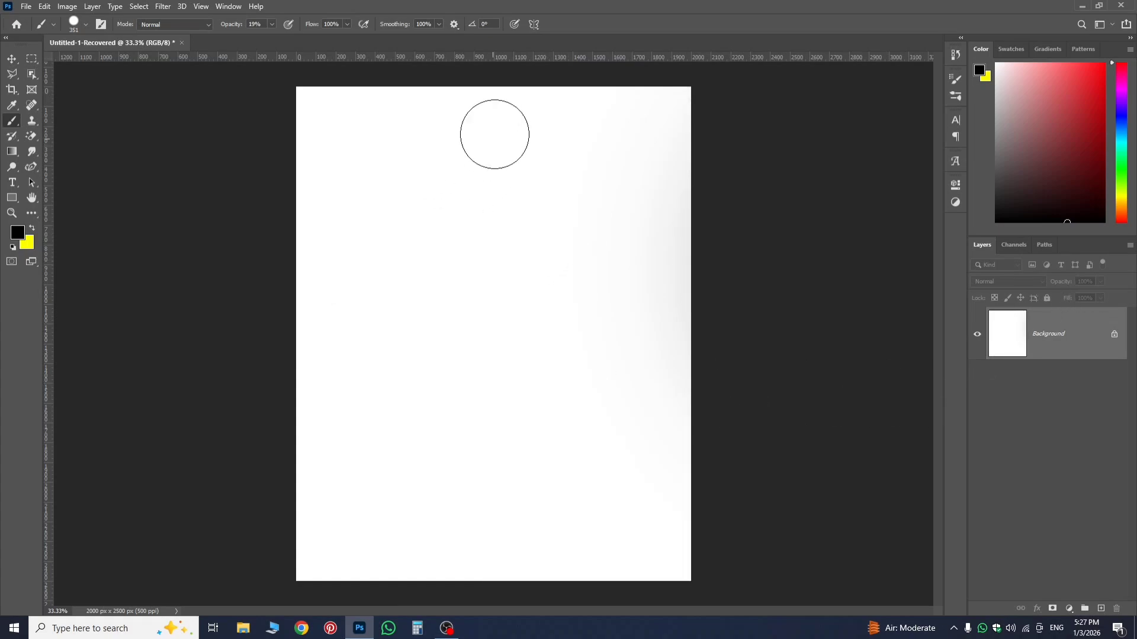
Turn on vertical paint symmetry at the canvas centre and try a mirrored grey stroke with the 351 px brush.
left_click(535, 25)
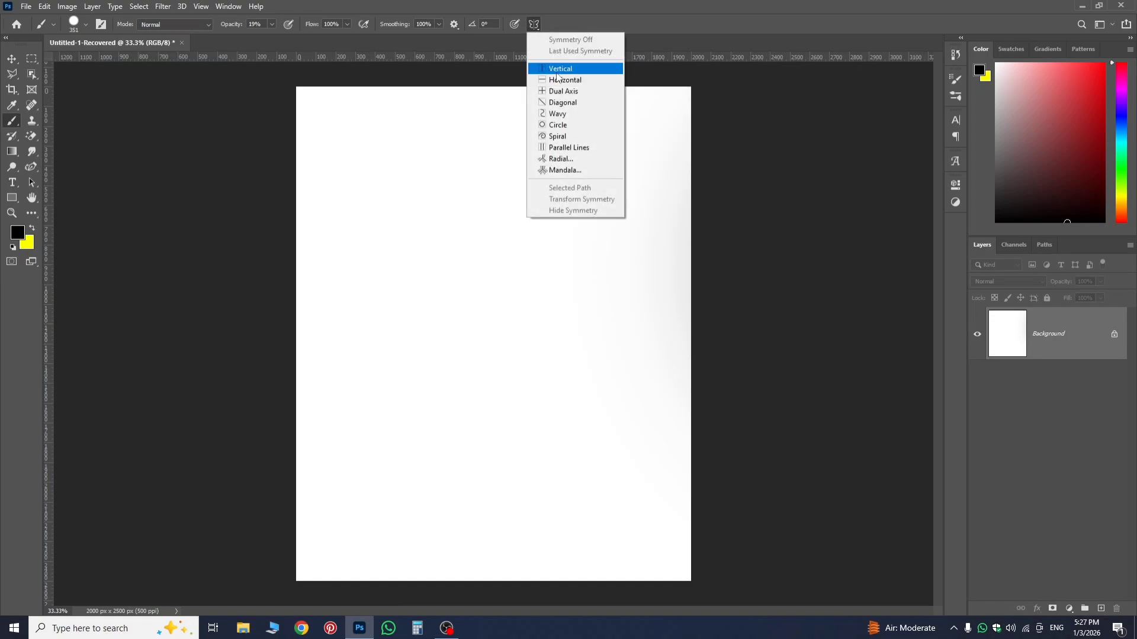
left_click(556, 71)
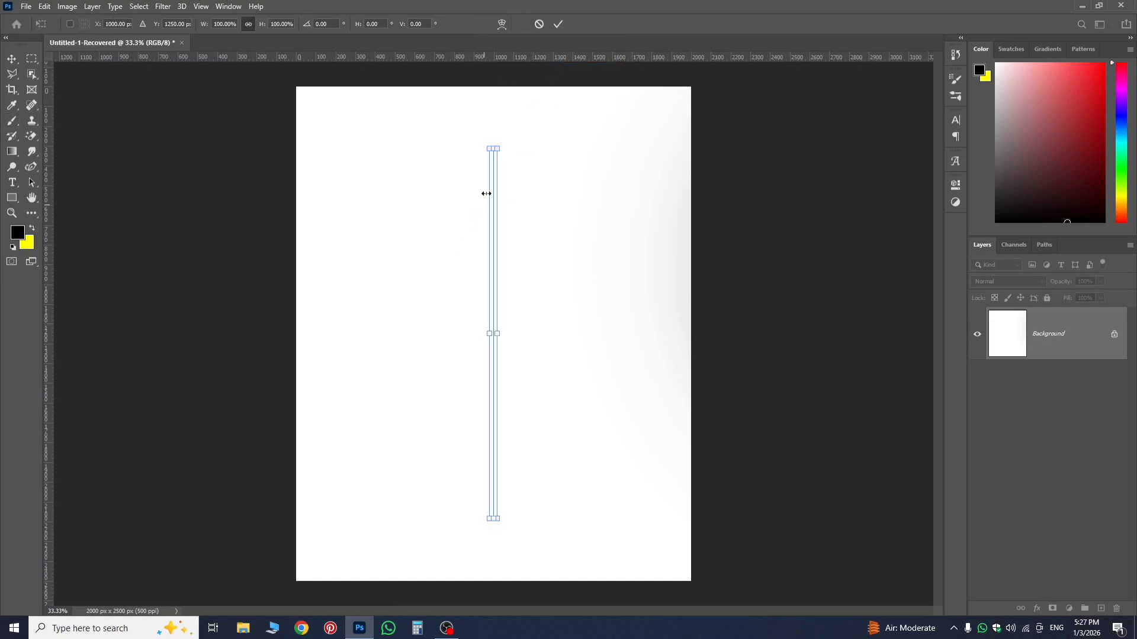
left_click(563, 26)
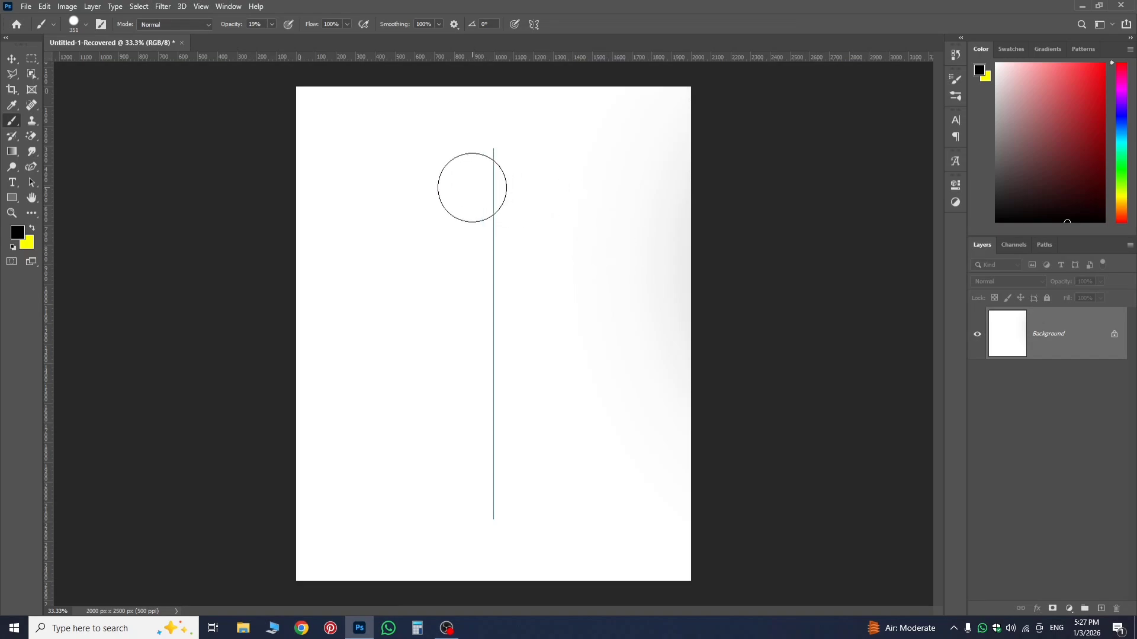
mouse_move(460, 189)
left_mouse_down()
mouse_move(374, 230)
mouse_move(349, 294)
mouse_move(362, 326)
mouse_move(393, 323)
mouse_move(436, 270)
mouse_move(453, 366)
mouse_move(373, 409)
mouse_move(366, 397)
mouse_move(365, 407)
mouse_move(389, 449)
mouse_move(431, 399)
mouse_move(437, 453)
mouse_move(414, 445)
left_mouse_up()
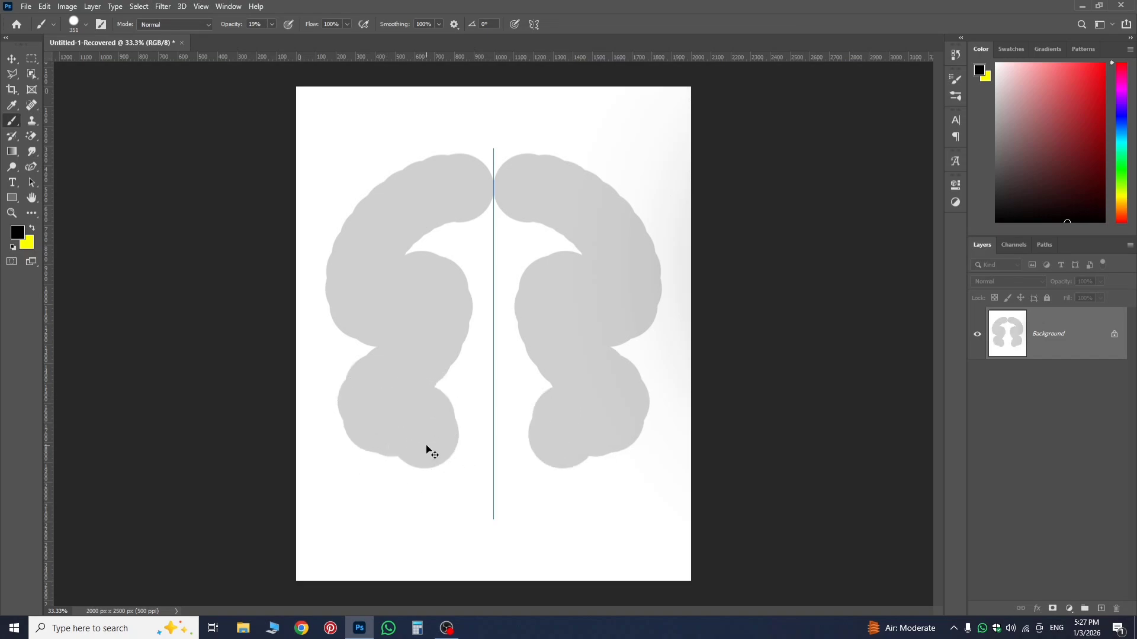
key("ctrl+z")
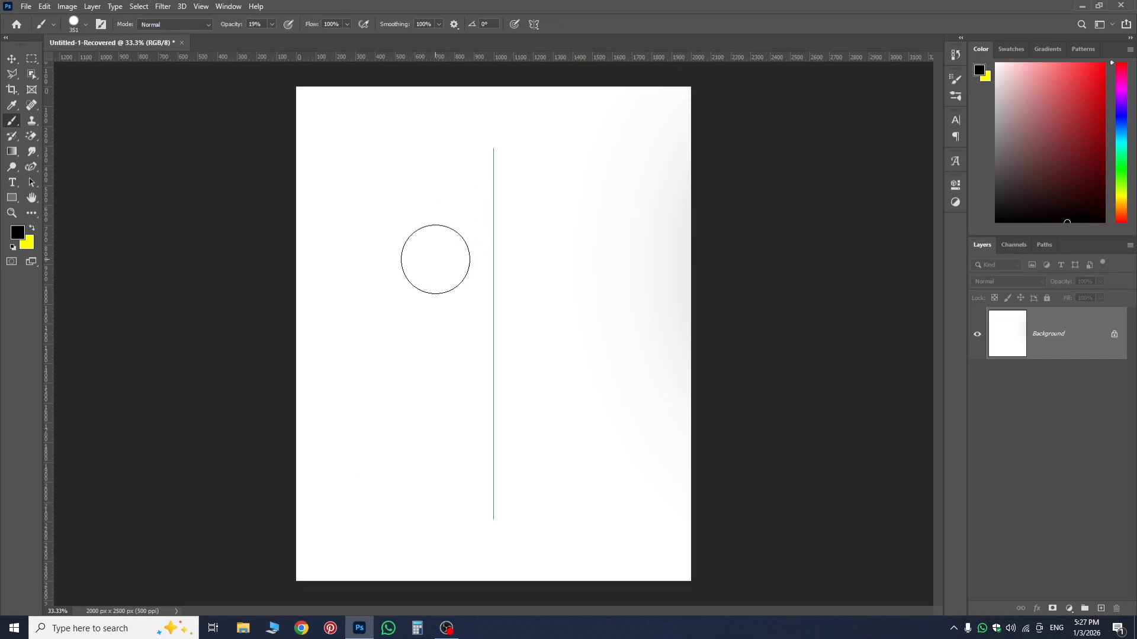
Set the brush to 231 px and 100% opacity and try a mirrored black stroke across the symmetry axis.
left_click_drag(424, 259, 423, 259)
left_click_drag(228, 26, 293, 37)
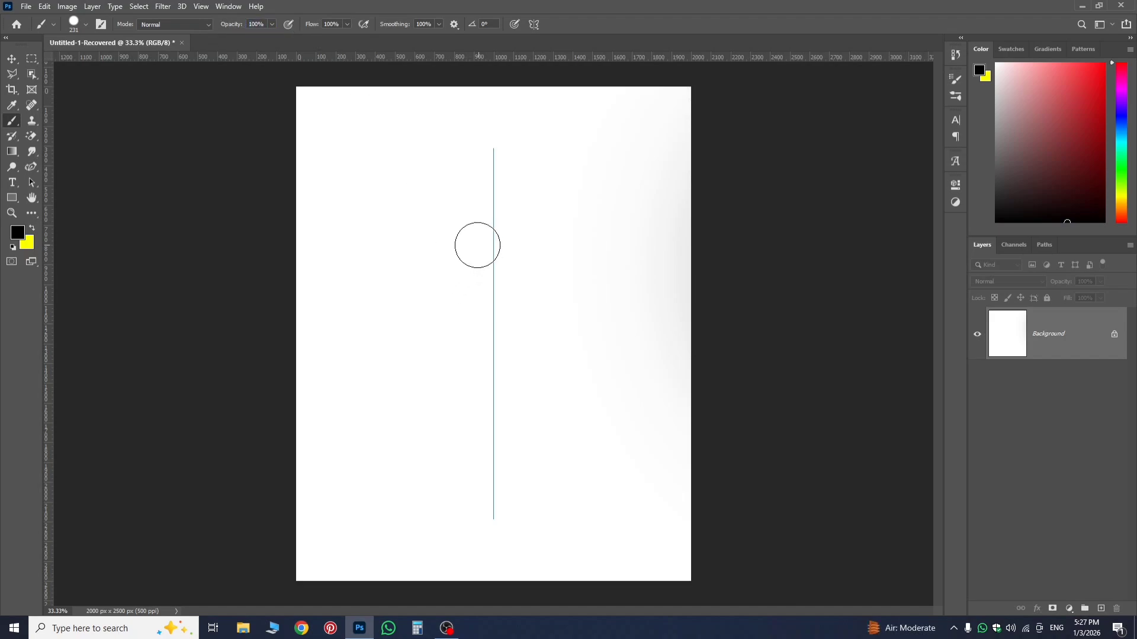
mouse_move(474, 243)
left_mouse_down()
mouse_move(425, 274)
mouse_move(420, 351)
mouse_move(380, 410)
mouse_move(377, 209)
mouse_move(420, 206)
left_mouse_up()
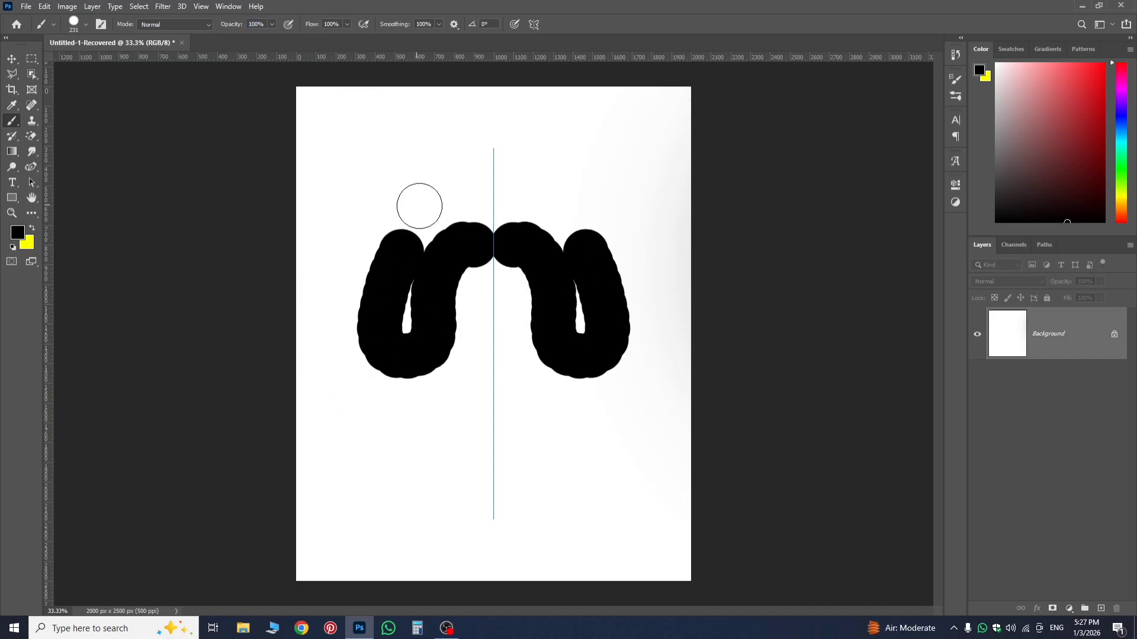
key("ctrl+z")
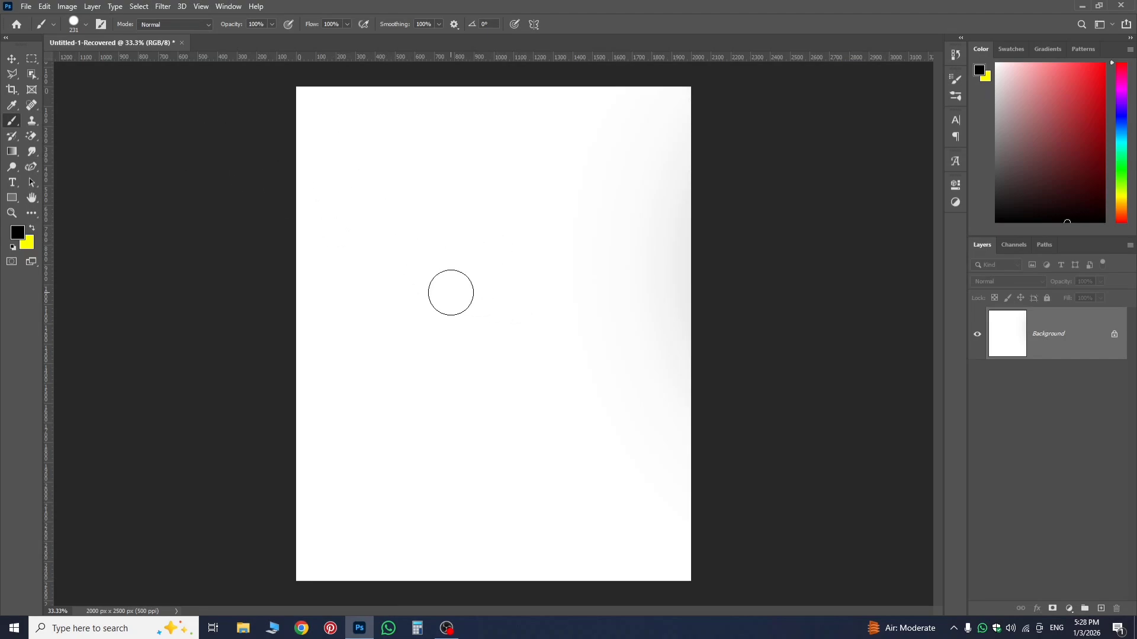
Make a large circular selection in the upper middle of the canvas with the Elliptical Marquee tool.
left_click(26, 59)
left_click(83, 69)
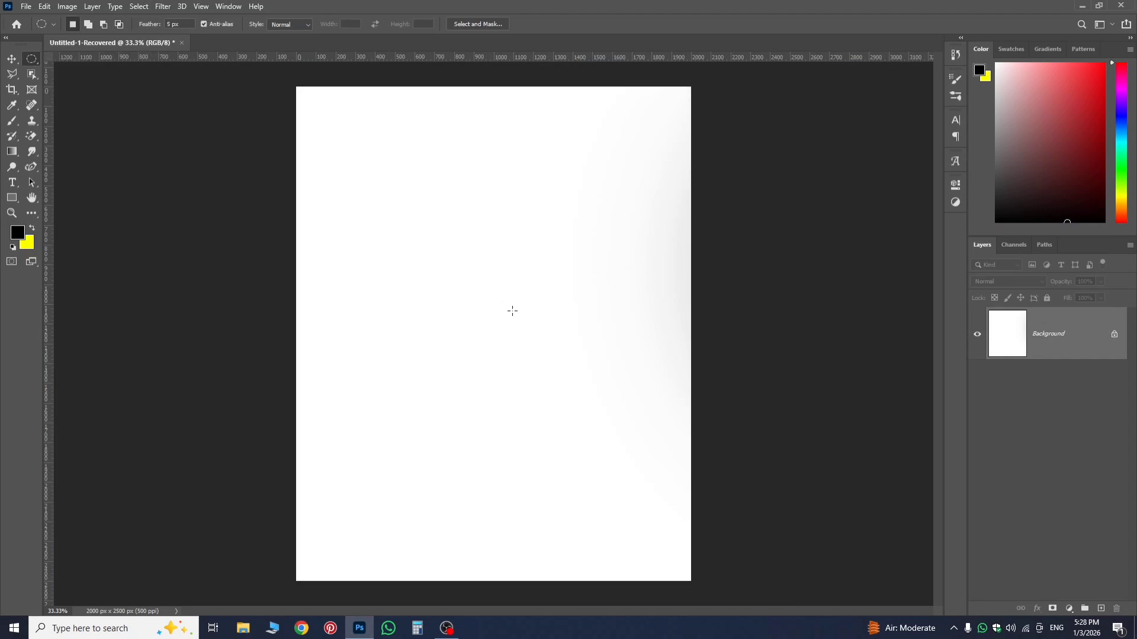
left_click_drag(368, 172, 653, 424)
Reactivate the Brush tool, reset the colours to default black and white, and check the brush settings.
left_click(13, 122)
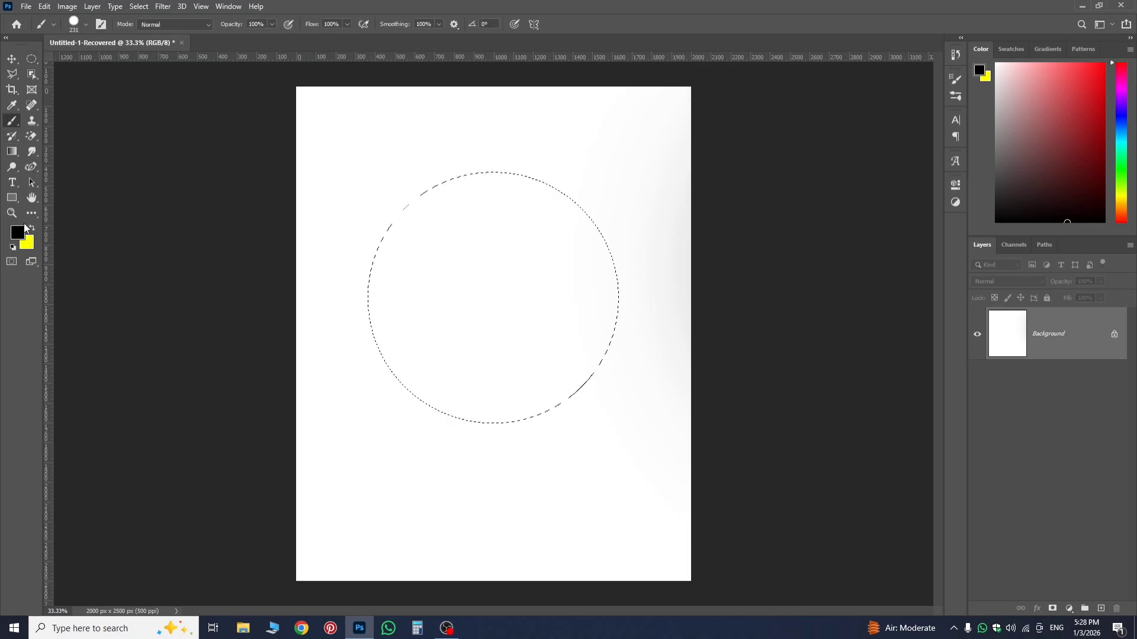
left_click(13, 248)
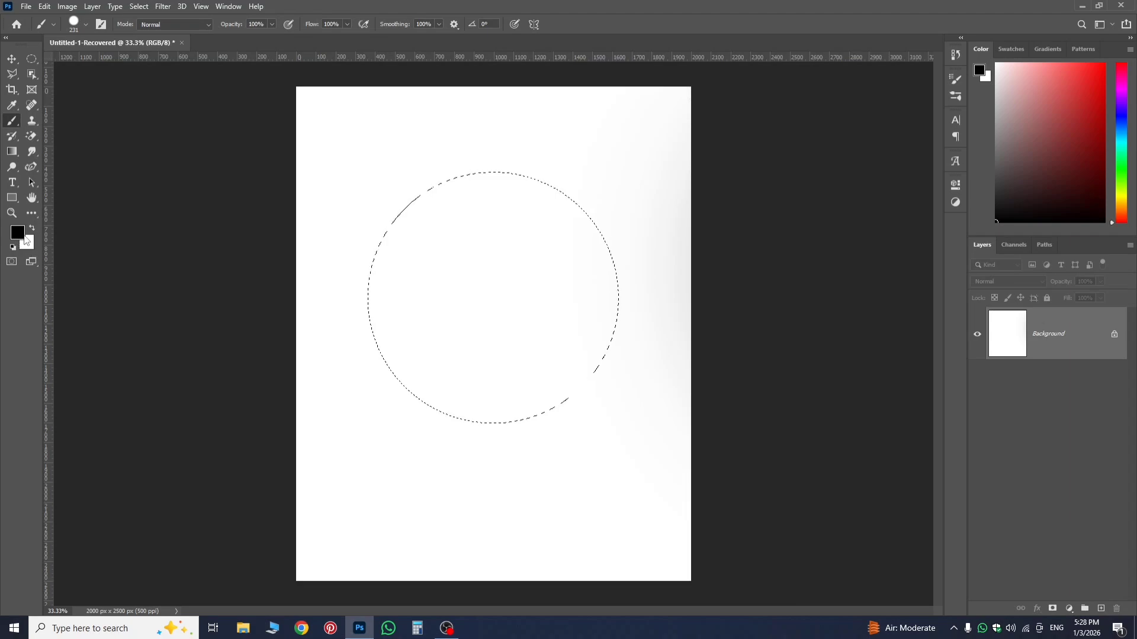
right_click(318, 147)
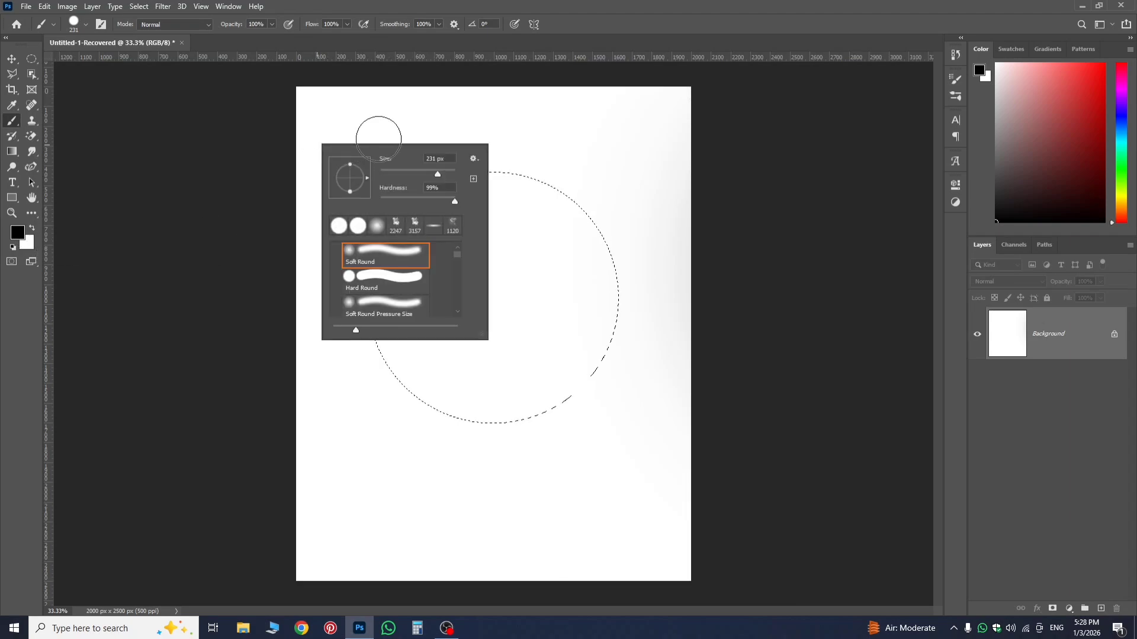
left_click(934, 198)
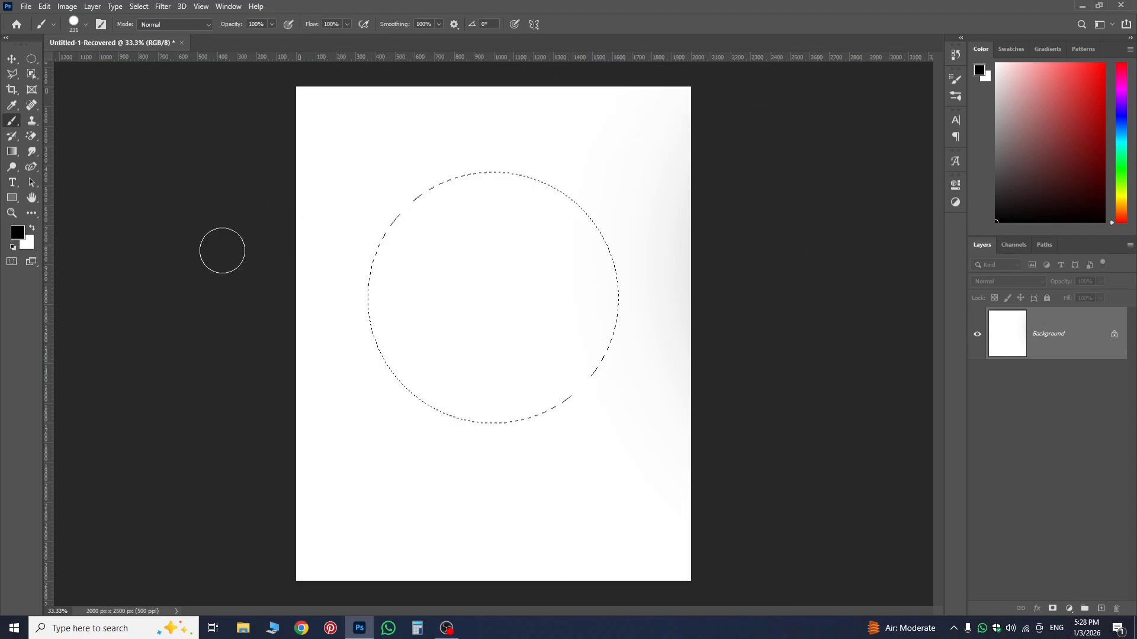
Set the brush to 1347 px with 0% hardness and shade the circular selection black like a sphere, leaving an upper-right highlight.
mouse_move(381, 478)
left_mouse_down()
mouse_move(485, 488)
mouse_move(482, 241)
mouse_move(498, 183)
mouse_move(500, 274)
mouse_move(505, 198)
left_mouse_up()
left_click_drag(502, 507, 505, 445)
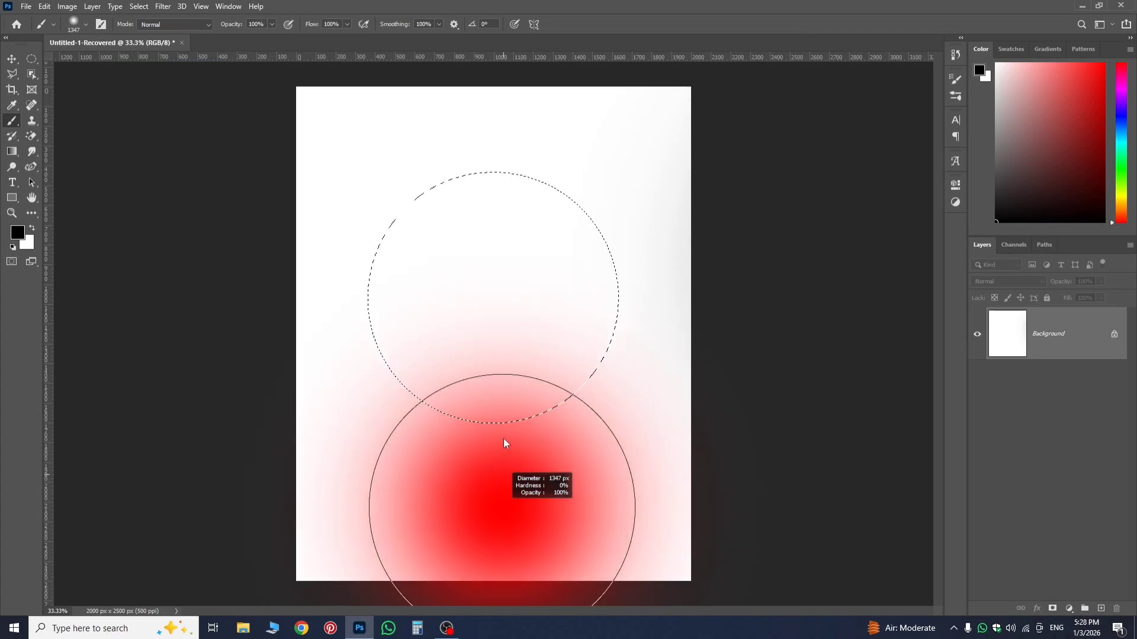
left_click_drag(508, 381, 508, 379)
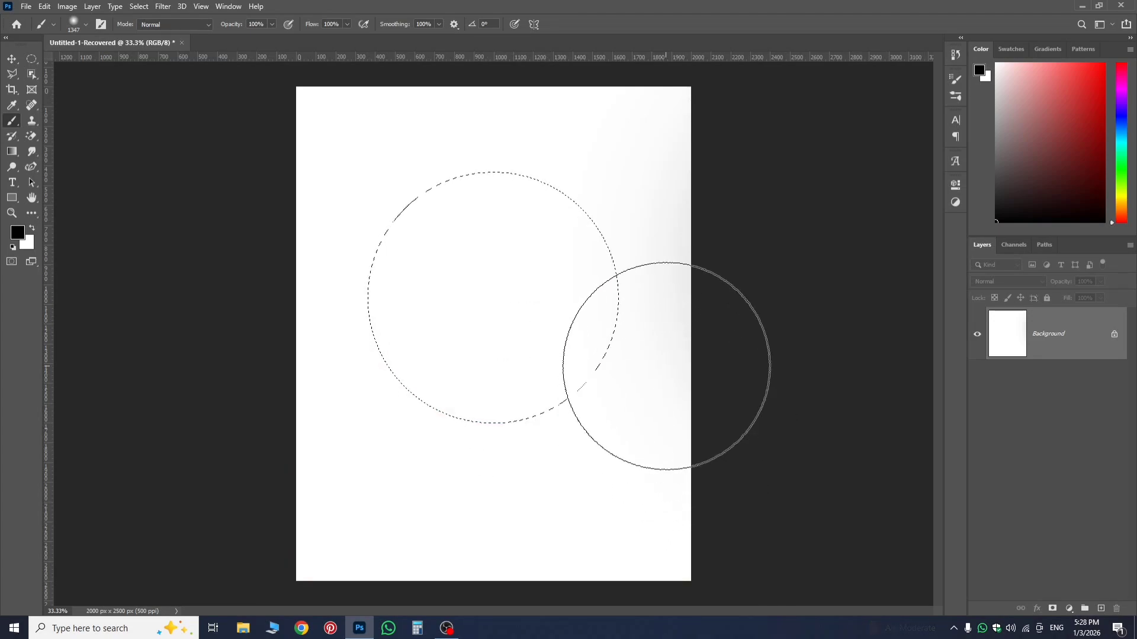
mouse_move(663, 350)
left_mouse_down()
mouse_move(640, 448)
mouse_move(588, 493)
mouse_move(531, 514)
mouse_move(438, 515)
mouse_move(387, 489)
mouse_move(343, 431)
mouse_move(316, 359)
mouse_move(307, 374)
mouse_move(313, 209)
mouse_move(358, 406)
mouse_move(397, 440)
mouse_move(622, 433)
mouse_move(698, 379)
mouse_move(694, 402)
mouse_move(596, 472)
mouse_move(378, 497)
mouse_move(320, 380)
mouse_move(293, 219)
mouse_move(309, 130)
mouse_move(366, 107)
mouse_move(335, 91)
mouse_move(321, 129)
mouse_move(415, 105)
mouse_move(354, 135)
mouse_move(239, 278)
mouse_move(222, 444)
mouse_move(527, 473)
mouse_move(573, 467)
mouse_move(642, 417)
mouse_move(686, 354)
left_mouse_up()
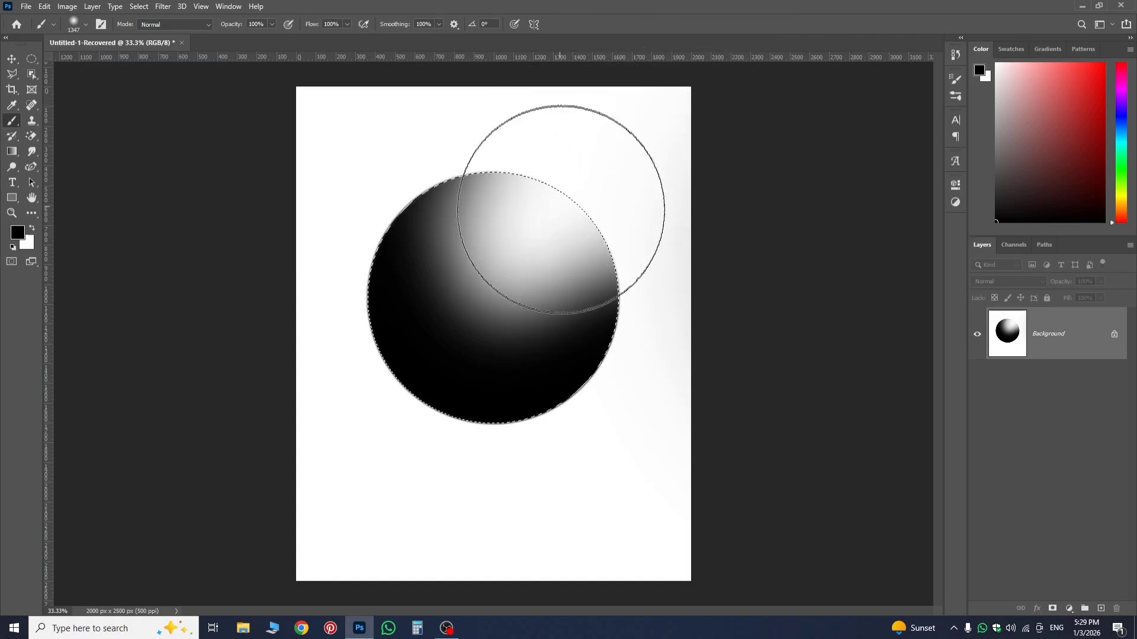
Return to the Brush tool, reduce the soft brush to 111 px and paint a small black zigzag on the sphere's highlight.
left_click(12, 59)
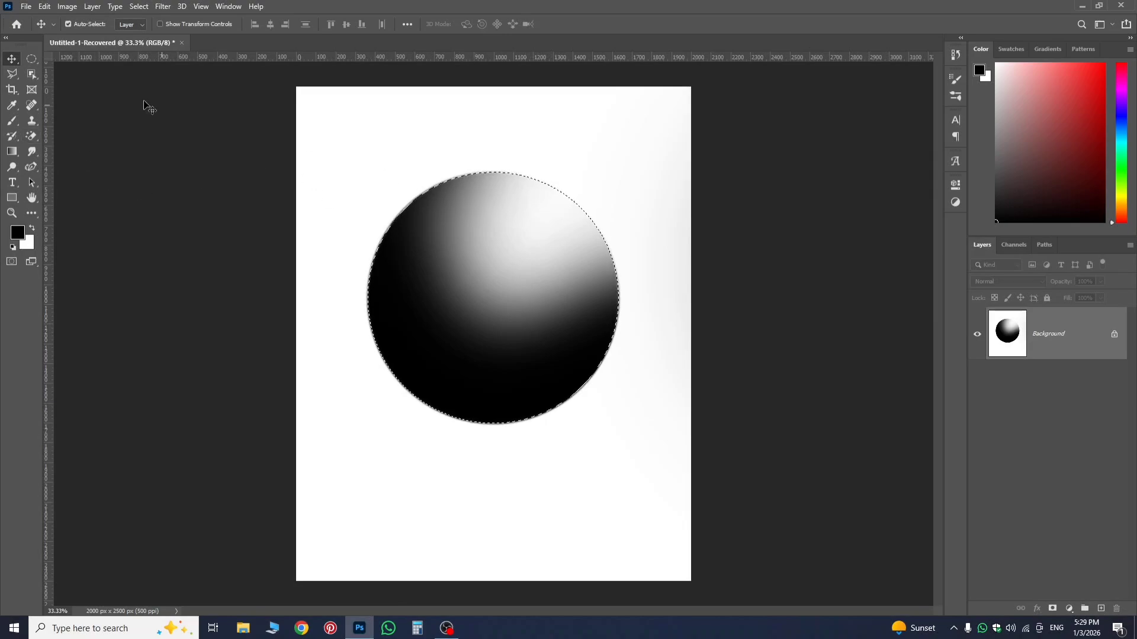
key("b")
right_click(520, 270)
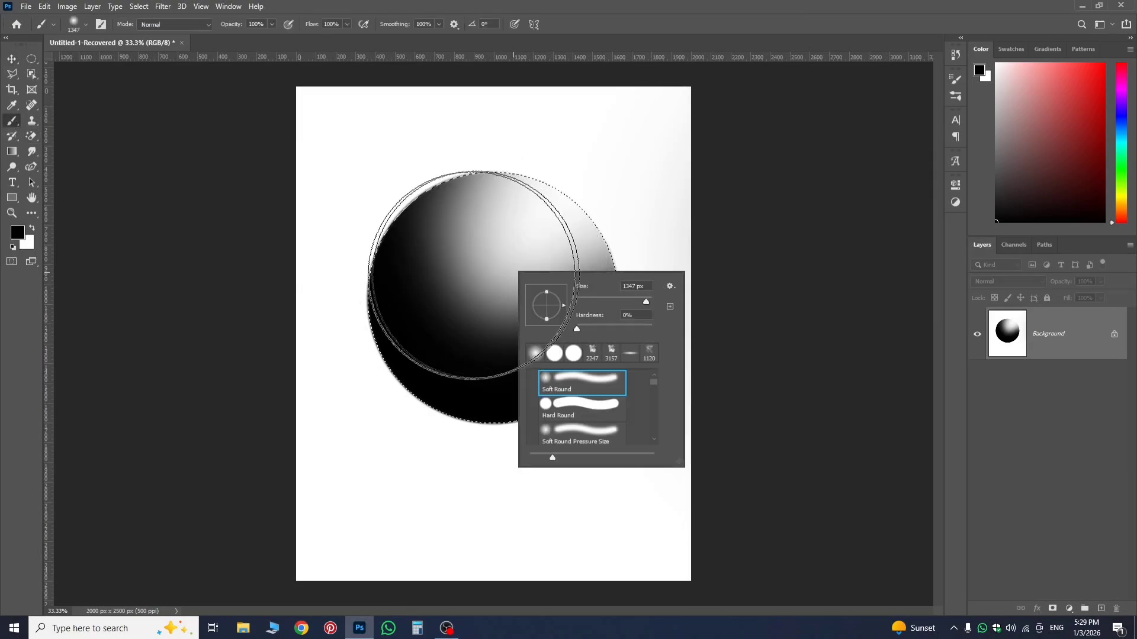
left_click(955, 300)
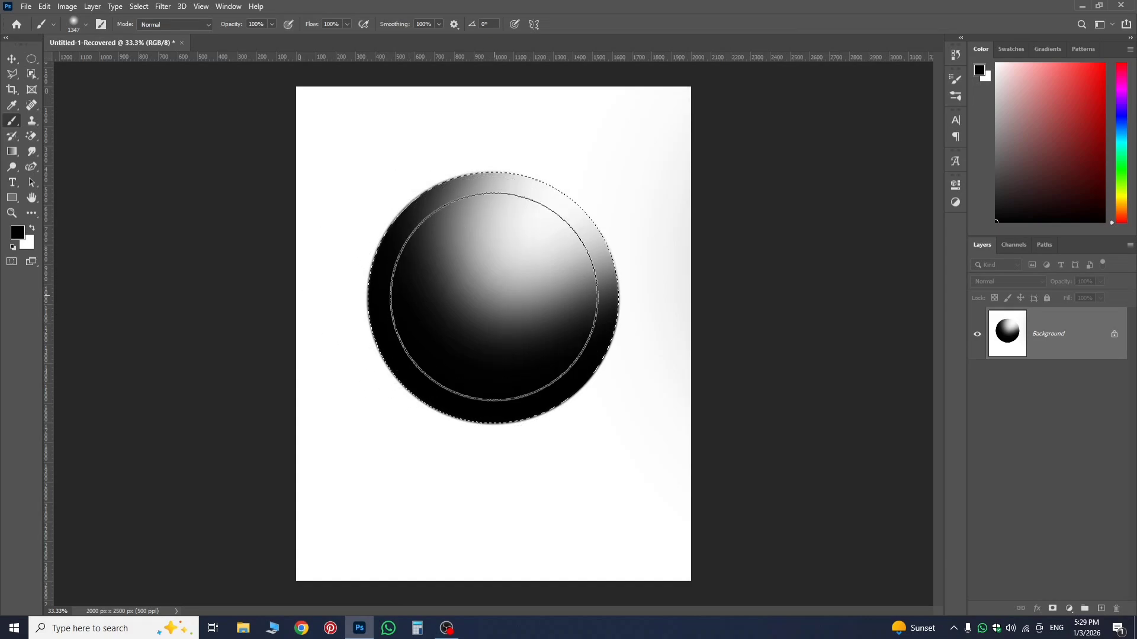
mouse_move(494, 296)
left_mouse_down()
mouse_move(374, 301)
mouse_move(405, 296)
left_mouse_up()
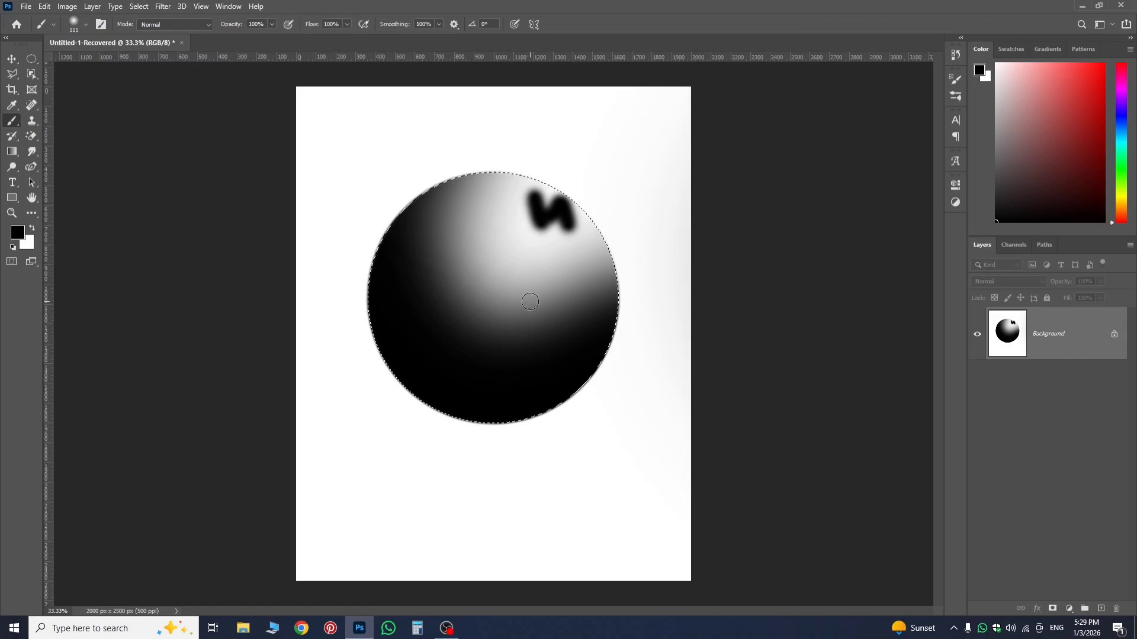
Paint a second soft black squiggle on the middle right of the sphere, where the highlight fades into shadow.
mouse_move(529, 299)
left_mouse_down()
mouse_move(537, 338)
mouse_move(531, 302)
mouse_move(553, 318)
mouse_move(565, 281)
mouse_move(585, 307)
left_mouse_up()
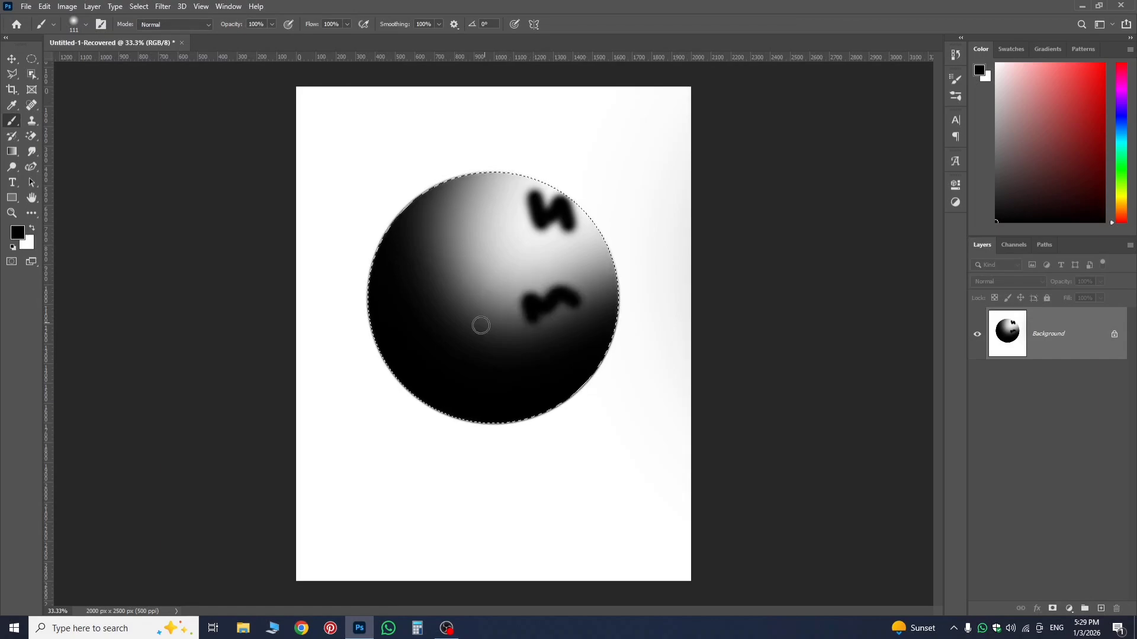
scroll(462, 325, "up", 2)
scroll(462, 325, "up", 3)
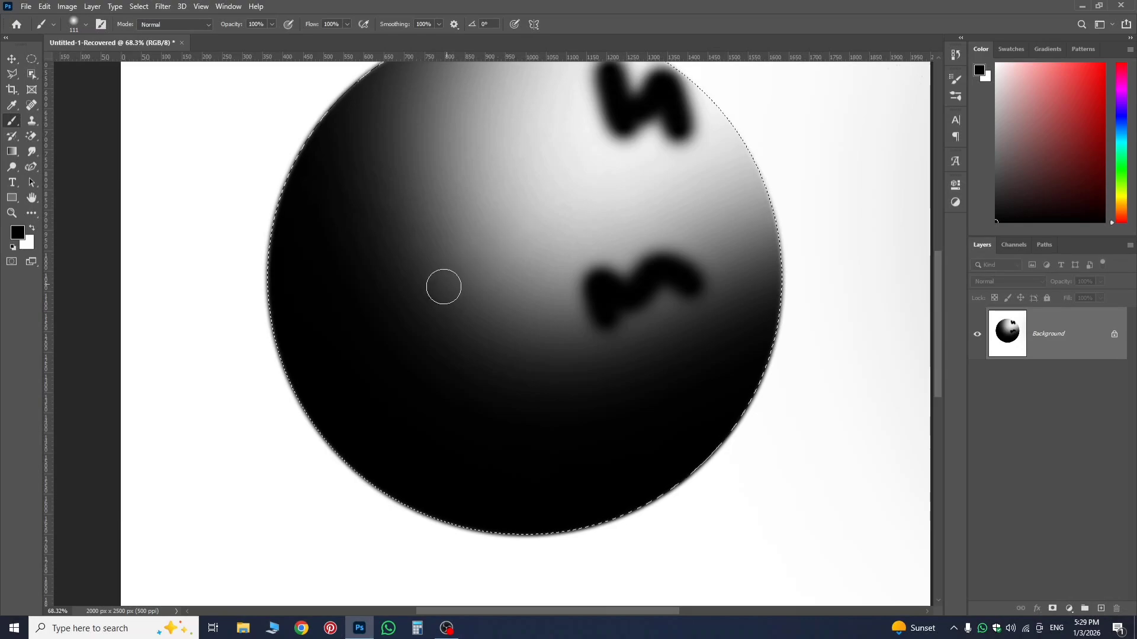
scroll(428, 325, "up", 1)
scroll(427, 326, "up", 2)
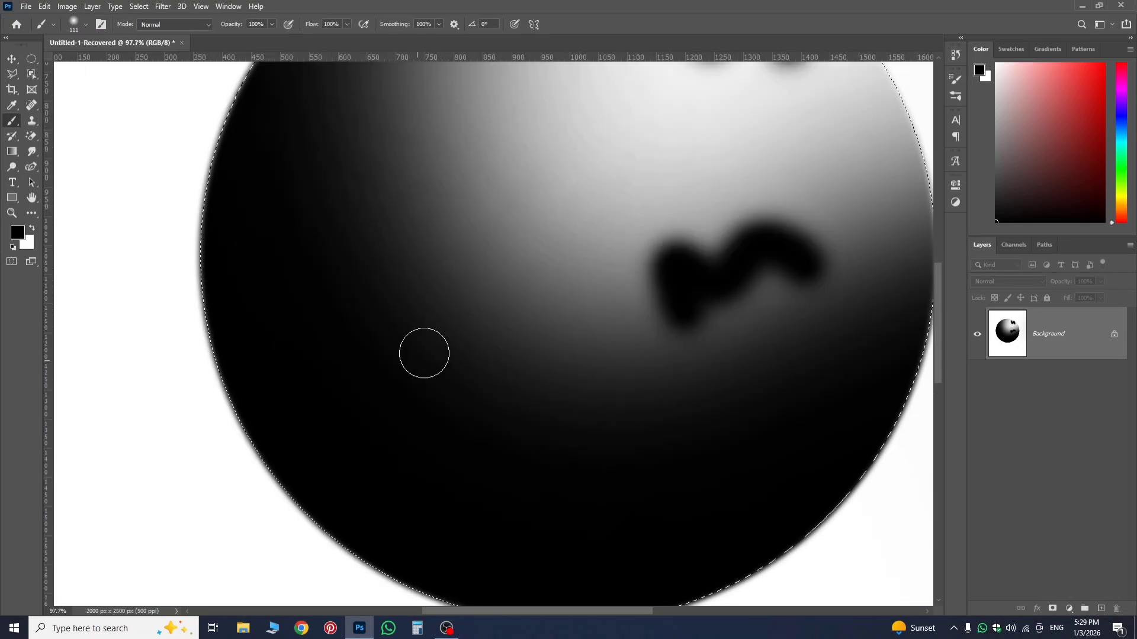
scroll(528, 228, "down", 3)
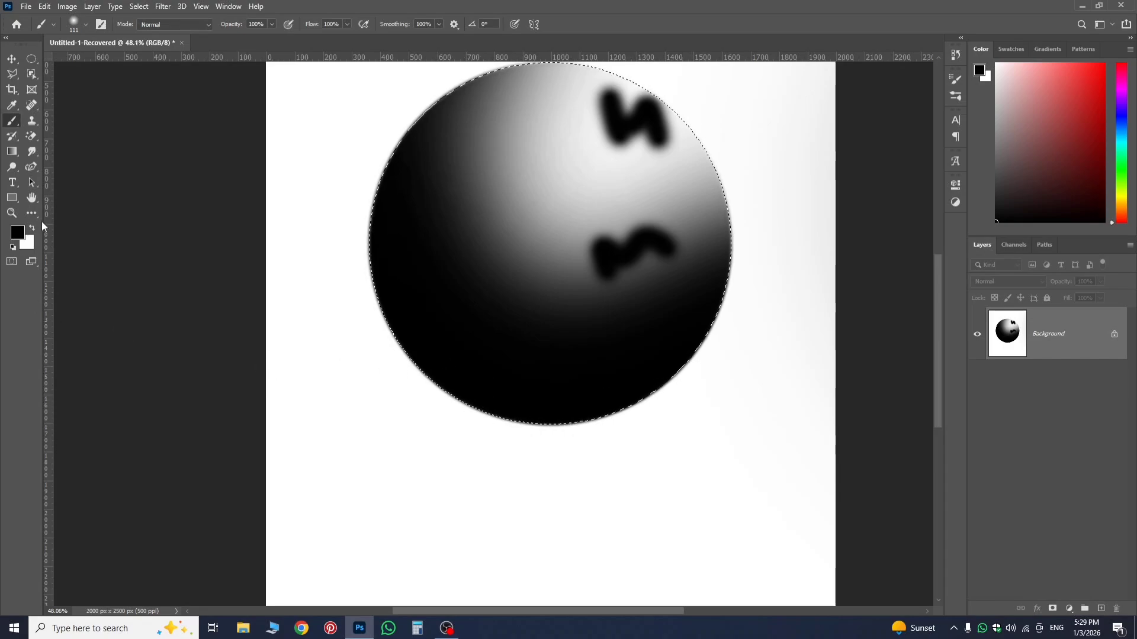
Swap the foreground colour to white and paint a small soft S-shaped stroke on the sphere's dark lower-left area.
left_click(32, 230)
mouse_move(495, 342)
left_mouse_down()
mouse_move(510, 369)
mouse_move(513, 393)
mouse_move(484, 388)
left_mouse_up()
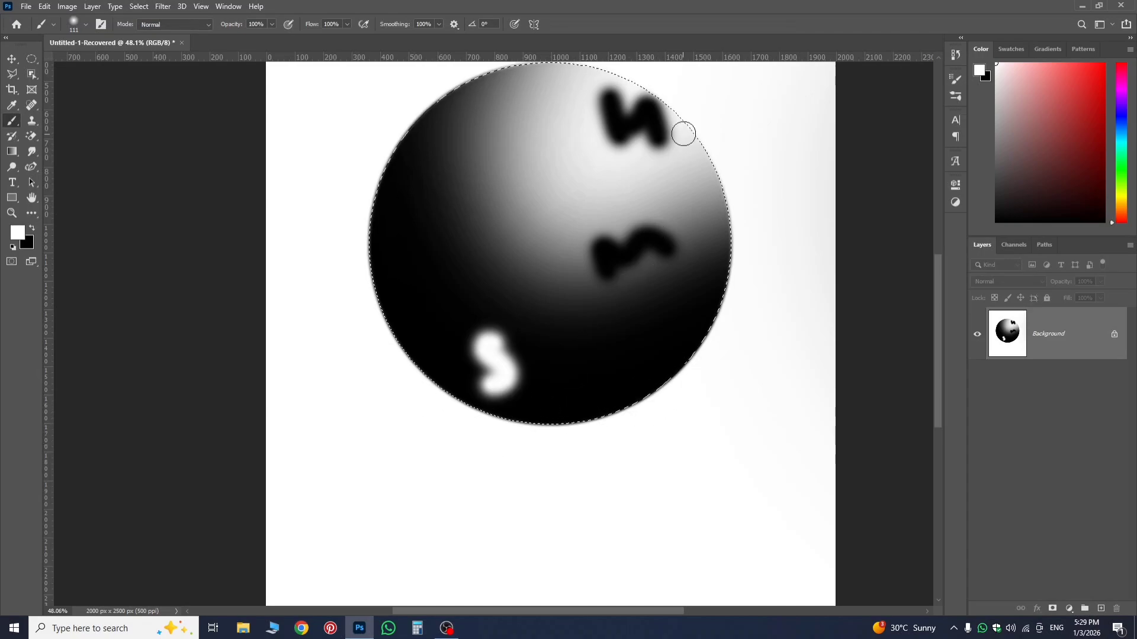
scroll(700, 163, "up", 1)
scroll(700, 163, "down", 3)
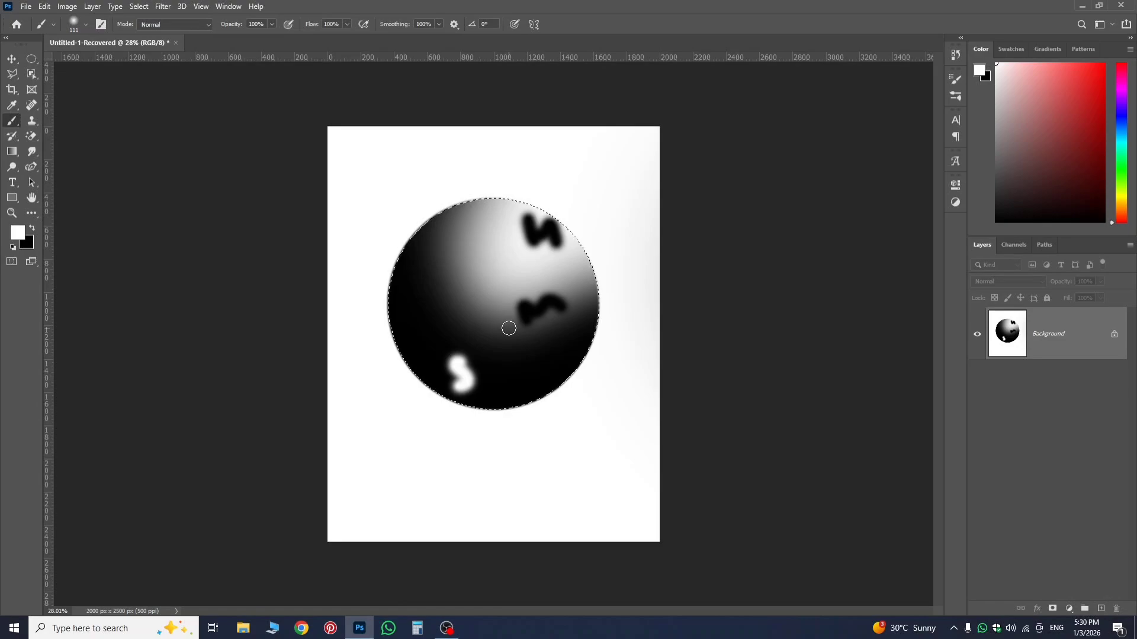
scroll(508, 328, "up", 3)
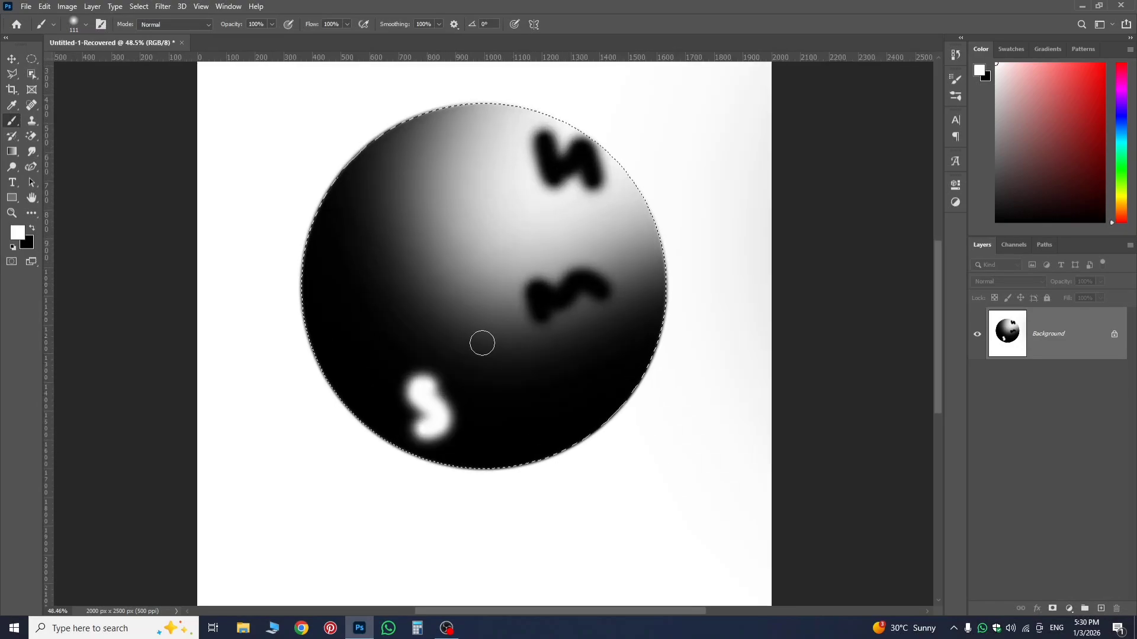
scroll(459, 321, "down", 3)
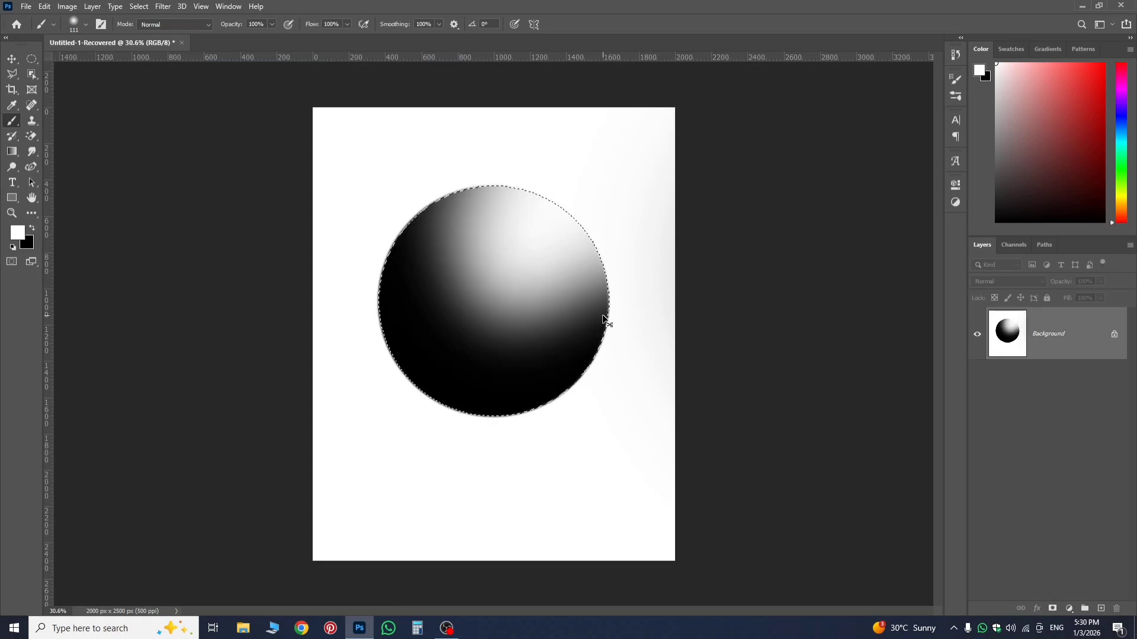
Undo the sphere shading and the circular selection.
key("ctrl+z")
key("ctrl+z")
key("ctrl+z")
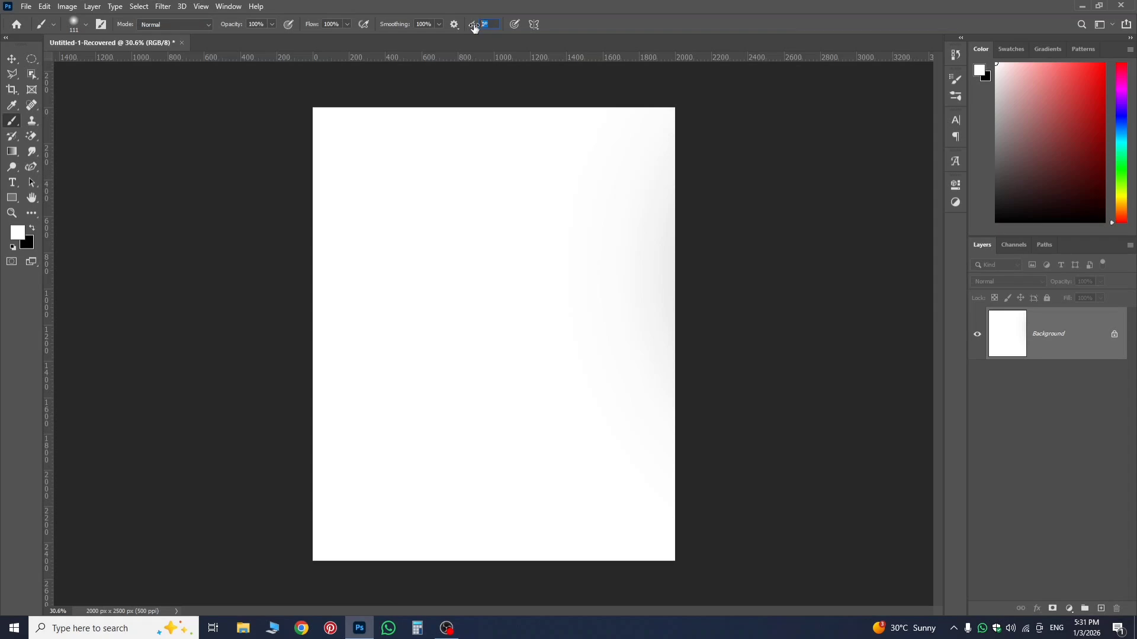
Set the brush angle to 45°, flatten the tip into a narrow ellipse and set its hardness to 100%.
type("45")
right_click(448, 178)
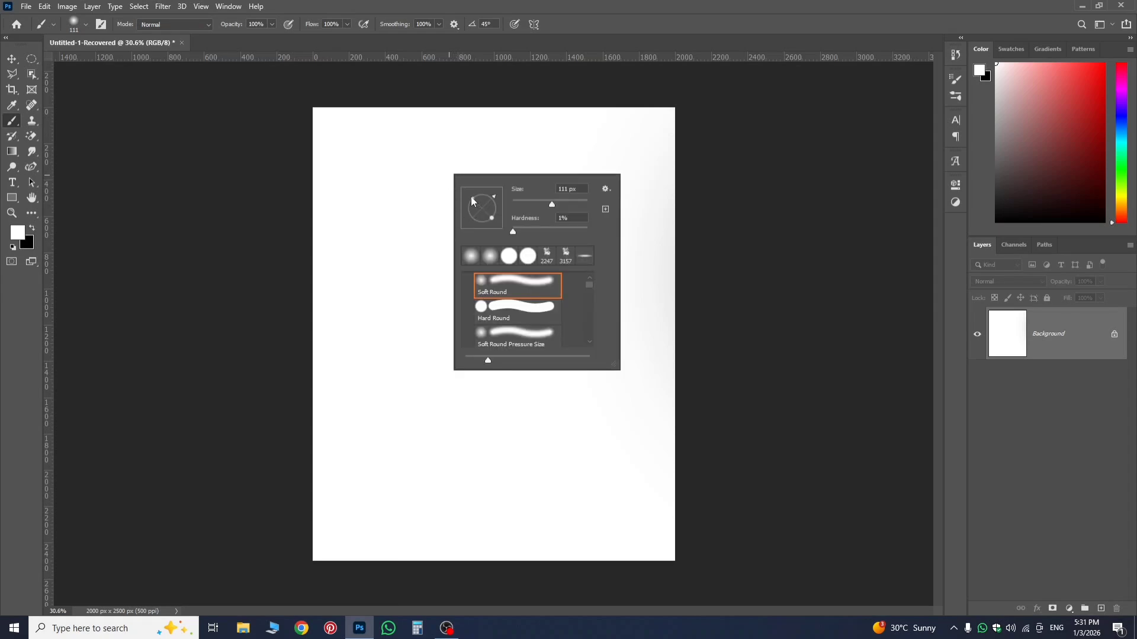
left_click_drag(472, 202, 484, 211)
left_click(789, 226)
right_click(525, 215)
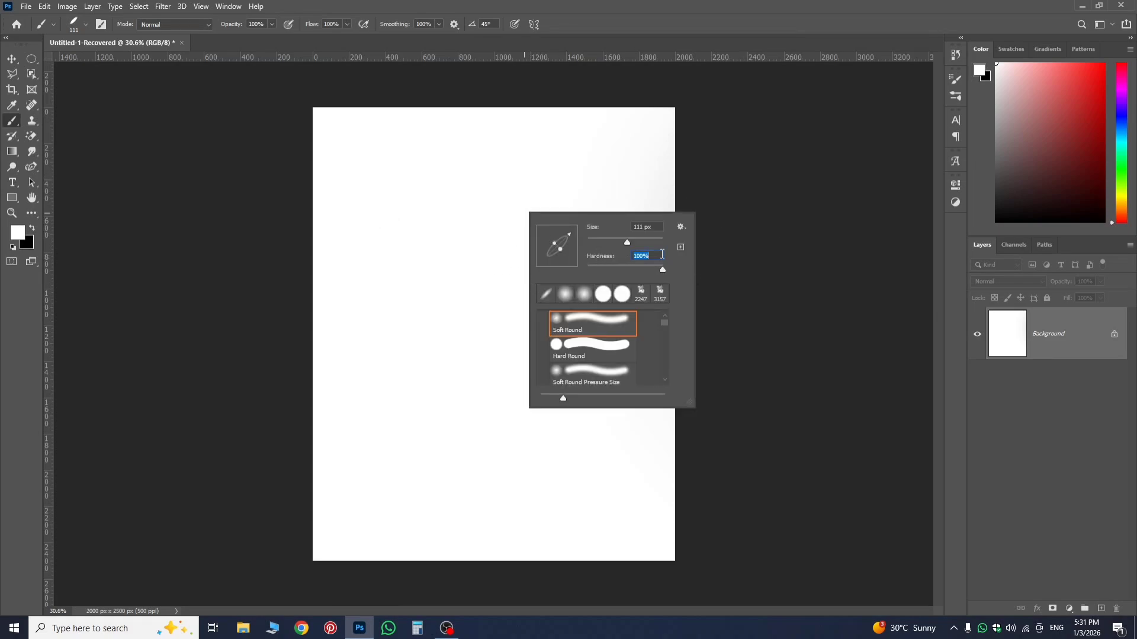
left_click(802, 205)
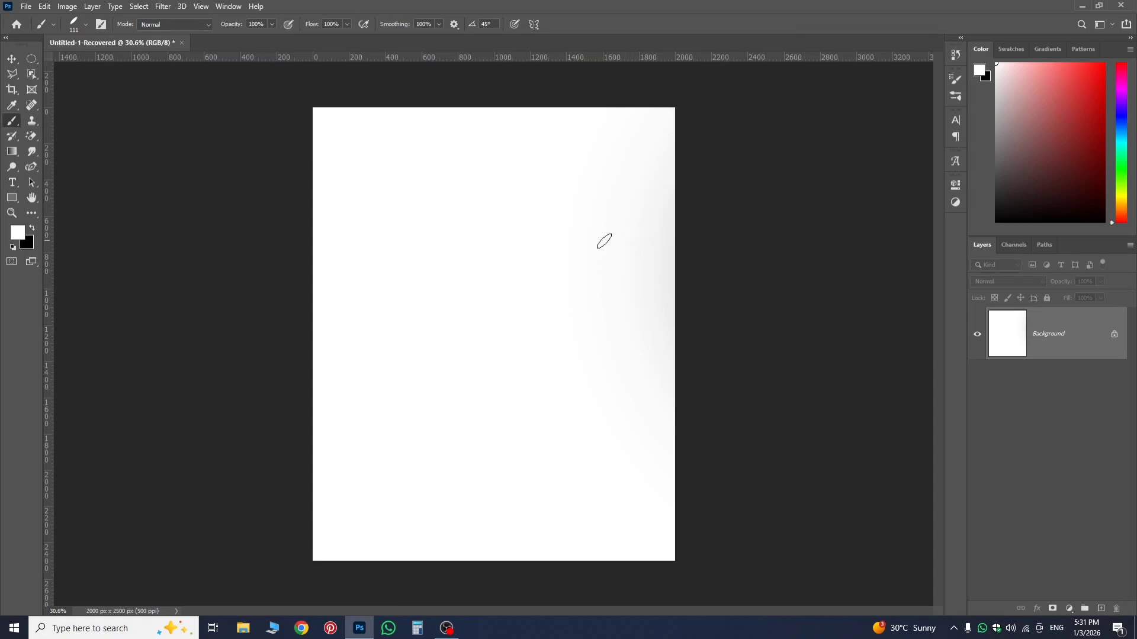
Reduce the calligraphic brush to 65 px, test it in white, switch to black and paint a long horizontal headline stroke.
mouse_move(467, 251)
left_mouse_down()
mouse_move(446, 269)
mouse_move(459, 274)
mouse_move(450, 268)
left_mouse_up()
left_click_drag(393, 245, 675, 212)
left_click(33, 229)
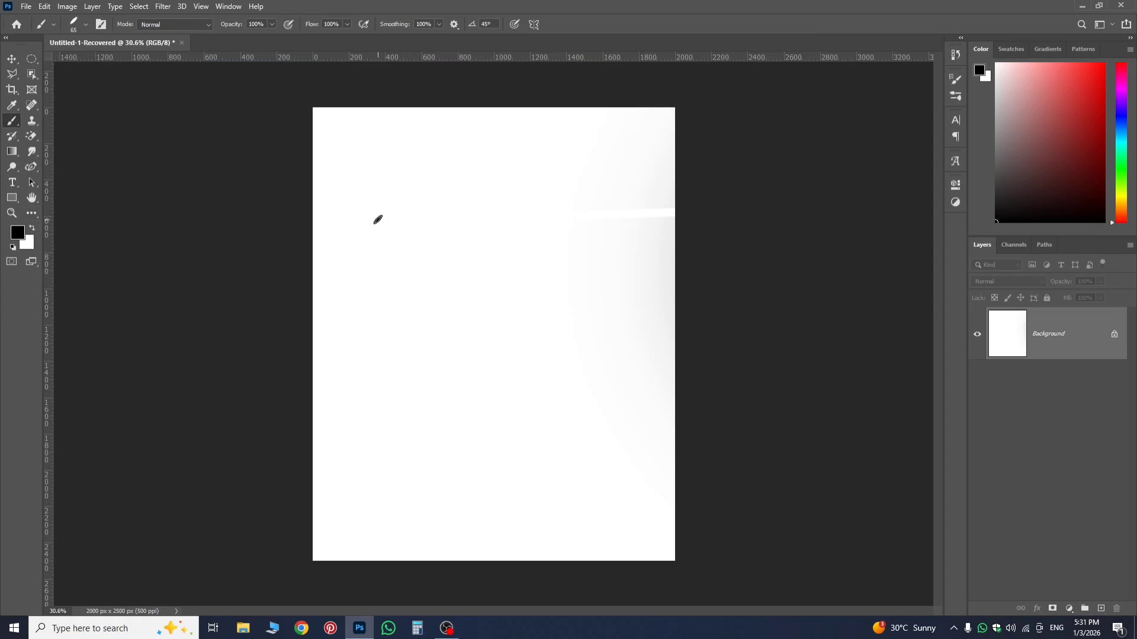
left_click_drag(377, 219, 662, 259)
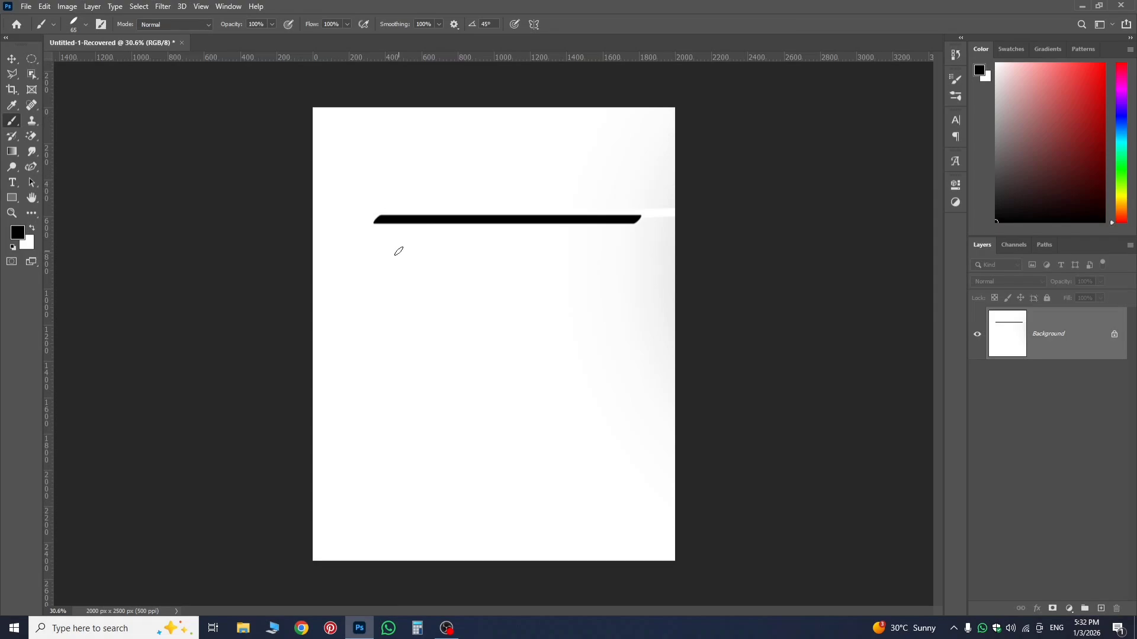
Paint the Devanagari letter म hanging below the left end of the headline stroke, redoing its first vertical stroke.
scroll(399, 251, "up", 2)
scroll(439, 237, "up", 1)
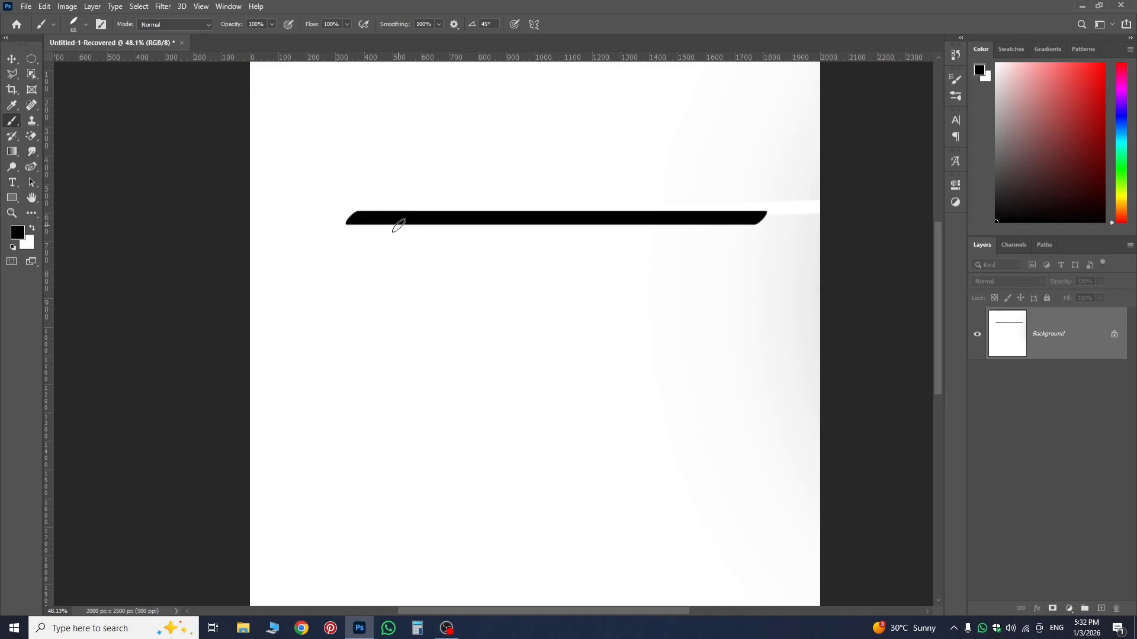
left_click_drag(399, 224, 391, 336)
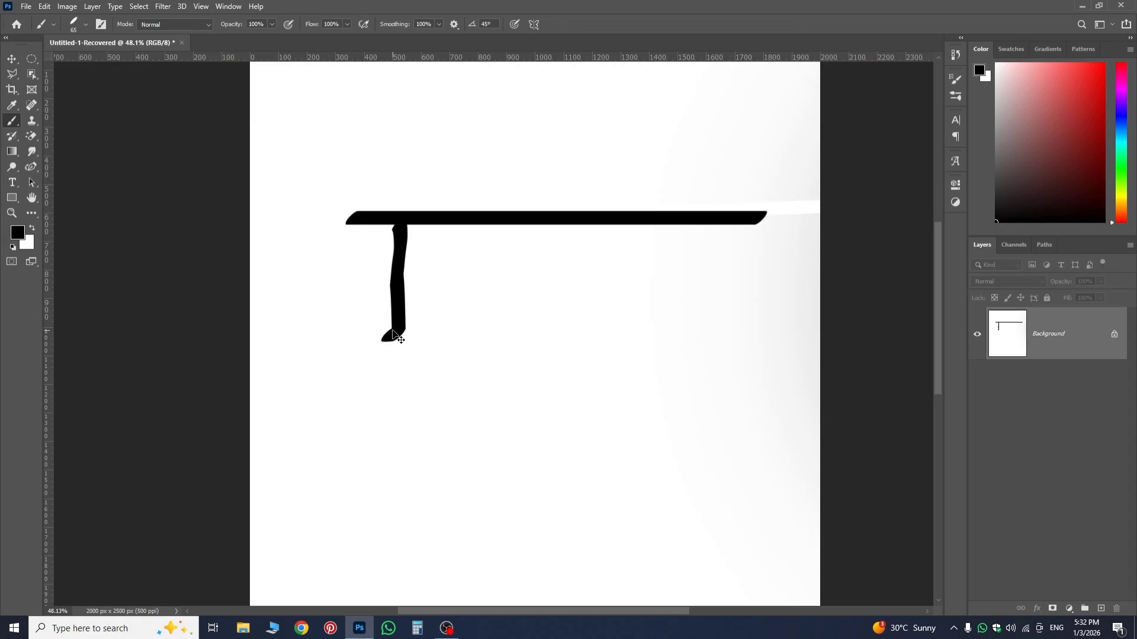
key("ctrl+z")
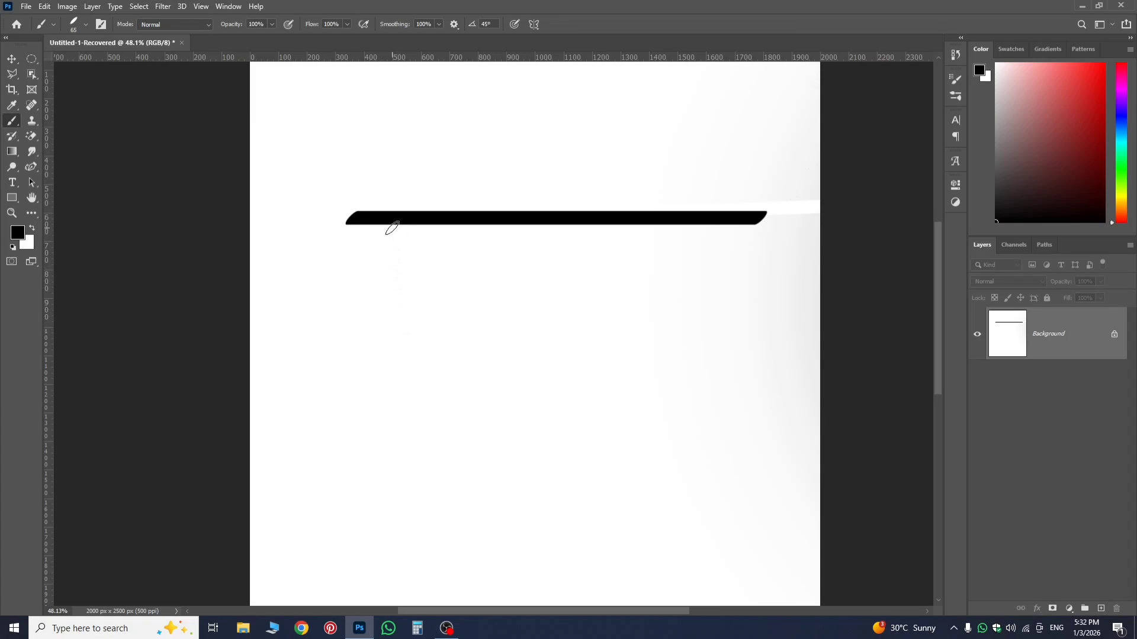
mouse_move(392, 230)
left_mouse_down()
mouse_move(390, 313)
mouse_move(349, 327)
mouse_move(338, 310)
mouse_move(348, 267)
mouse_move(459, 259)
left_mouse_up()
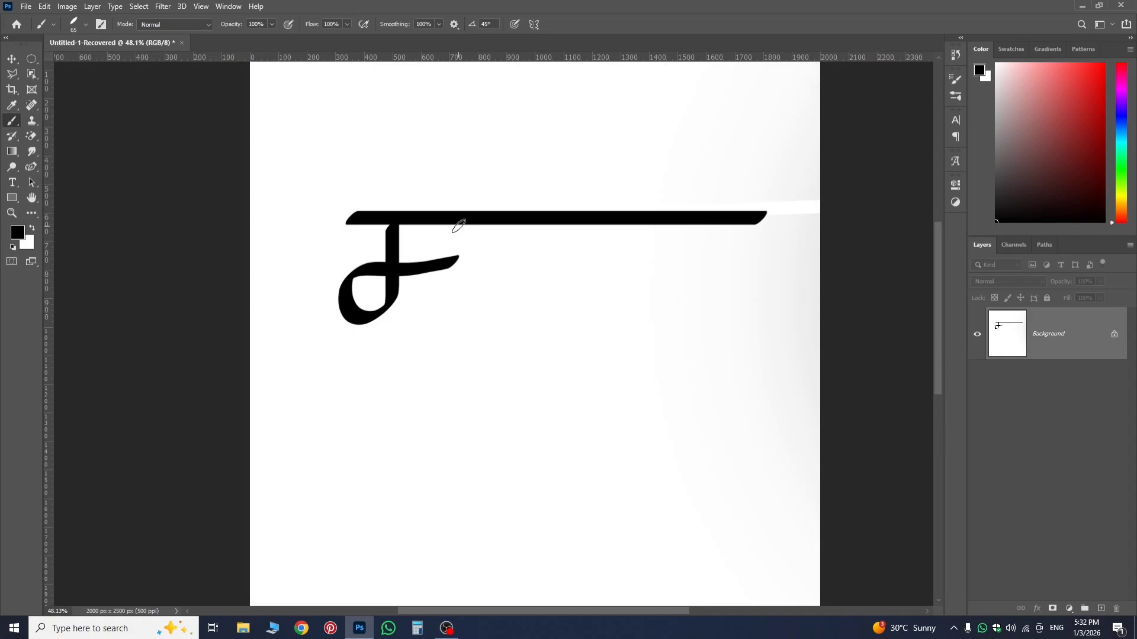
left_click_drag(459, 226, 459, 309)
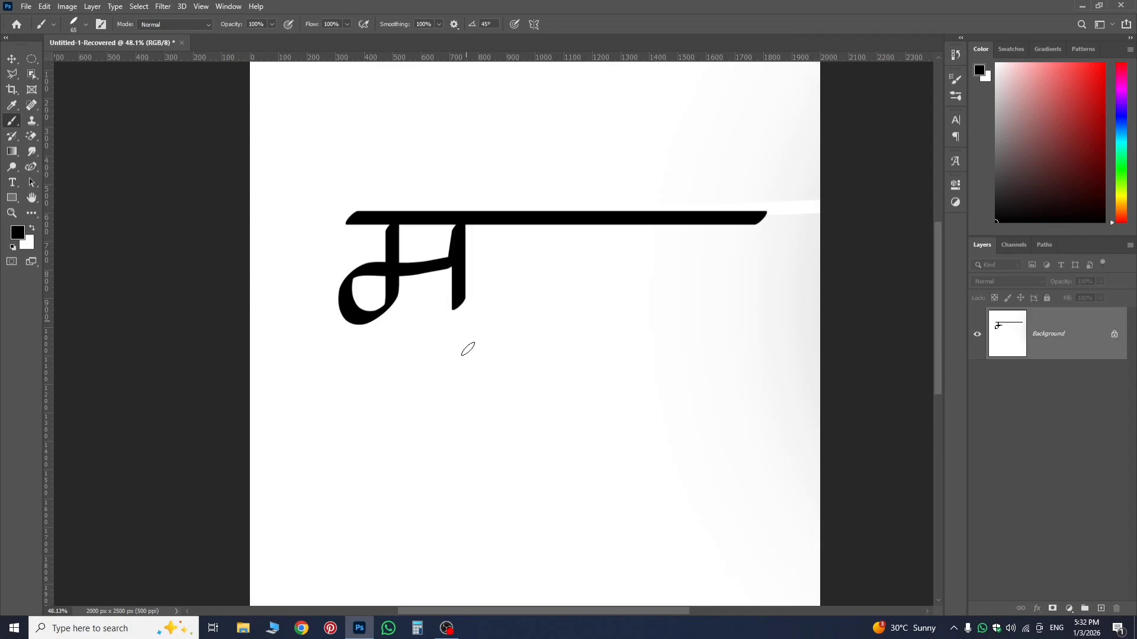
left_click_drag(467, 349, 467, 350)
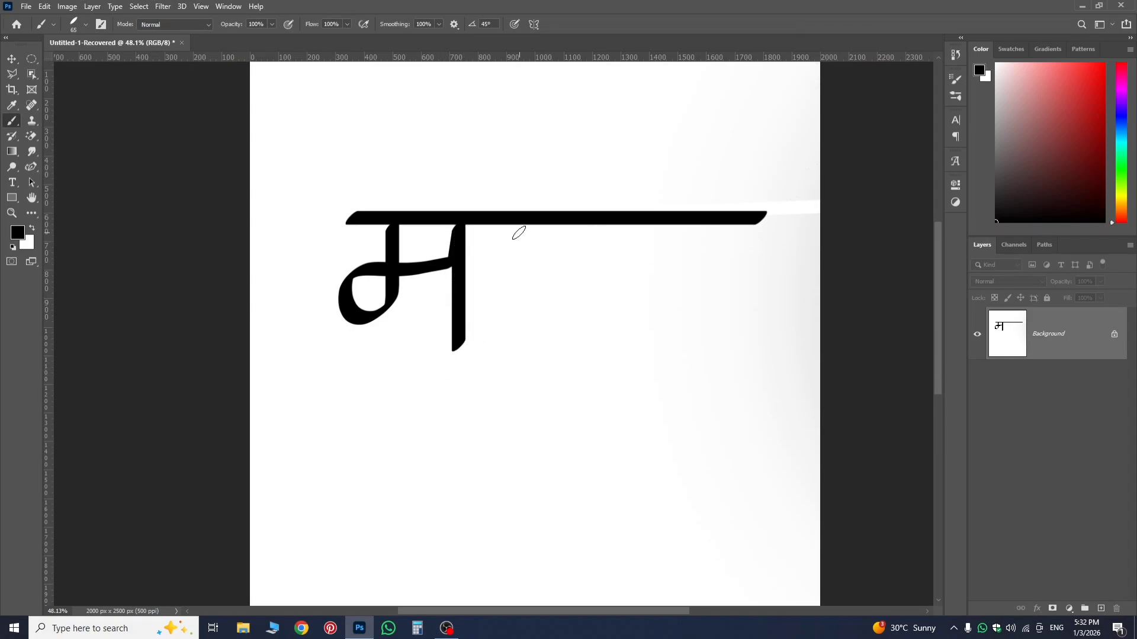
Paint the letter र with a long curved tail beside म, followed by a vertical stroke to form रा.
left_click(498, 267, "shift")
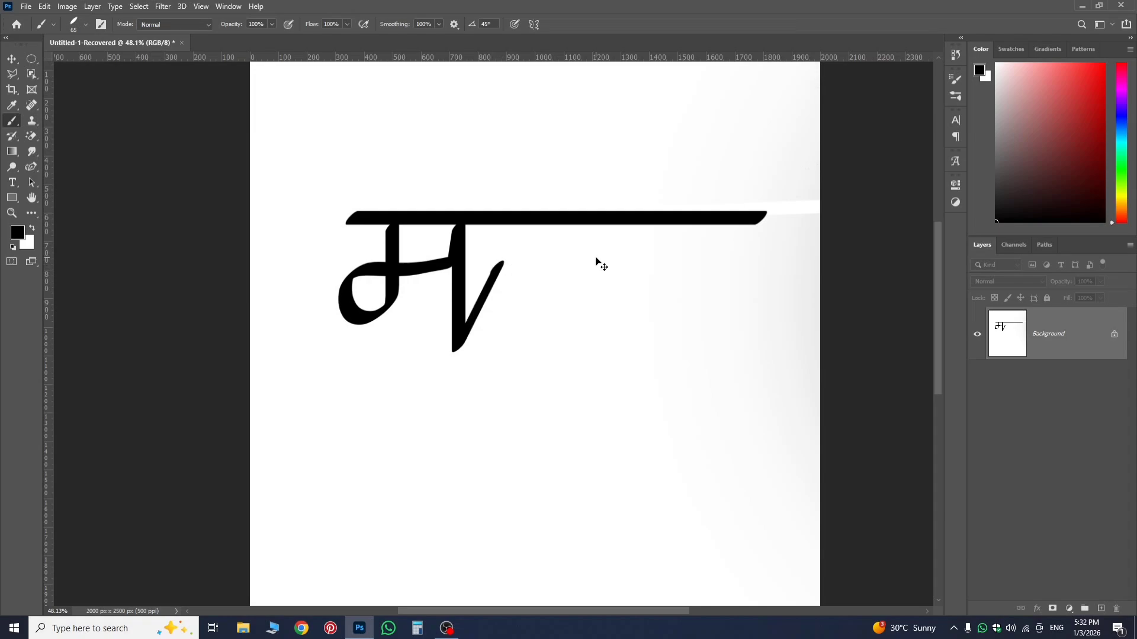
key("ctrl+z")
mouse_move(502, 262)
left_mouse_down()
mouse_move(492, 231)
mouse_move(520, 212)
mouse_move(538, 217)
mouse_move(553, 244)
mouse_move(552, 287)
mouse_move(529, 308)
mouse_move(476, 289)
mouse_move(530, 391)
mouse_move(586, 400)
left_mouse_up()
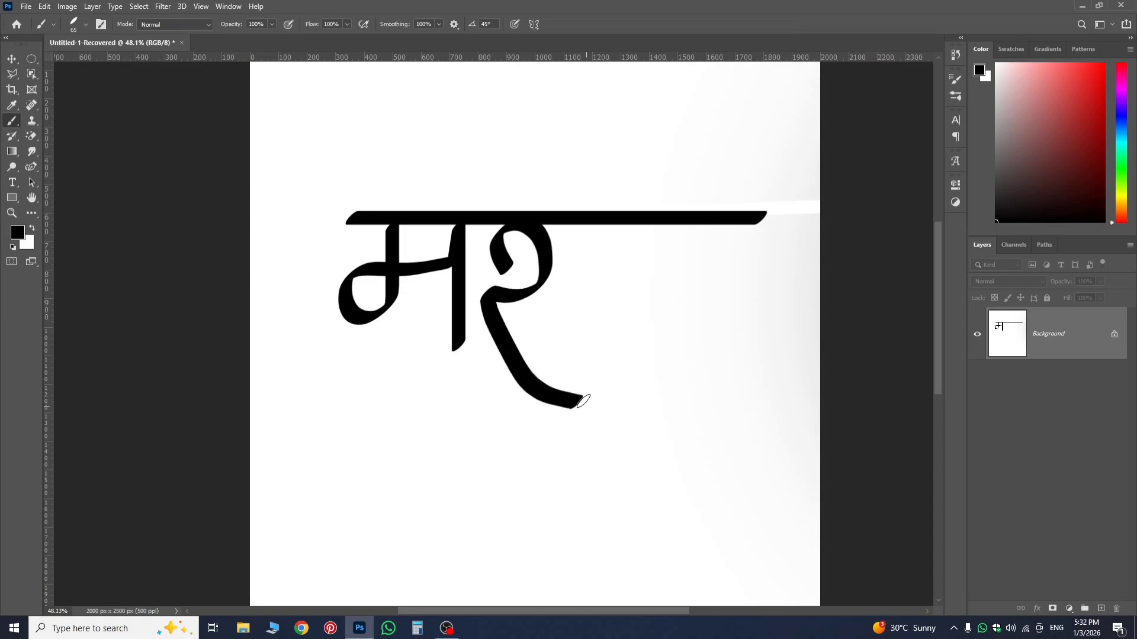
left_click(571, 222, "shift")
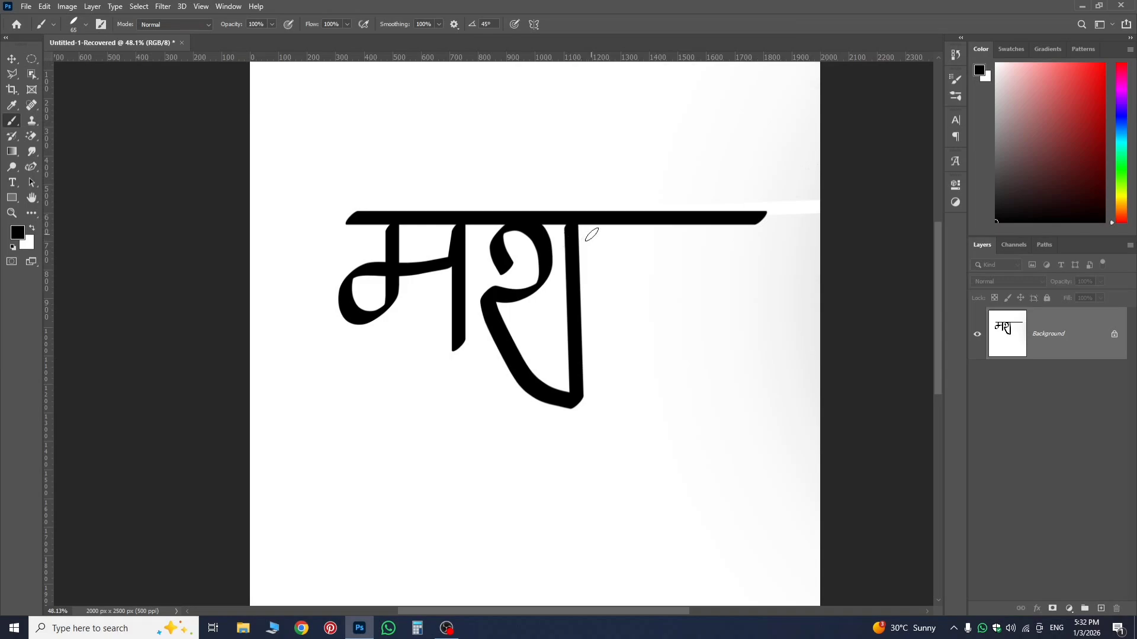
key("ctrl+z")
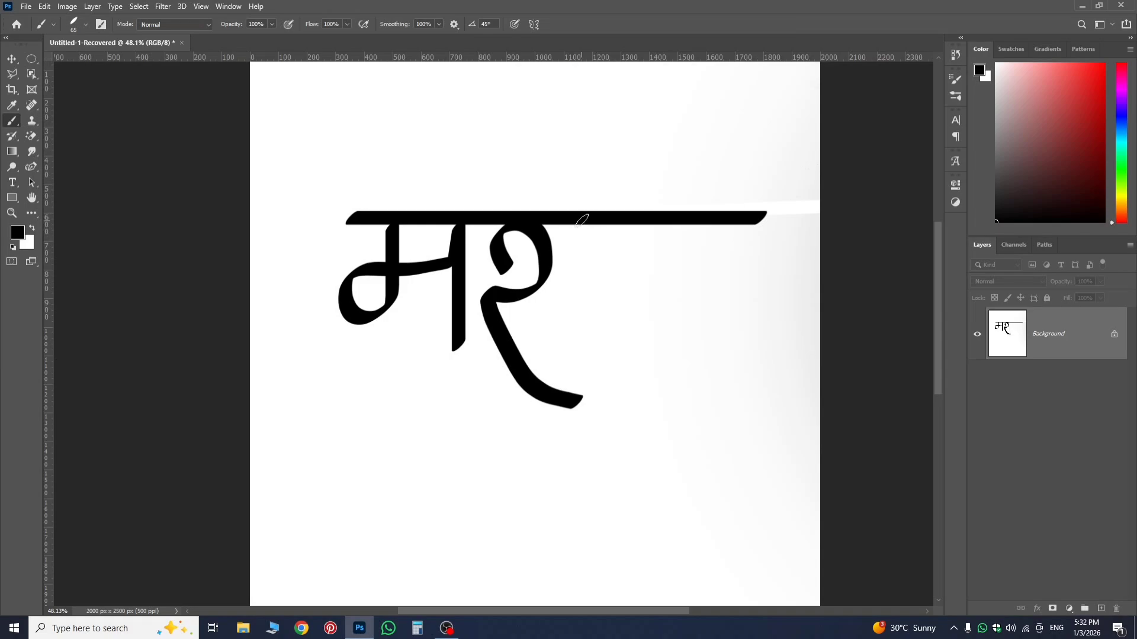
left_click_drag(579, 222, 578, 358)
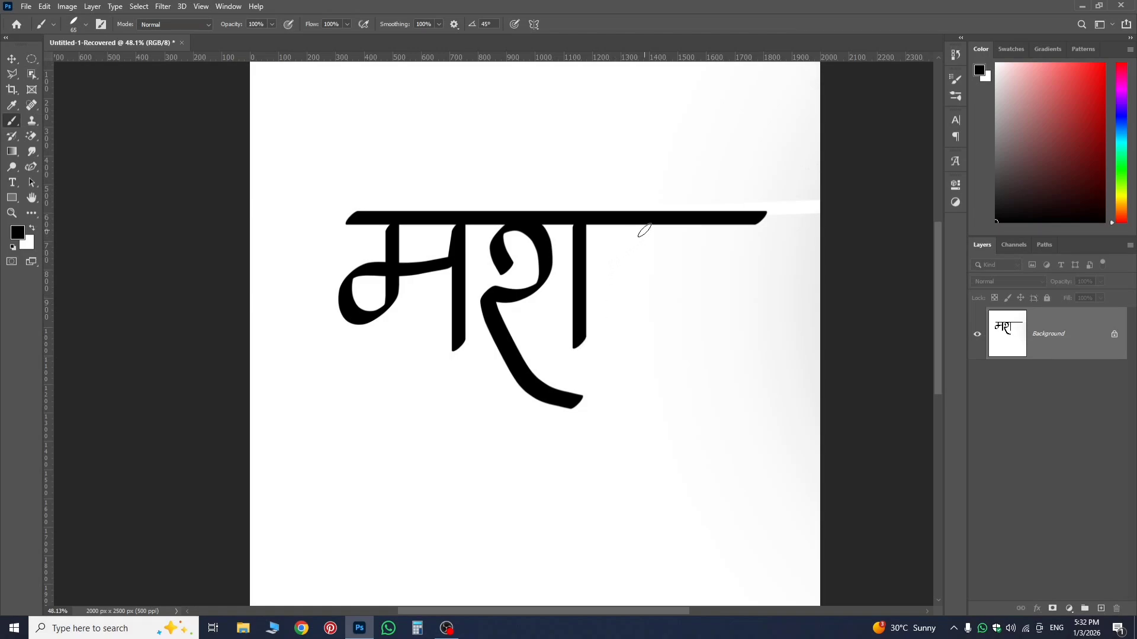
Finish the word मराठी by painting ठ, a long vertical stroke and a large loop above the headline.
mouse_move(652, 223)
left_mouse_down()
mouse_move(613, 305)
mouse_move(638, 344)
mouse_move(666, 355)
mouse_move(705, 333)
mouse_move(715, 292)
mouse_move(699, 259)
mouse_move(638, 239)
left_mouse_up()
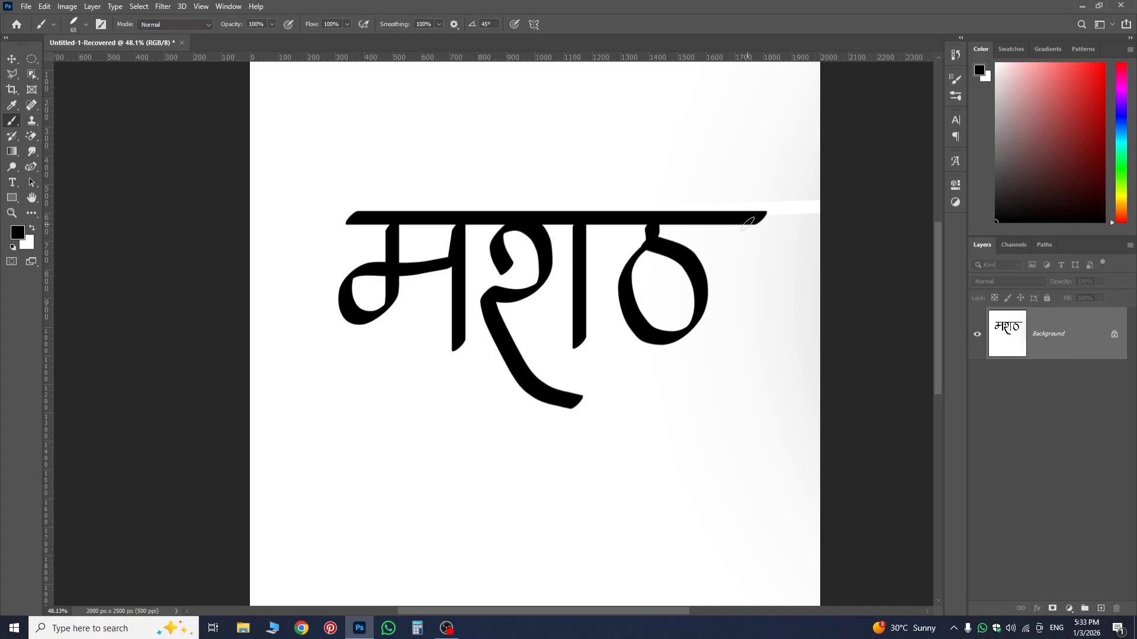
left_click_drag(749, 227, 748, 382)
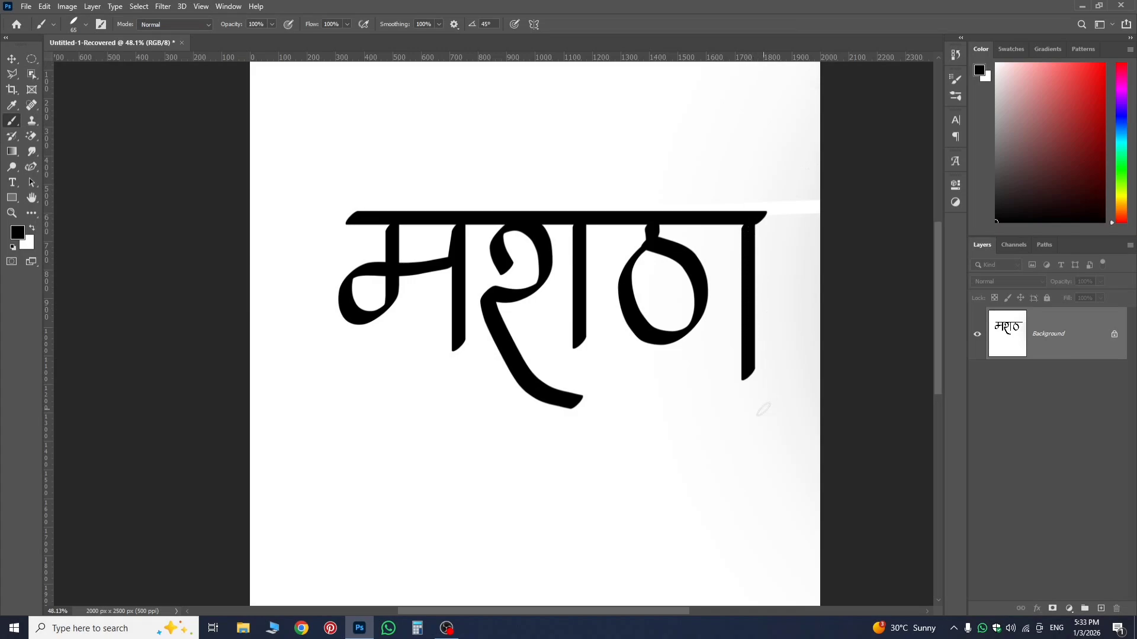
mouse_move(667, 216)
left_mouse_down()
mouse_move(620, 193)
mouse_move(537, 98)
mouse_move(683, 82)
mouse_move(690, 121)
left_mouse_up()
mouse_move(732, 178)
left_mouse_down()
mouse_move(769, 229)
mouse_move(794, 199)
mouse_move(786, 171)
left_mouse_up()
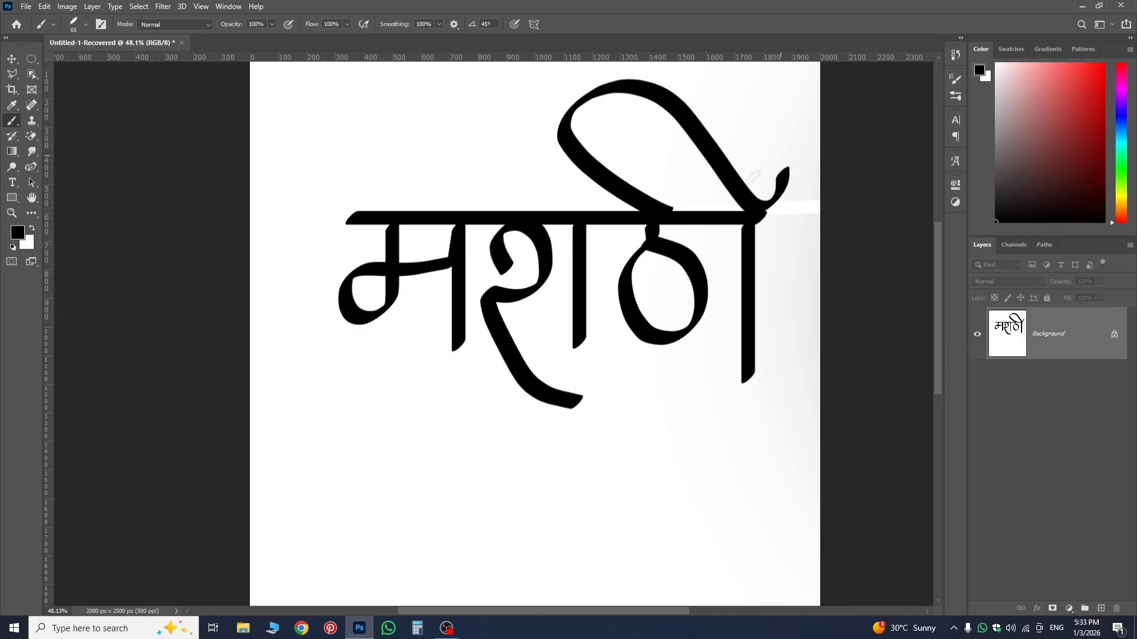
scroll(545, 294, "down", 8)
scroll(512, 267, "up", 7)
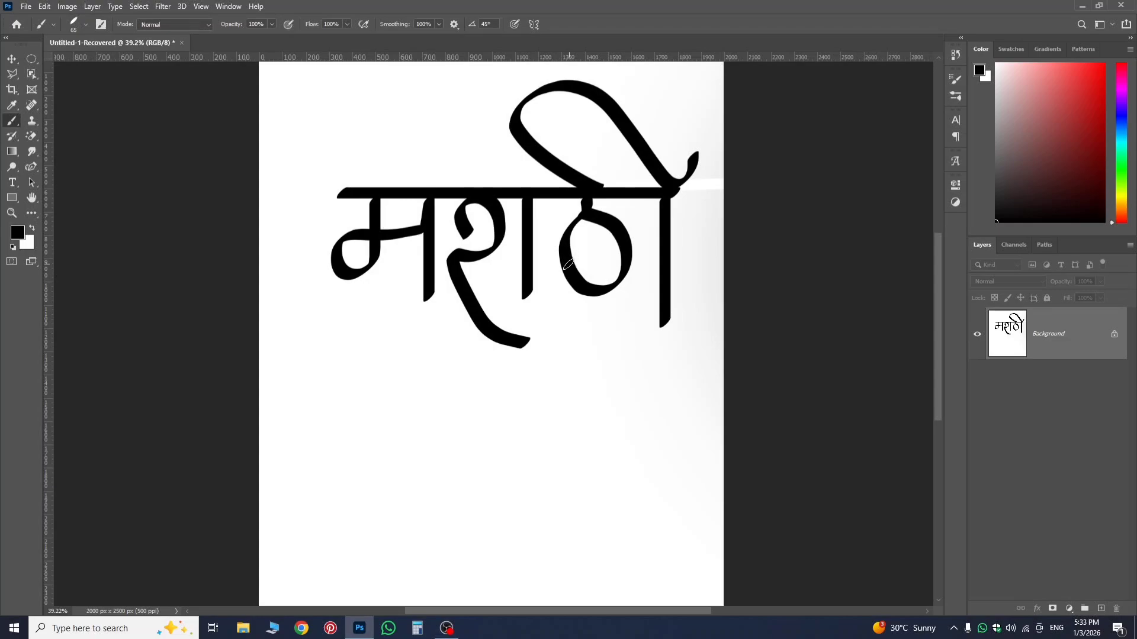
Undo all the lettering strokes, the black headline stroke and the white test stroke.
key("ctrl+z")
key("ctrl+z")
key("ctrl+z")
key("ctrl+z")
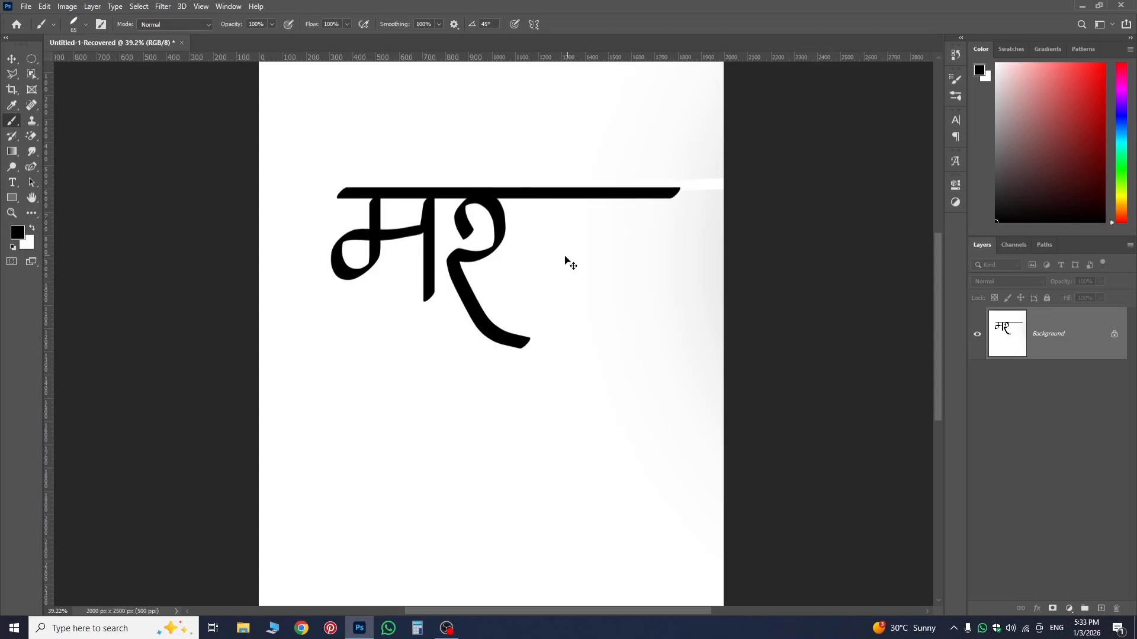
key("ctrl+z")
key("ctrl+z")
key("ctrl+z")
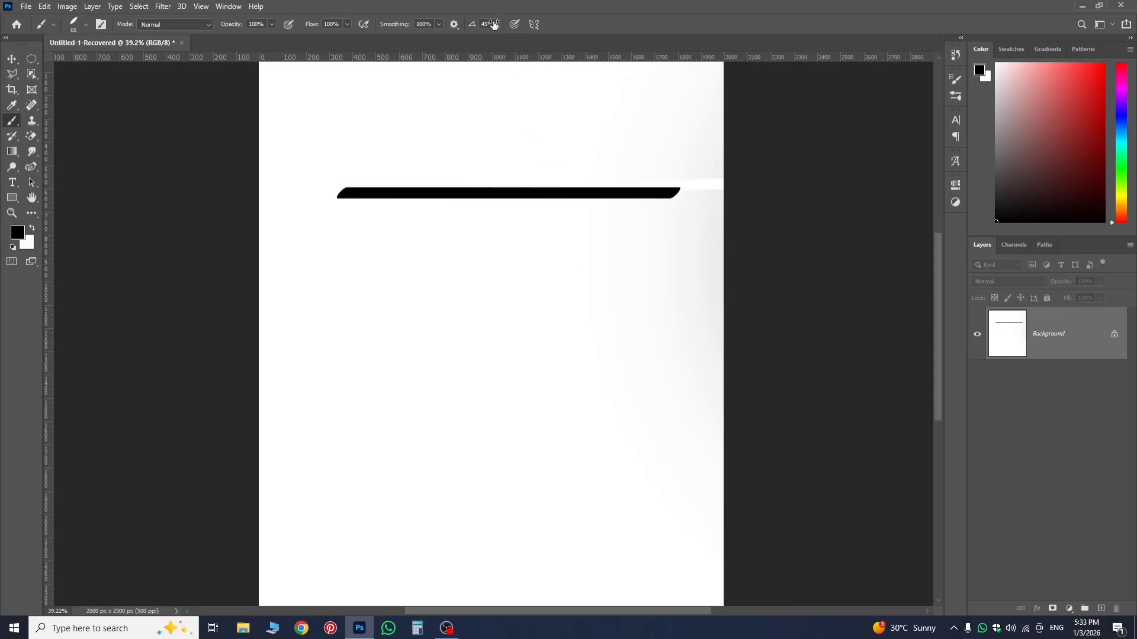
key("ctrl+z")
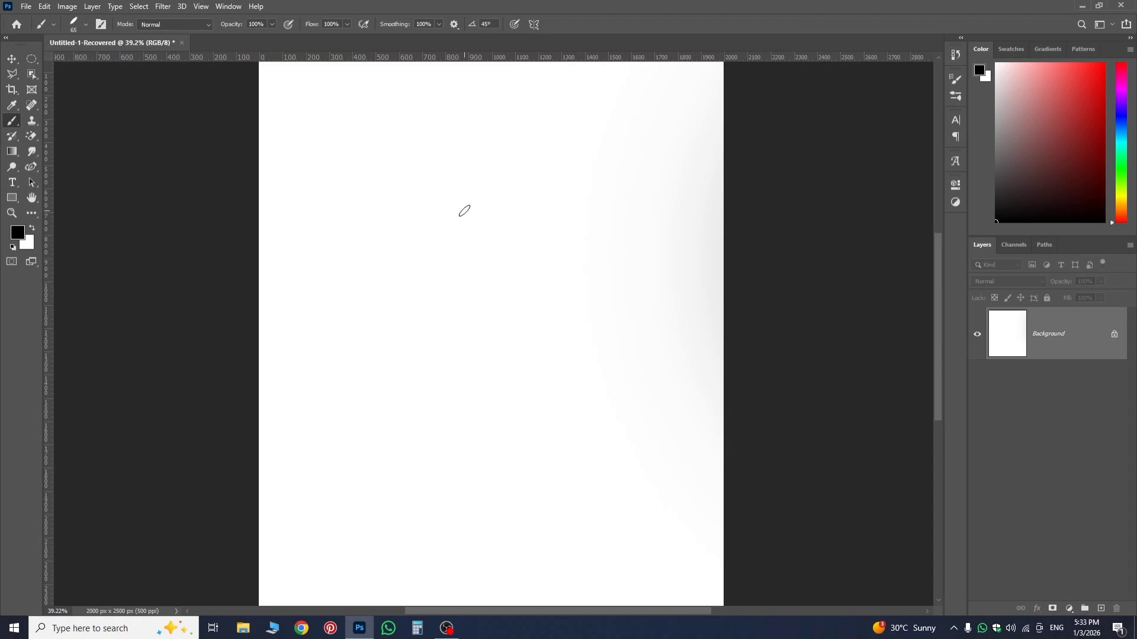
Check the 65 px angled brush's settings and paint a straight, nearly vertical black line in the left half of the canvas.
right_click(464, 211)
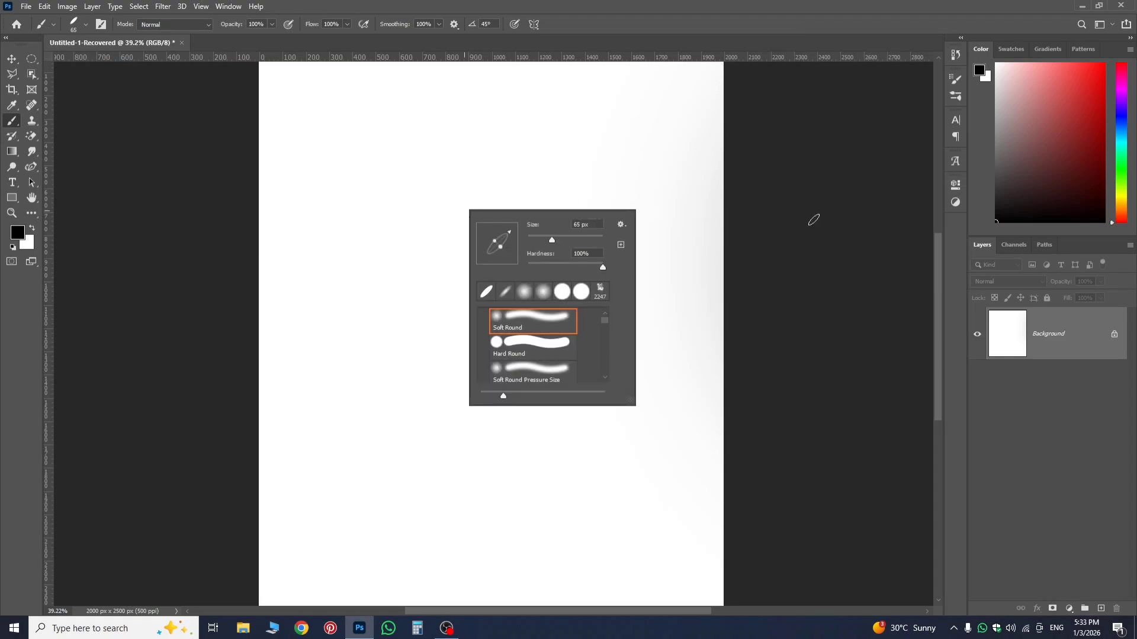
left_click(830, 180)
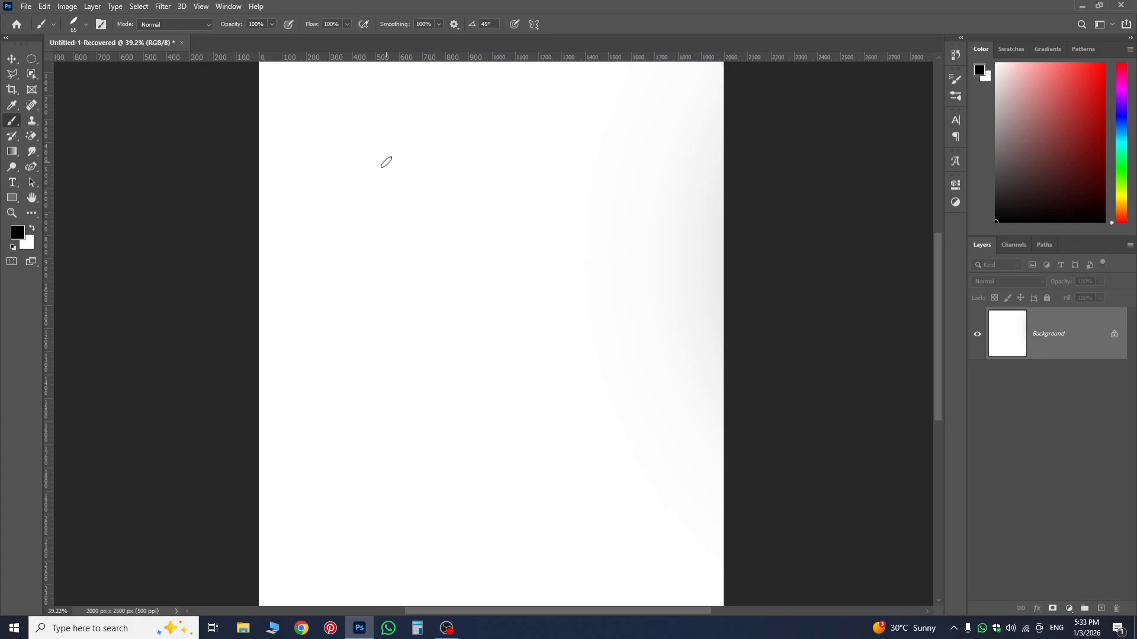
left_click(386, 163)
left_click(384, 425)
left_click(386, 163, "shift")
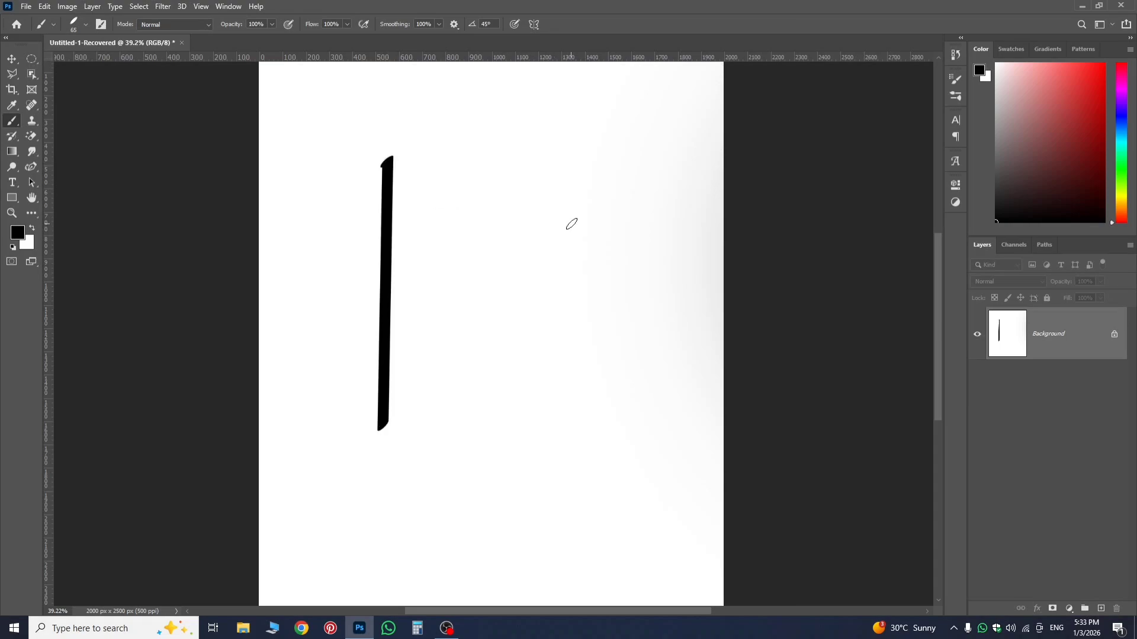
Paint a second near-vertical black line in the canvas's right half and join both lines' upper and lower ends with straight strokes.
scroll(331, 221, "up", 3)
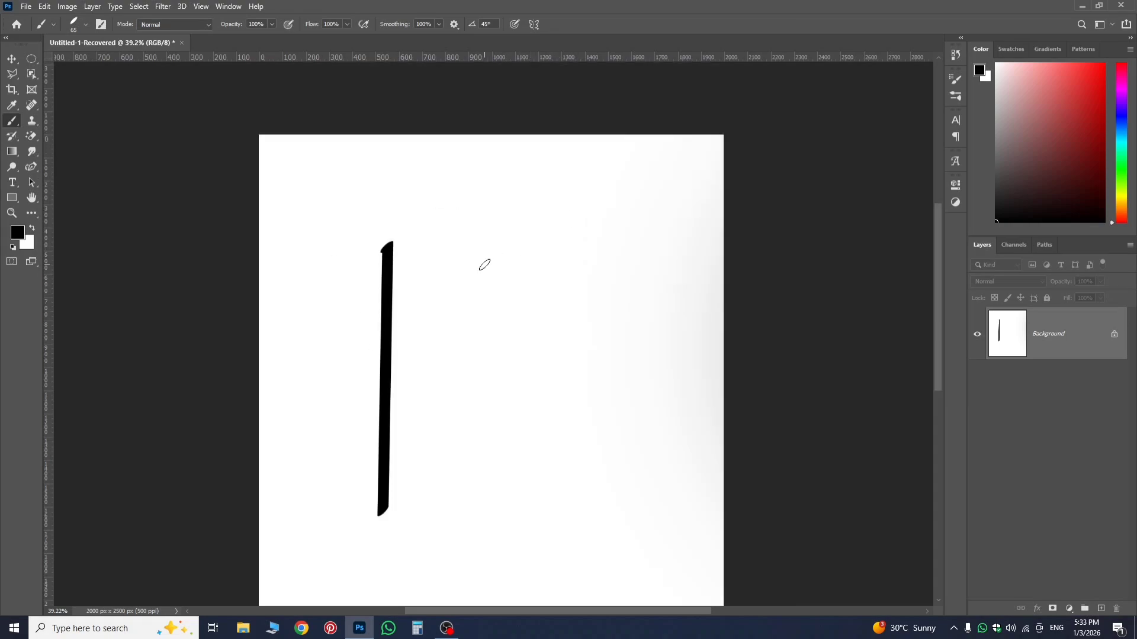
left_click(601, 253)
left_click(603, 253, "shift")
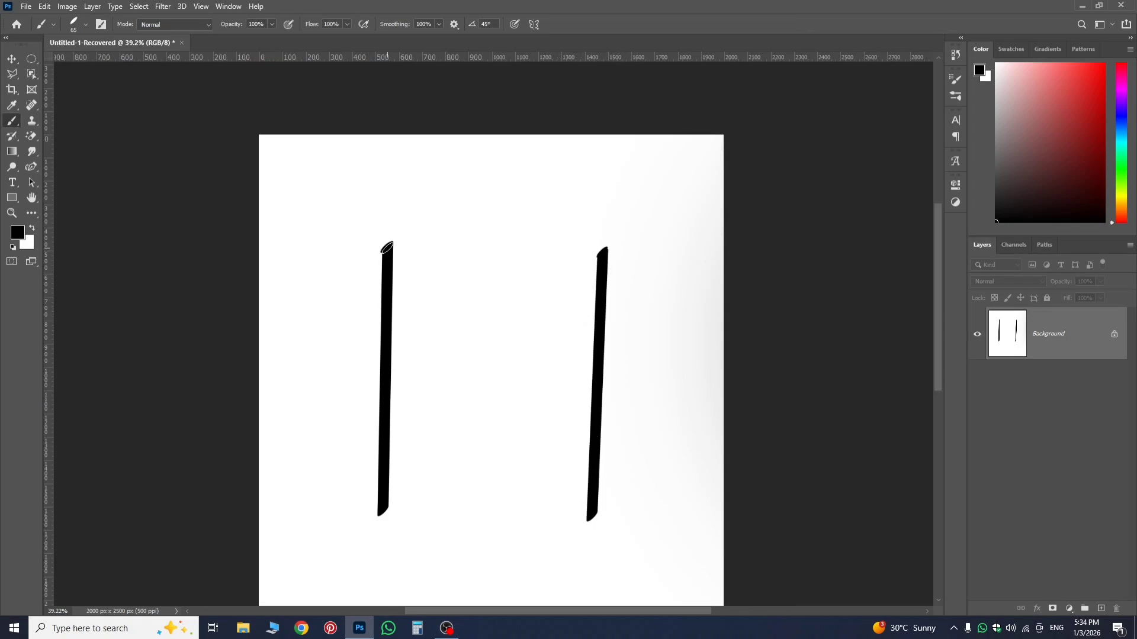
left_click(388, 247, "shift")
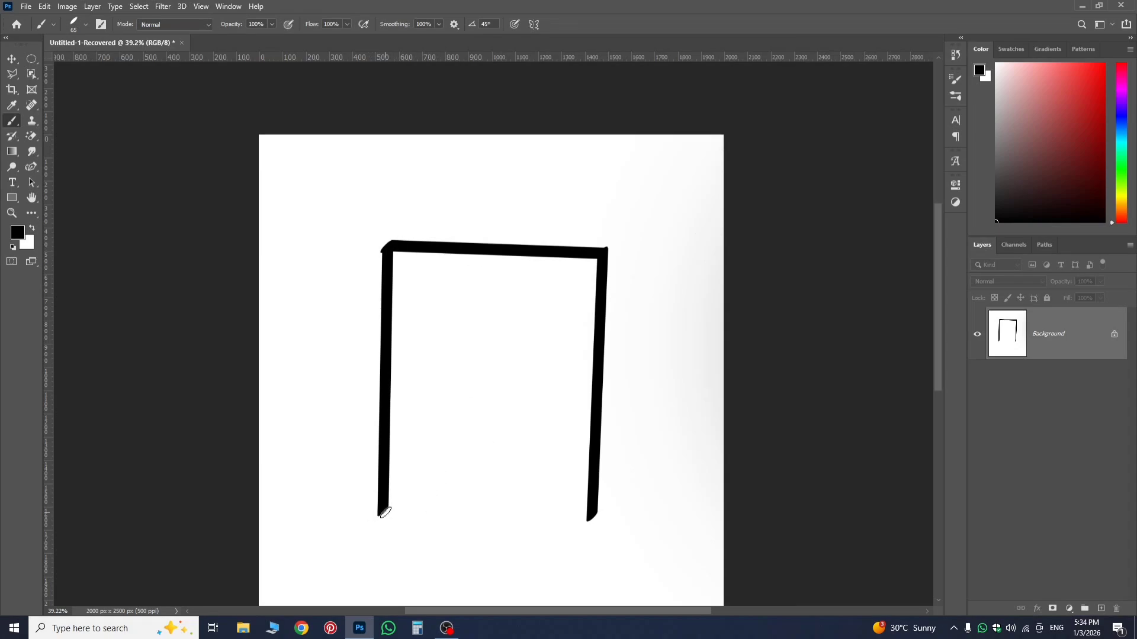
left_click(385, 512, "shift")
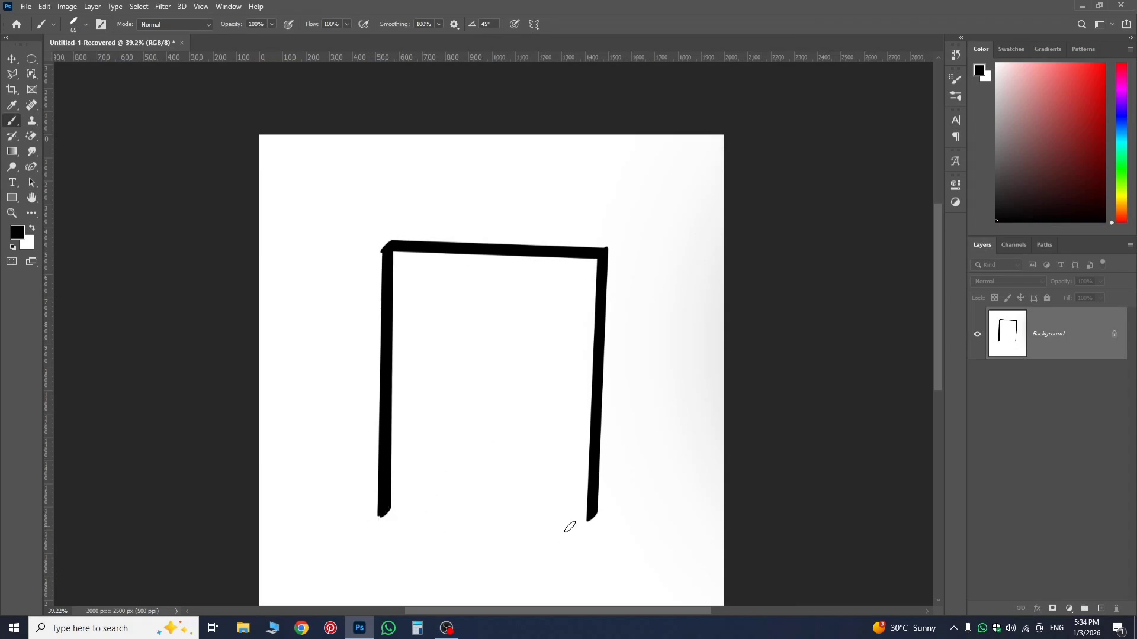
left_click(592, 519, "shift")
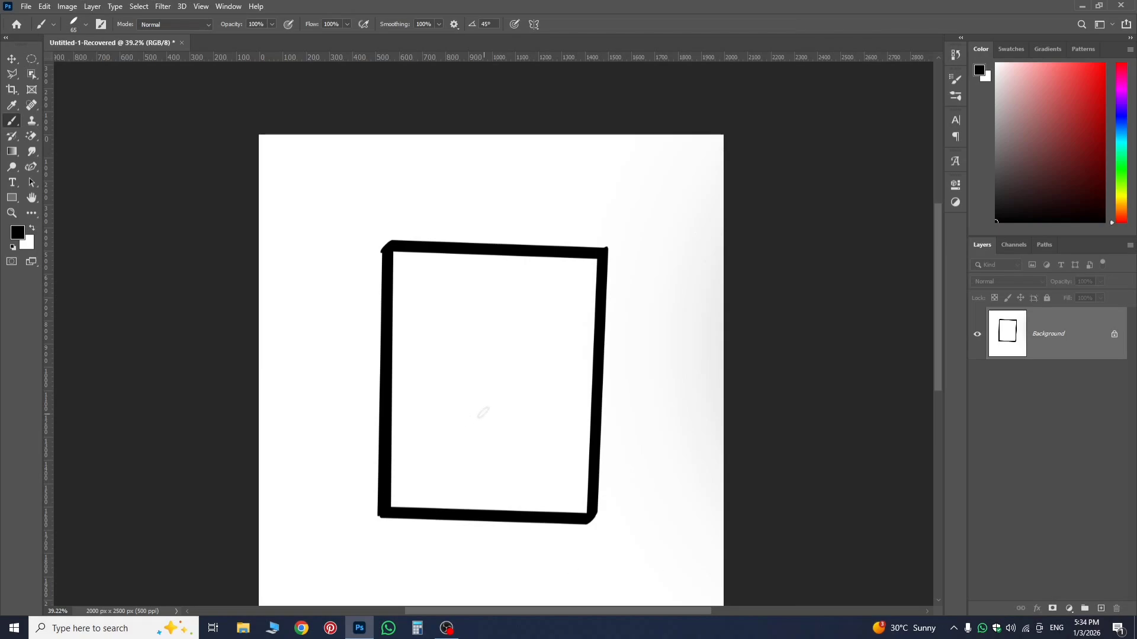
Undo all the straight black strokes of the four-sided frame, including its first vertical line.
key("ctrl+z")
key("ctrl+z")
key("ctrl+z")
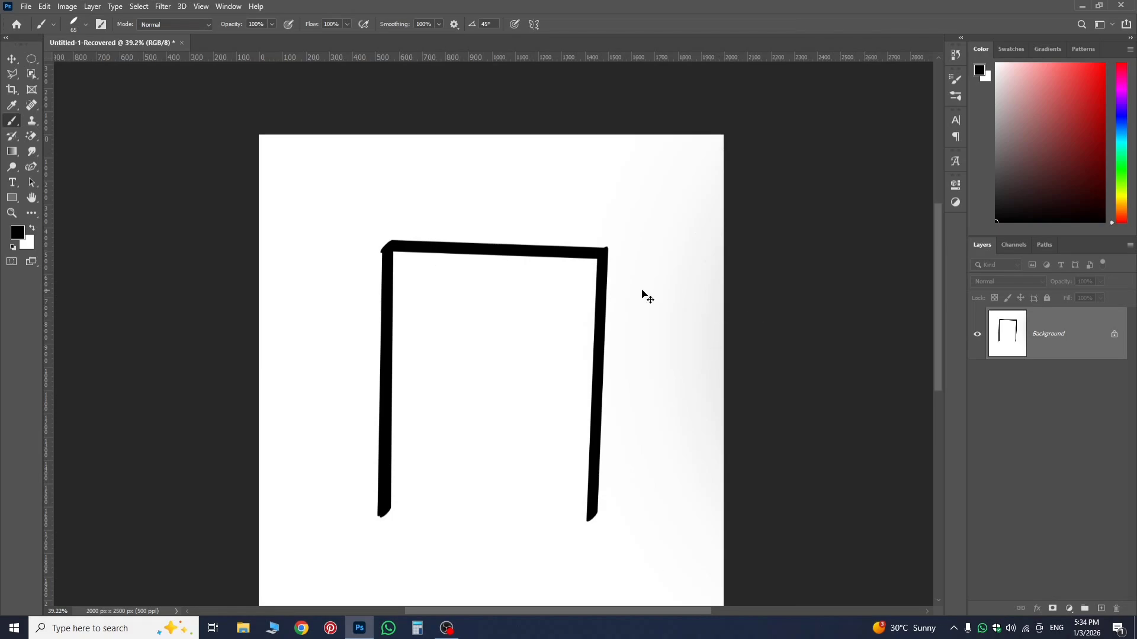
key("ctrl+z")
key("ctrl+z")
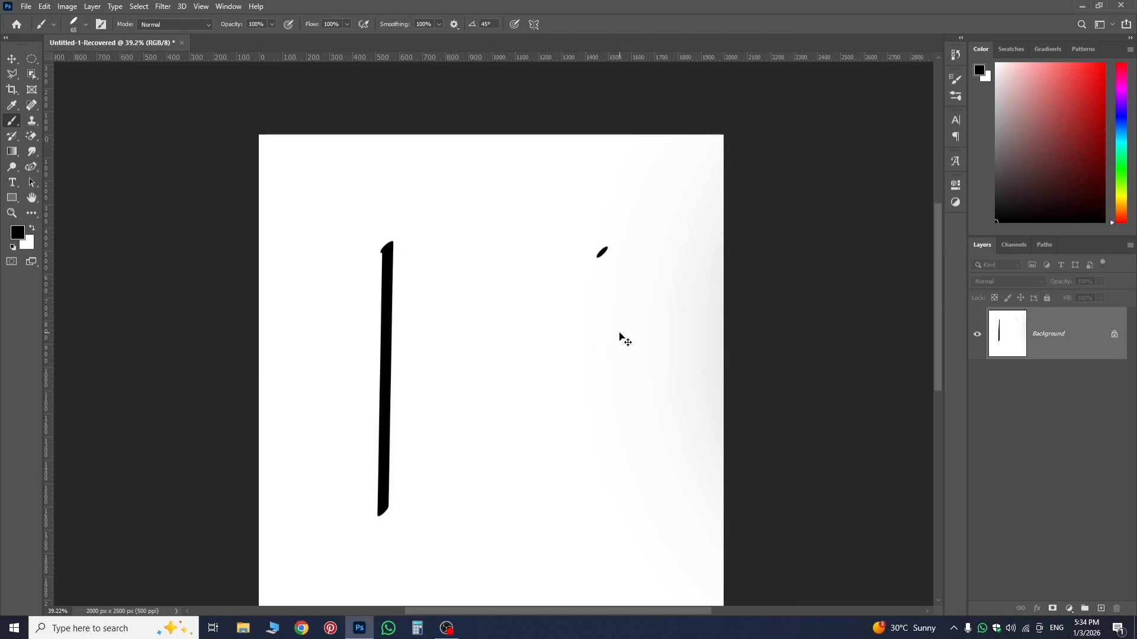
key("ctrl+z")
key("ctrl+z")
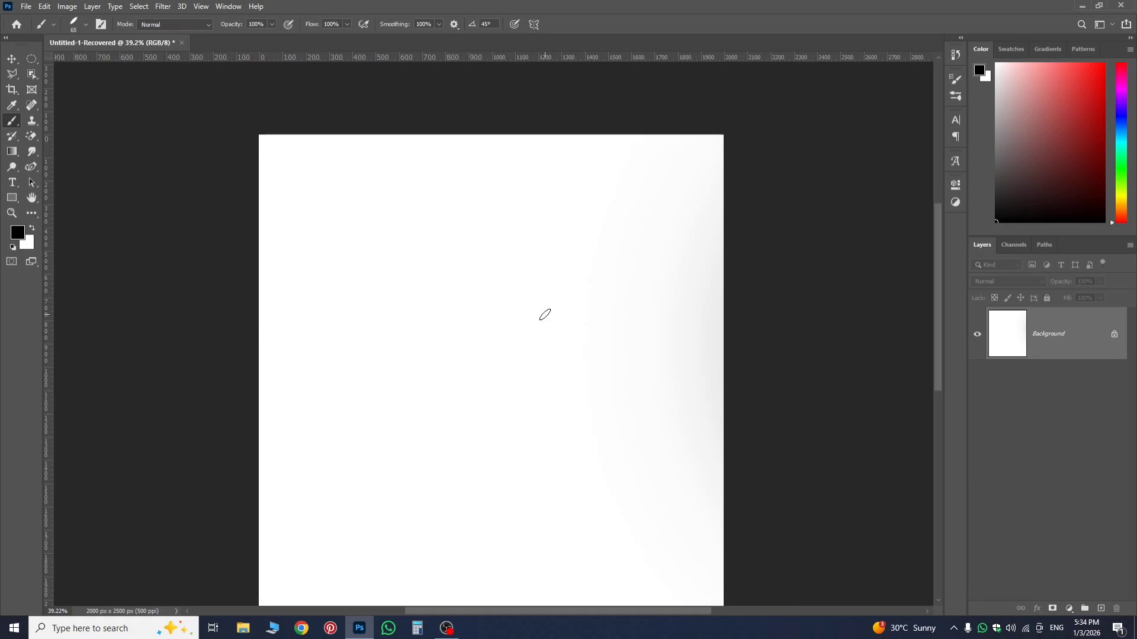
Paint a straight, nearly horizontal black line across the upper part of the canvas and undo it.
scroll(467, 264, "down", 3)
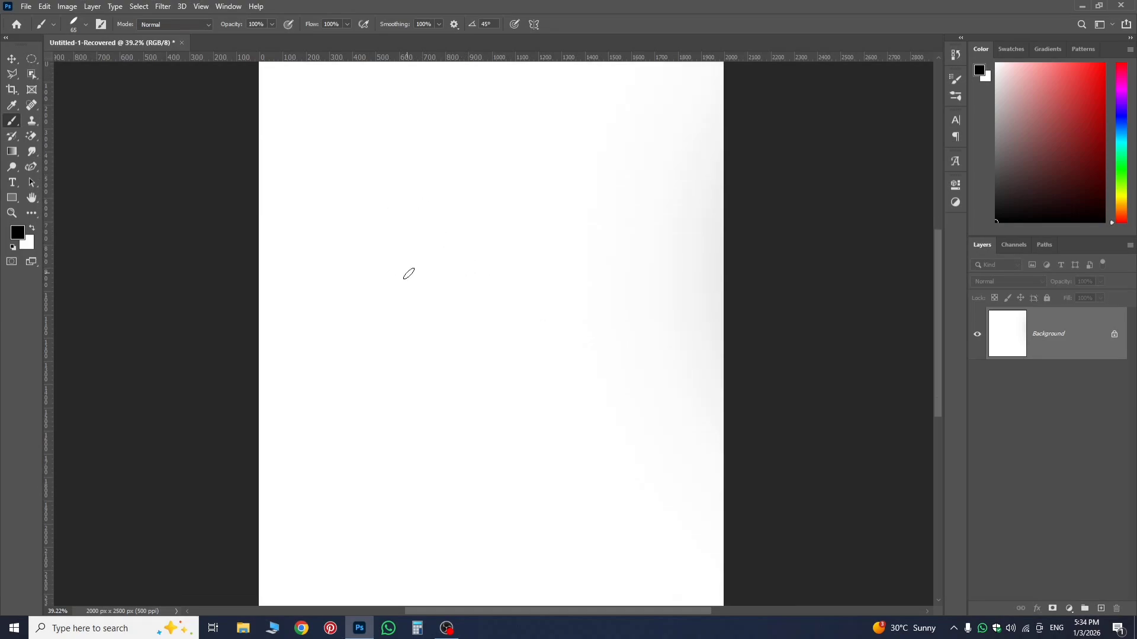
left_click(347, 190)
left_click(591, 193, "shift")
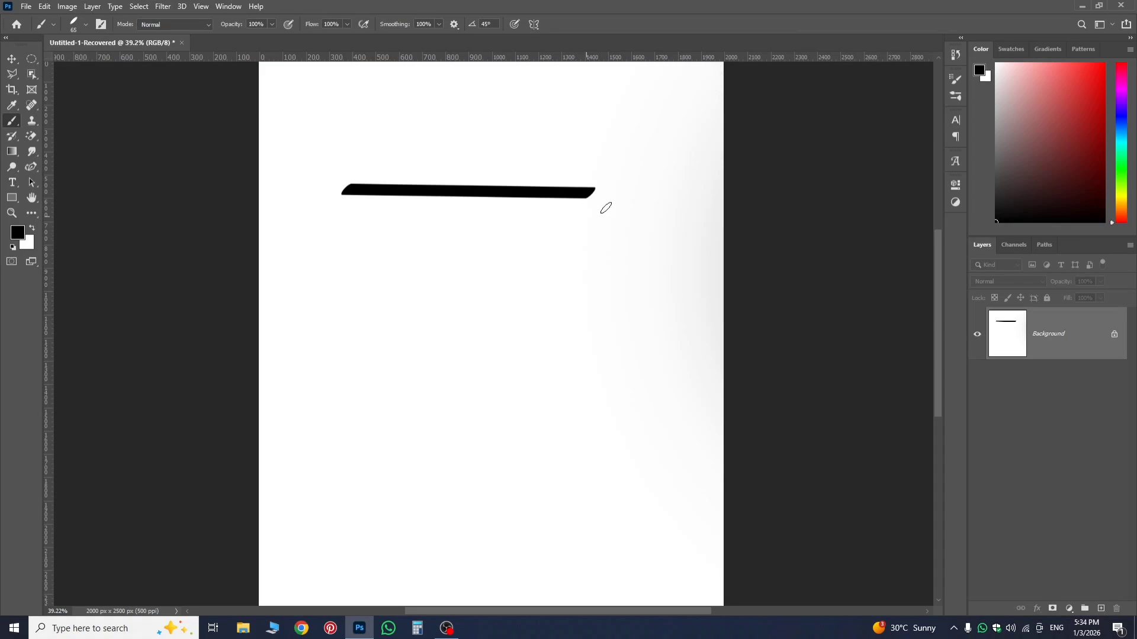
key("ctrl+z")
key("ctrl+z")
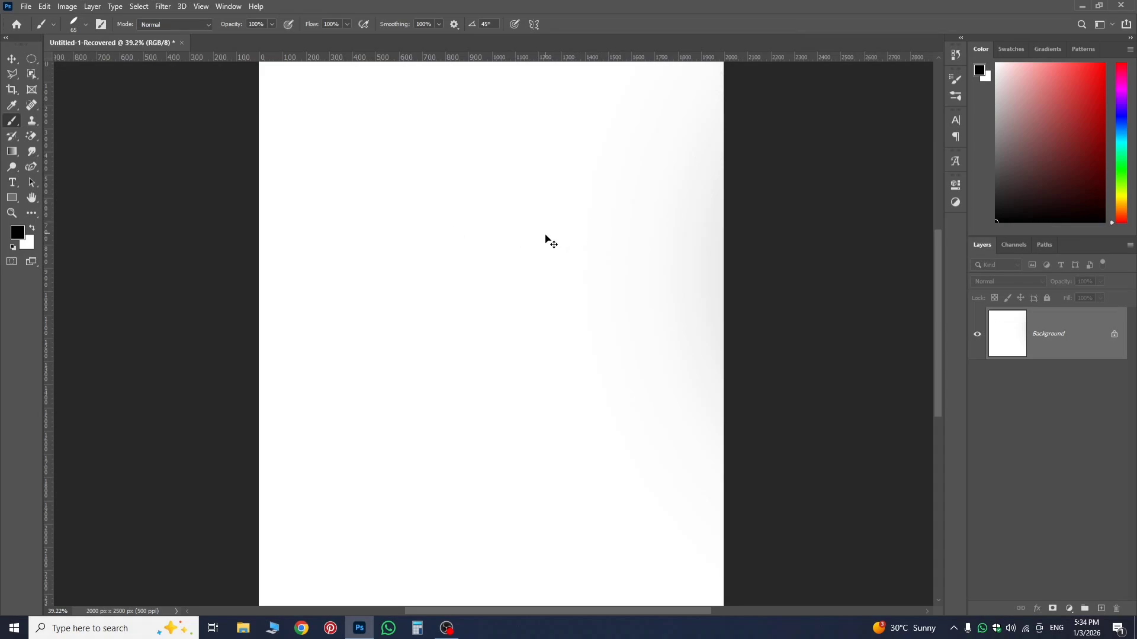
Place the photo download (11) as an embedded image on its own layer above the Background using the Move tool.
scroll(522, 215, "down", 1)
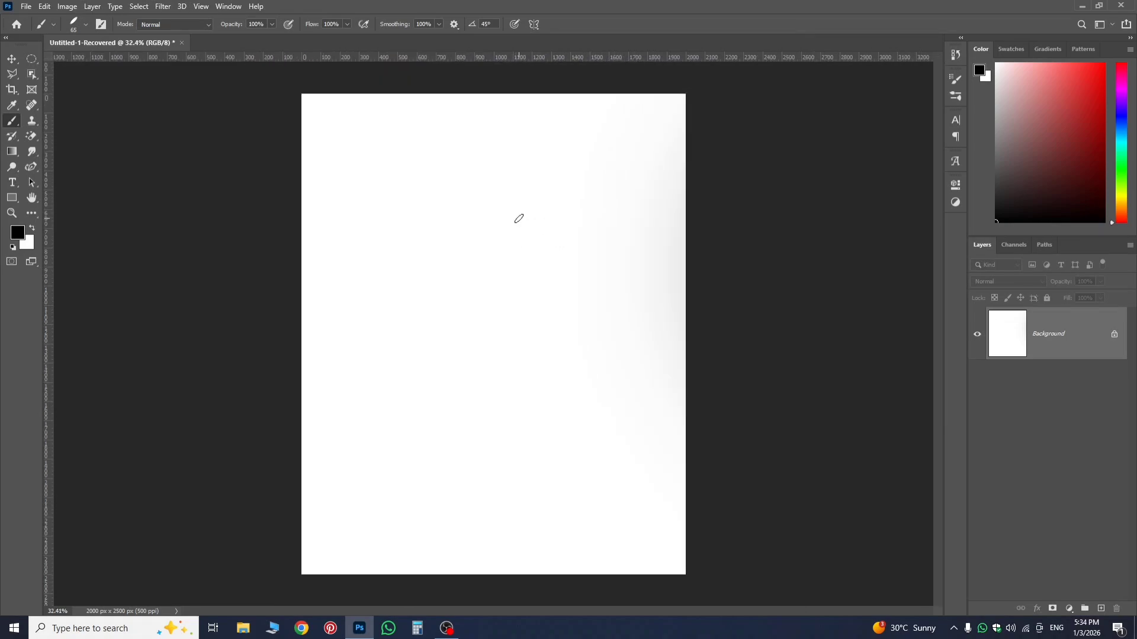
left_click(25, 6)
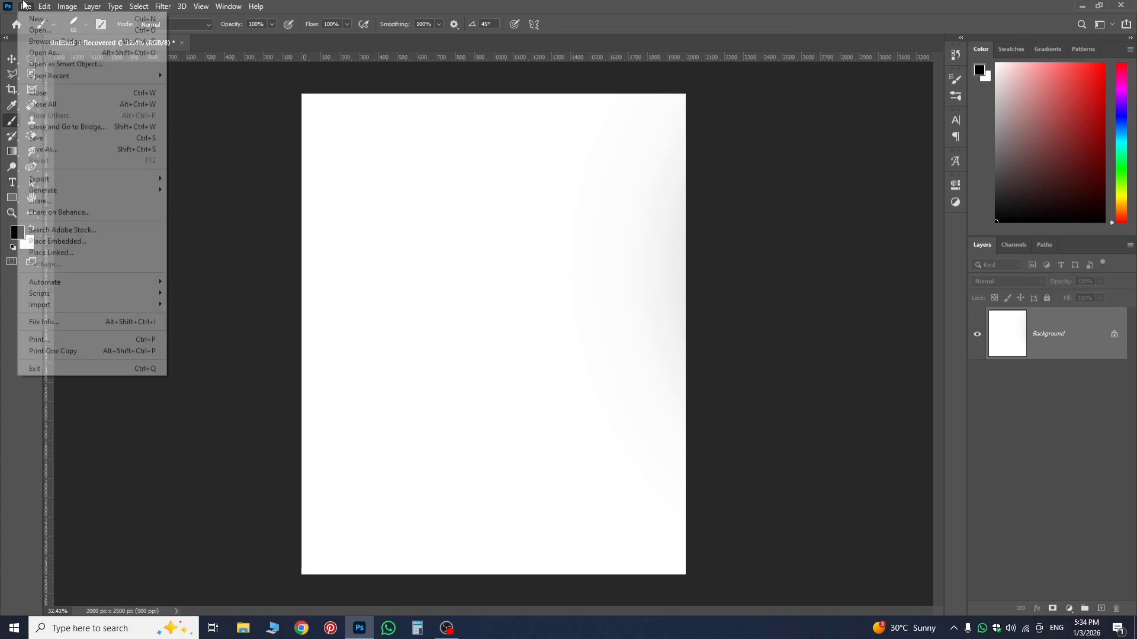
left_click(501, 244)
left_click(12, 59)
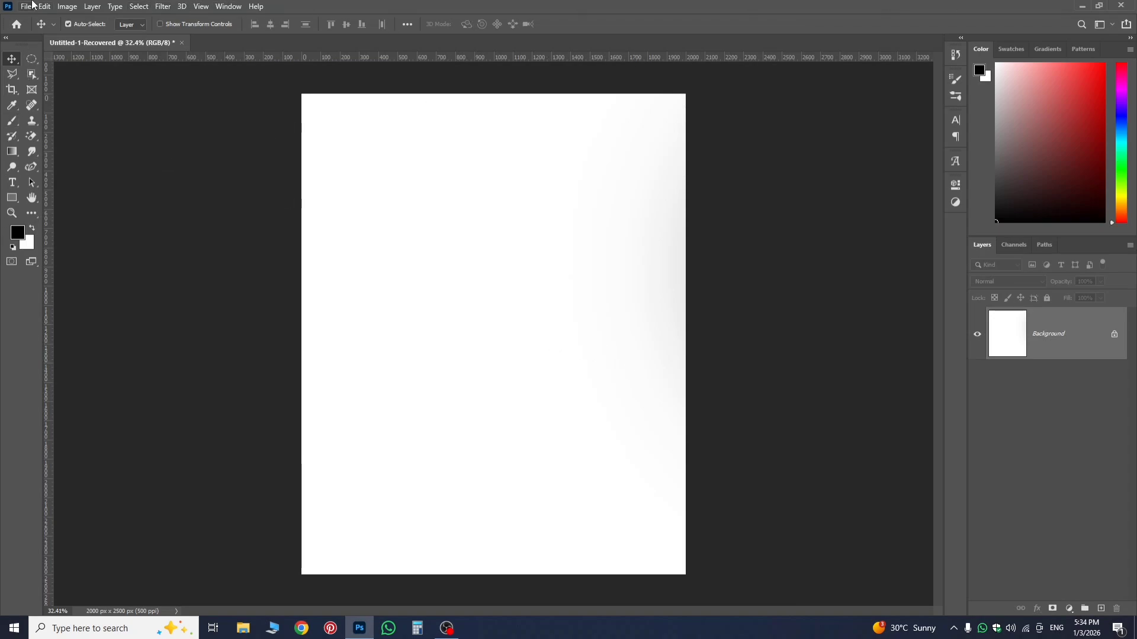
left_click(33, 5)
left_click(53, 241)
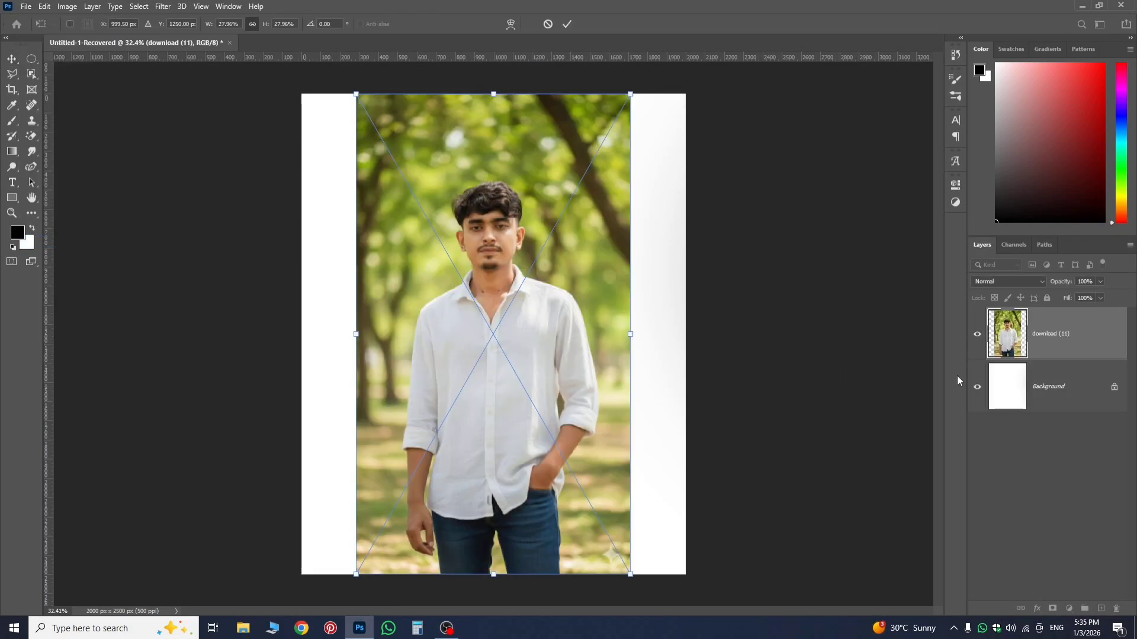
key("Return")
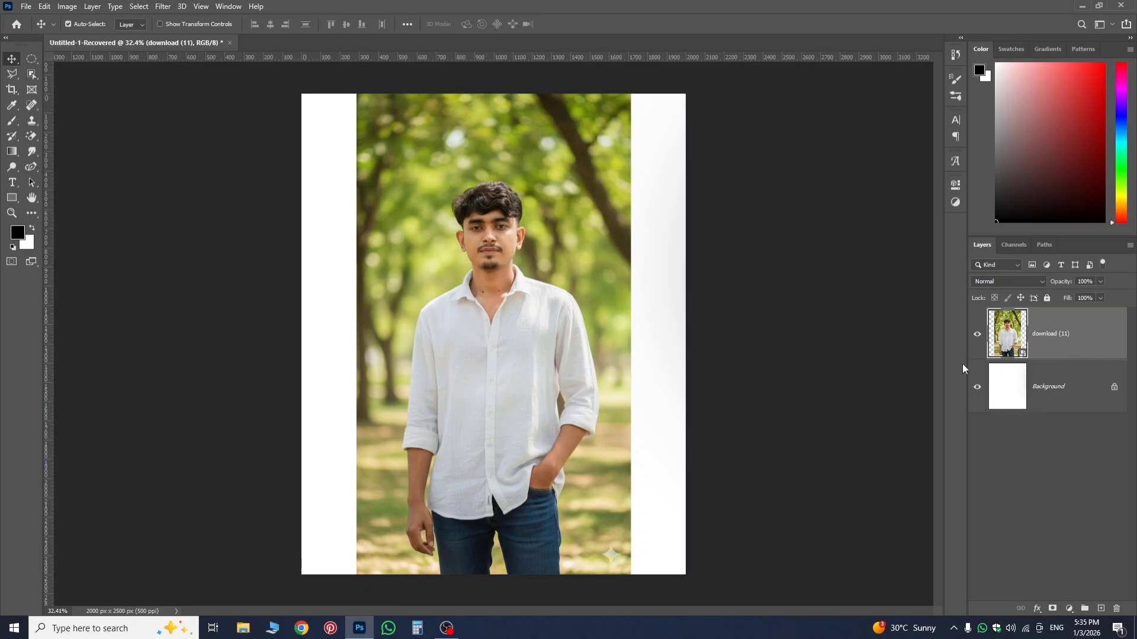
key("ctrl+t")
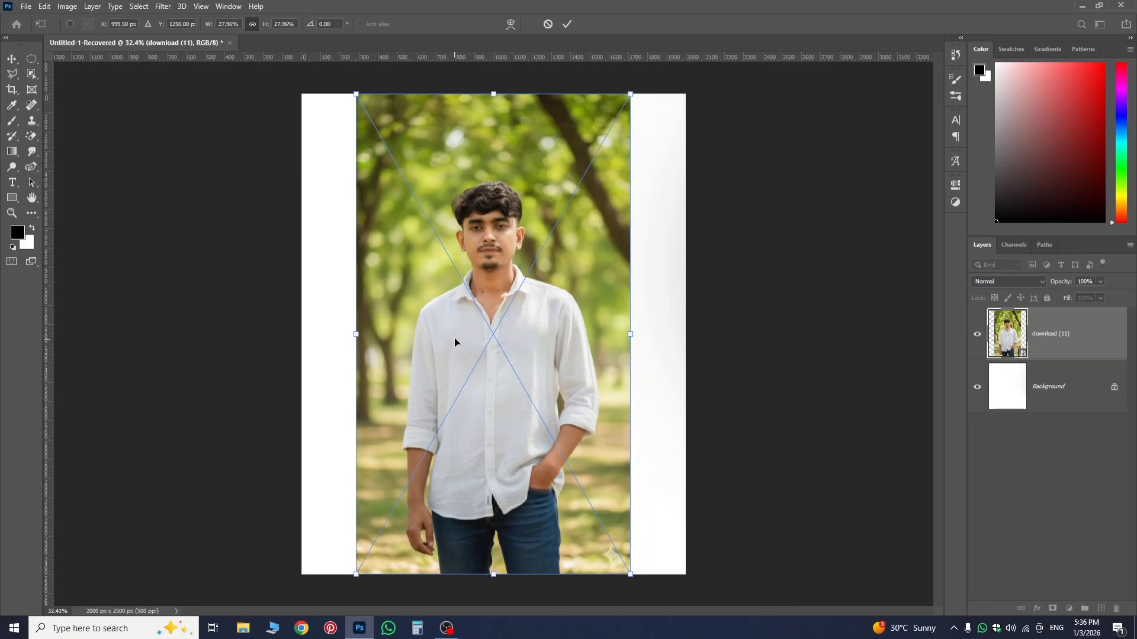
key("Return")
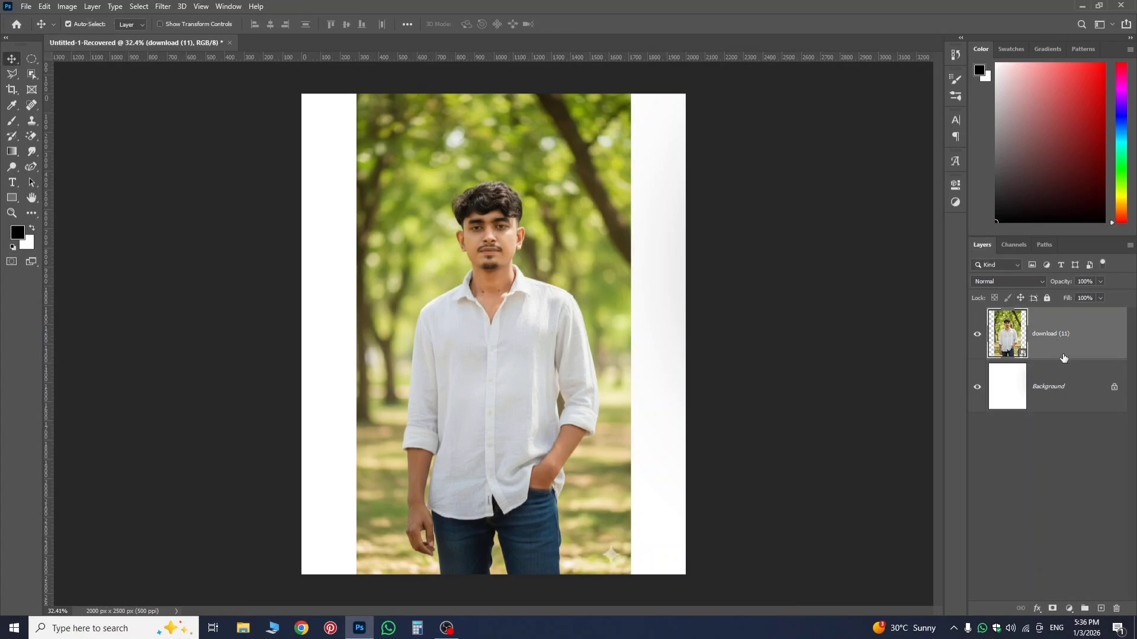
key("ctrl+t")
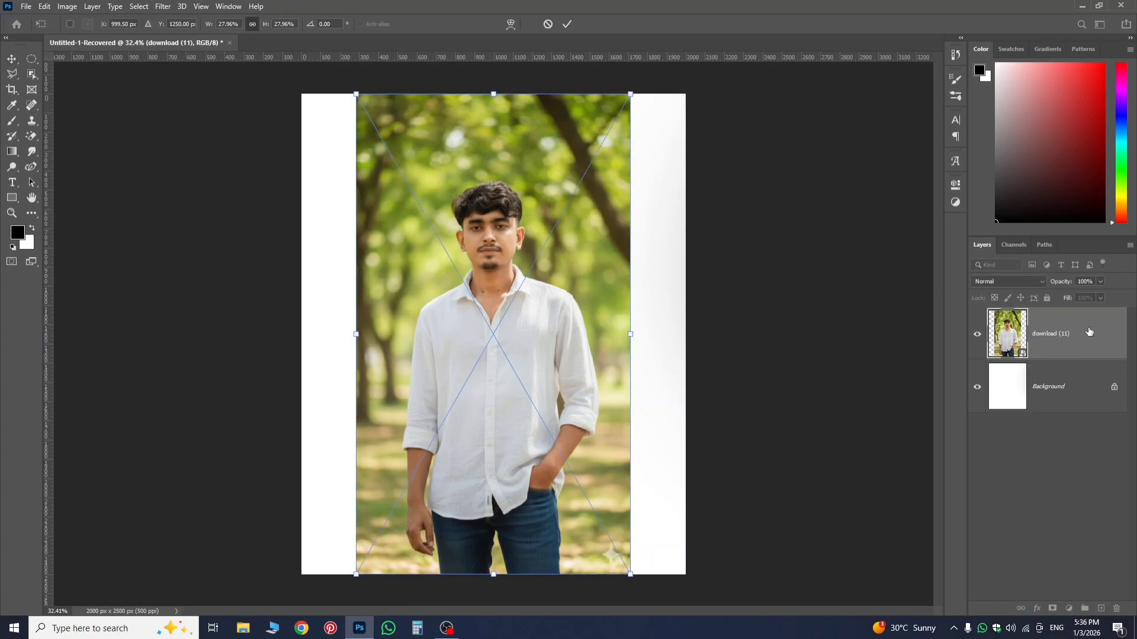
key("Return")
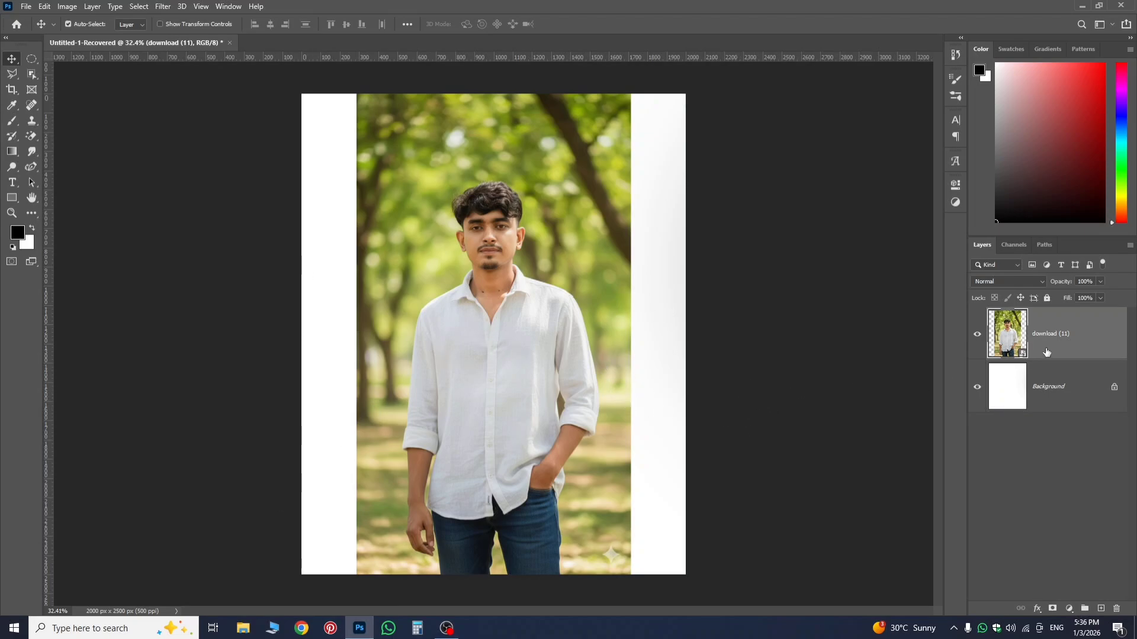
Free Transform the photo layer, scaling it proportionally to about 21.89% and centring it horizontally on the canvas at X 1000 px.
key("ctrl+t")
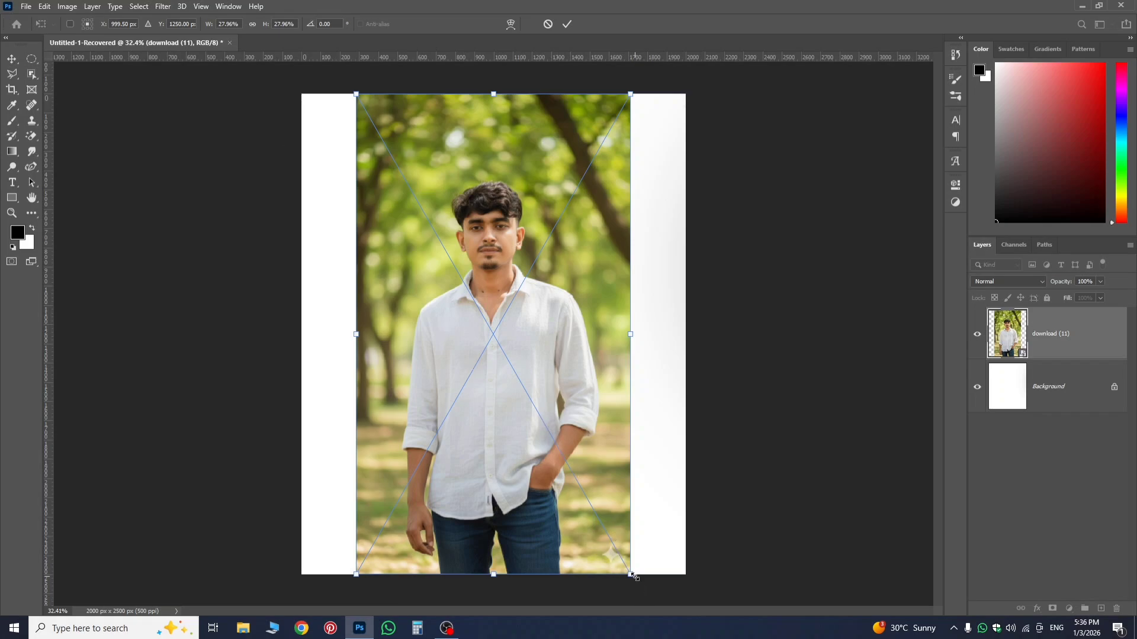
left_click_drag(633, 575, 554, 473)
key("ctrl+z")
left_click_drag(629, 574, 585, 461)
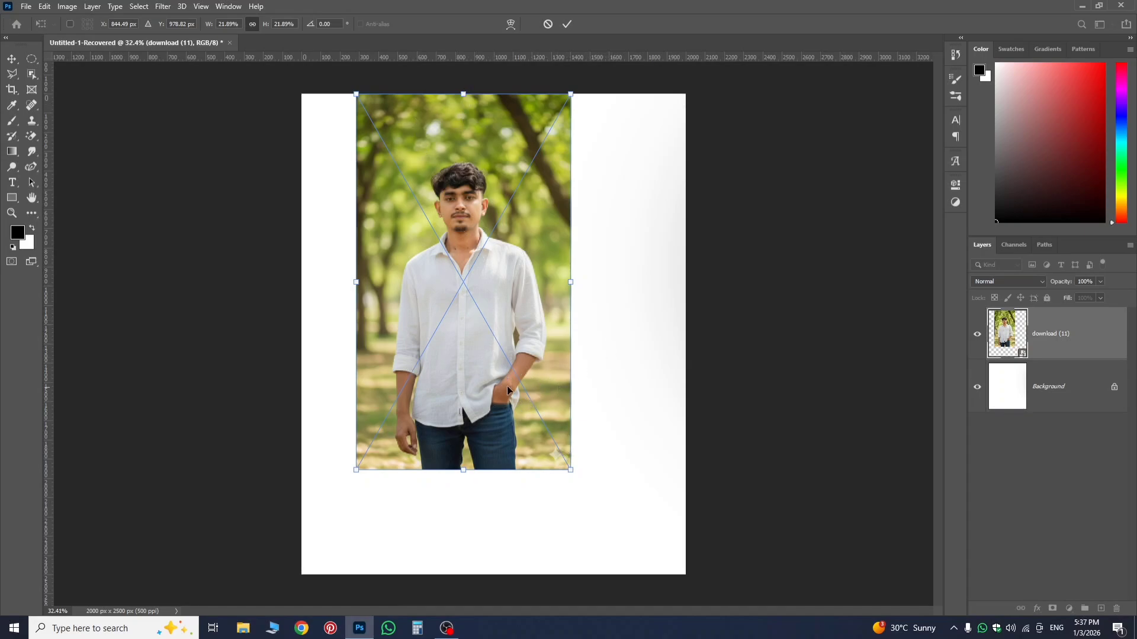
left_click_drag(507, 385, 545, 426)
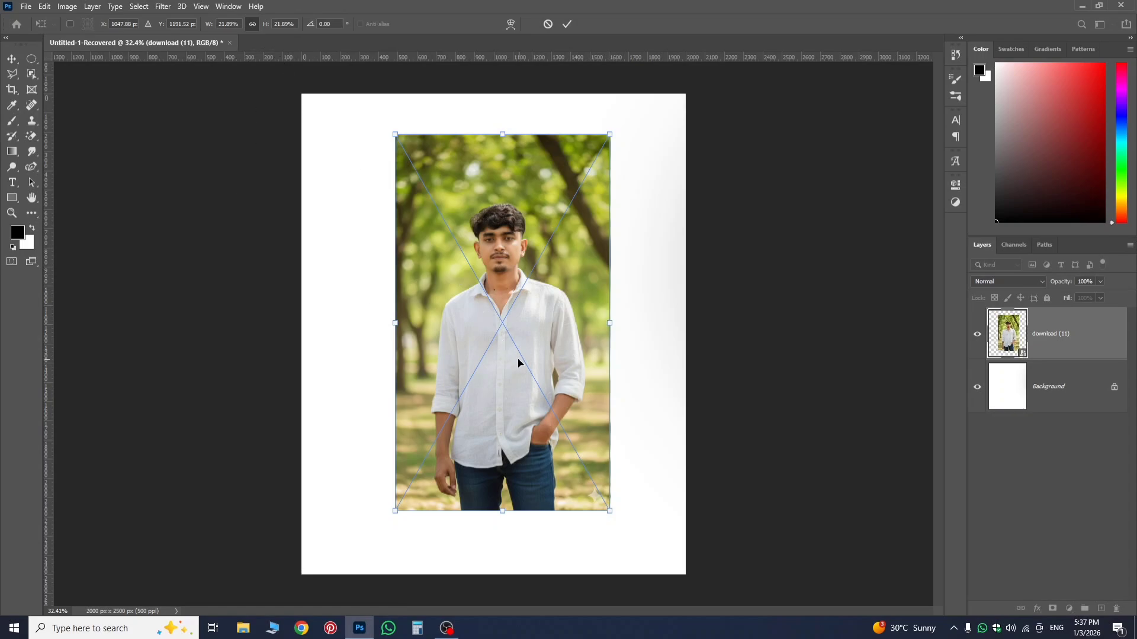
left_click_drag(518, 363, 508, 366)
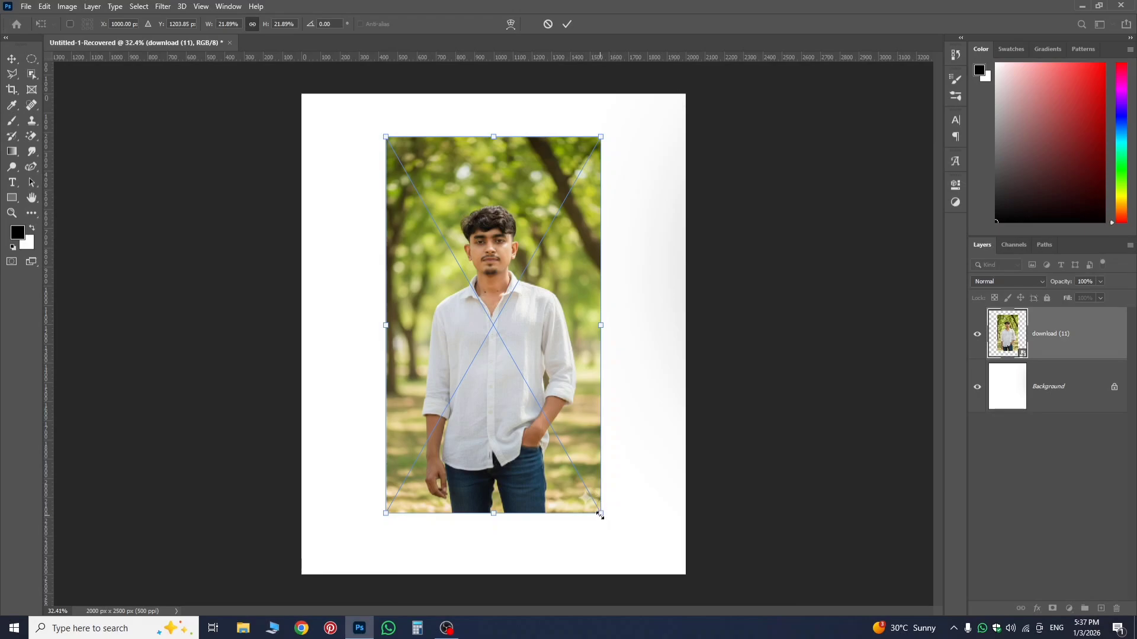
Enlarge the photo about its own centre to about 26.74% and align its lower edge with the canvas's lower edge.
left_click_drag(601, 516, 625, 554)
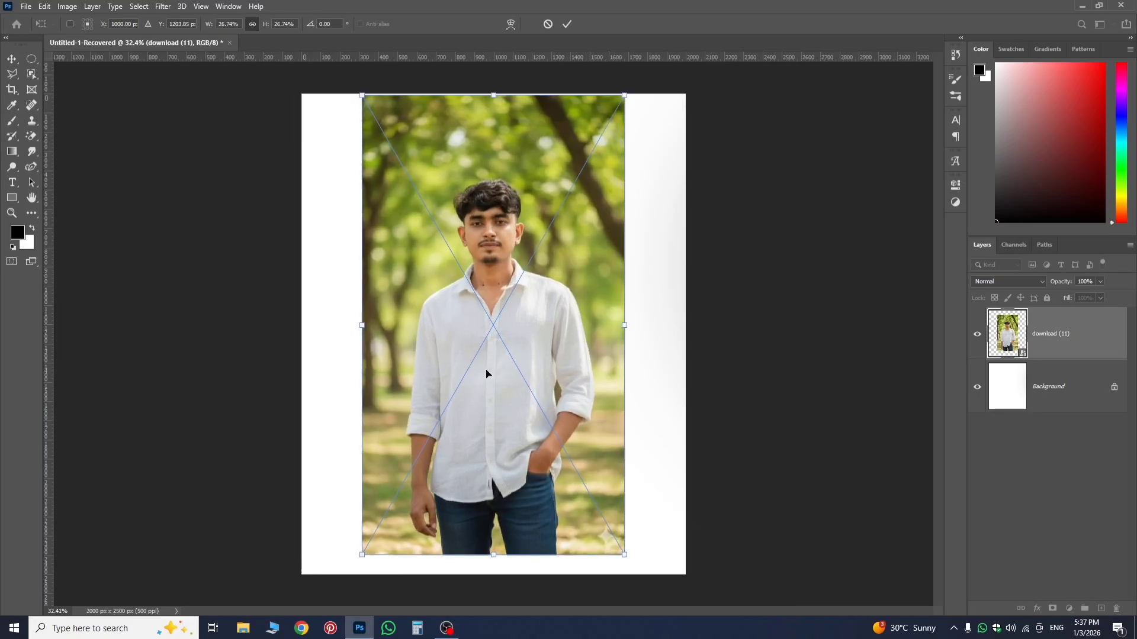
left_click_drag(532, 443, 534, 462)
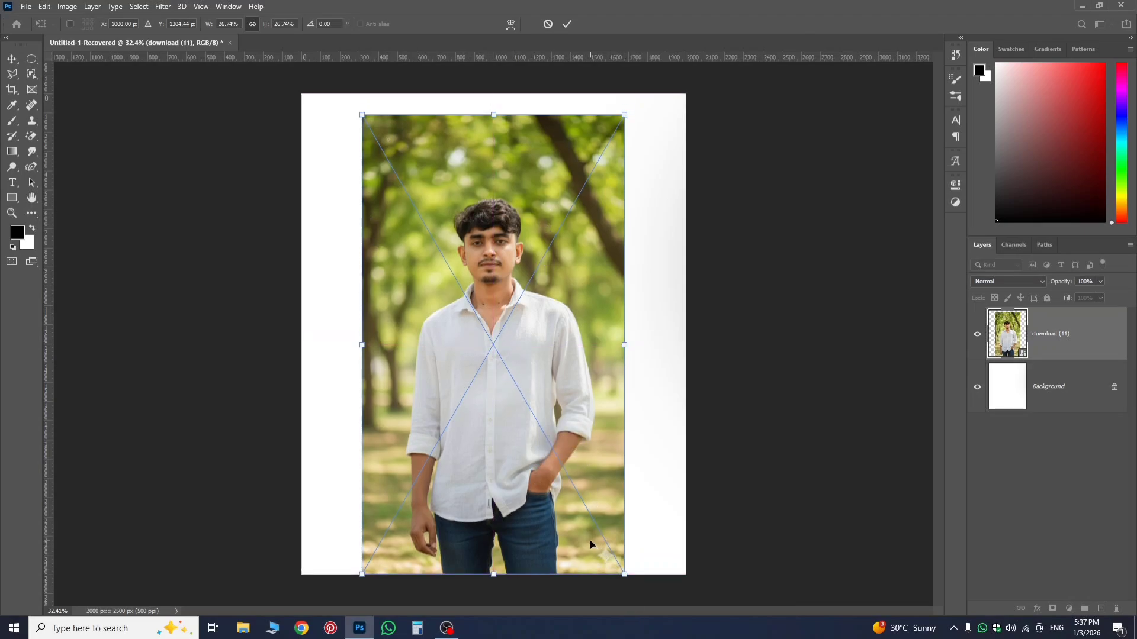
Shrink the photo proportionally from its corner to about 21.19% and move it to about X 963 px, Y 1175 px.
left_click_drag(624, 575, 577, 486)
left_click_drag(533, 397, 595, 445)
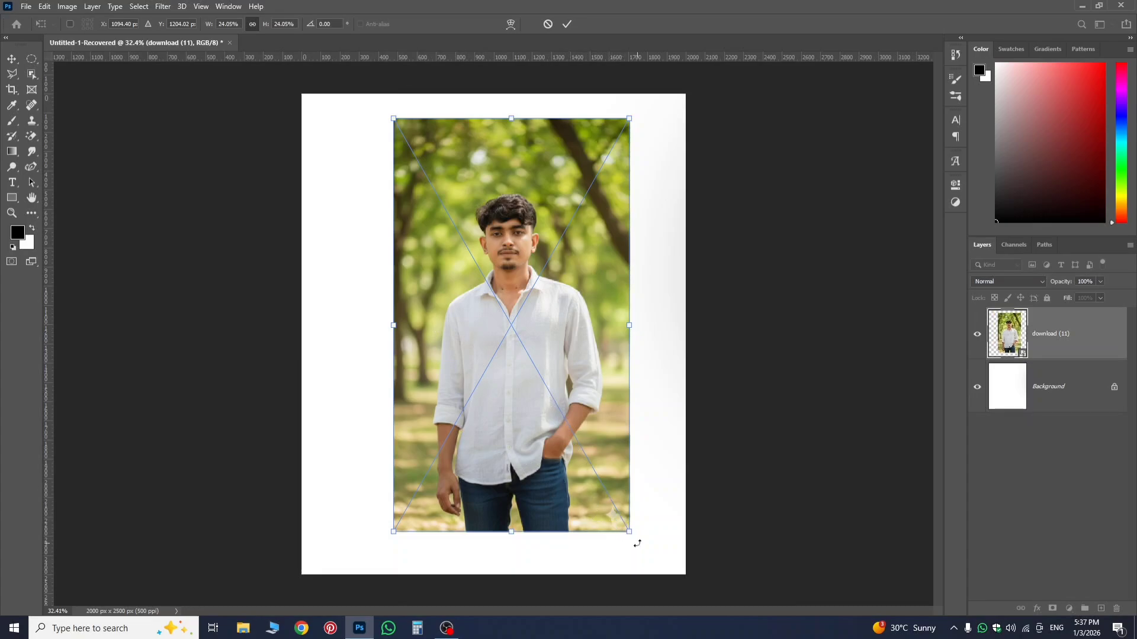
left_click_drag(632, 535, 598, 490)
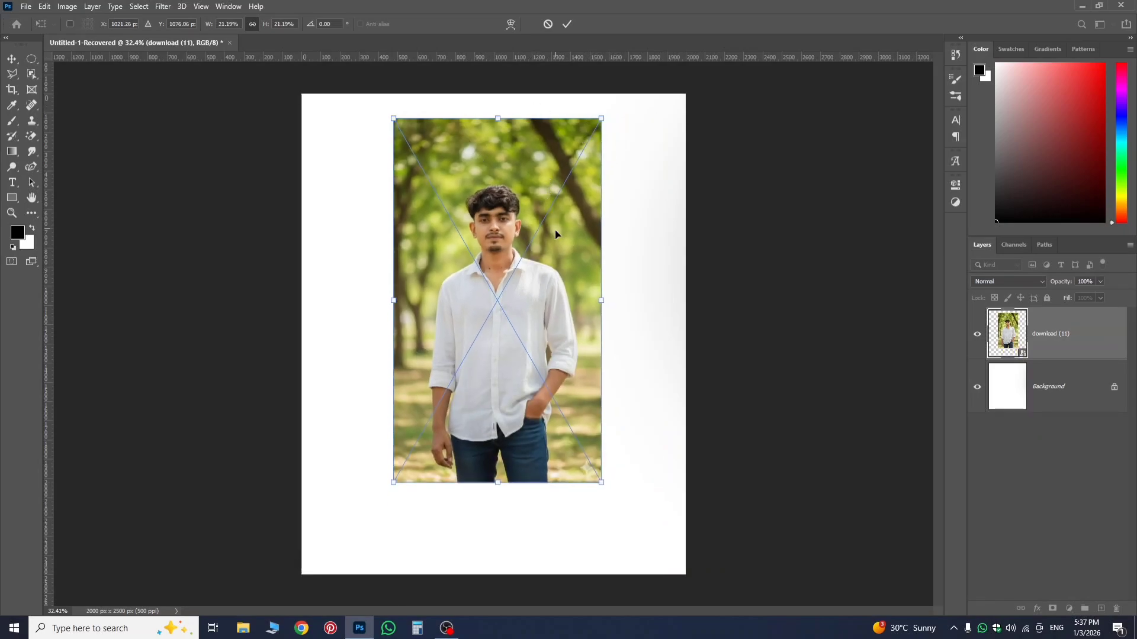
left_click_drag(529, 335, 516, 355)
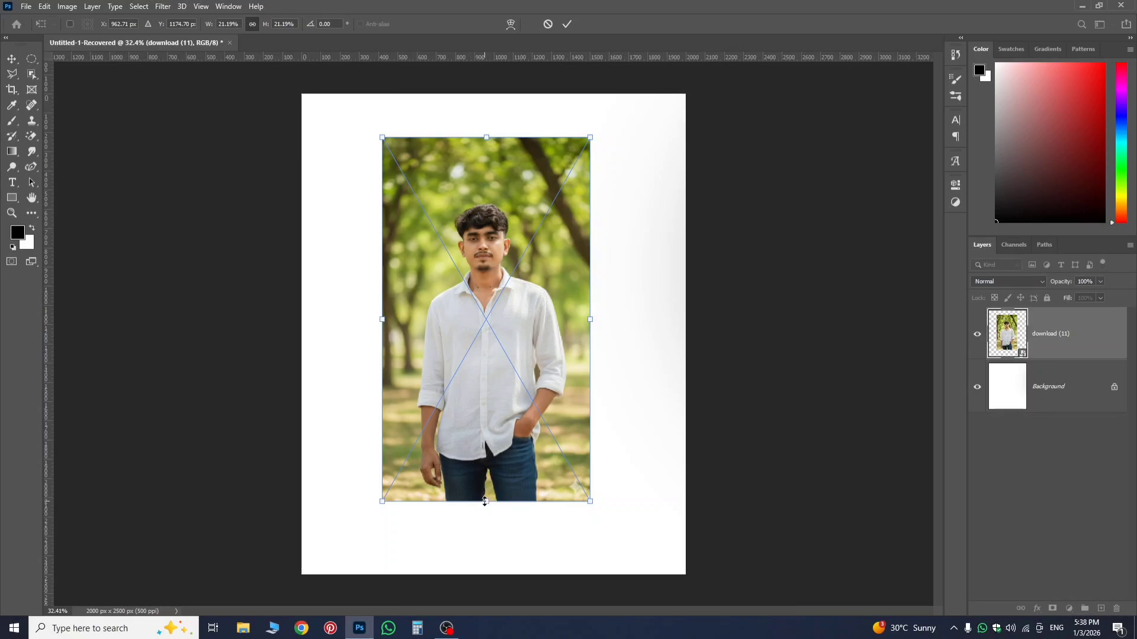
Distort the photo non-proportionally, squashing its height to about 13.88% and stretching its width about the centre to about 31.32%.
left_click_drag(485, 502, 508, 501)
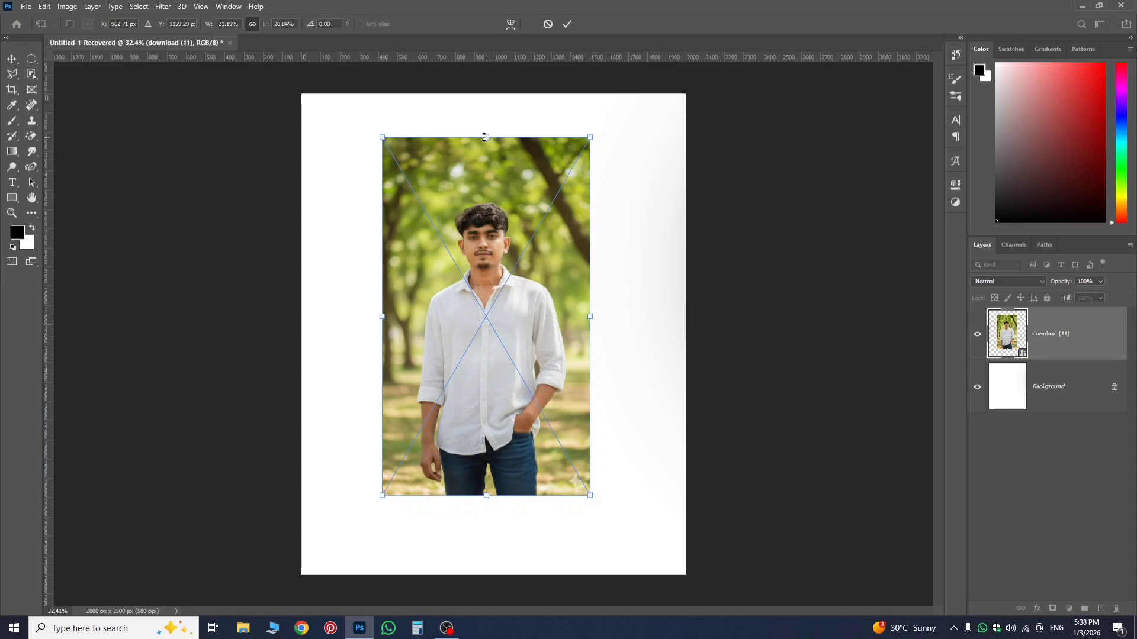
left_click_drag(491, 136, 490, 178)
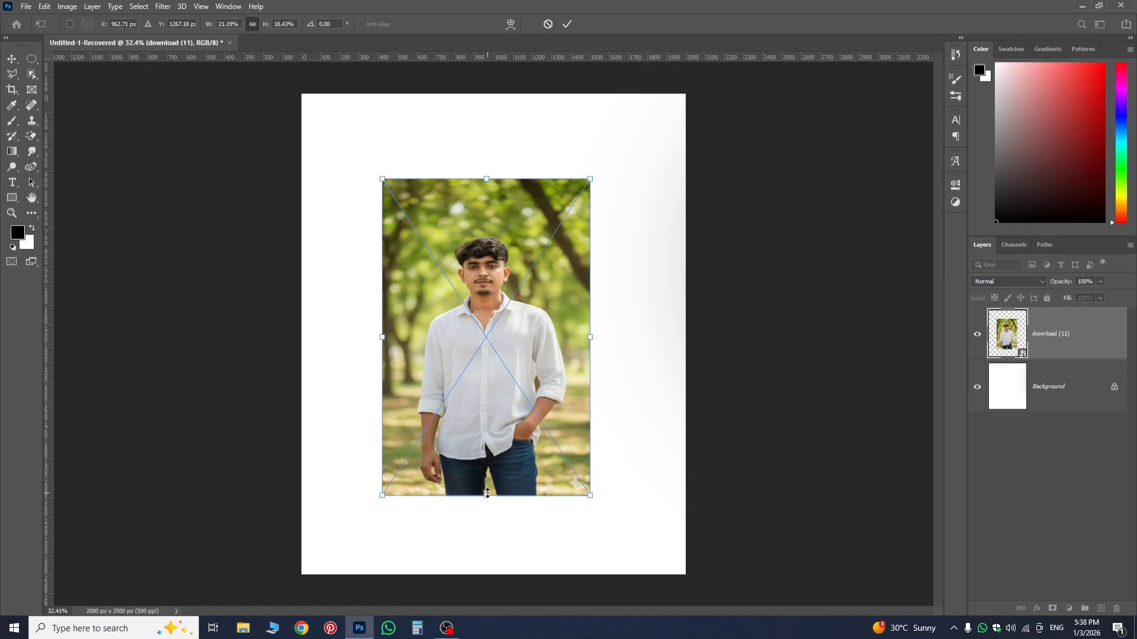
left_click_drag(486, 495, 488, 427)
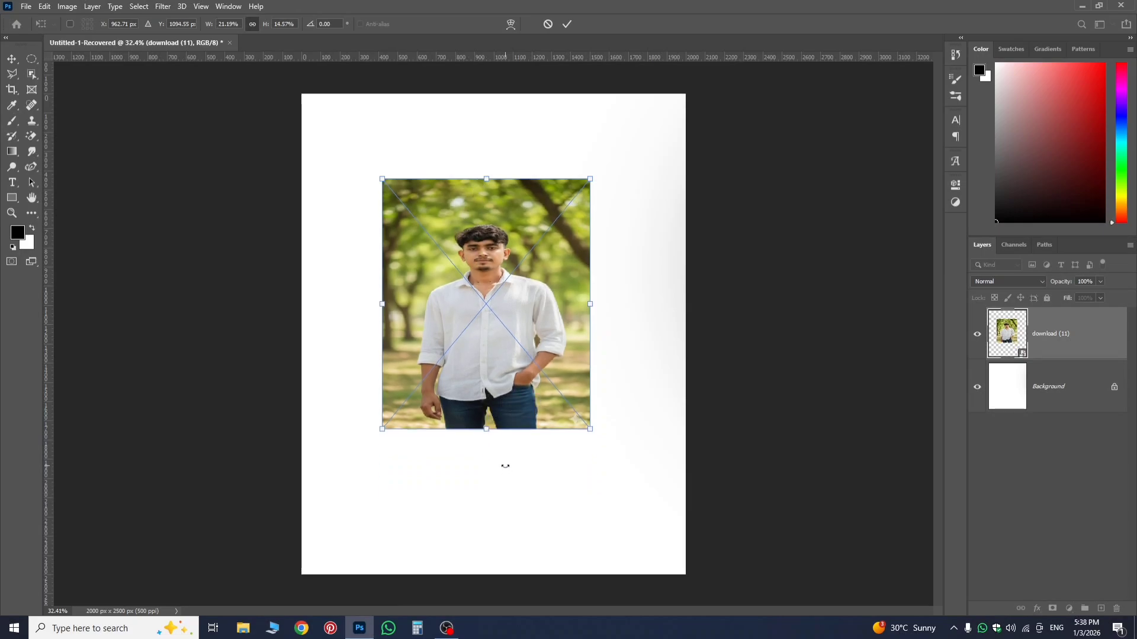
left_click_drag(488, 436, 488, 502)
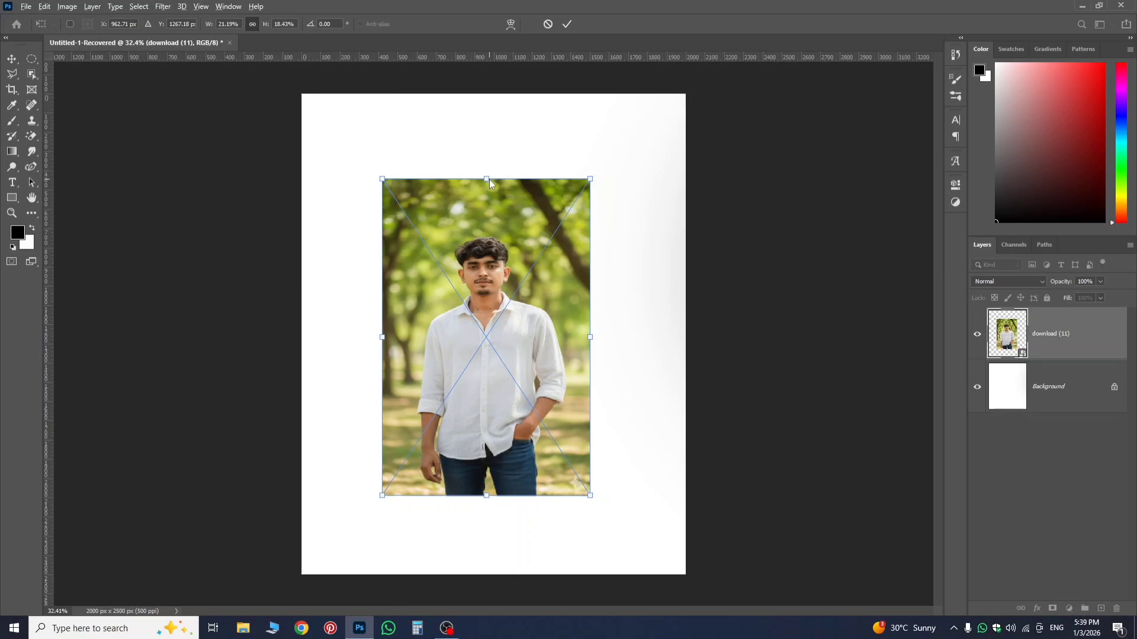
left_click_drag(484, 176, 496, 215)
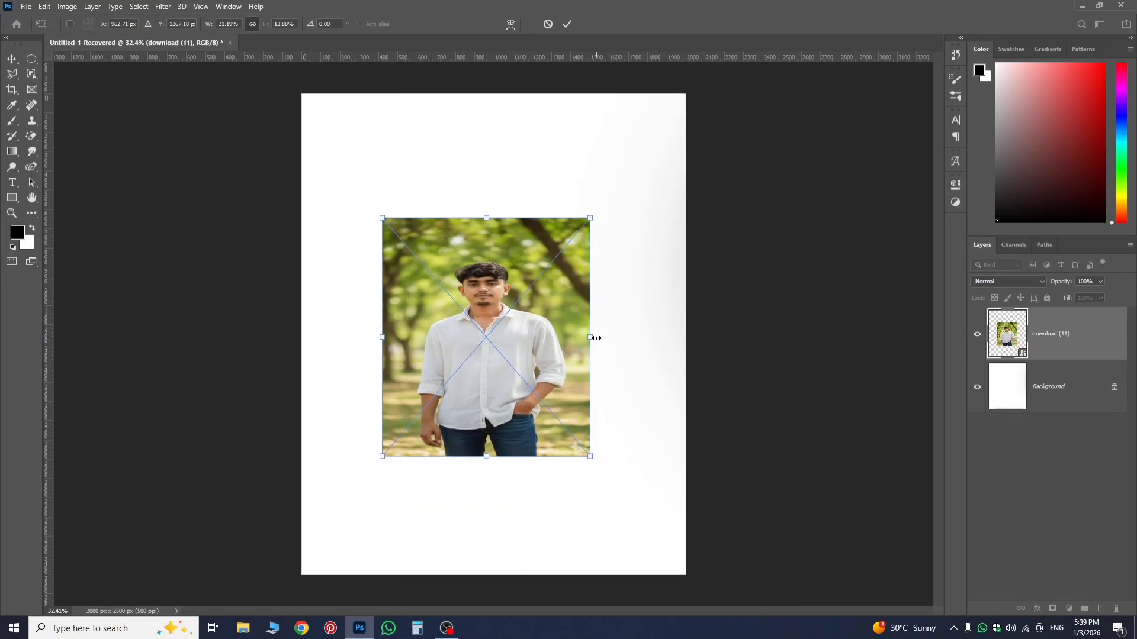
left_click_drag(596, 338, 646, 344)
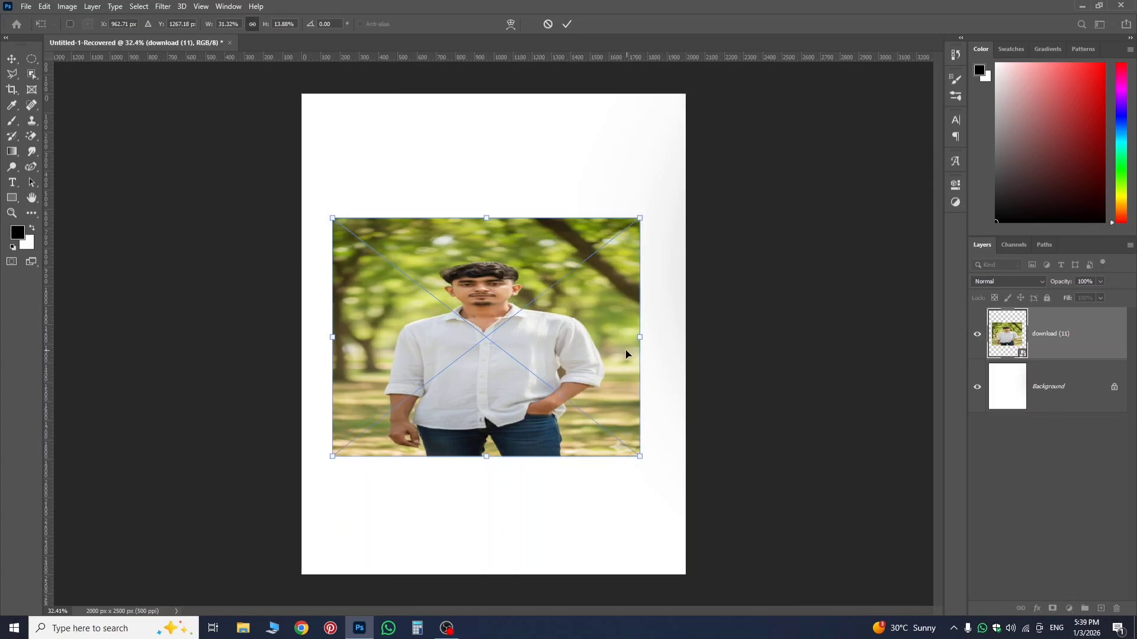
Undo the photo's non-proportional squashing and stretching together with its last move.
key("ctrl+z")
key("ctrl+z")
key("ctrl+z")
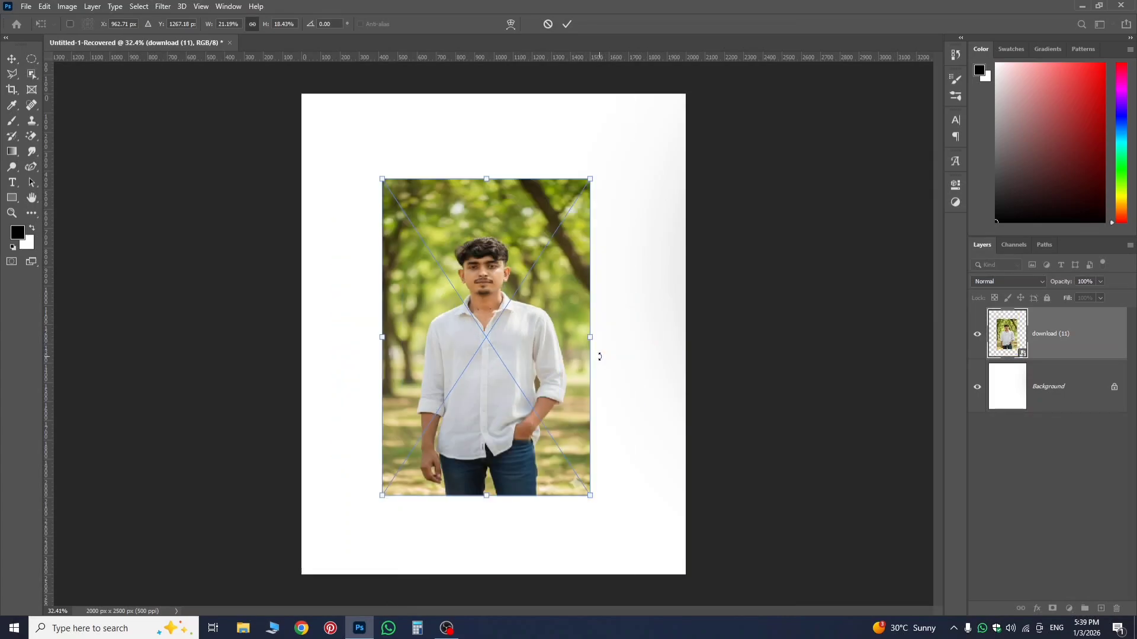
key("ctrl+z")
key("ctrl+z")
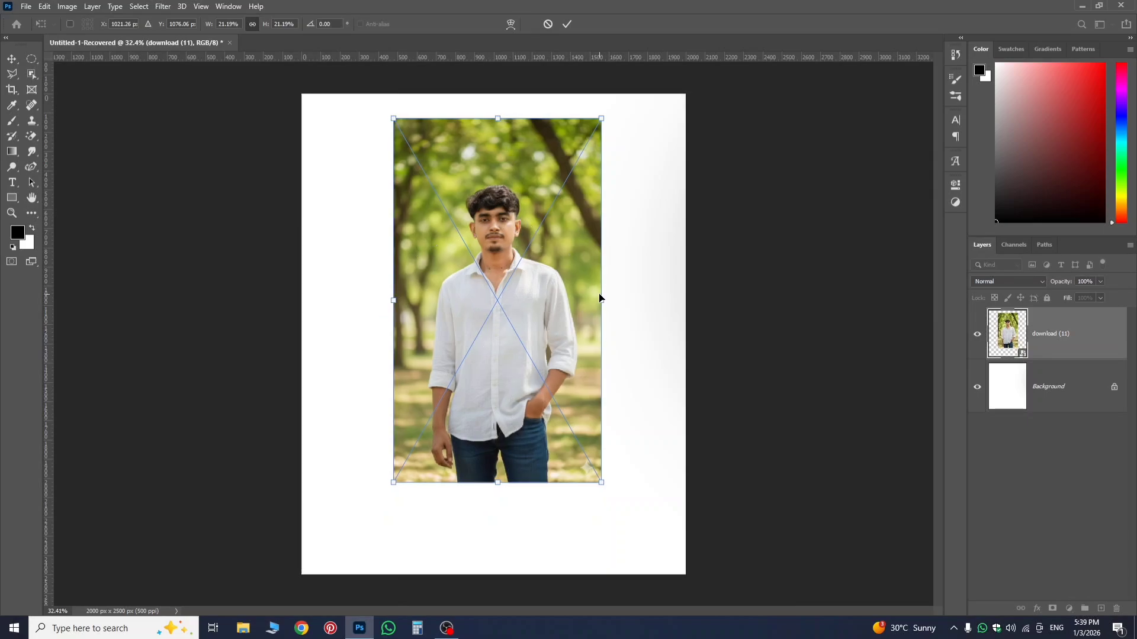
Try resizing the photo from its side edge, undo that, and move the photo to X 1000 px, Y about 1209 px.
left_click_drag(600, 298, 628, 299)
key("ctrl+z")
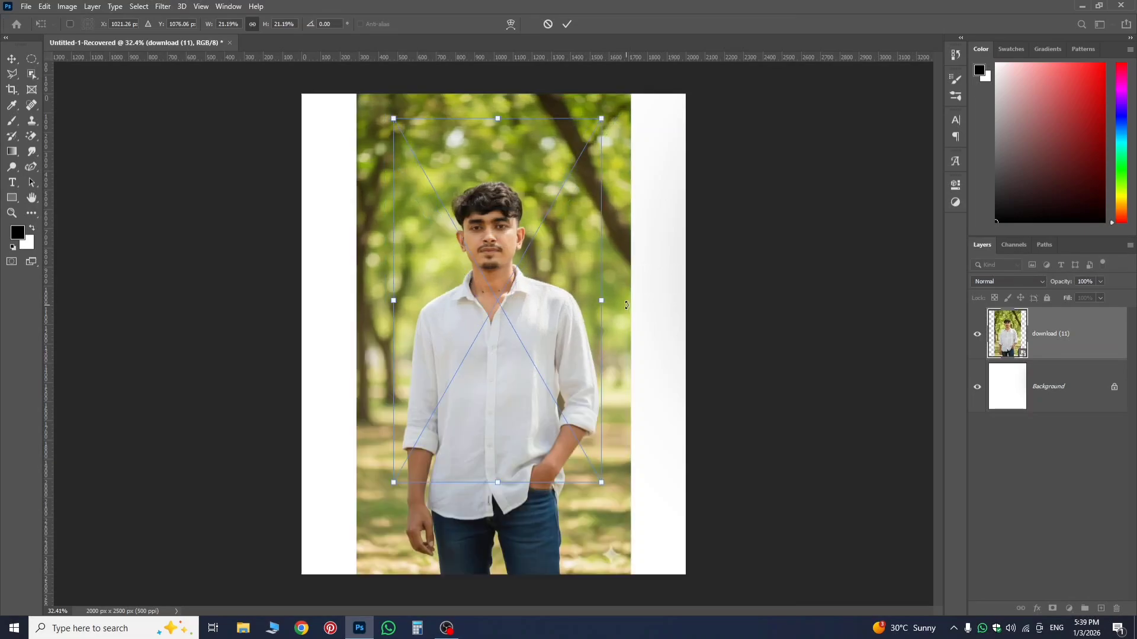
left_click_drag(519, 346, 517, 373)
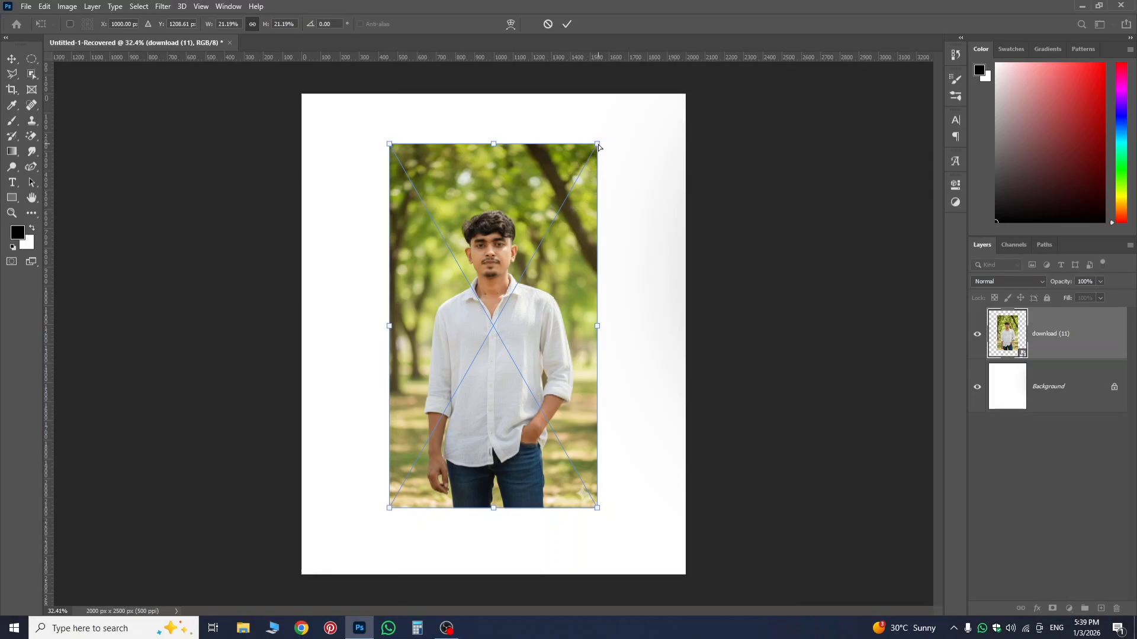
Distort the photo by pulling its upper-right corner downward on its own, and move it to about X 688 px, Y 1562 px.
left_click_drag(598, 146, 619, 300)
left_click_drag(517, 391, 461, 414)
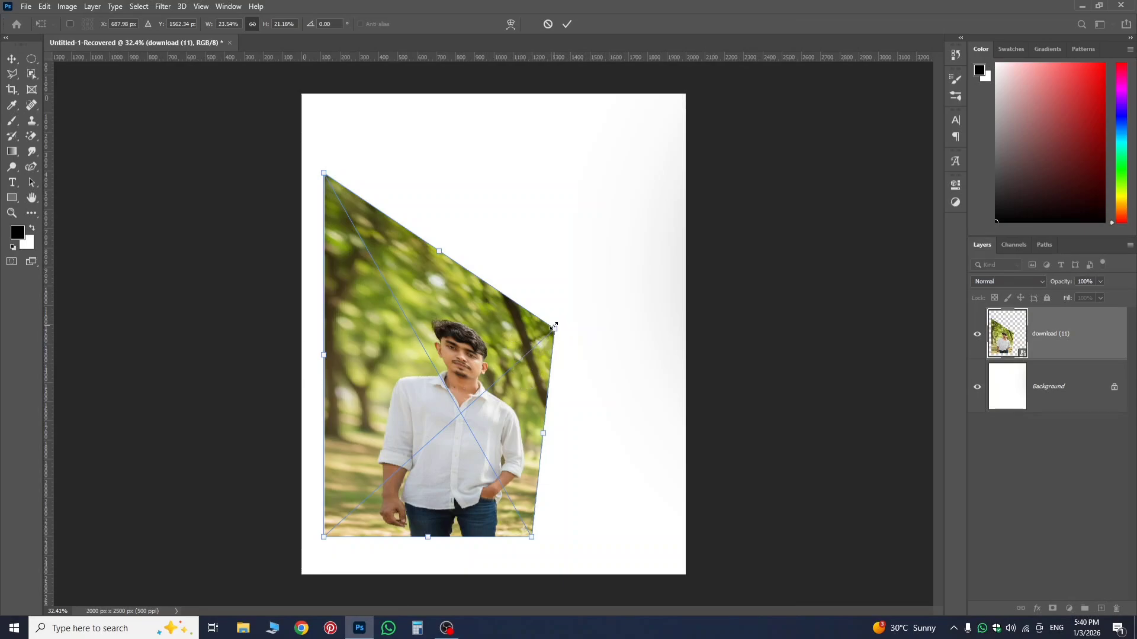
left_click_drag(551, 328, 561, 298)
key("ctrl+z")
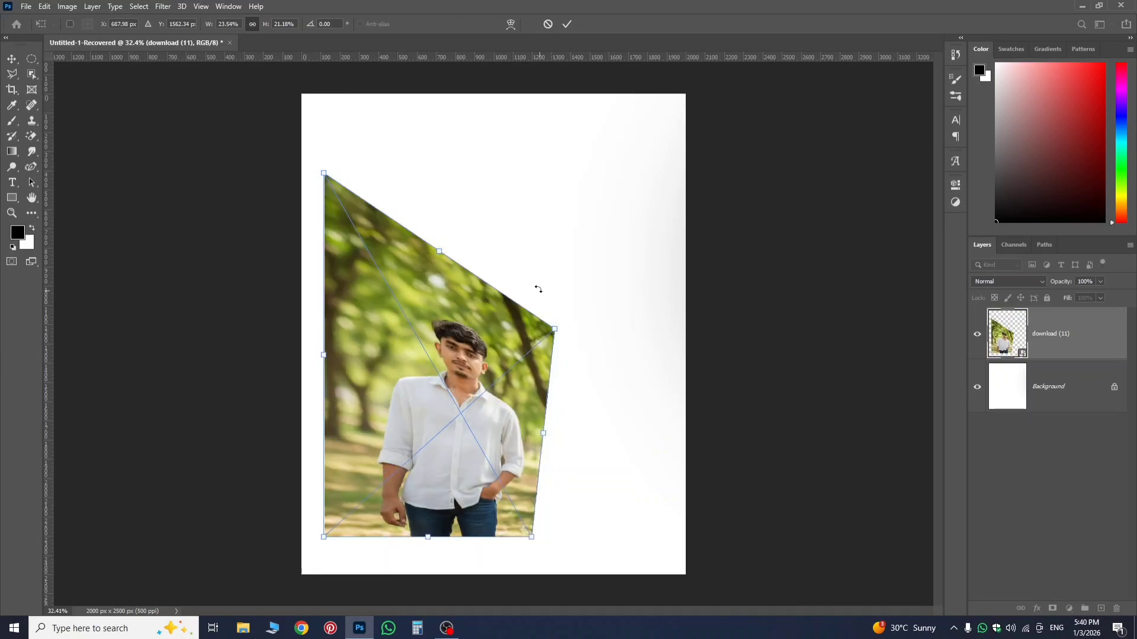
Undo the photo's single-corner distortion and the move that followed it.
key("ctrl+z")
key("ctrl+z")
key("ctrl+z")
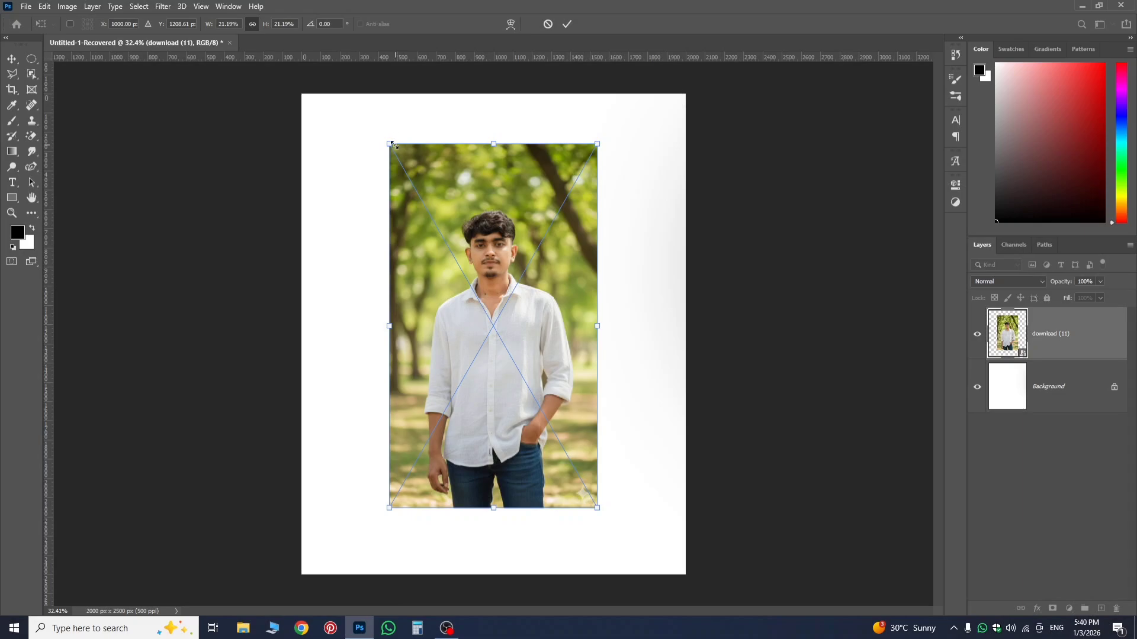
Distort the photo into a small irregular quadrilateral in the canvas's lower part by moving its corners independently.
left_click_drag(390, 148, 460, 344)
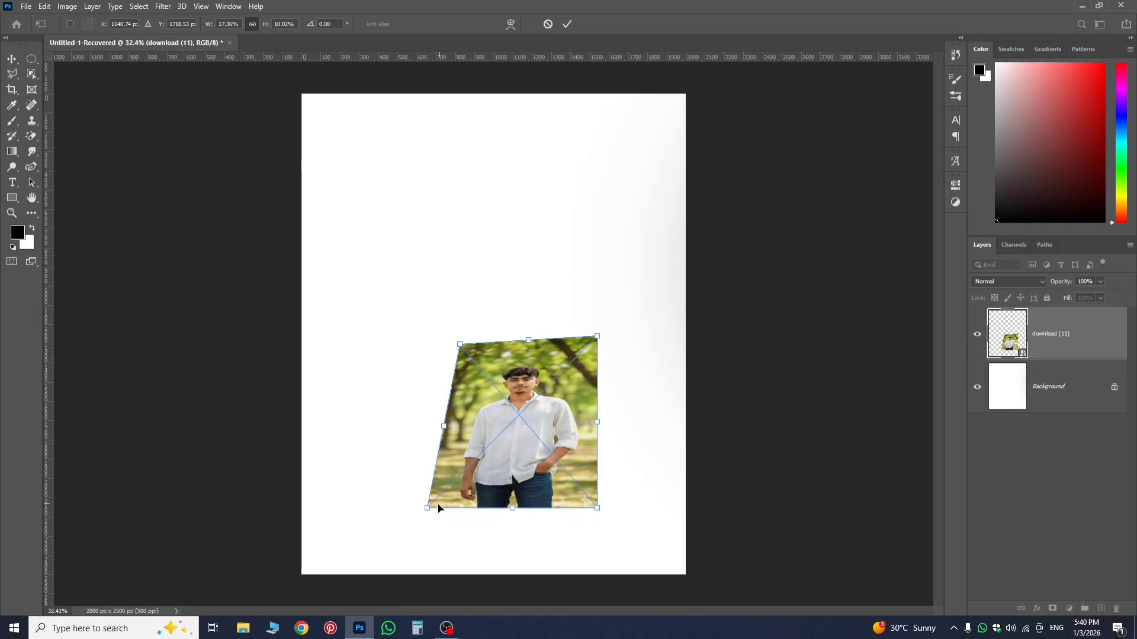
left_click_drag(426, 514, 423, 559)
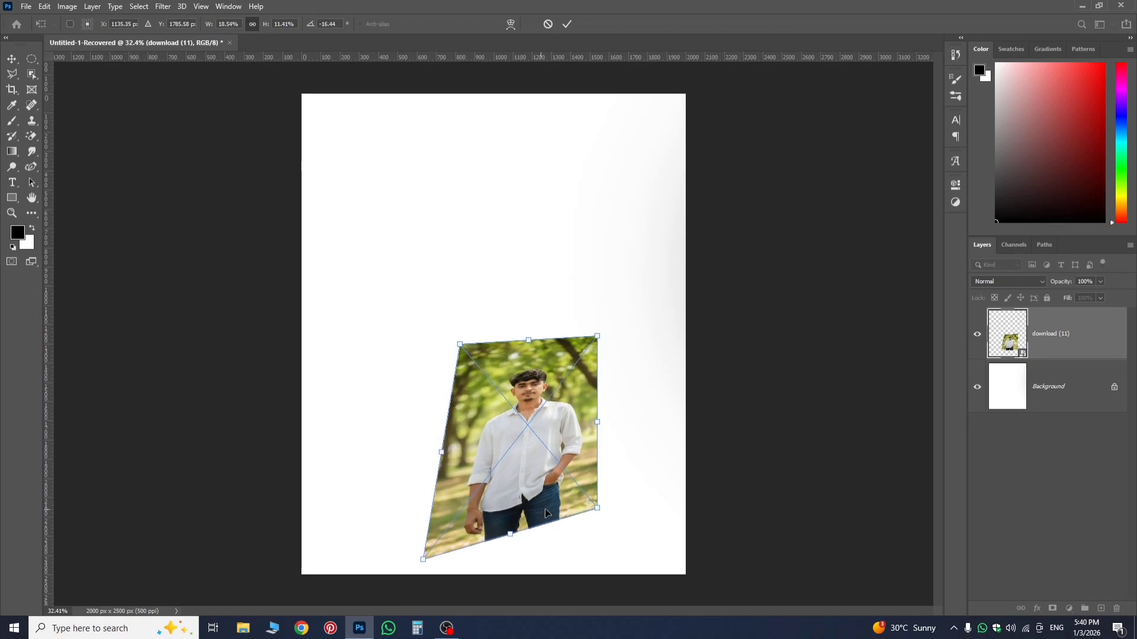
left_click_drag(597, 510, 606, 563)
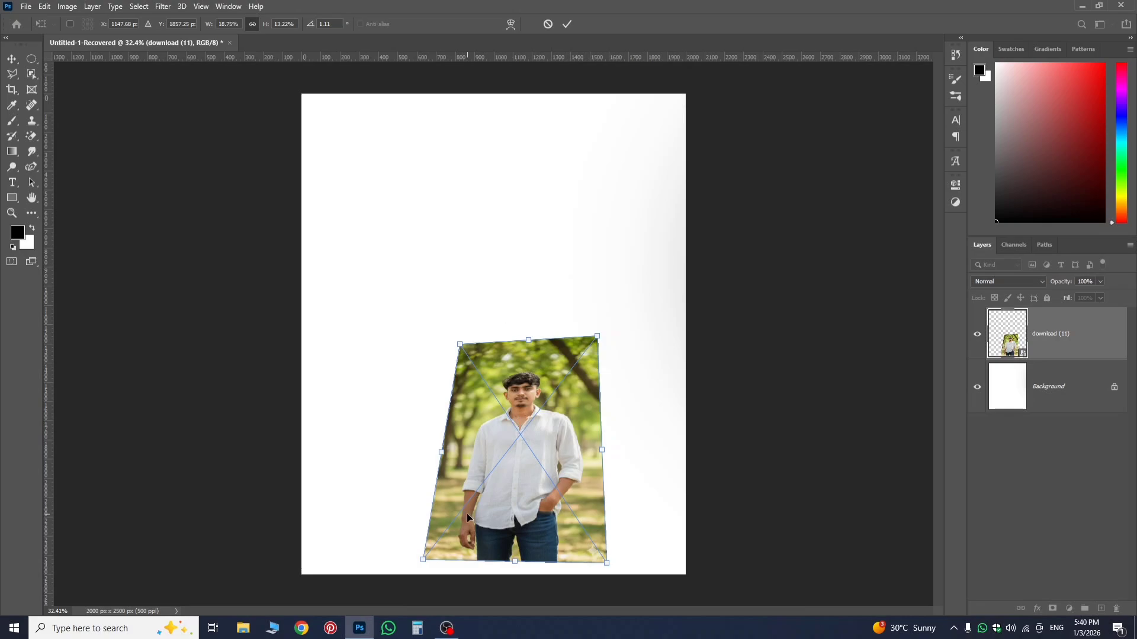
left_click_drag(460, 345, 461, 378)
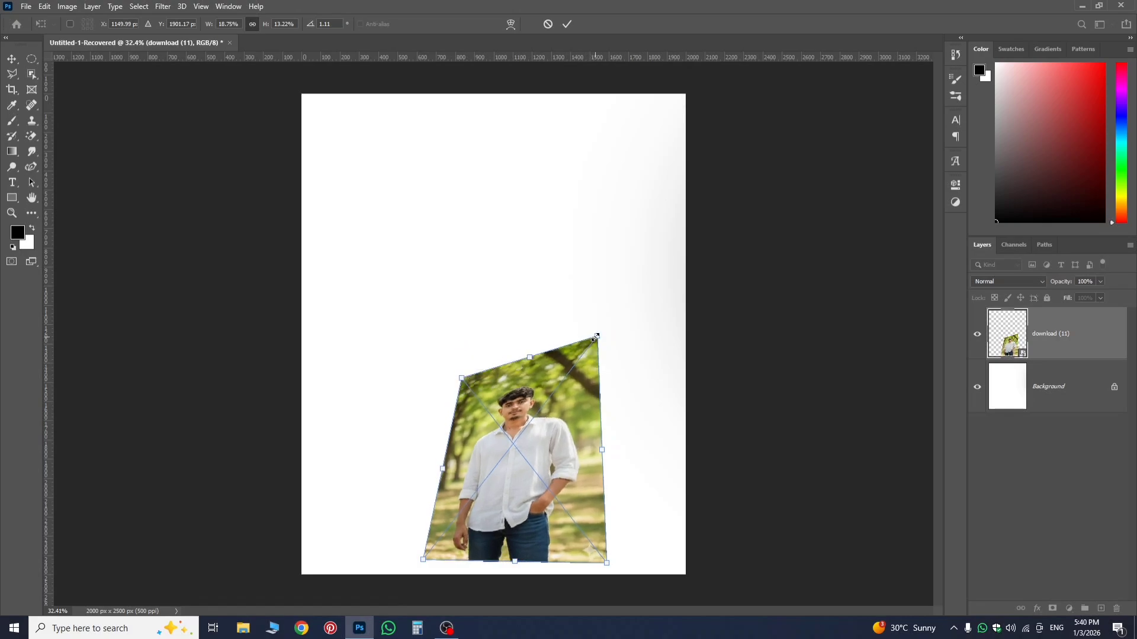
left_click_drag(595, 337, 610, 393)
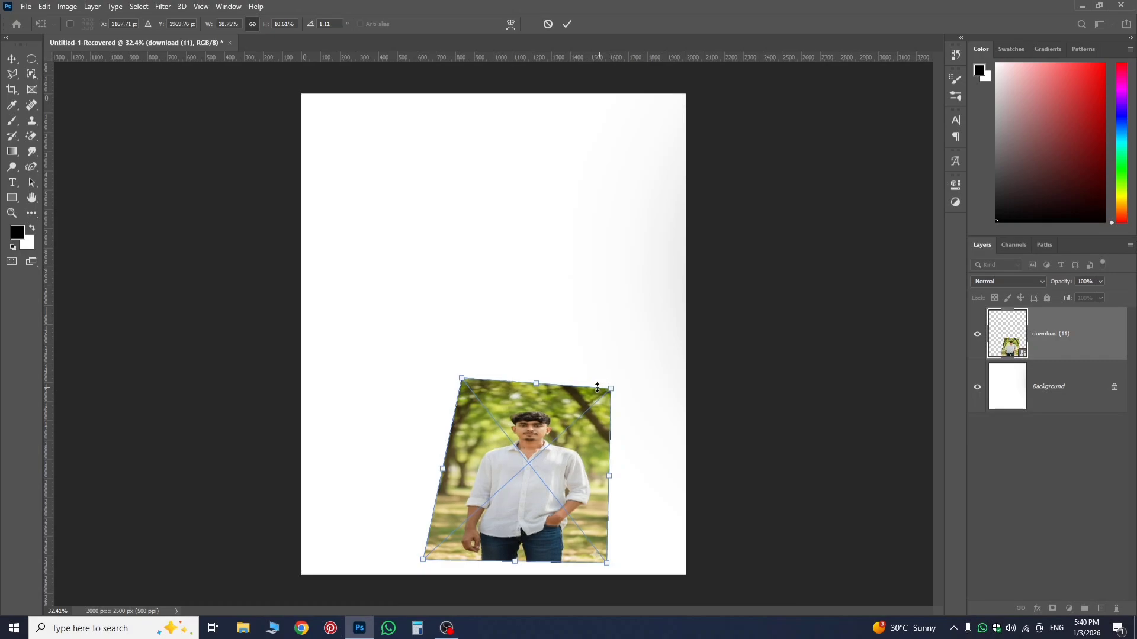
Undo all the photo's corner distortions, moves and scalings back to its original full-height placement on the canvas.
key("ctrl+z")
key("ctrl+z")
key("ctrl+z")
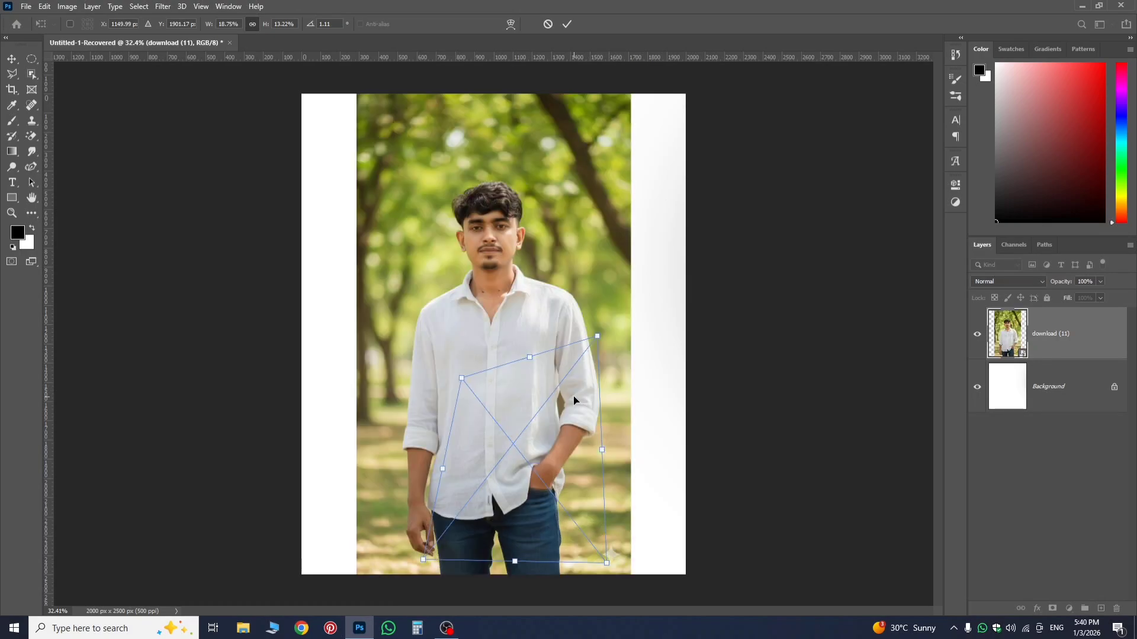
key("ctrl+z")
key("ctrl+z")
key("ctrl+z")
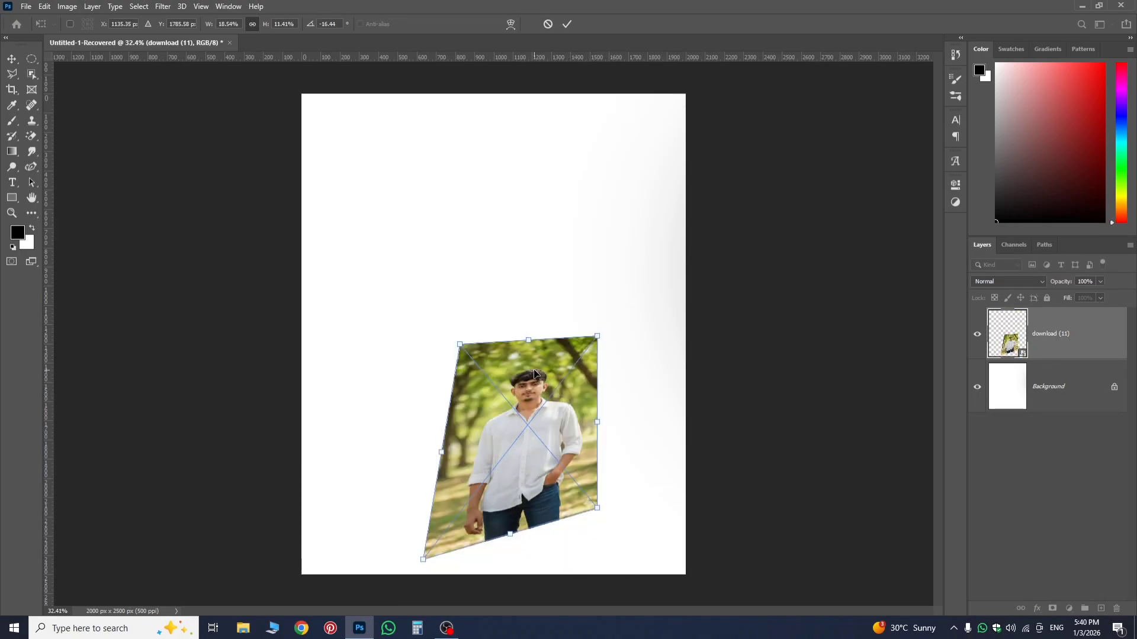
key("ctrl+z")
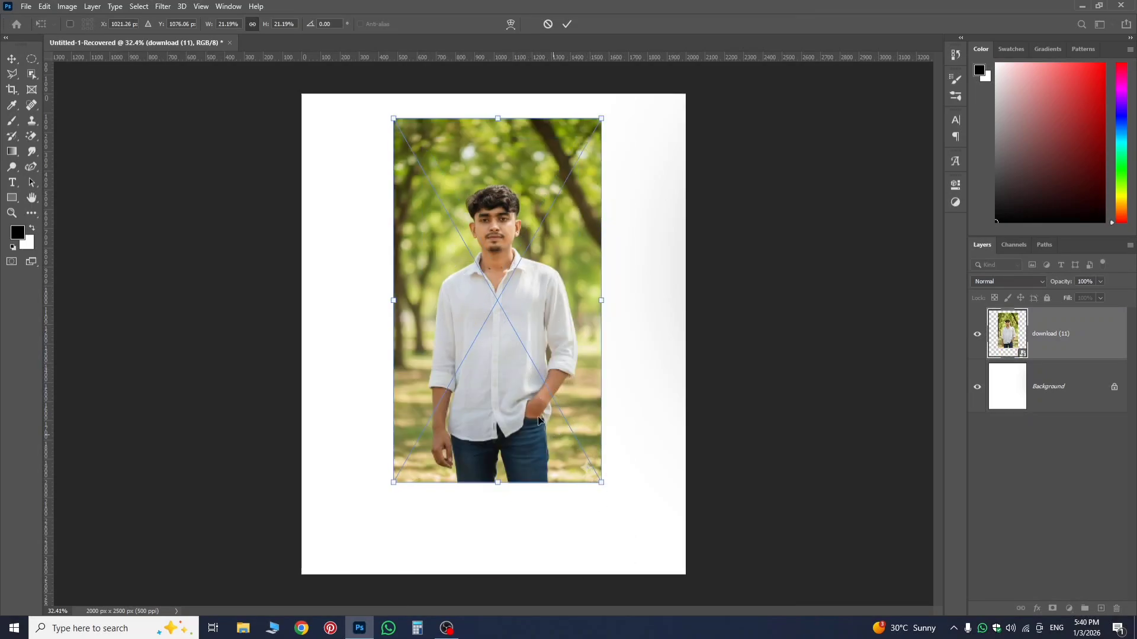
key("ctrl+z")
key("ctrl+z")
key("ctrl+z")
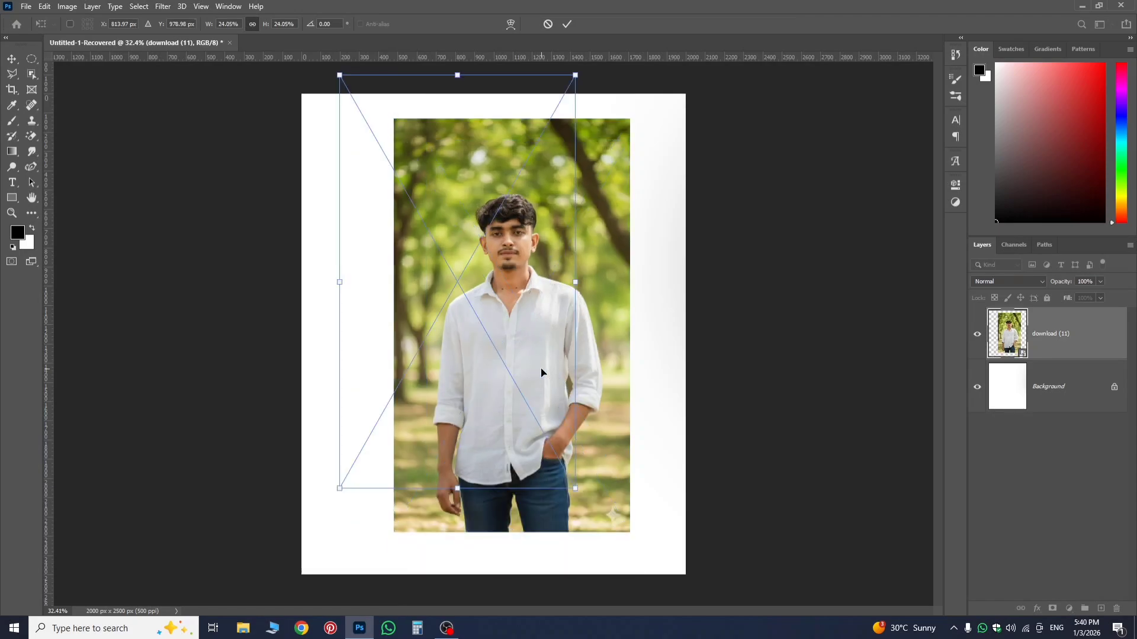
key("ctrl+z")
key("ctrl+z")
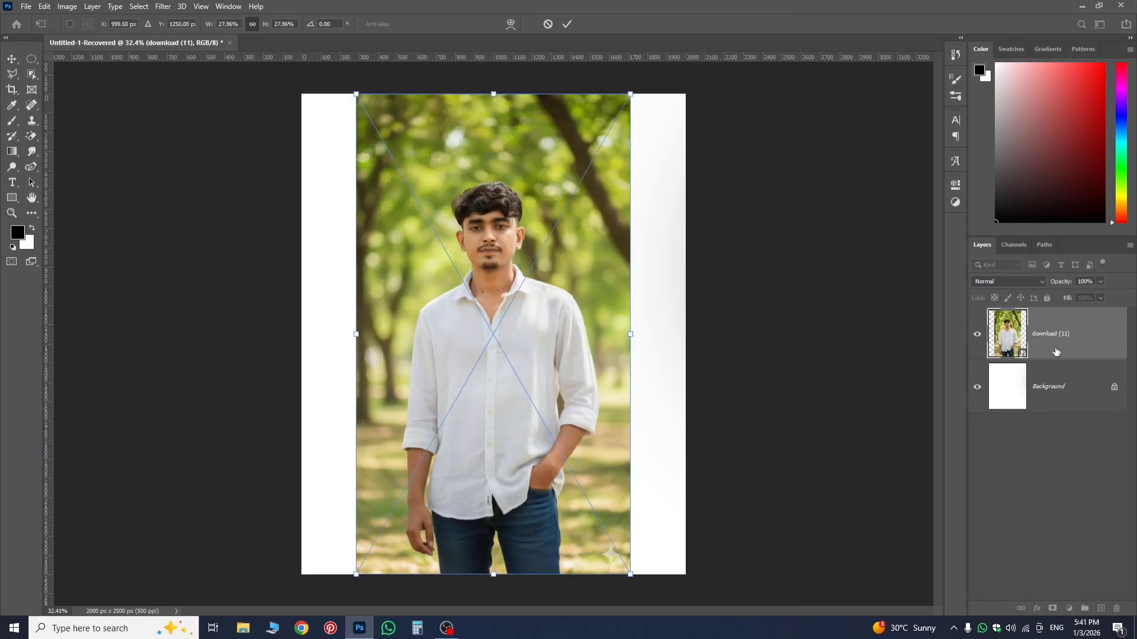
Commit the photo's transform and delete the photo layer, keeping only the Background.
key("Return")
key("Delete")
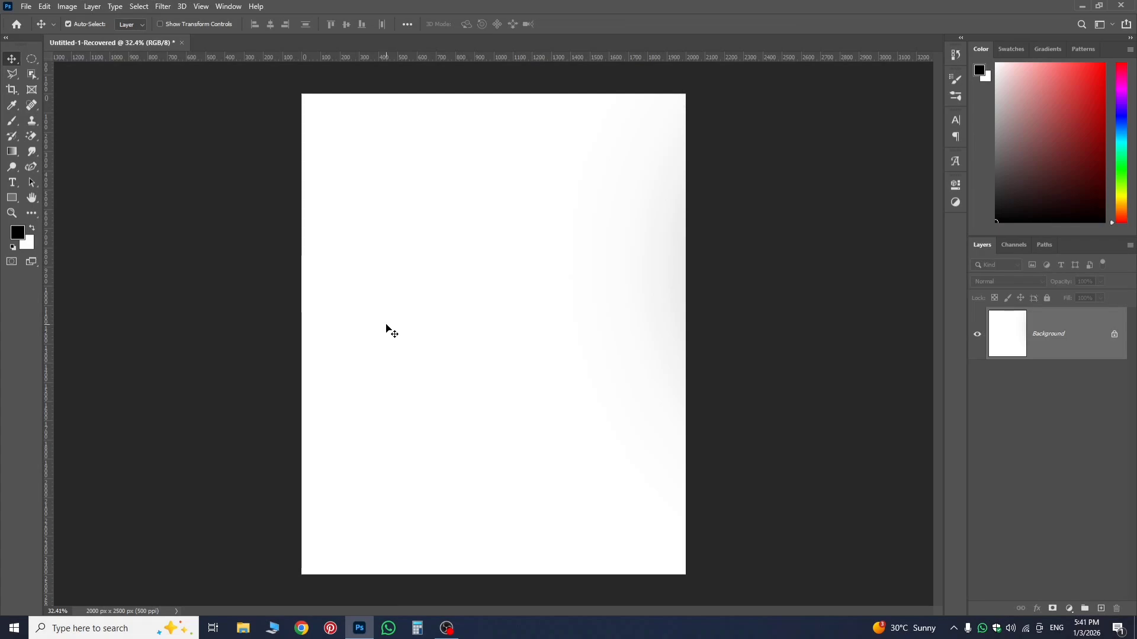
Select the Brush tool and change its flattened, angled tip to a full circle.
left_click(12, 121)
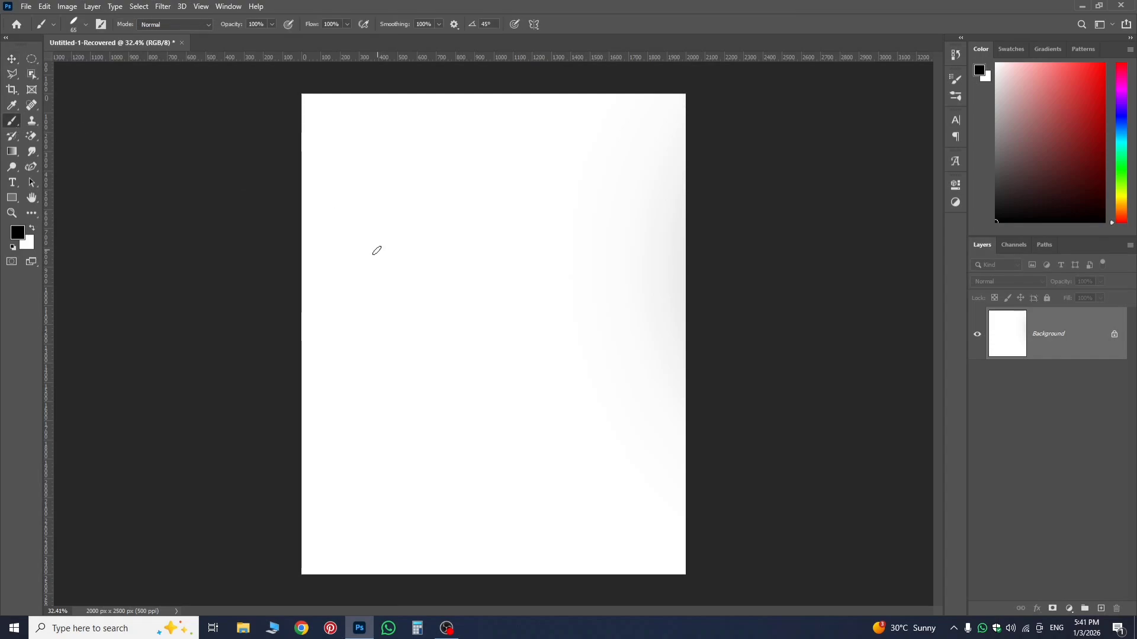
right_click(407, 223)
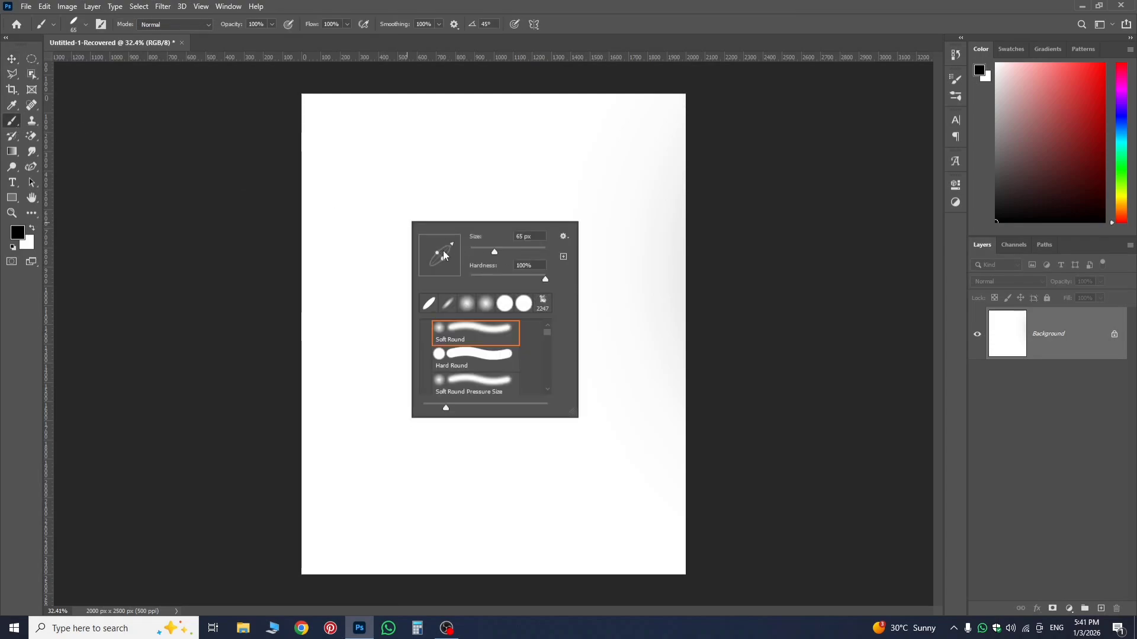
mouse_move(437, 254)
left_mouse_down()
mouse_move(429, 246)
mouse_move(583, 254)
mouse_move(459, 249)
mouse_move(468, 264)
left_mouse_up()
key("Return")
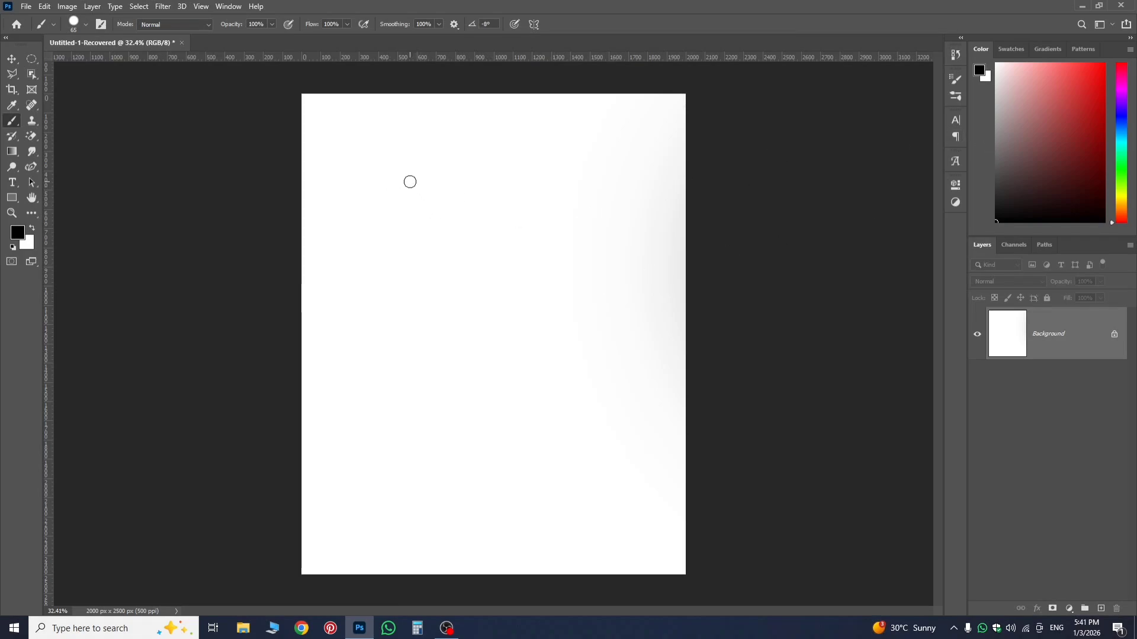
Paint two black Z-shaped strokes, one below the other, on the upper and middle part of the Background.
left_click_drag(388, 172, 610, 193)
left_click(383, 261, "shift")
left_click_drag(384, 261, 587, 256)
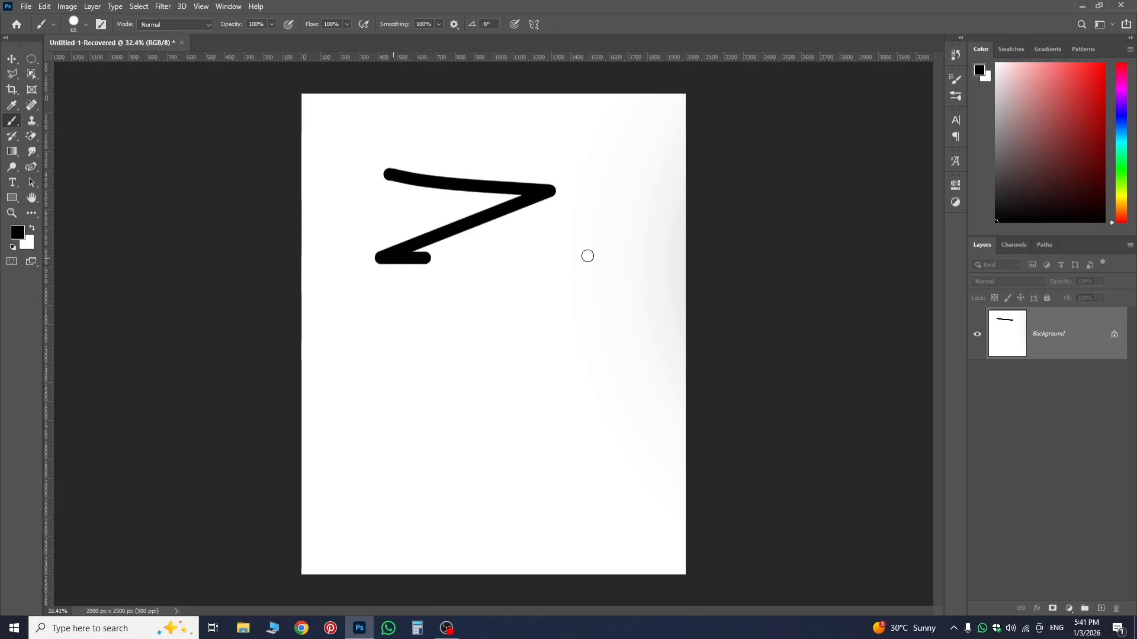
left_click_drag(399, 297, 508, 314)
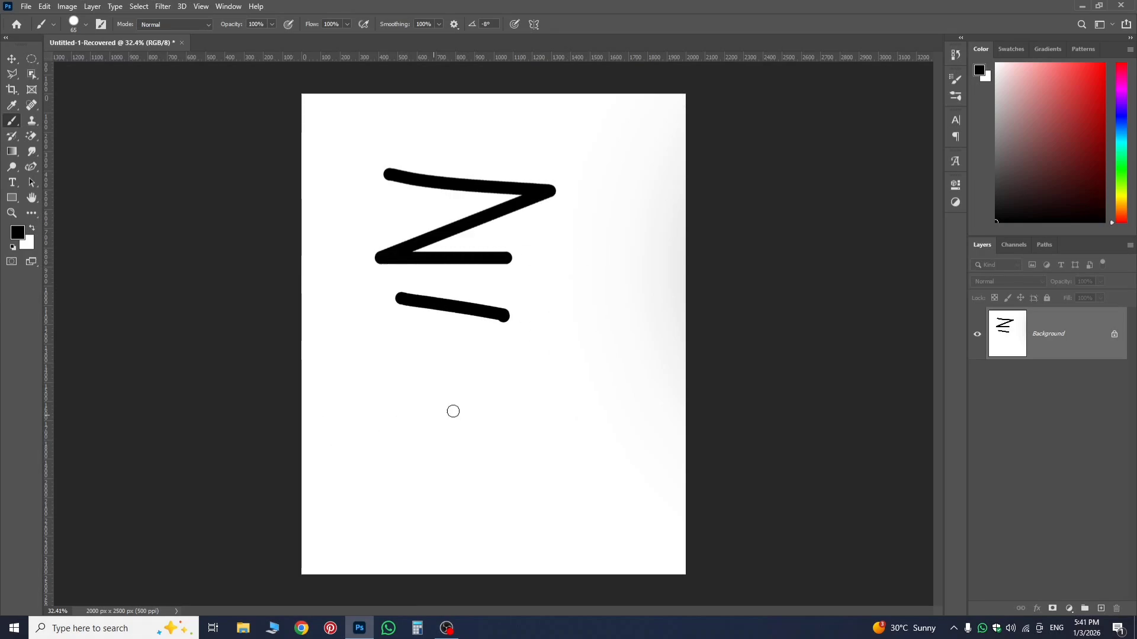
left_click_drag(453, 411, 480, 431)
Paint several short separate black strokes beside and below the two Z shapes.
left_click_drag(568, 313, 588, 471)
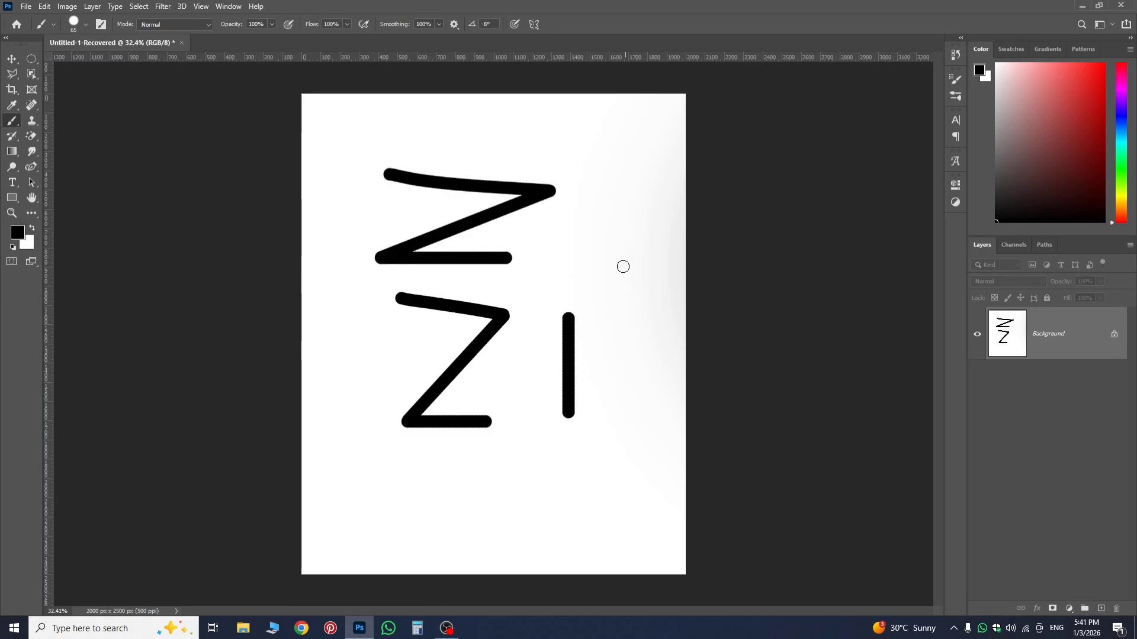
left_click_drag(608, 215, 632, 308)
left_click_drag(542, 226, 577, 275)
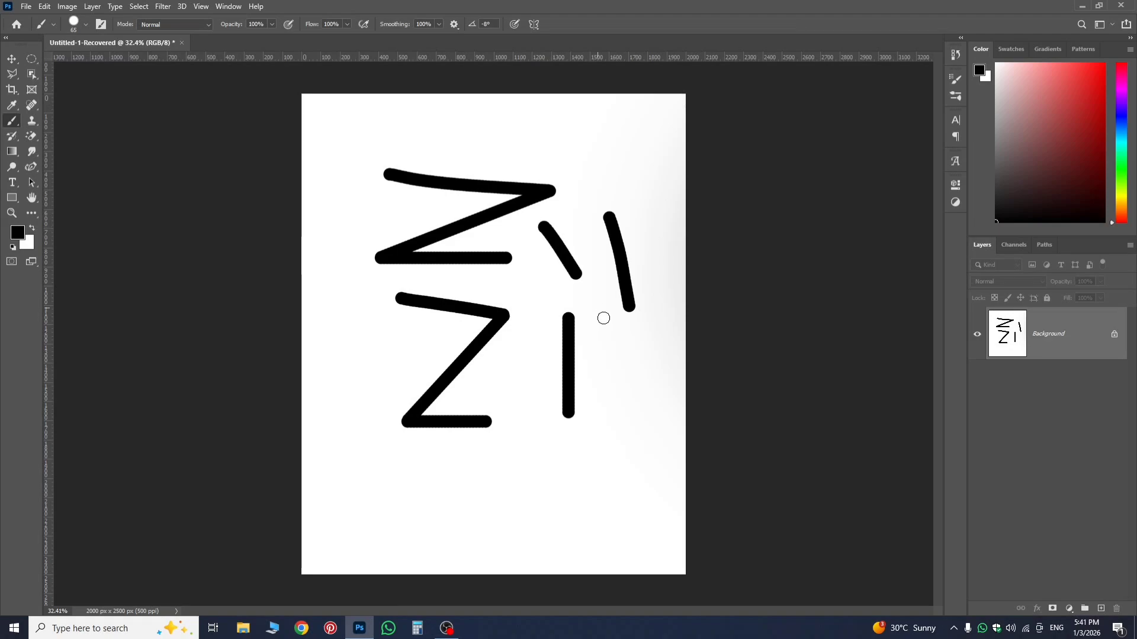
left_click_drag(506, 495, 615, 469)
left_click_drag(348, 526, 427, 533)
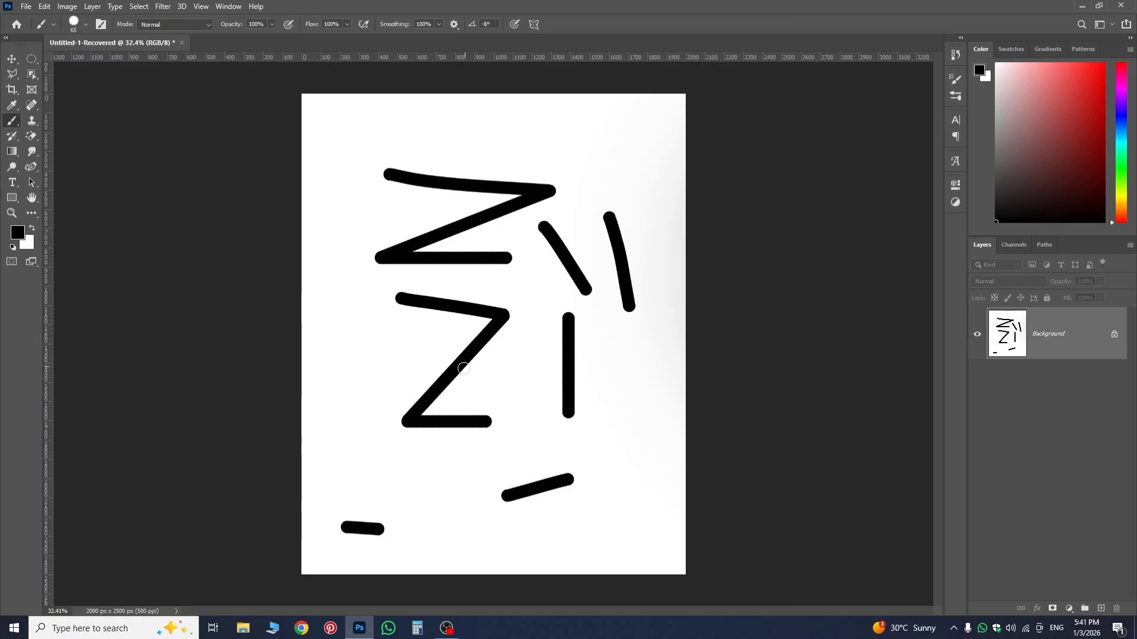
Switch from the Magic Eraser to the regular Eraser tool.
left_click(31, 136)
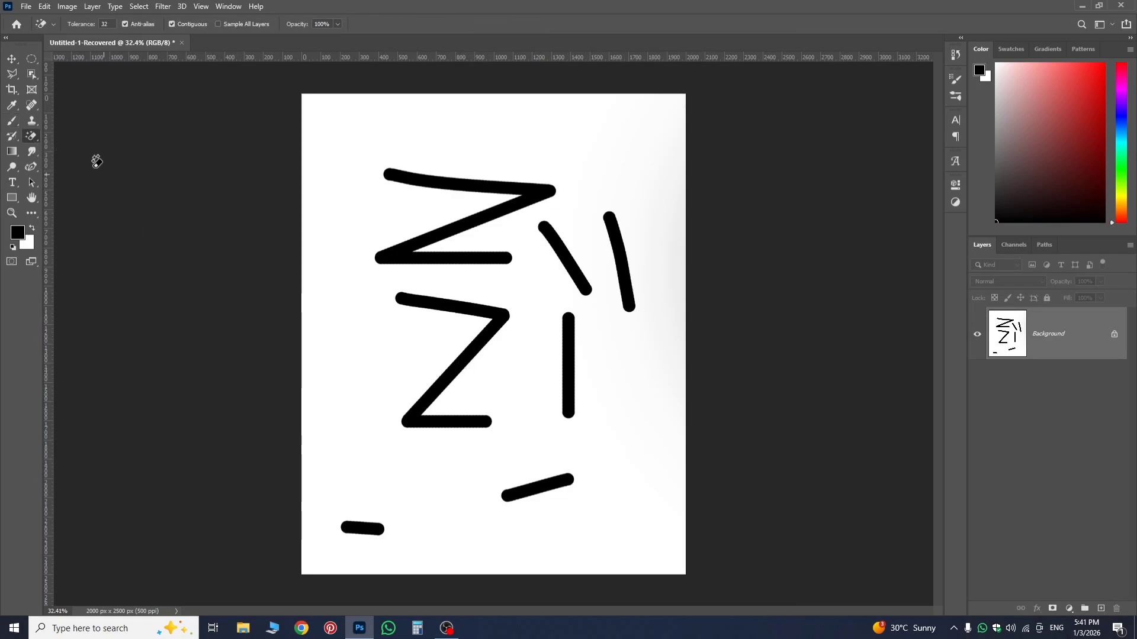
right_click(32, 137)
left_click(62, 140)
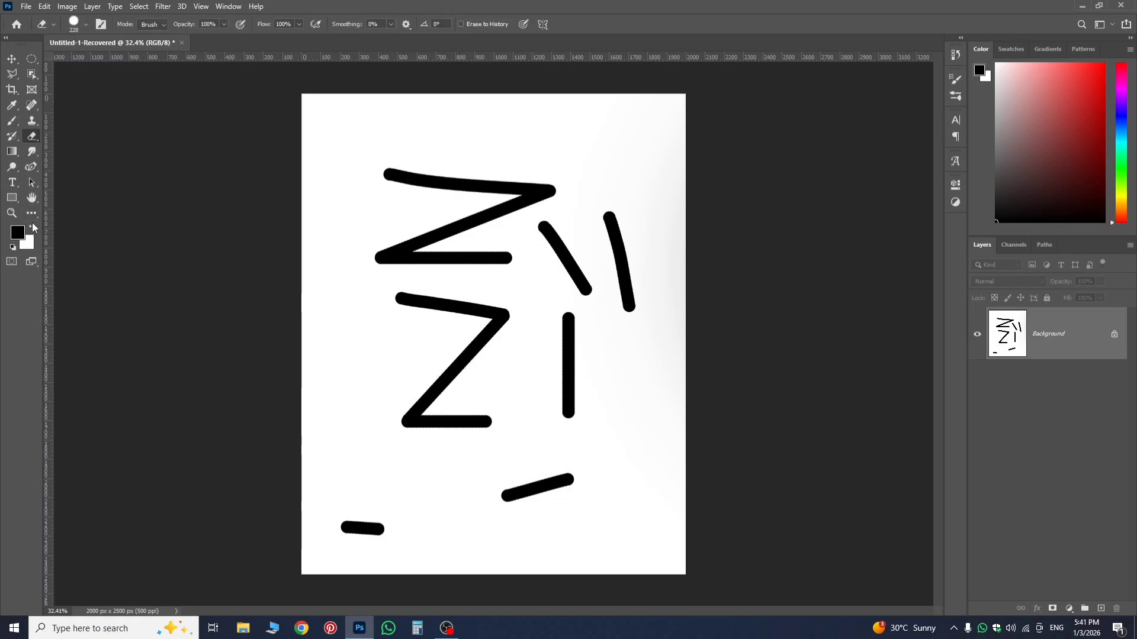
Swap the foreground and background colours, try erasing the lower Z's base with black as background, and undo the stroke.
left_click(32, 229)
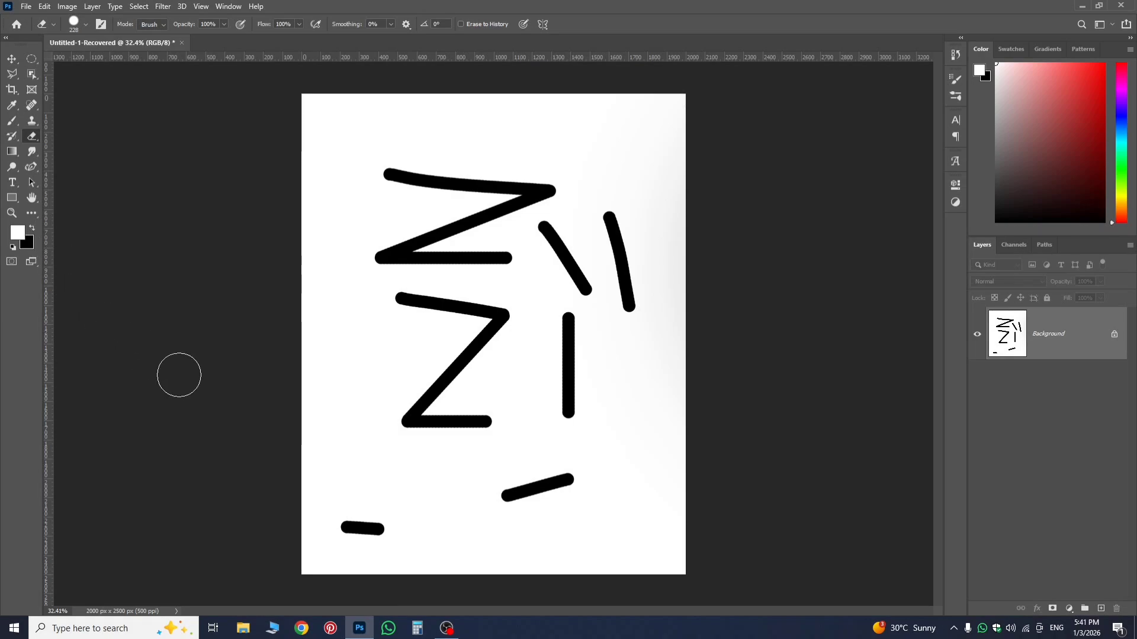
mouse_move(492, 431)
left_mouse_down()
mouse_move(469, 430)
mouse_move(482, 414)
mouse_move(423, 420)
left_mouse_up()
key("ctrl+z")
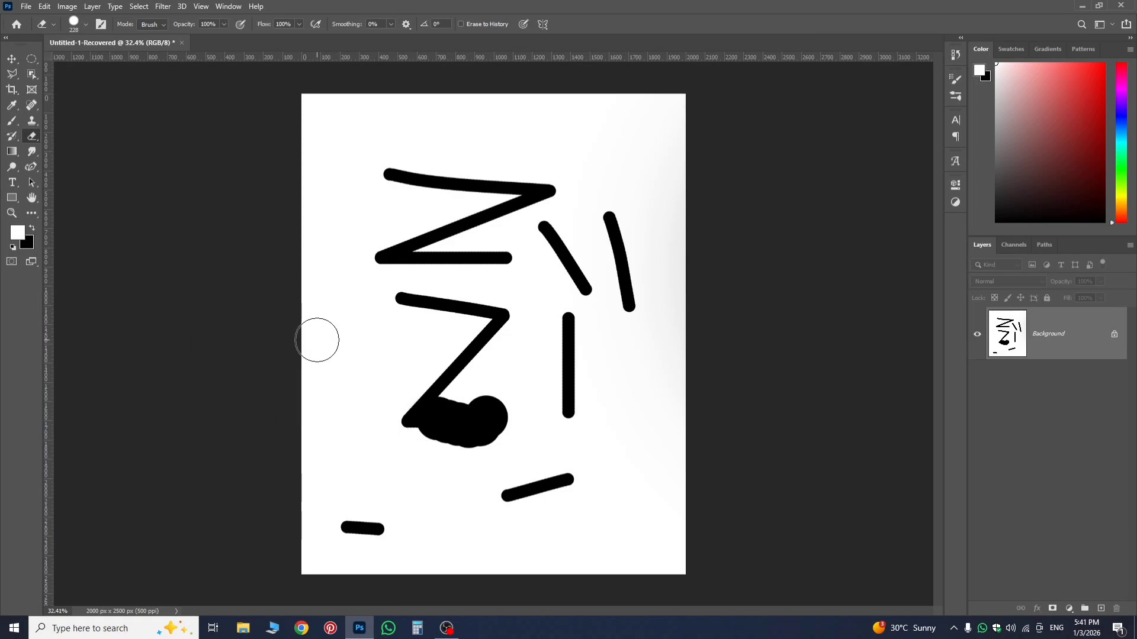
key("ctrl+z")
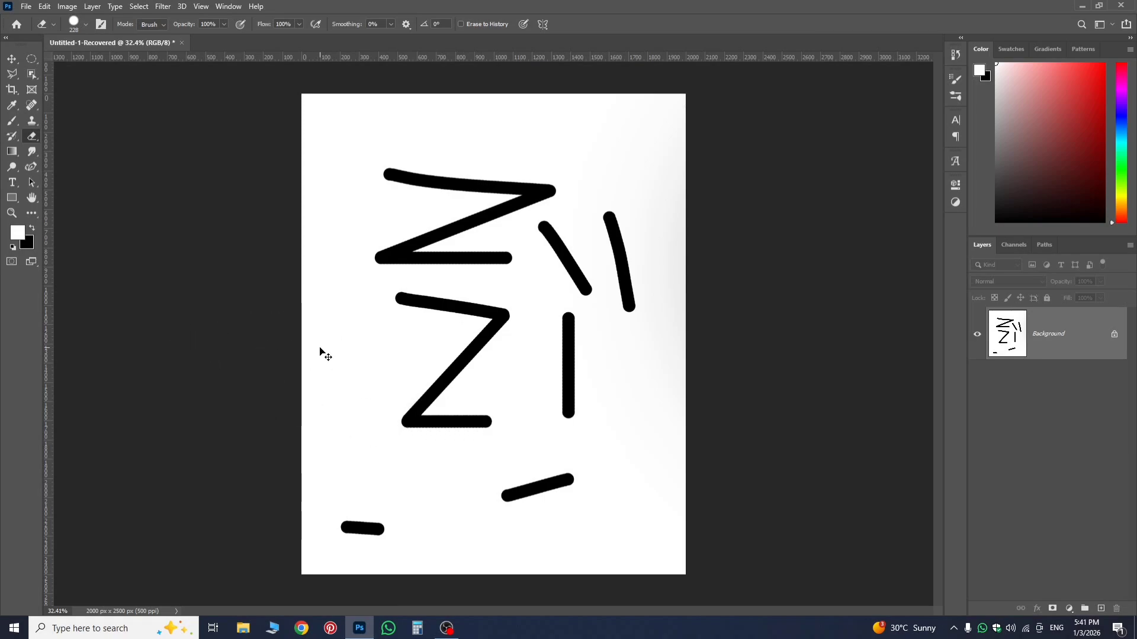
Make white the background colour again and erase the entire lower Z shape.
left_click(33, 229)
mouse_move(385, 305)
left_mouse_down()
mouse_move(475, 319)
mouse_move(488, 328)
mouse_move(476, 353)
mouse_move(500, 315)
mouse_move(425, 427)
mouse_move(483, 427)
mouse_move(408, 408)
left_mouse_up()
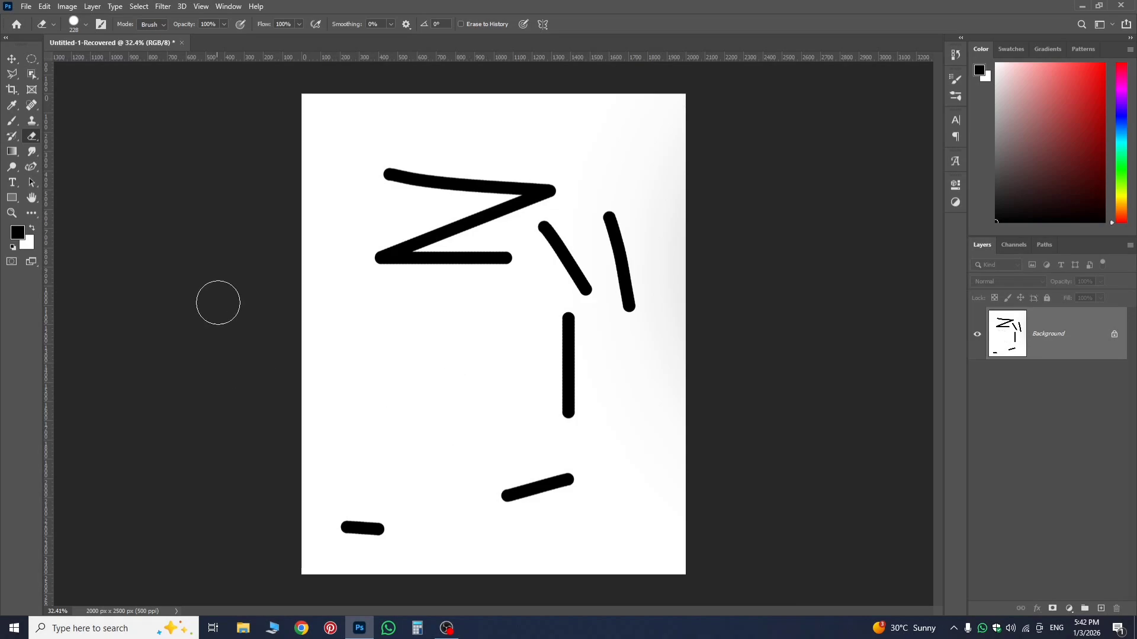
Paint more short black Brush strokes across the canvas's upper area and along its right-hand edge.
left_click(11, 121)
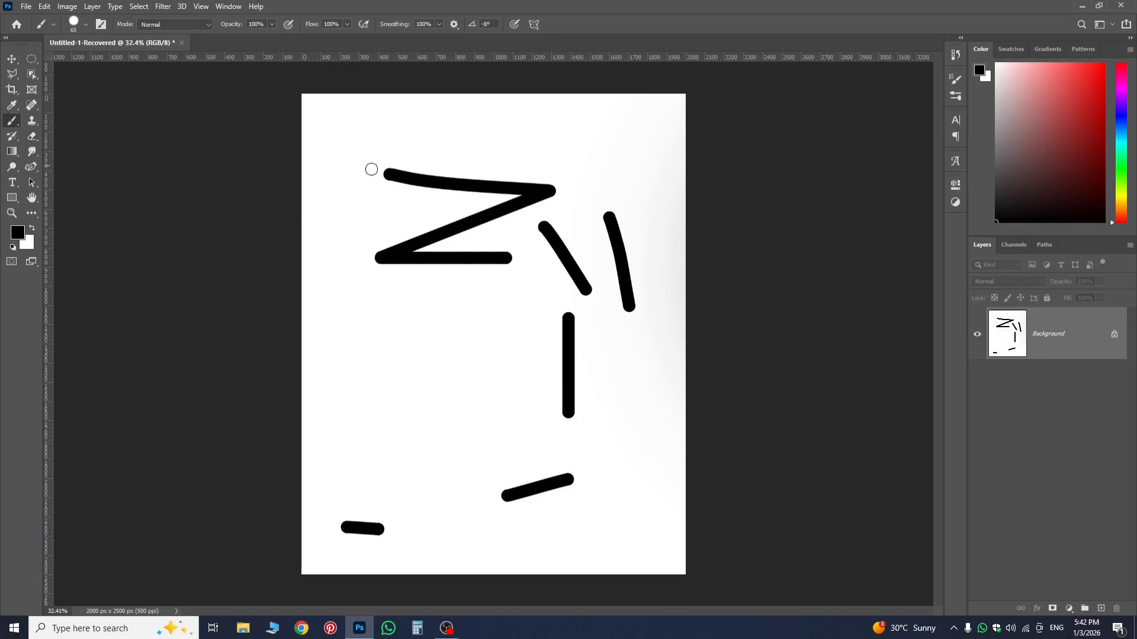
left_click_drag(403, 138, 483, 138)
mouse_move(552, 122)
left_mouse_down()
mouse_move(604, 135)
mouse_move(602, 170)
mouse_move(622, 190)
left_mouse_up()
mouse_move(639, 139)
left_mouse_down()
mouse_move(668, 235)
mouse_move(661, 208)
mouse_move(668, 347)
mouse_move(635, 289)
mouse_move(641, 379)
left_mouse_up()
left_click_drag(673, 309, 693, 442)
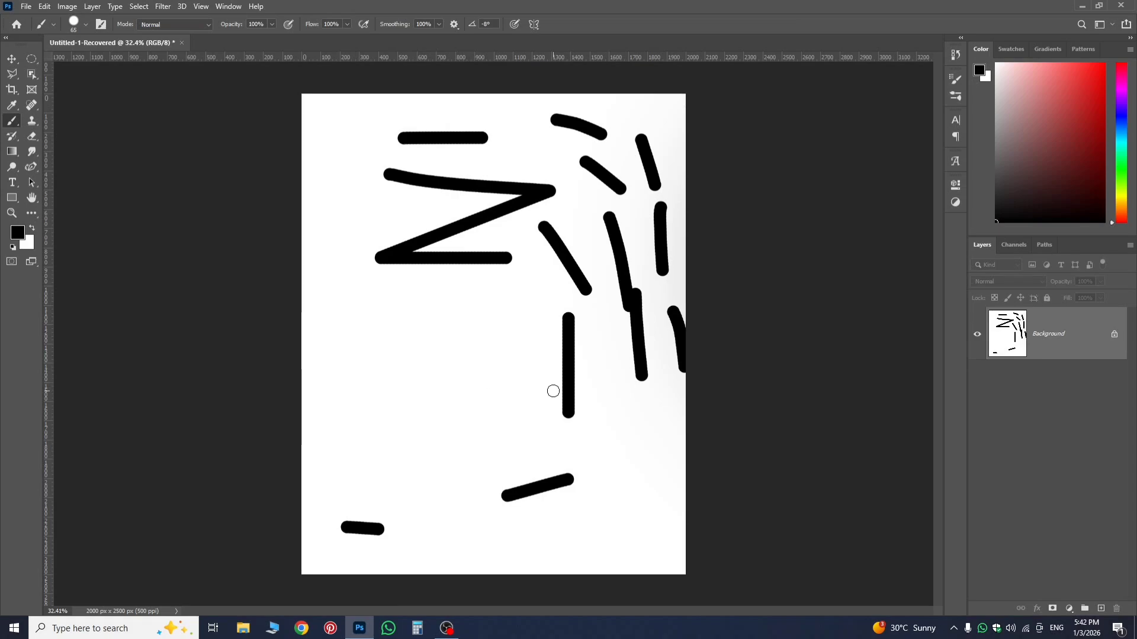
Undo the last two brush strokes painted near the canvas's right-hand edge.
key("ctrl+z")
key("ctrl+z")
key("ctrl+z")
key("ctrl+z")
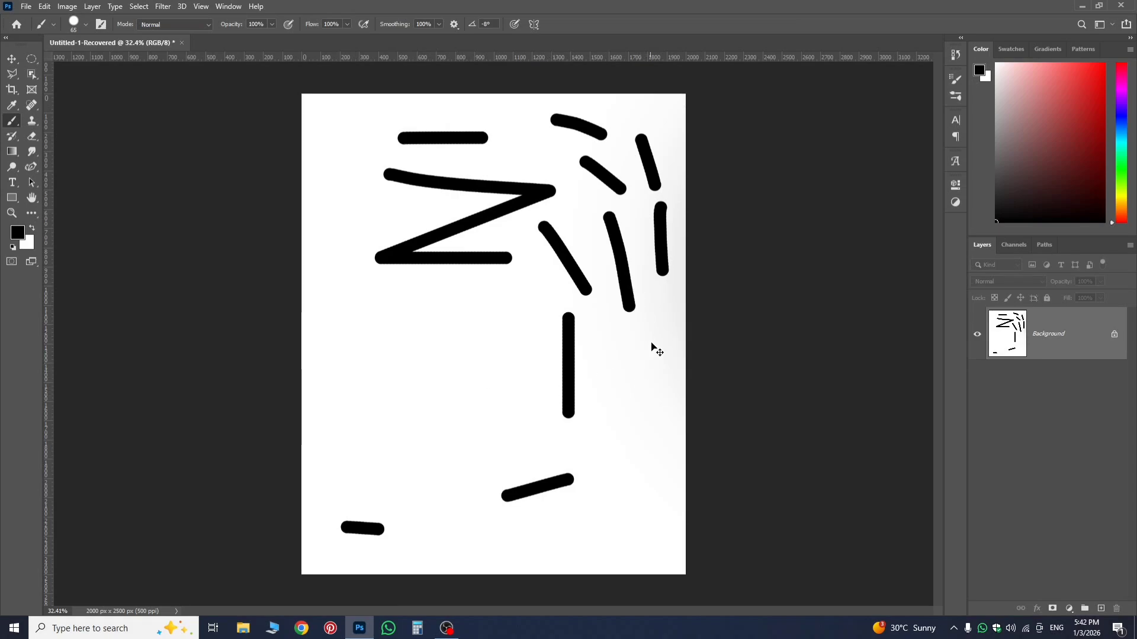
Undo all remaining brush and eraser strokes, including both Z shapes, until the canvas is blank.
key("ctrl+z")
key("ctrl+z")
key("ctrl+z")
key("ctrl+z")
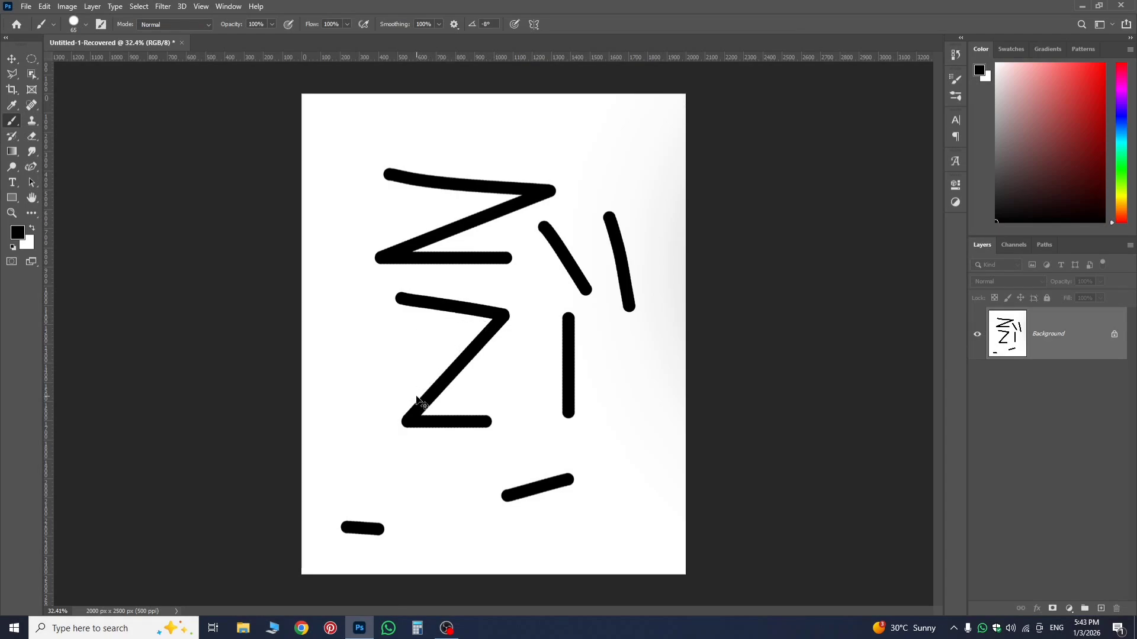
key("ctrl+z")
key("ctrl+z")
key("ctrl+z")
key("ctrl+z")
key("ctrl+z")
key("ctrl+z")
key("ctrl+z")
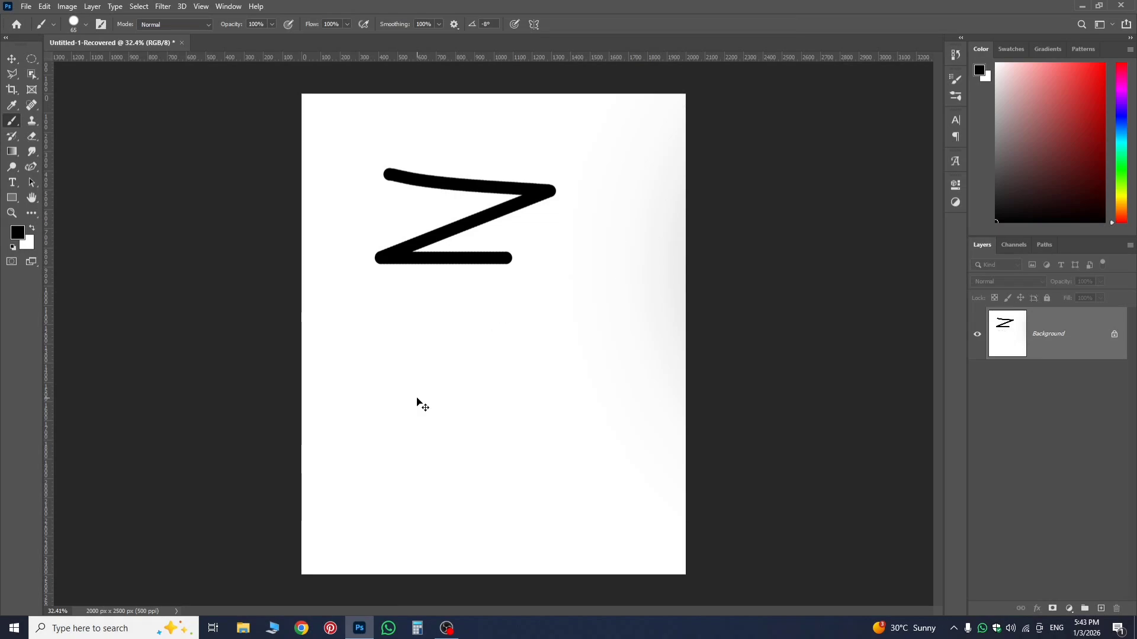
key("ctrl+z")
key("ctrl+z")
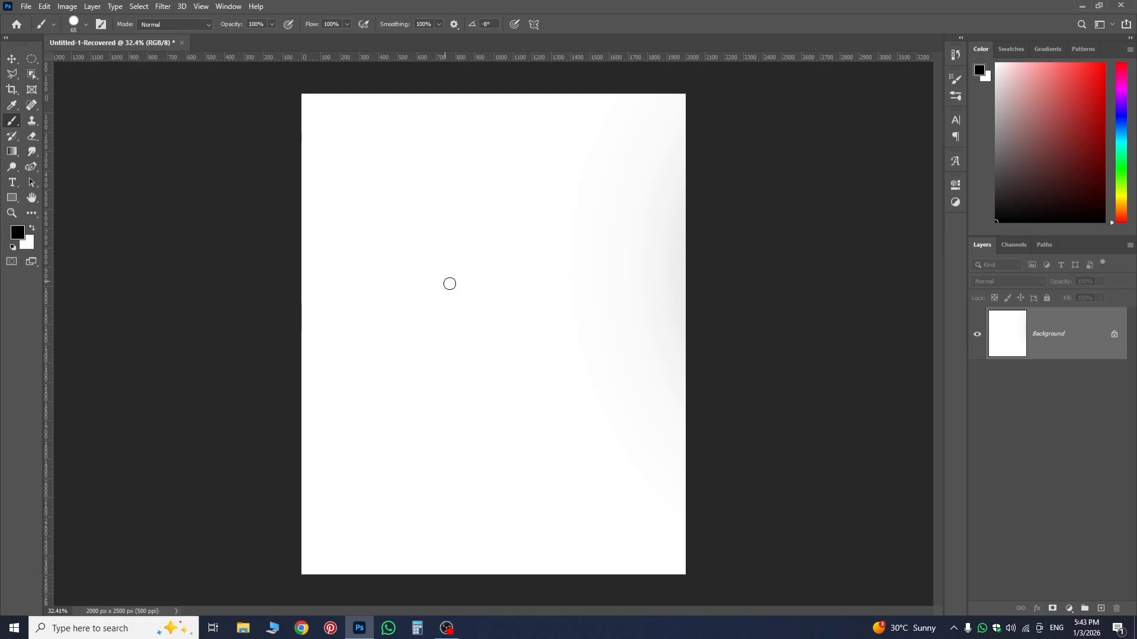
Add a new layer and paint seven roughly horizontal black strokes down the canvas with the 65 px brush.
left_click(1101, 609)
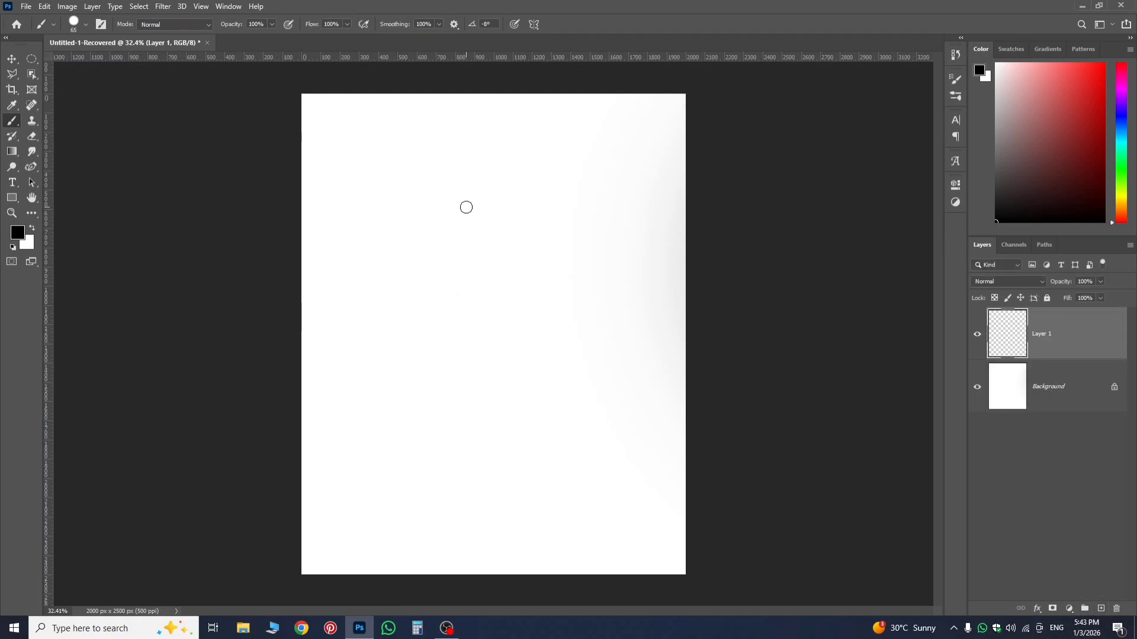
left_click_drag(378, 185, 611, 188)
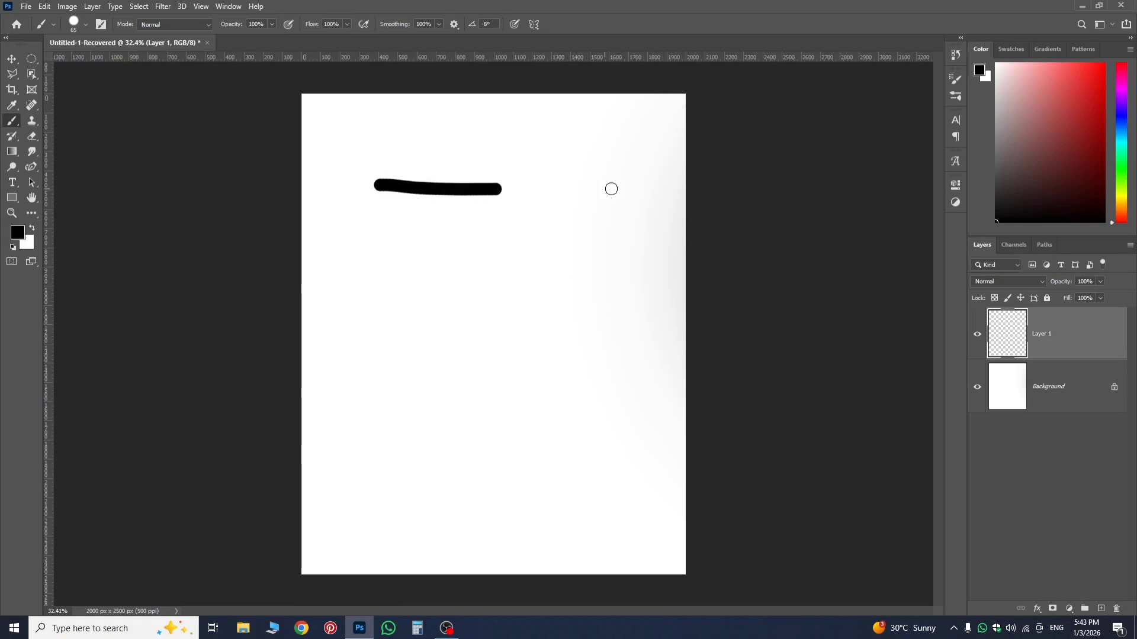
mouse_move(362, 250)
left_mouse_down()
mouse_move(611, 267)
mouse_move(585, 277)
left_mouse_up()
left_click_drag(409, 316, 668, 338)
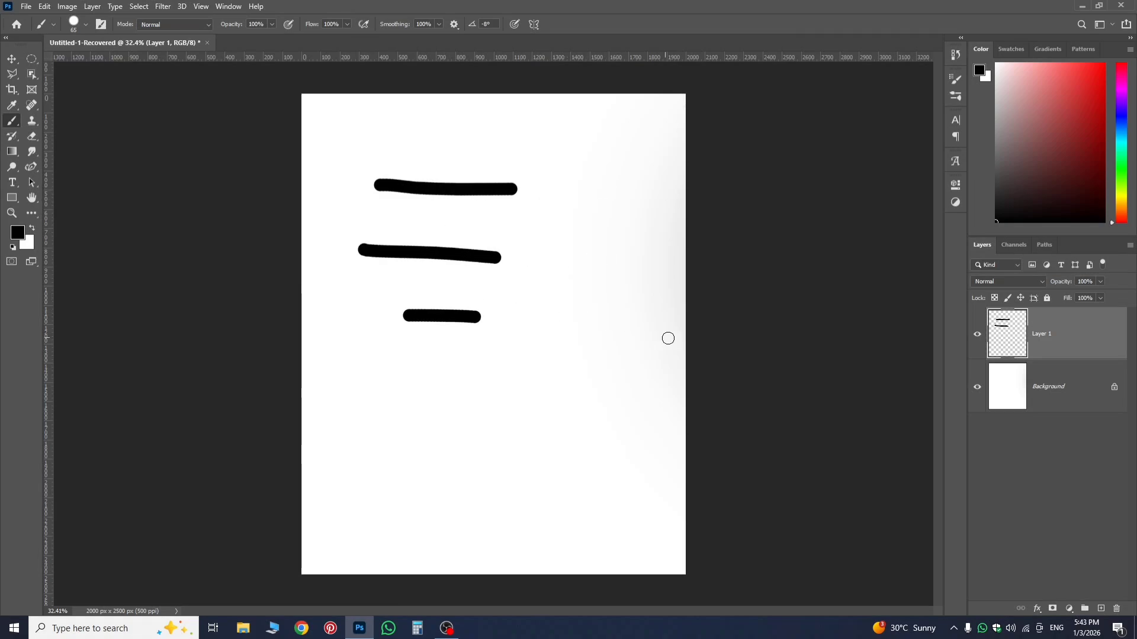
left_click_drag(383, 402, 566, 416)
left_click_drag(581, 371, 658, 381)
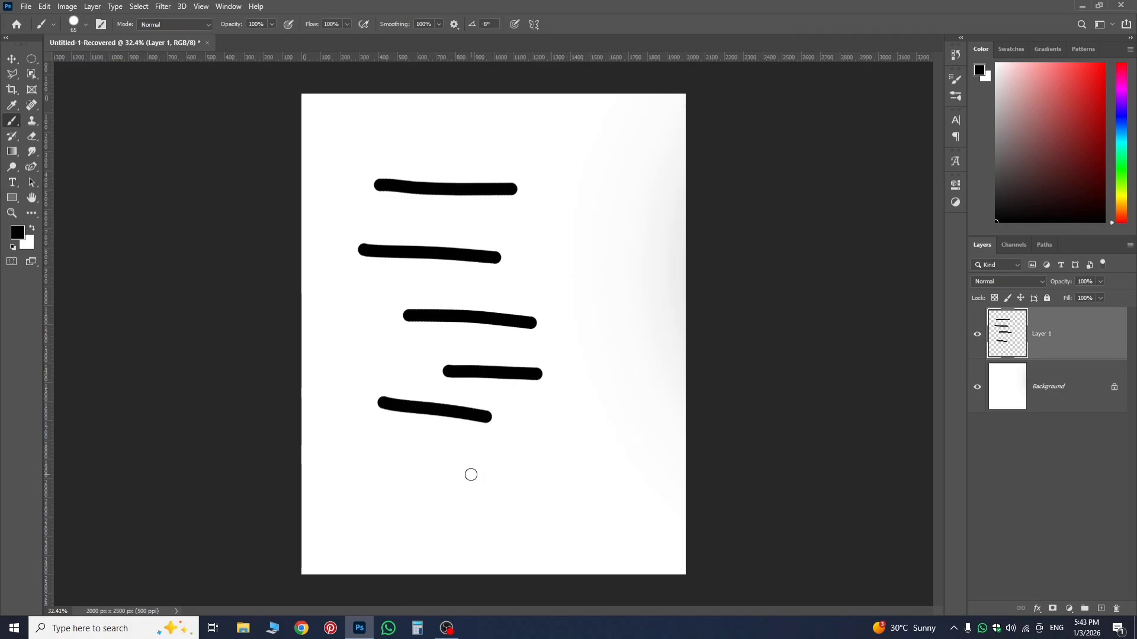
left_click_drag(409, 460, 607, 465)
left_click_drag(429, 528, 617, 522)
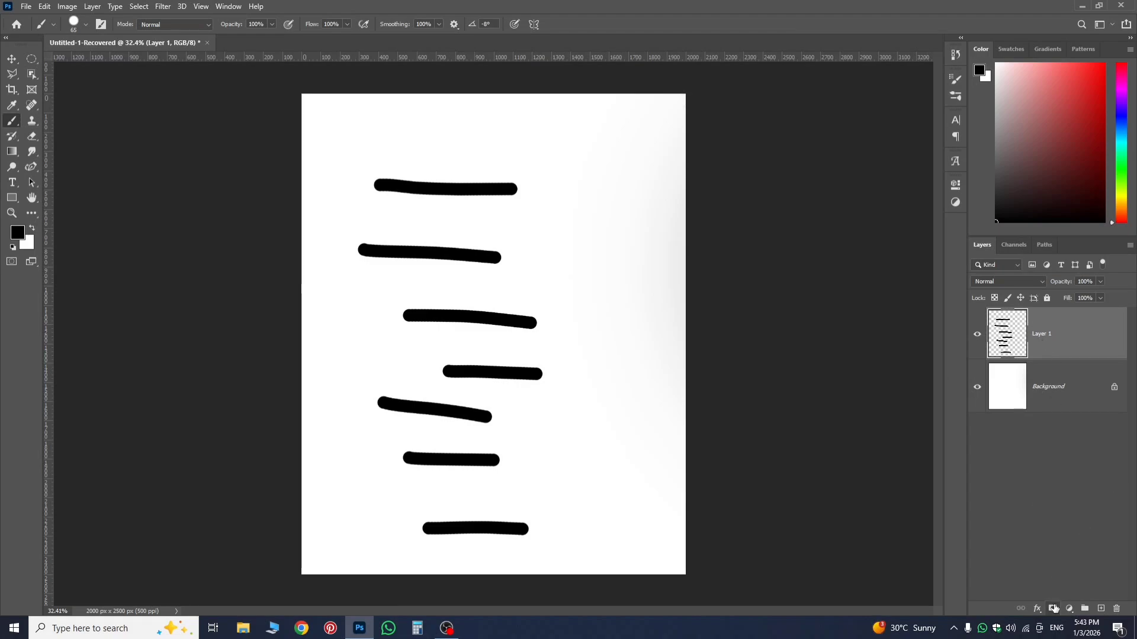
Add a mask to Layer 1 and hide the second stroke from the top with a black brush of 349 px.
left_click(1054, 609)
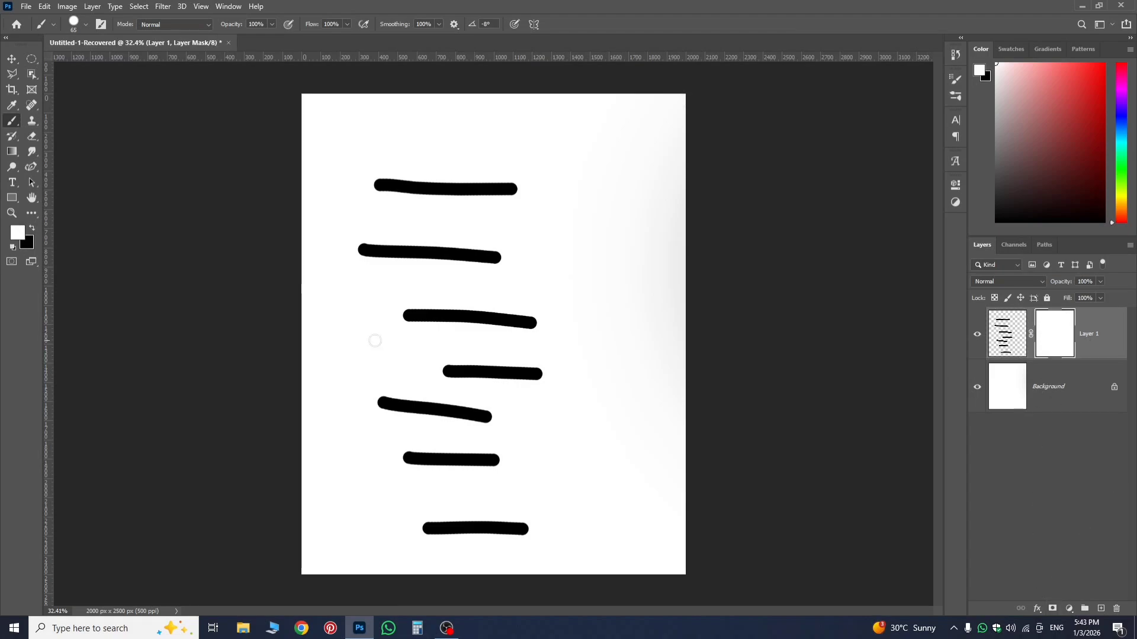
left_click(31, 230)
left_click_drag(369, 252, 389, 251)
right_click(373, 266)
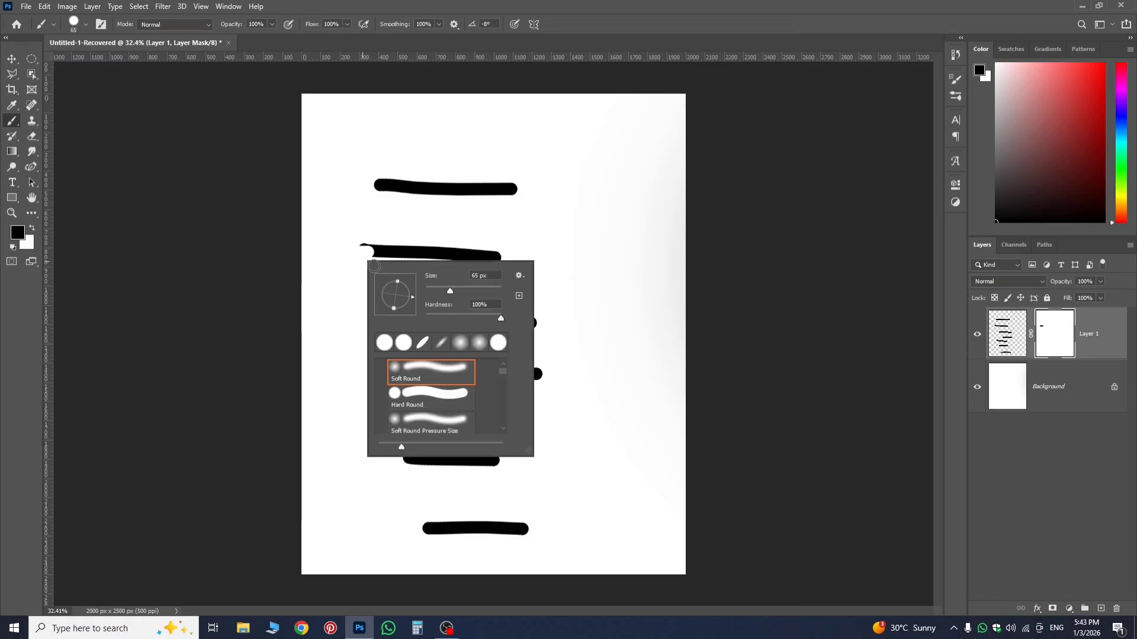
left_click(498, 235)
mouse_move(379, 247)
left_mouse_down()
mouse_move(407, 255)
mouse_move(365, 251)
mouse_move(545, 257)
left_mouse_up()
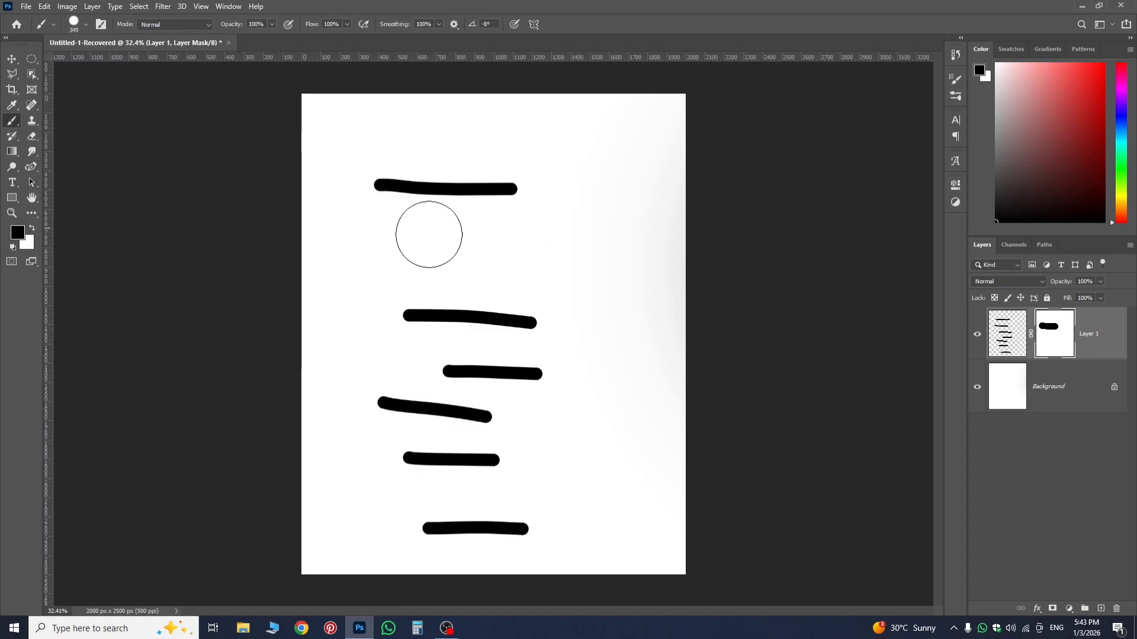
Target Layer 1's pixels instead of its mask and paint four vertical black strokes near the canvas's right-hand edge with a 96 px brush.
key("ctrl+2")
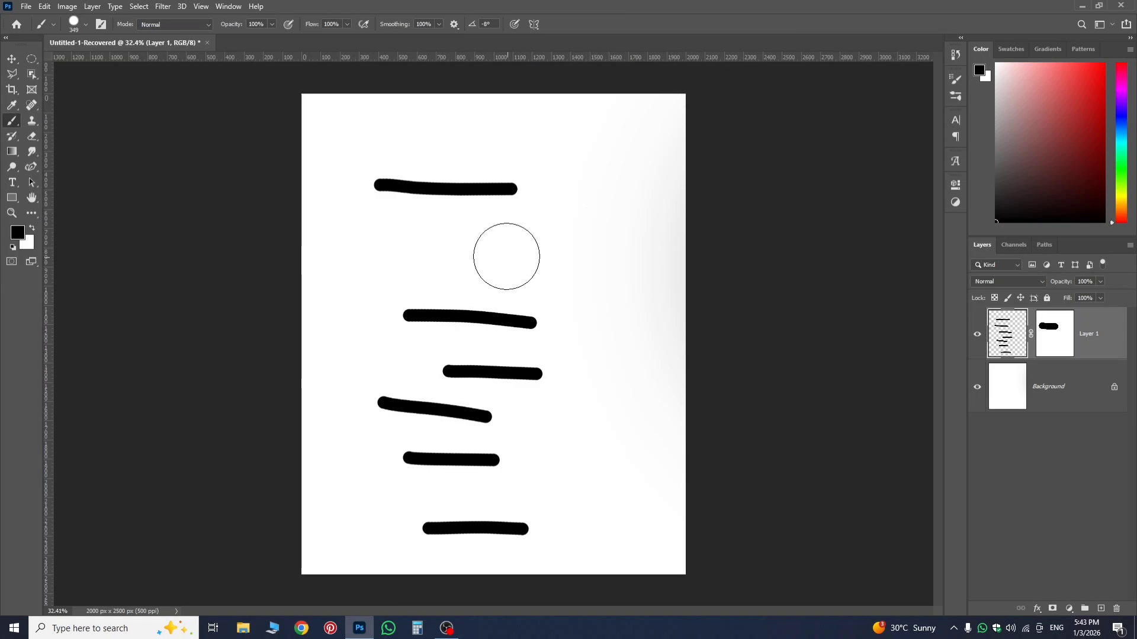
left_click_drag(521, 258, 624, 287)
key("ctrl+z")
left_click_drag(585, 257, 559, 264)
left_click_drag(592, 179, 612, 334)
mouse_move(647, 157)
left_mouse_down()
mouse_move(662, 294)
mouse_move(628, 449)
left_mouse_up()
left_click_drag(658, 310, 658, 442)
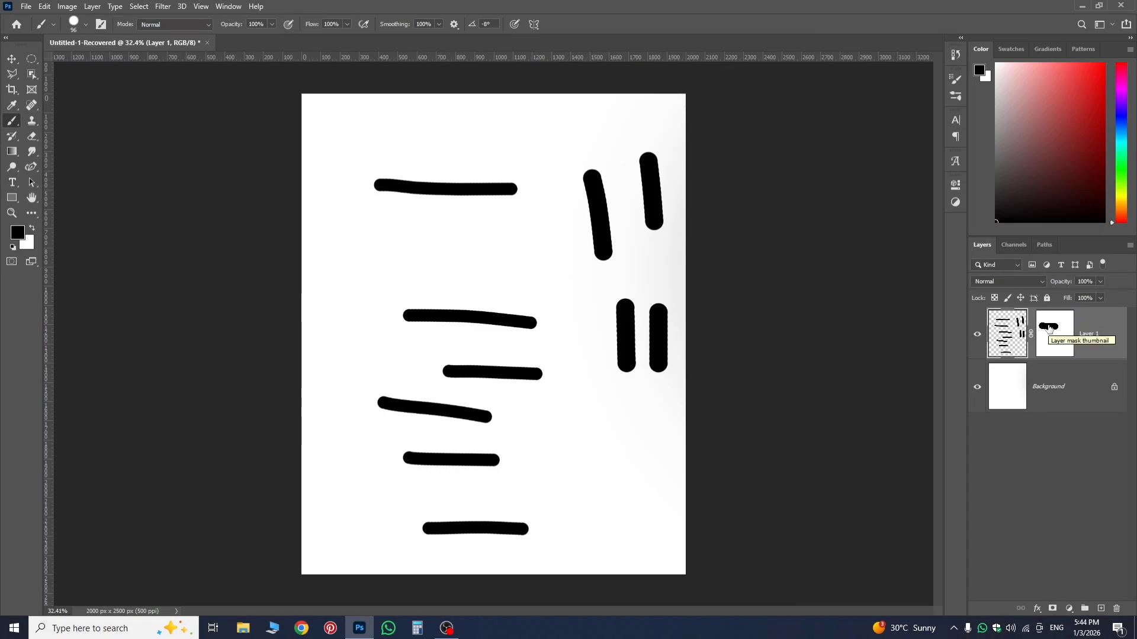
Target the layer mask and paint it white with a 413 px brush to restore the hidden second stroke.
left_click(1054, 330)
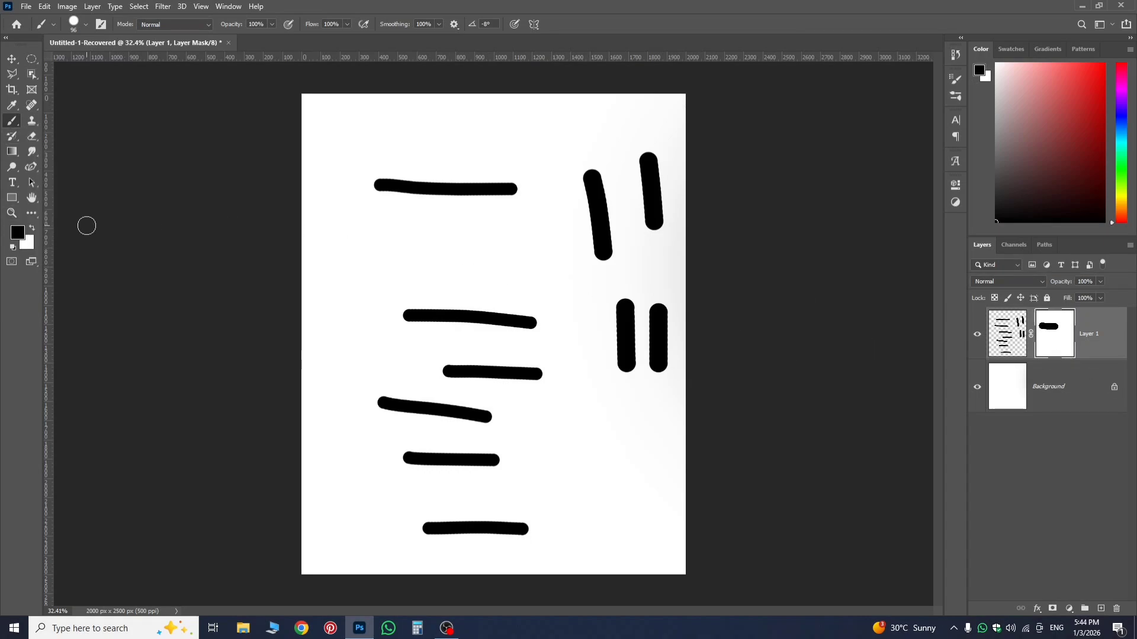
left_click(33, 229)
mouse_move(376, 239)
left_mouse_down()
mouse_move(414, 266)
mouse_move(467, 267)
left_mouse_up()
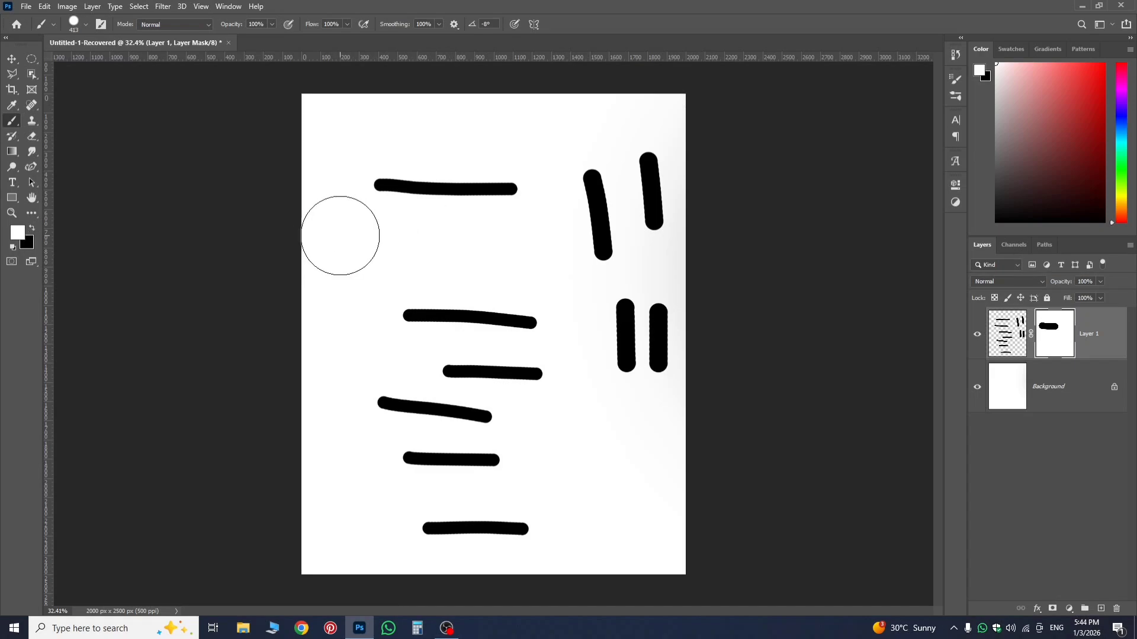
mouse_move(341, 236)
left_mouse_down()
mouse_move(427, 261)
mouse_move(548, 265)
left_mouse_up()
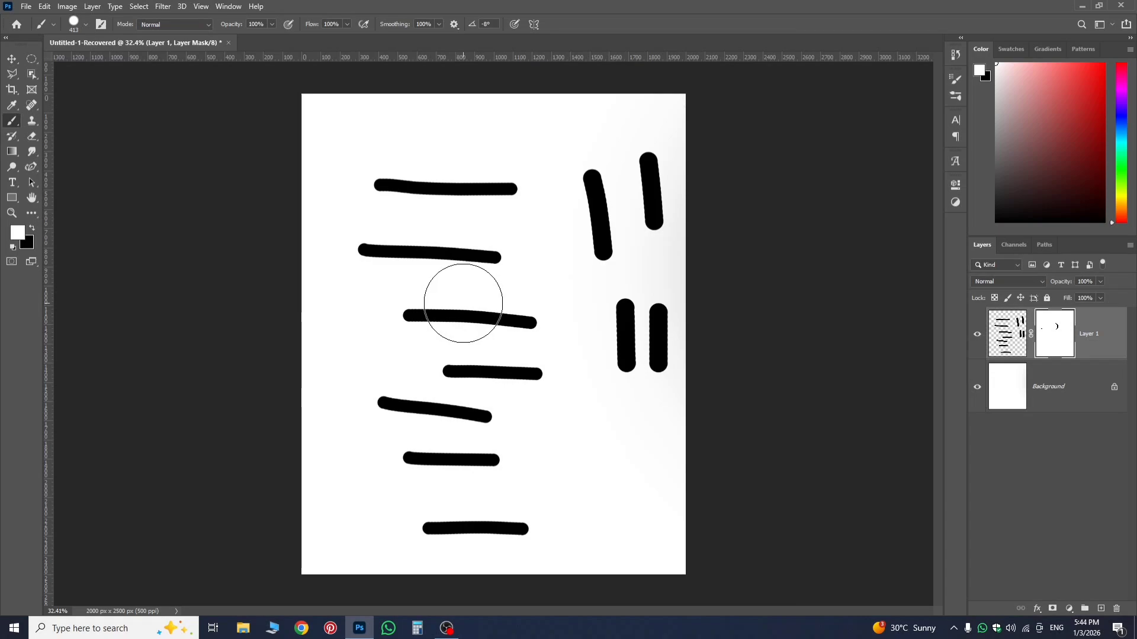
mouse_move(552, 282)
left_mouse_down()
mouse_move(512, 248)
mouse_move(555, 285)
mouse_move(485, 267)
left_mouse_up()
Undo the mask painting, the mask itself and every stroke until Layer 1 is empty.
key("ctrl+z")
key("ctrl+z")
key("ctrl+z")
key("ctrl+z")
key("ctrl+z")
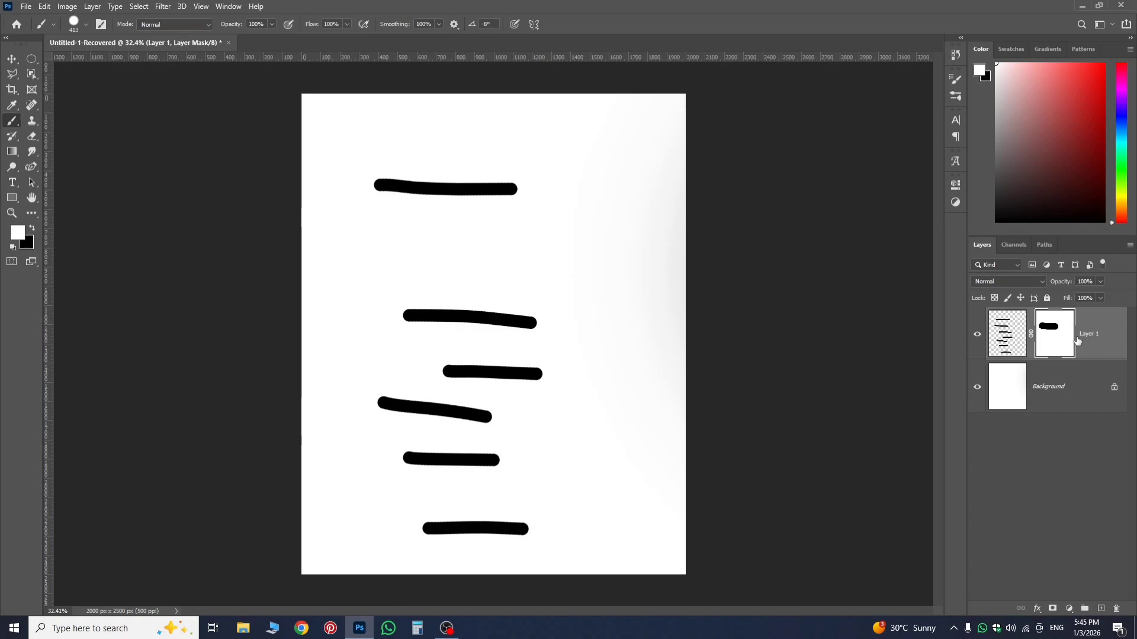
key("ctrl+shift+z")
key("ctrl+z")
key("ctrl+z")
key("ctrl+z")
key("ctrl+z")
key("ctrl+z")
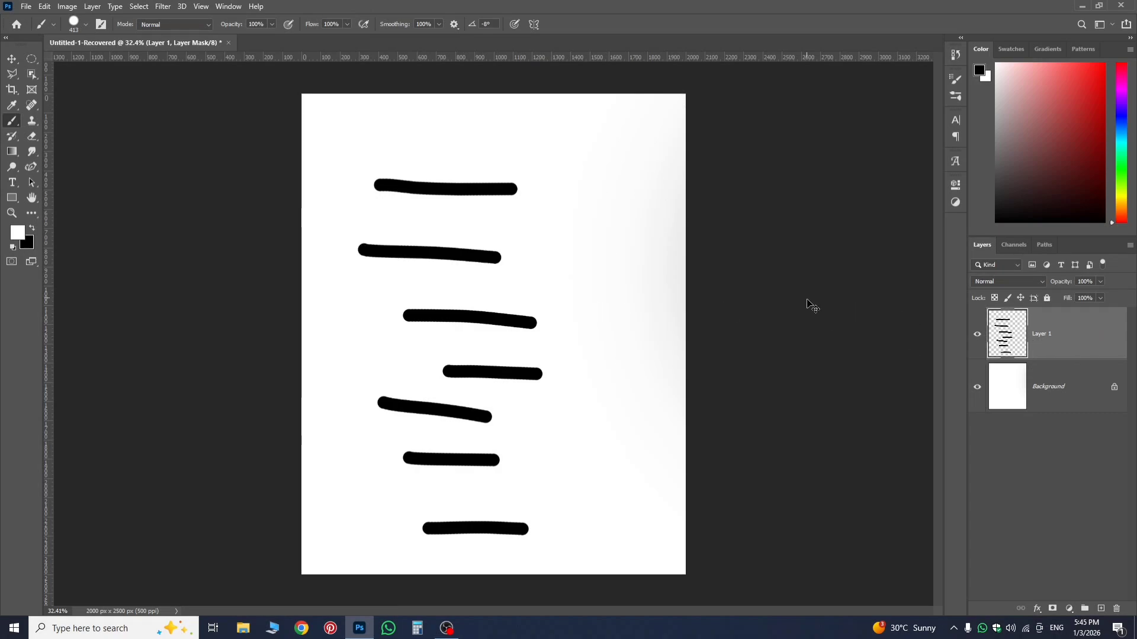
key("ctrl+z")
key("ctrl+z")
key("ctrl+z")
key("ctrl+z")
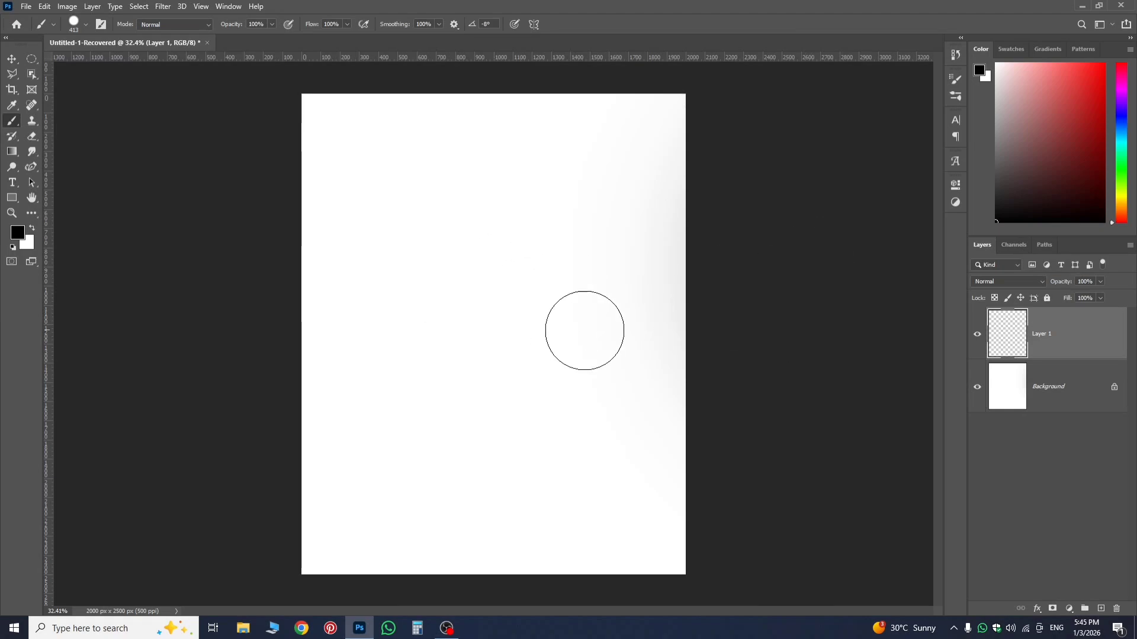
Reduce the brush size to 198 px and place the Fitz & Floyd Plume D'Or Teal Green plate image as embedded, scaled to 215.87%.
left_click_drag(522, 266, 500, 267)
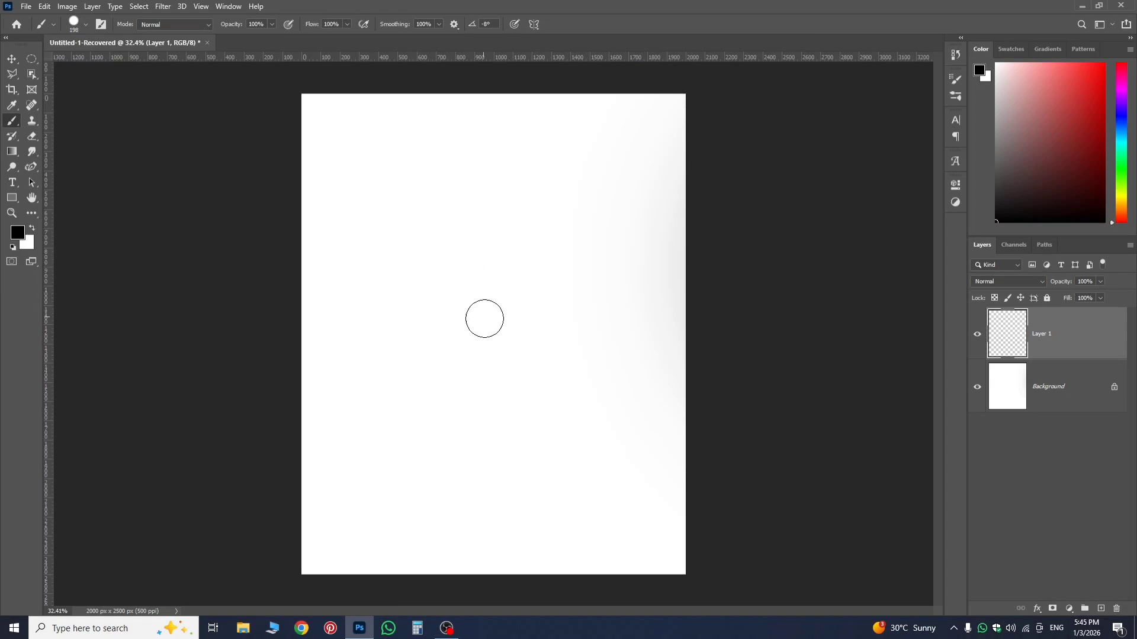
left_click(23, 6)
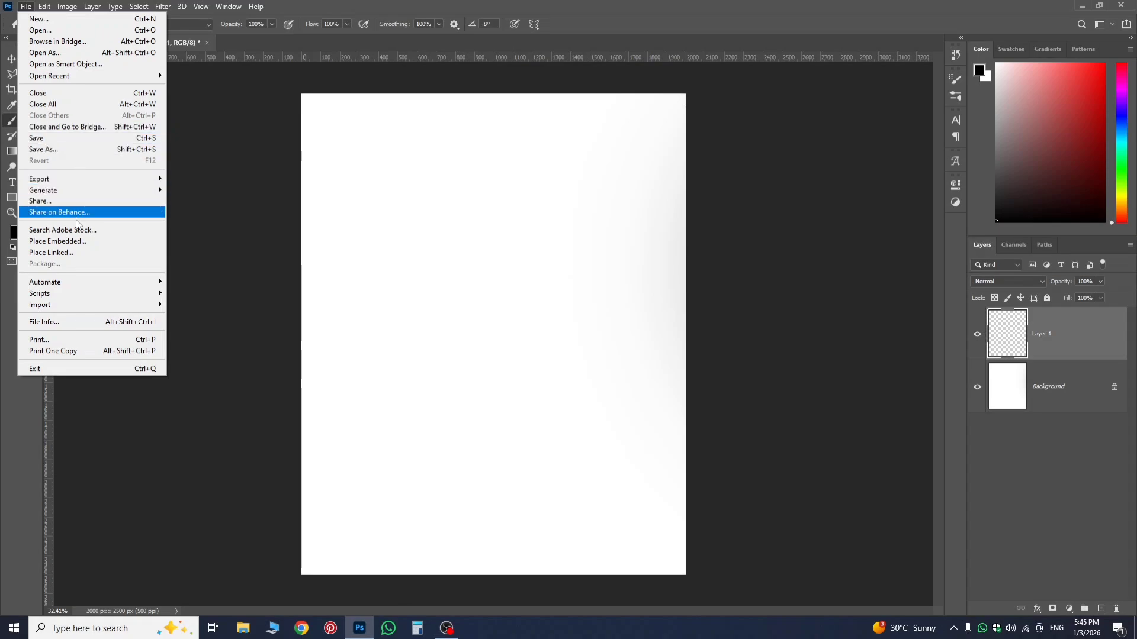
left_click(76, 242)
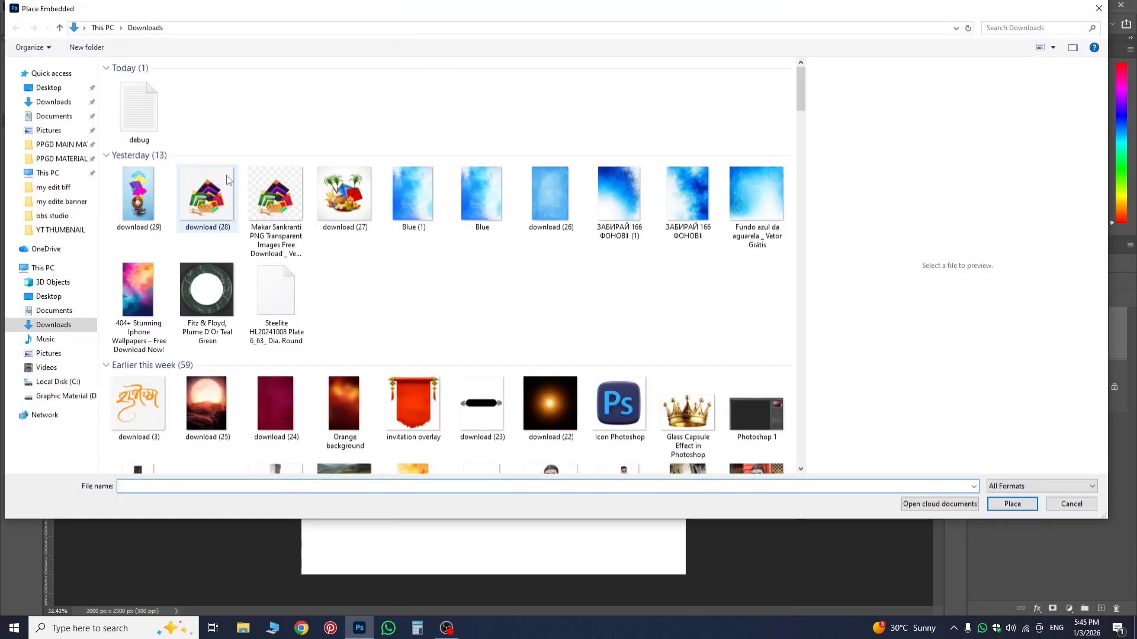
double_click(194, 296)
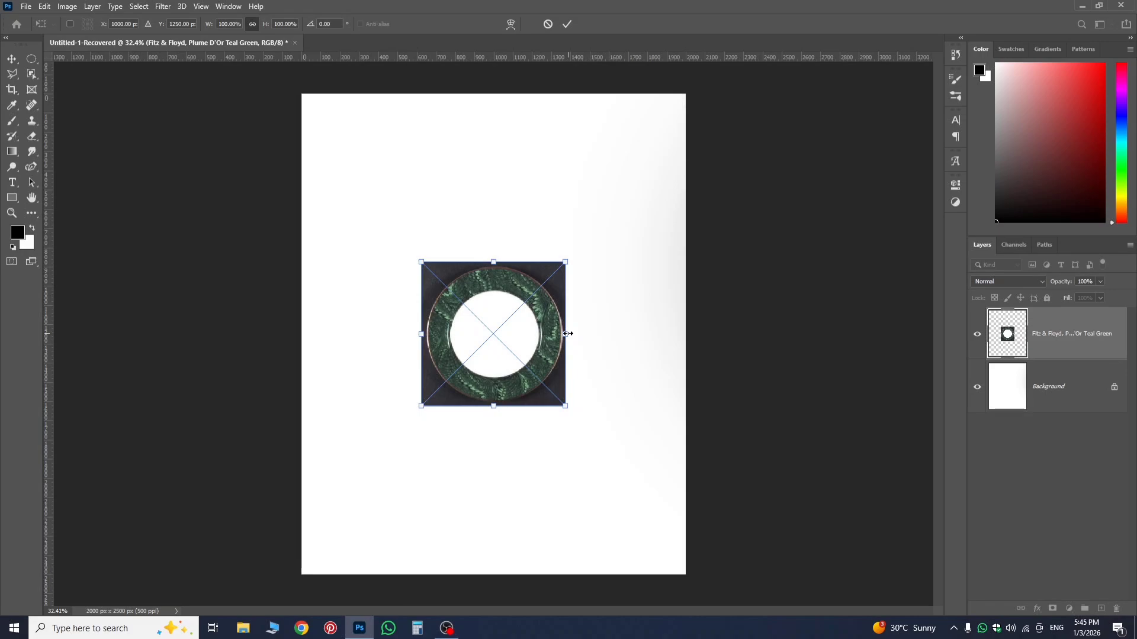
left_click_drag(567, 333, 655, 356)
key("Return")
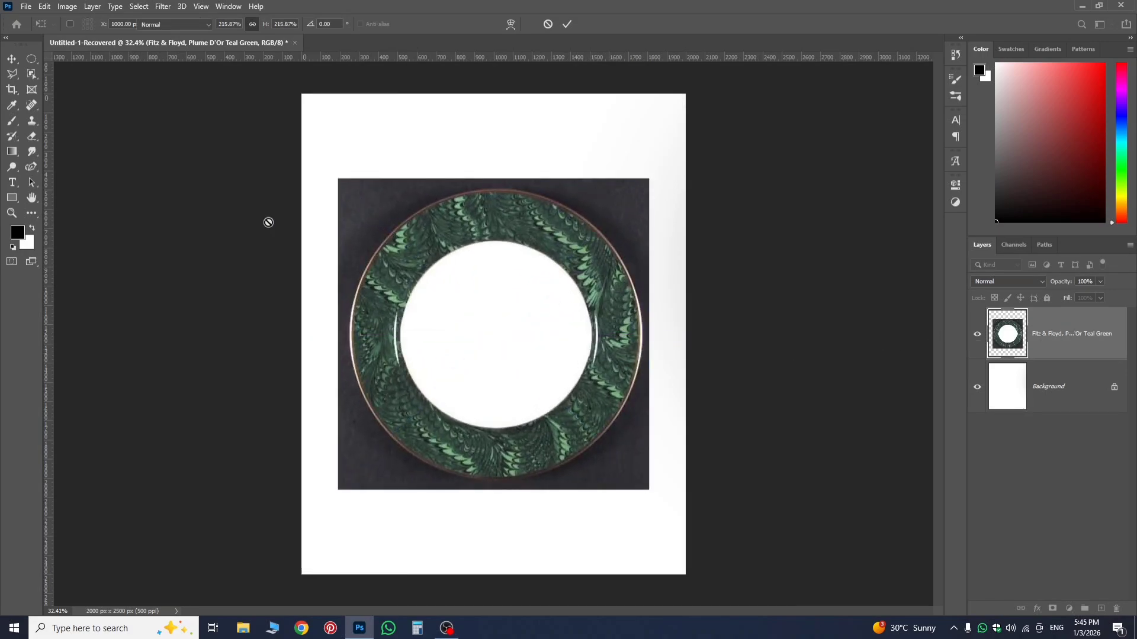
Trace a closed path around the plate's outer rim with the Pen tool and bend it to the curve with the Curvature Pen tool.
key("b")
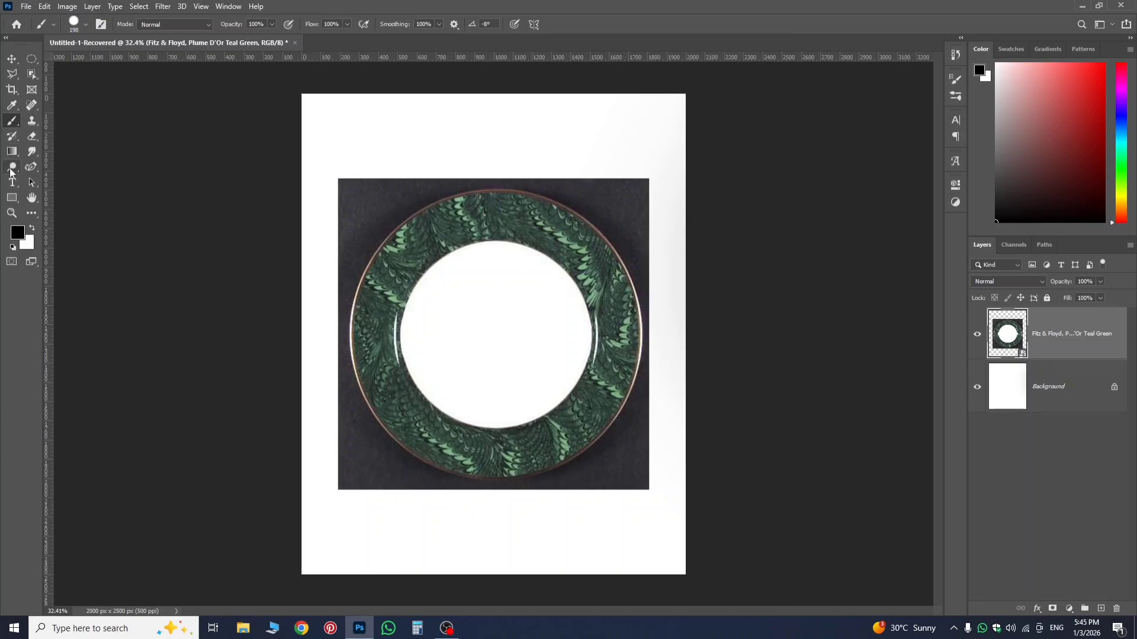
left_click(31, 167)
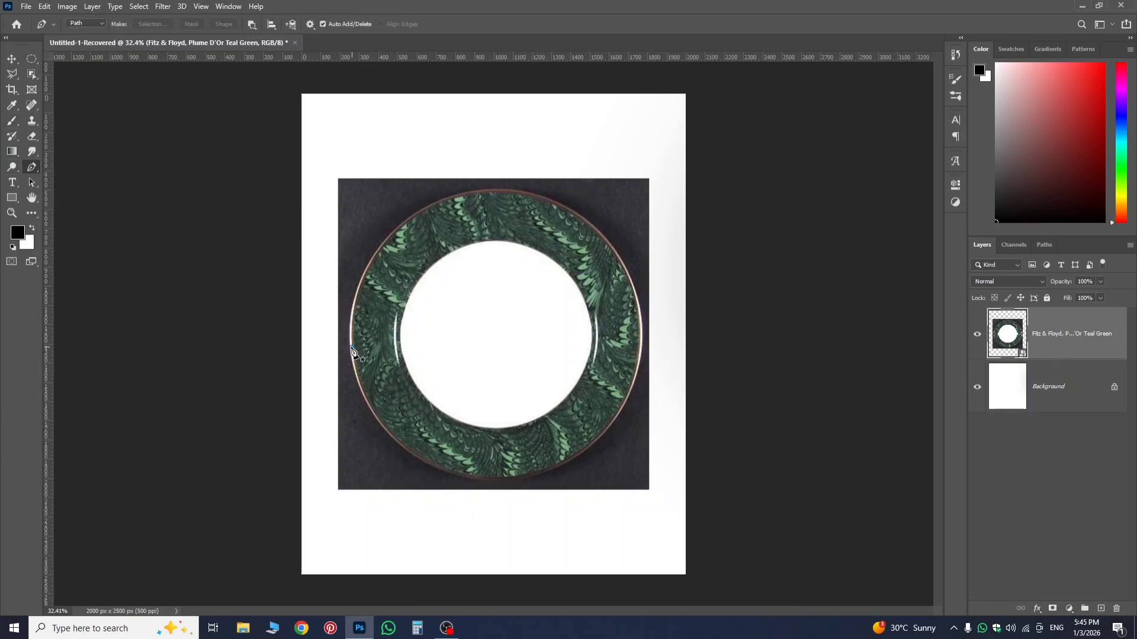
left_click(352, 347)
left_click(352, 348)
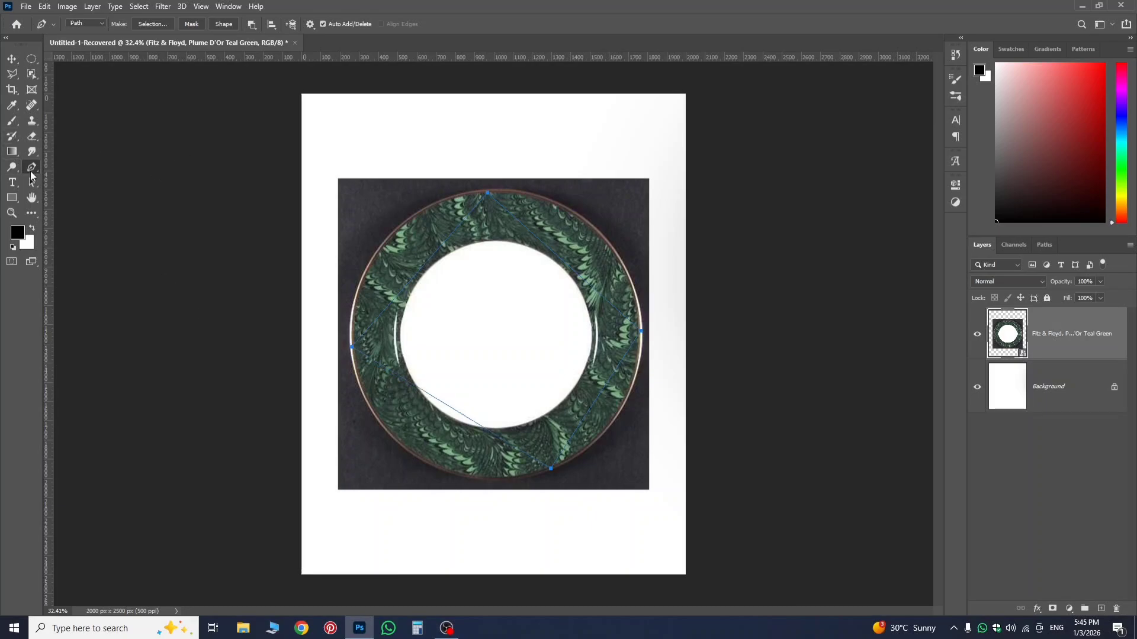
left_click_drag(33, 176, 57, 194)
left_click_drag(438, 408, 417, 461)
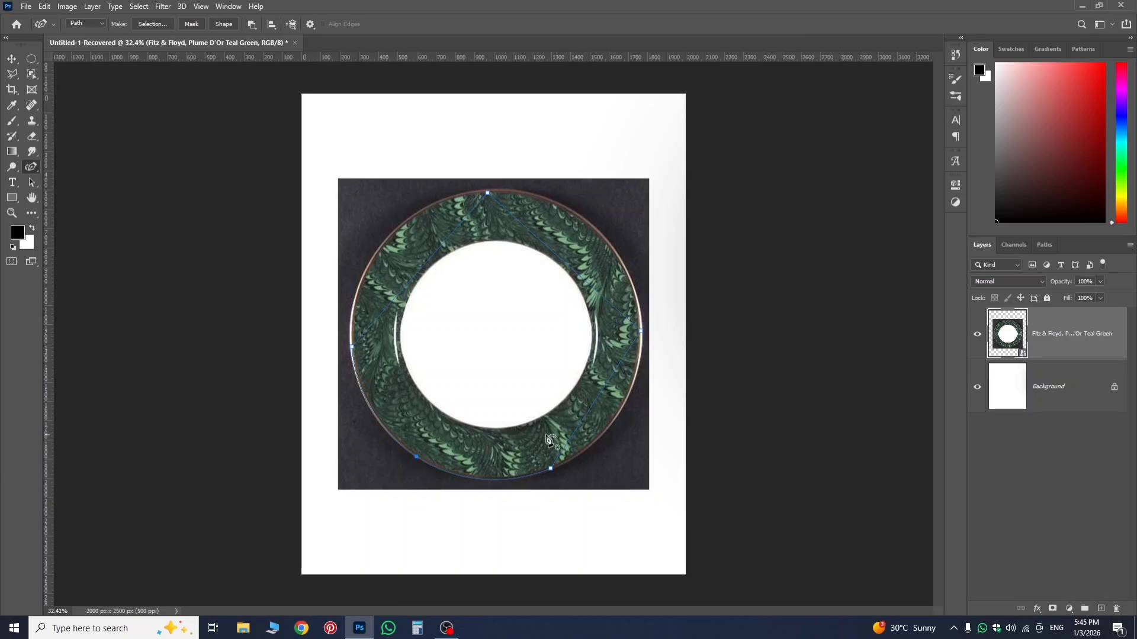
left_click_drag(597, 395, 613, 405)
Make a selection from the plate path, turn it into a layer mask, and invert the mask to hide the dark backdrop.
right_click(496, 292)
left_click(553, 344)
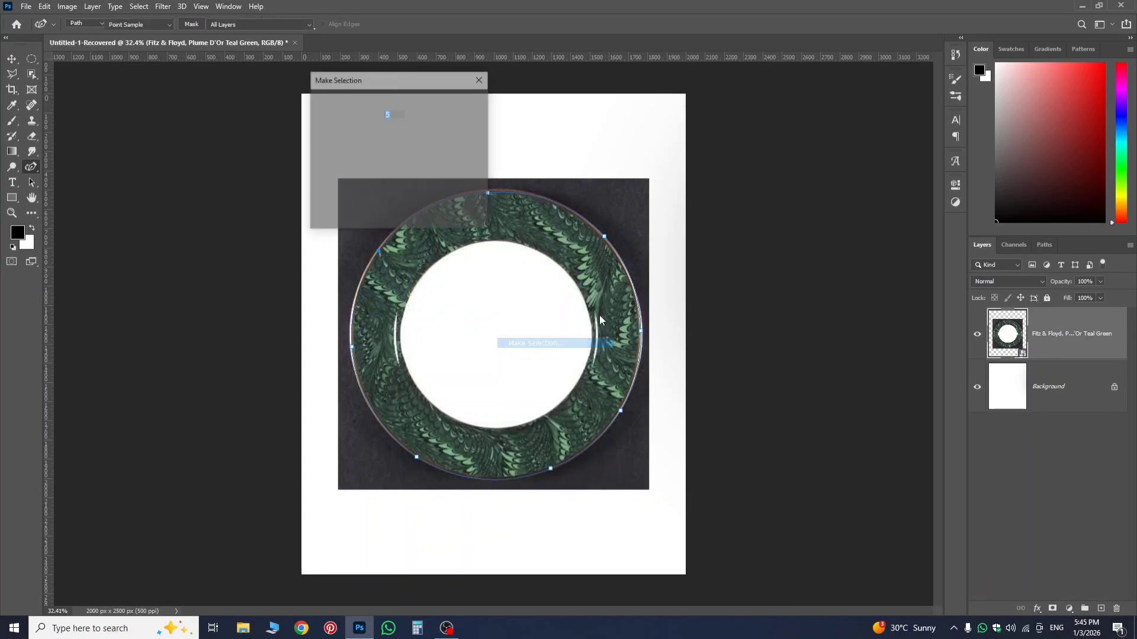
left_click(465, 108)
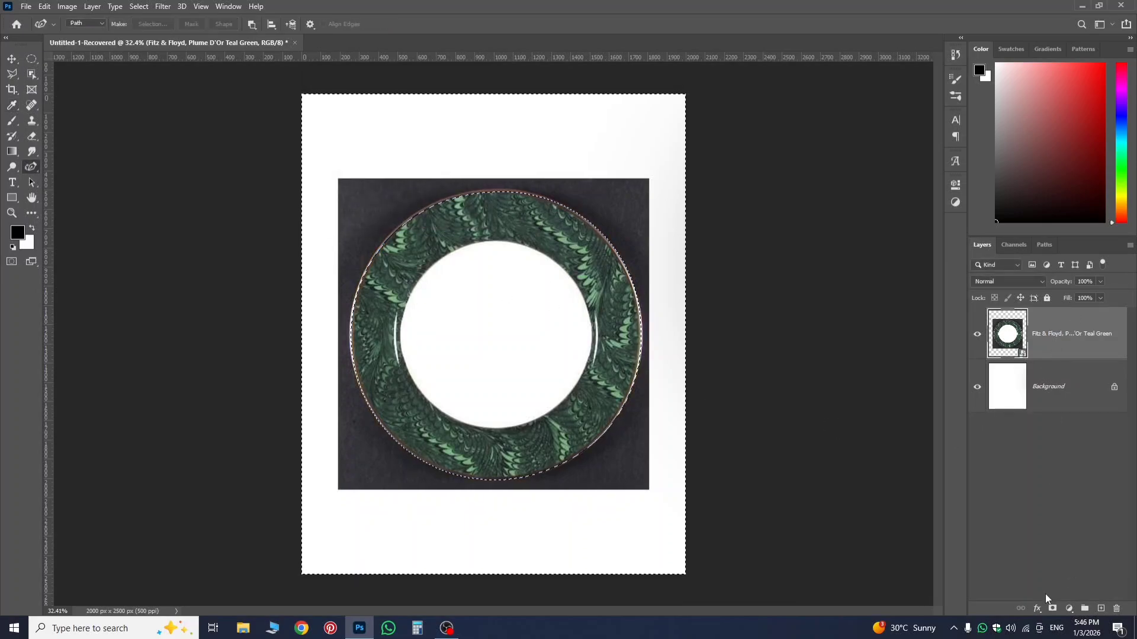
left_click(1052, 609)
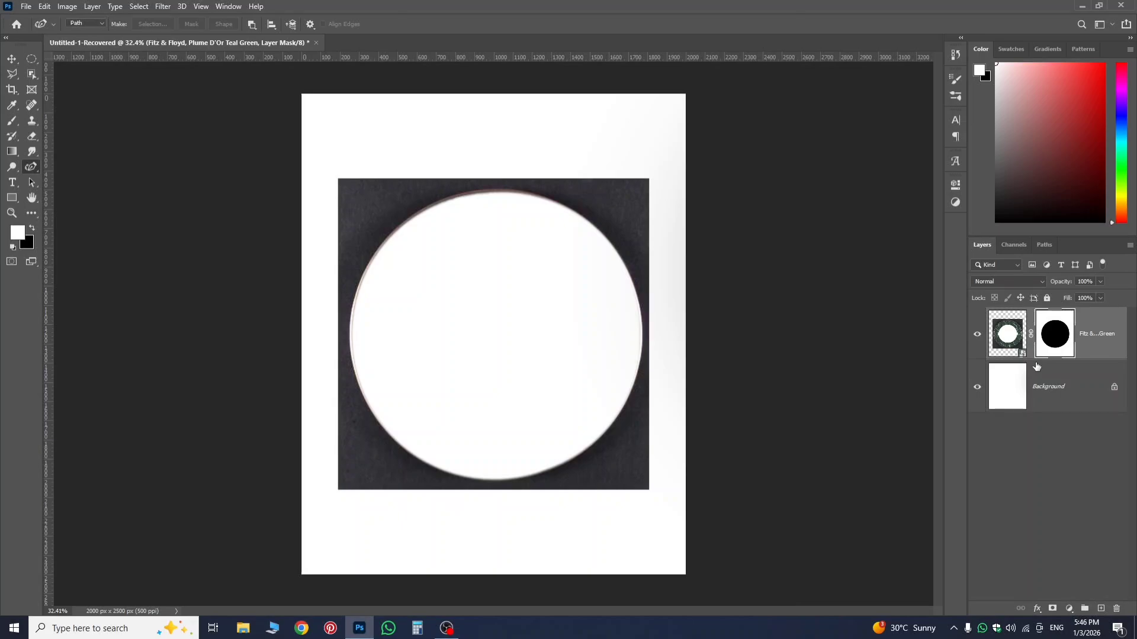
key("ctrl+i")
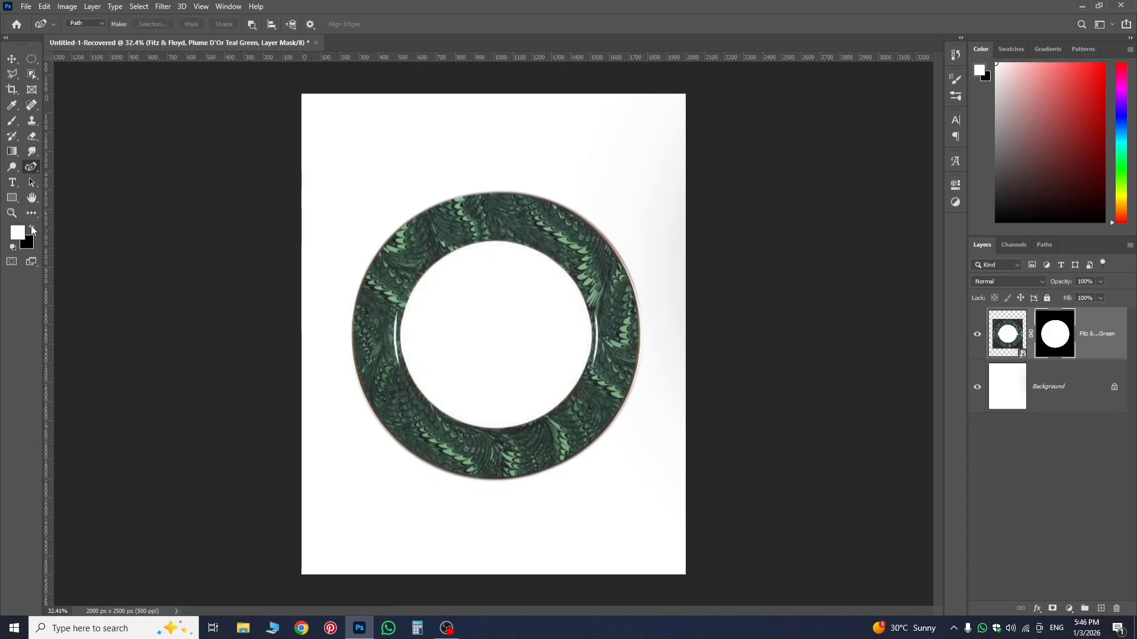
Paint white on the plate's layer mask with the Brush around the outer rim to bring back the dark backdrop.
left_click(11, 122)
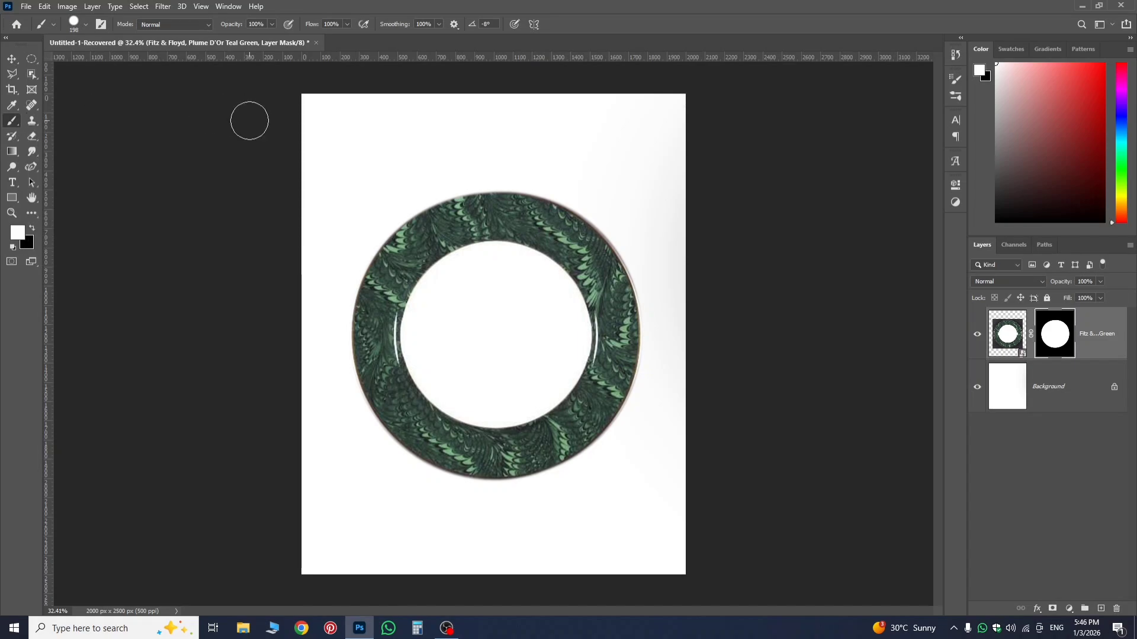
mouse_move(400, 206)
left_mouse_down()
mouse_move(373, 266)
mouse_move(364, 384)
mouse_move(345, 333)
mouse_move(386, 230)
mouse_move(451, 178)
mouse_move(419, 209)
mouse_move(511, 173)
mouse_move(563, 195)
mouse_move(649, 379)
mouse_move(631, 418)
left_mouse_up()
mouse_move(589, 479)
left_mouse_down()
mouse_move(540, 494)
mouse_move(388, 458)
mouse_move(355, 433)
mouse_move(342, 368)
mouse_move(364, 398)
left_mouse_up()
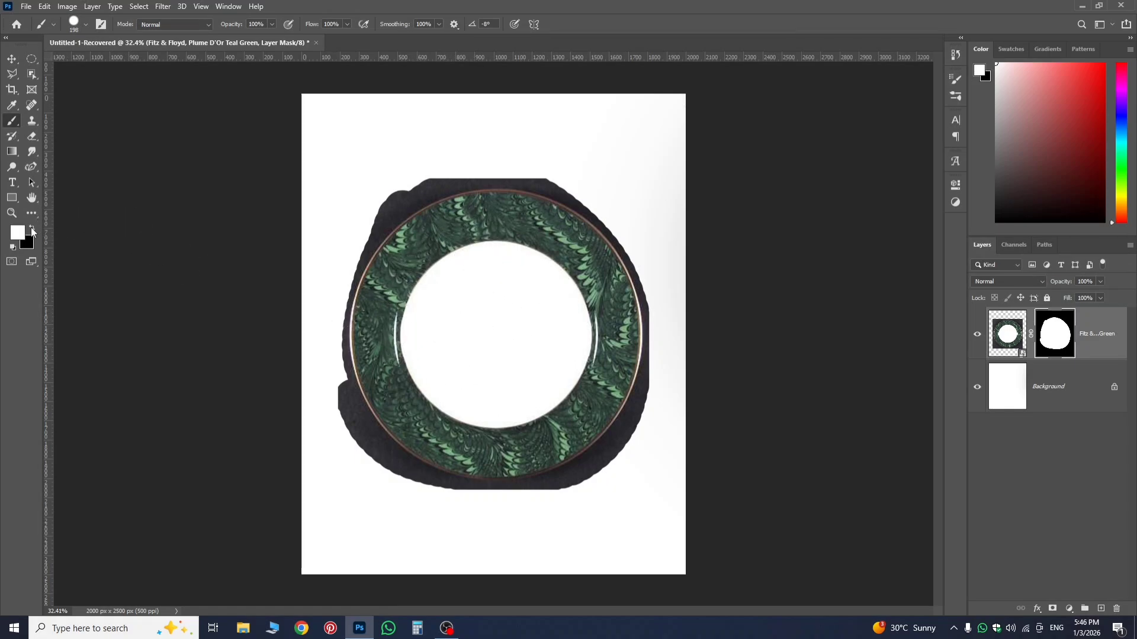
Switch to black and paint on the plate's layer mask along the inner rim beside the white centre.
left_click(32, 228)
mouse_move(589, 296)
left_mouse_down()
mouse_move(535, 245)
mouse_move(472, 252)
mouse_move(418, 288)
mouse_move(405, 362)
mouse_move(429, 402)
mouse_move(472, 425)
mouse_move(540, 417)
mouse_move(591, 383)
mouse_move(608, 335)
mouse_move(579, 296)
left_mouse_up()
Undo the mask painting, layer mask, path and placed plate image back to Layer 1 with its black strokes and empty mask.
key("ctrl+z")
key("ctrl+z")
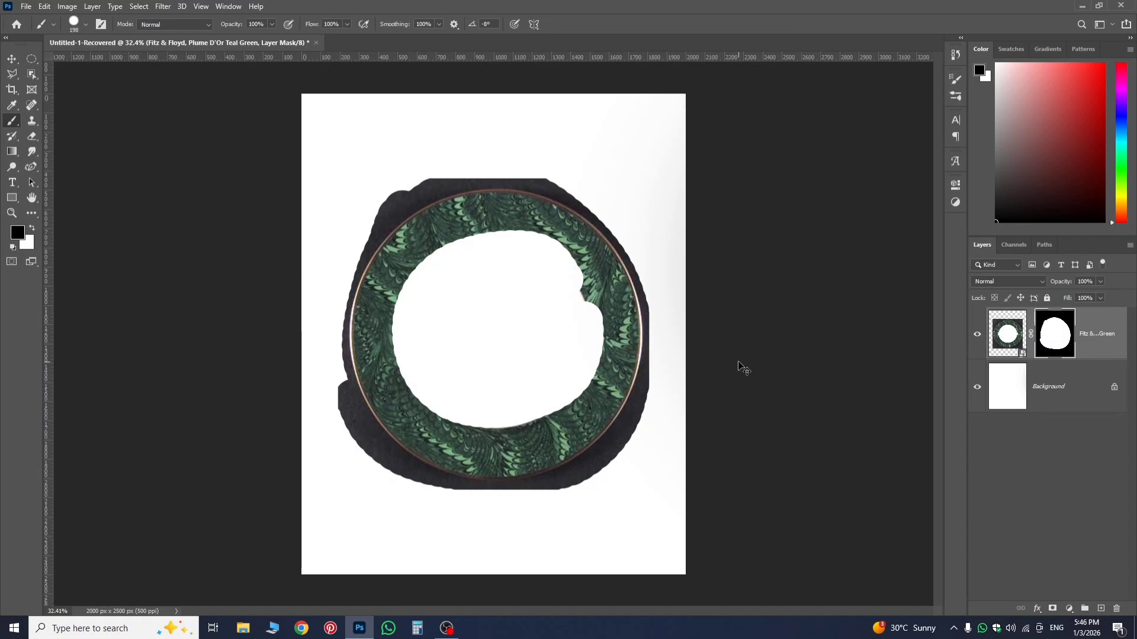
key("ctrl+z")
key("ctrl+z")
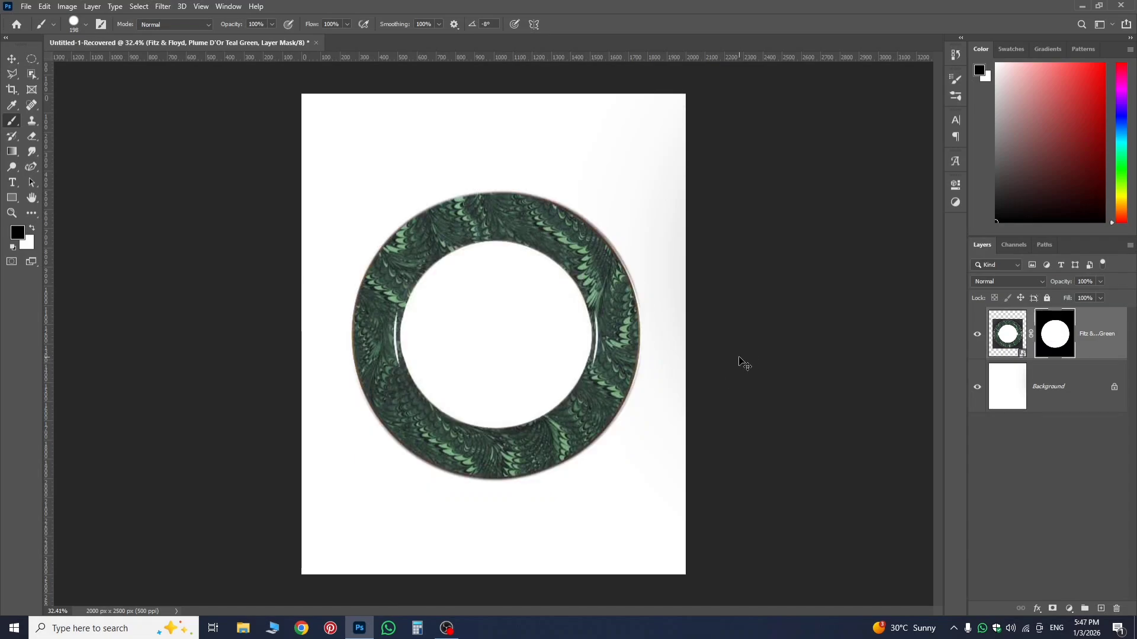
key("ctrl+z")
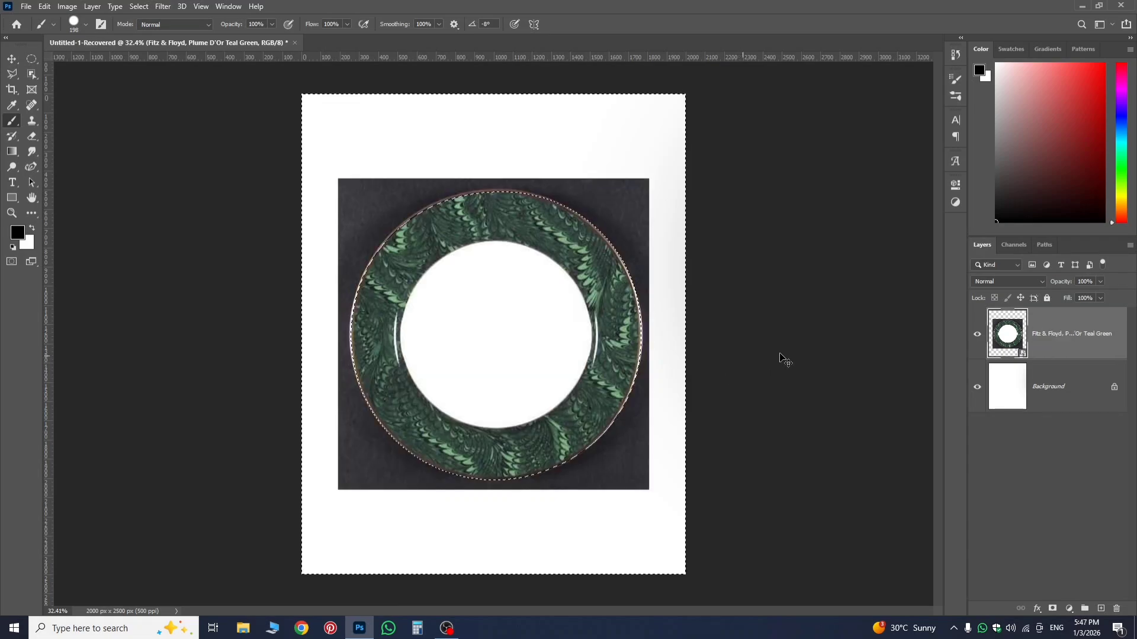
key("ctrl+z")
key("ctrl+z")
key("ctrl+z")
key("ctrl+z")
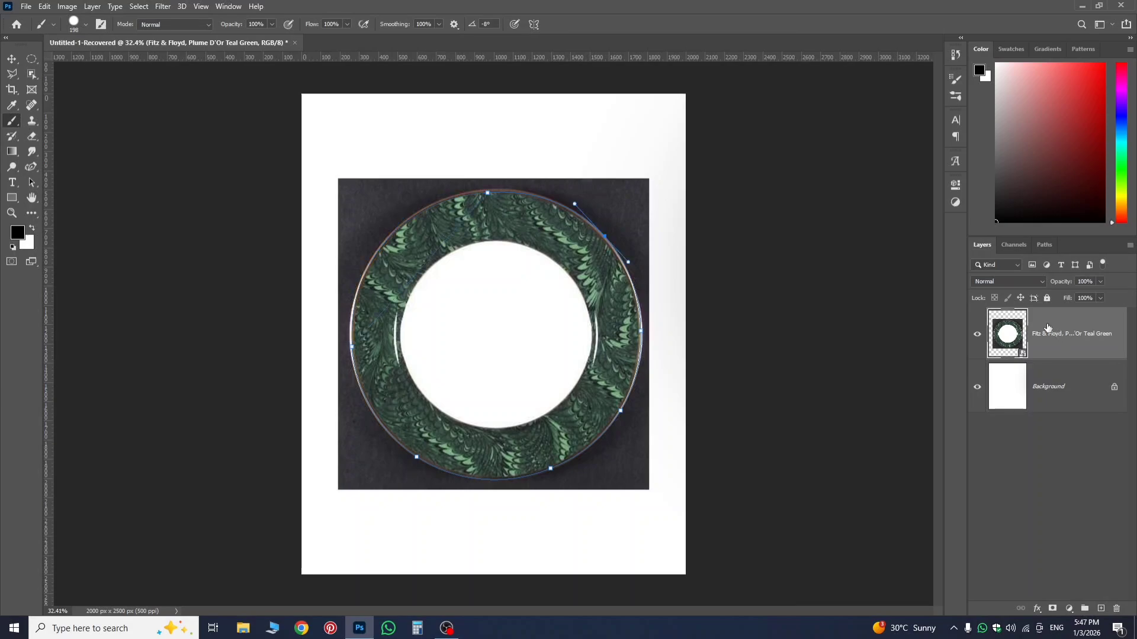
key("ctrl+z")
key("ctrl+z")
key("ctrl+z")
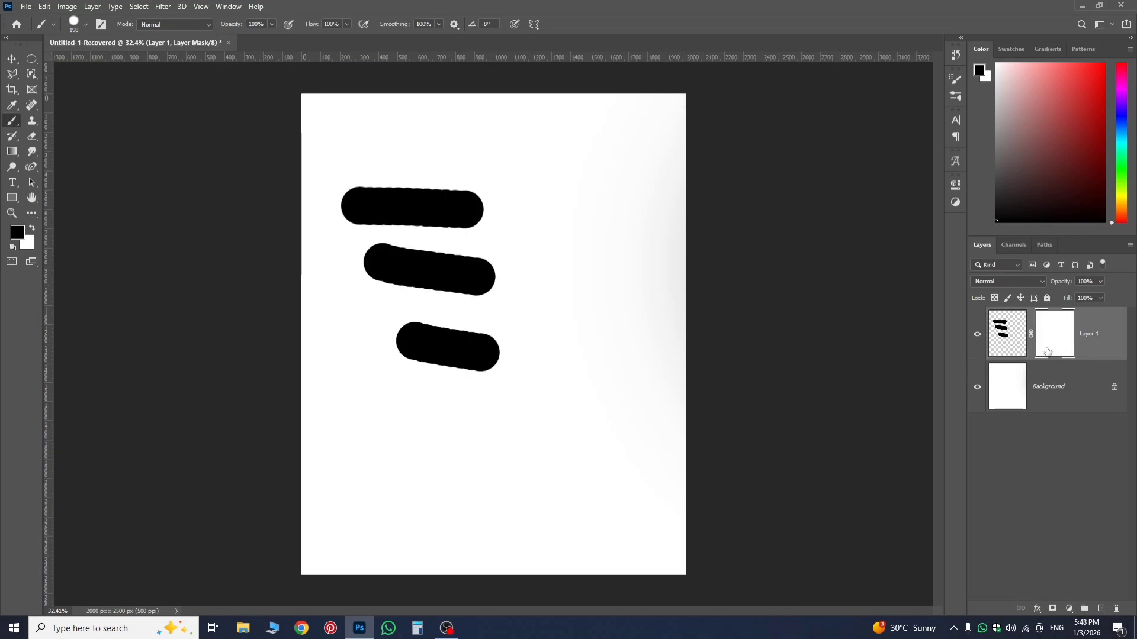
Paint black on Layer 1's mask to hide the start of the uppermost stroke, and paint white to restore it.
left_click(32, 230)
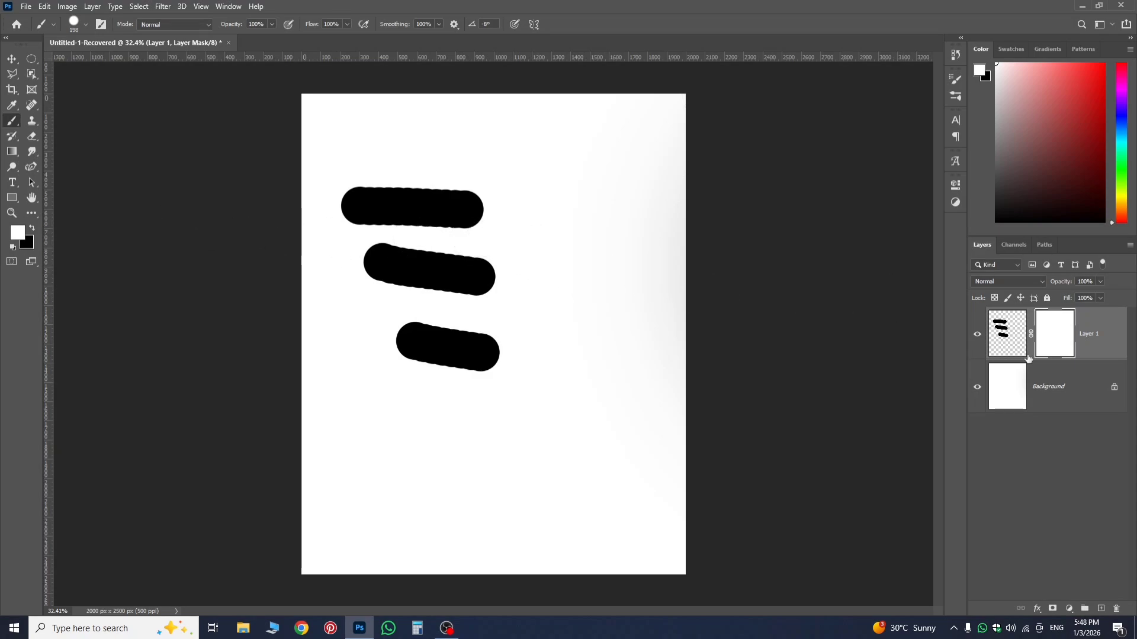
left_click(33, 229)
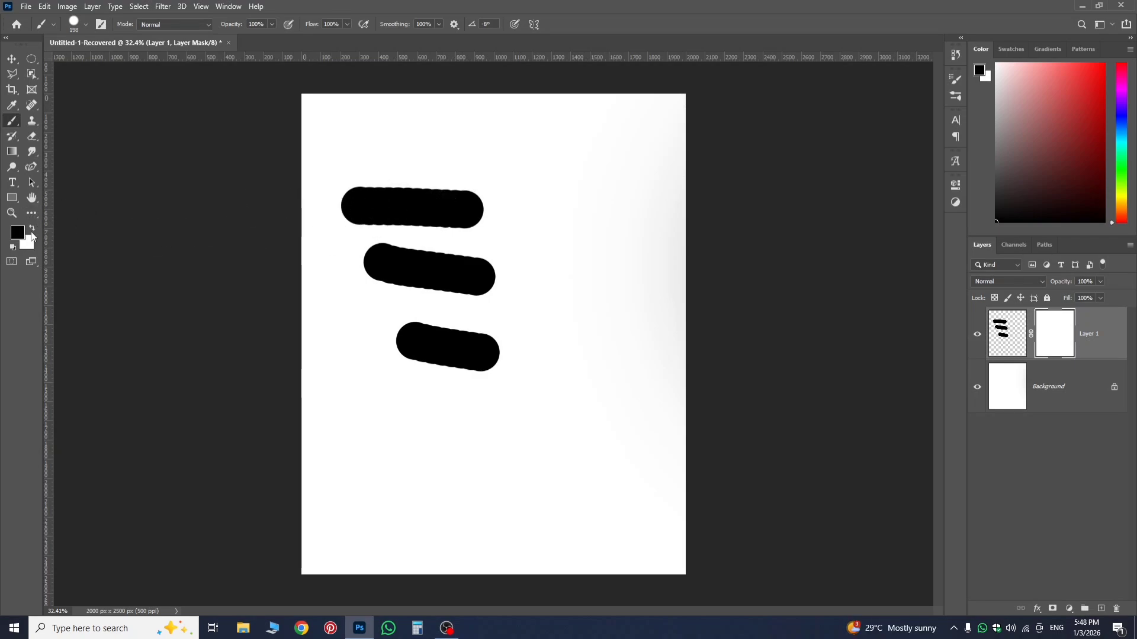
left_click_drag(332, 208, 385, 214)
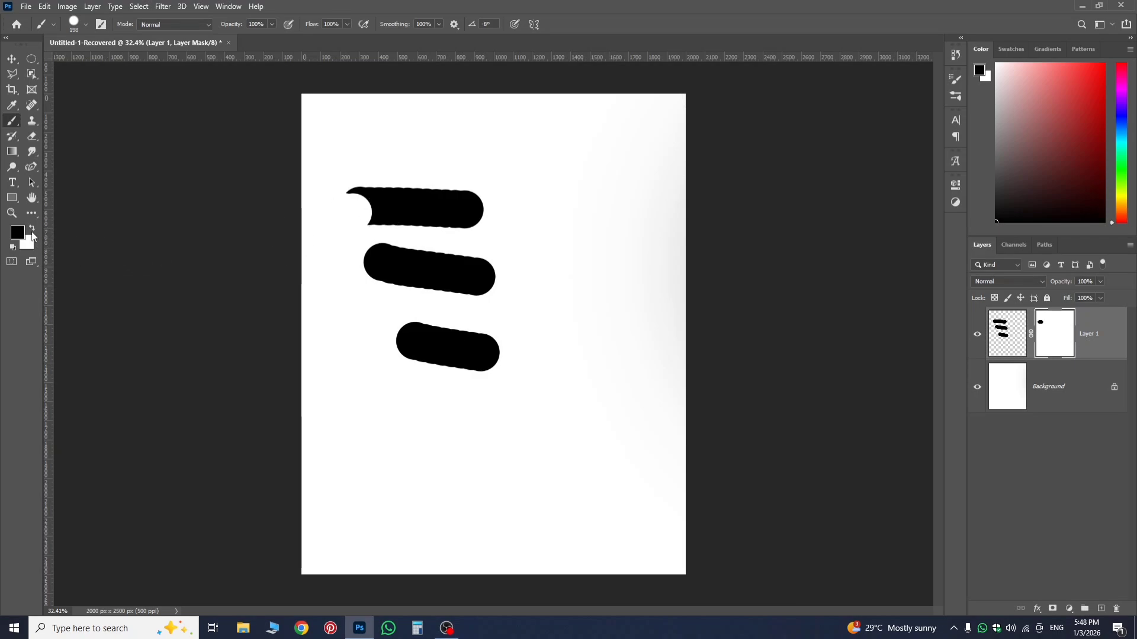
left_click(32, 233)
mouse_move(319, 206)
left_mouse_down()
mouse_move(370, 214)
mouse_move(359, 209)
left_mouse_up()
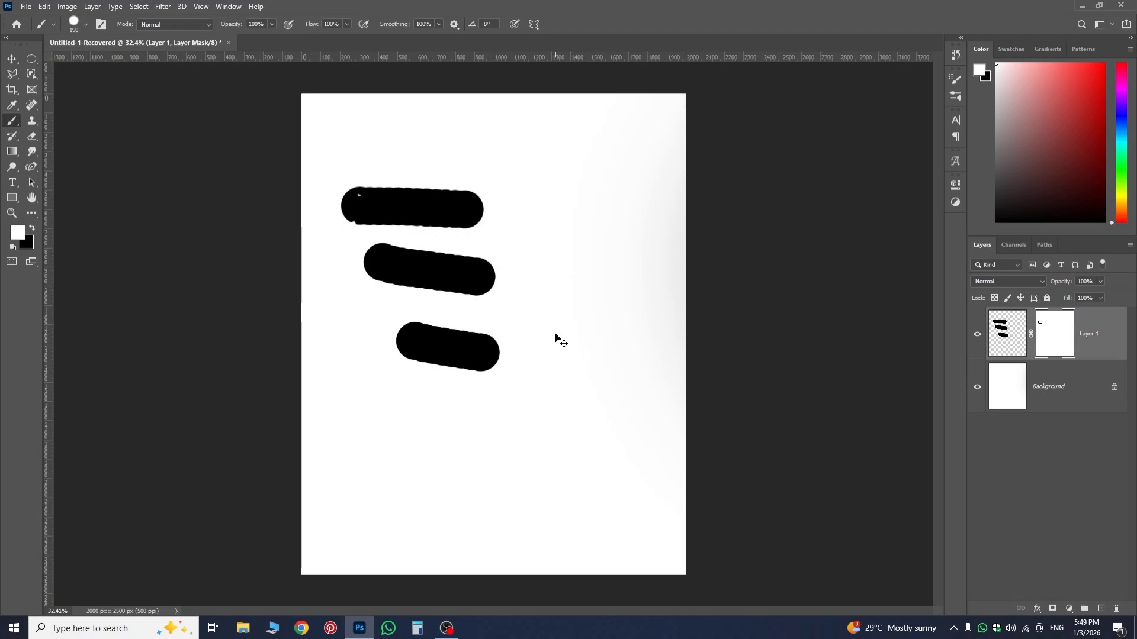
Undo the mask painting, the three black strokes and Layer 1 until only the Background layer is left.
key("ctrl+z")
key("ctrl+z")
key("ctrl+z")
key("ctrl+z")
key("ctrl+z")
key("ctrl+z")
key("ctrl+z")
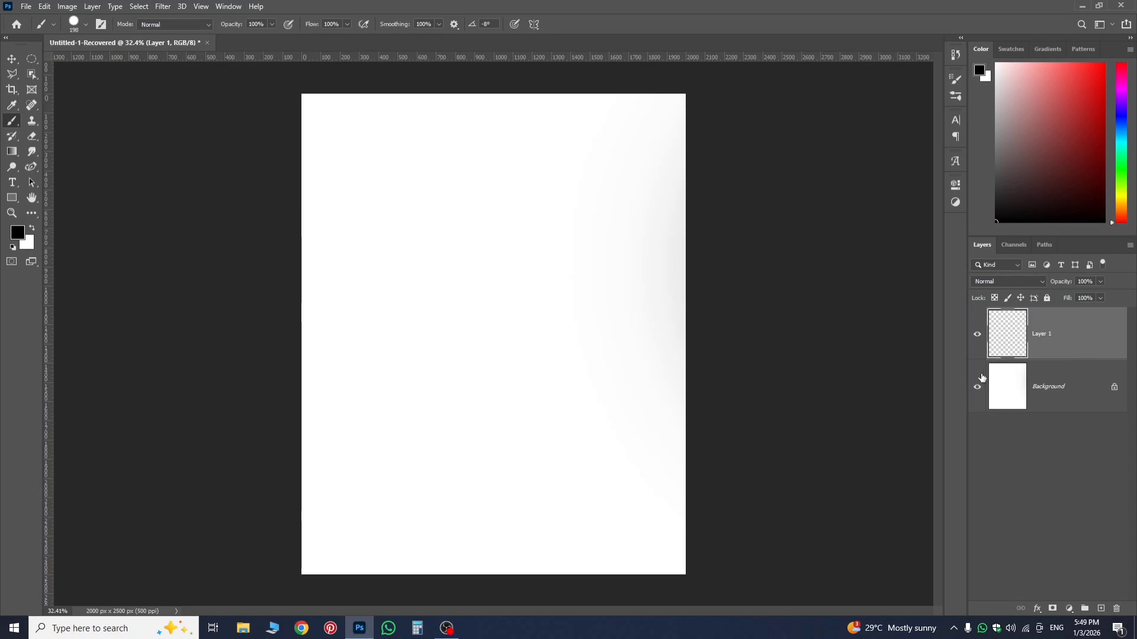
key("ctrl+z")
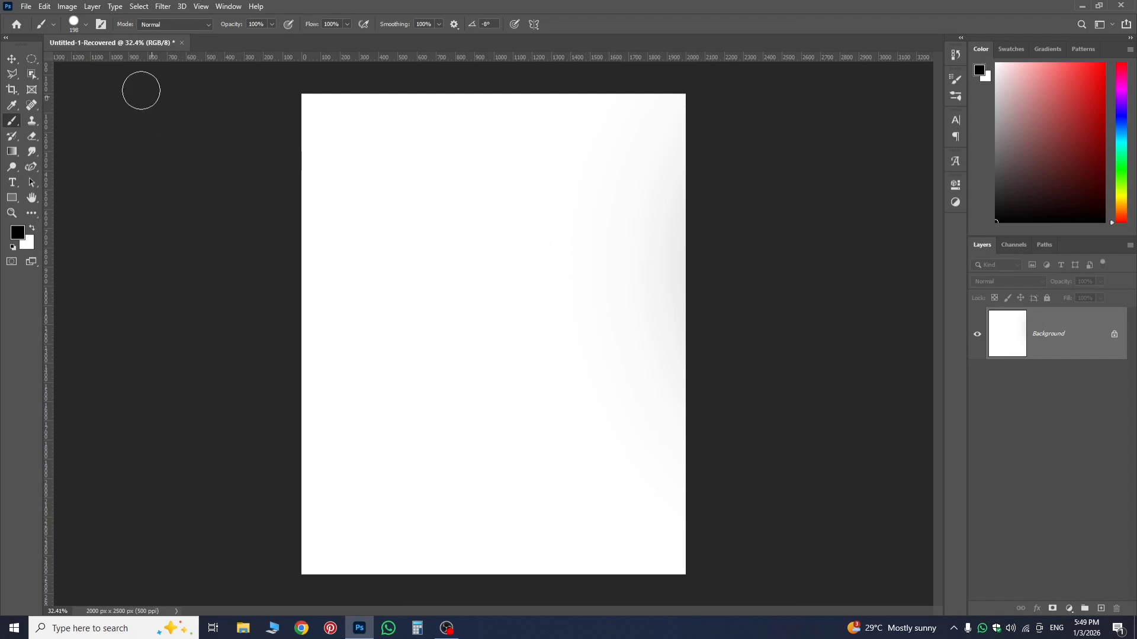
Place the download (21) photo from the Downloads folder as an embedded image.
left_click(11, 59)
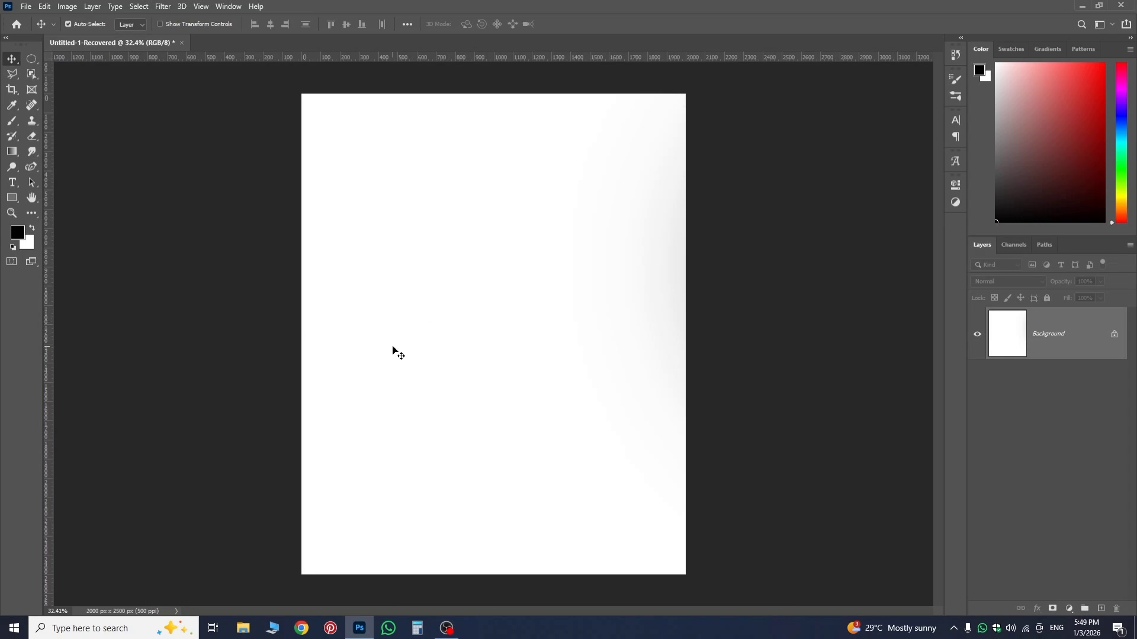
left_click(26, 6)
left_click(92, 241)
scroll(577, 307, "down", 4)
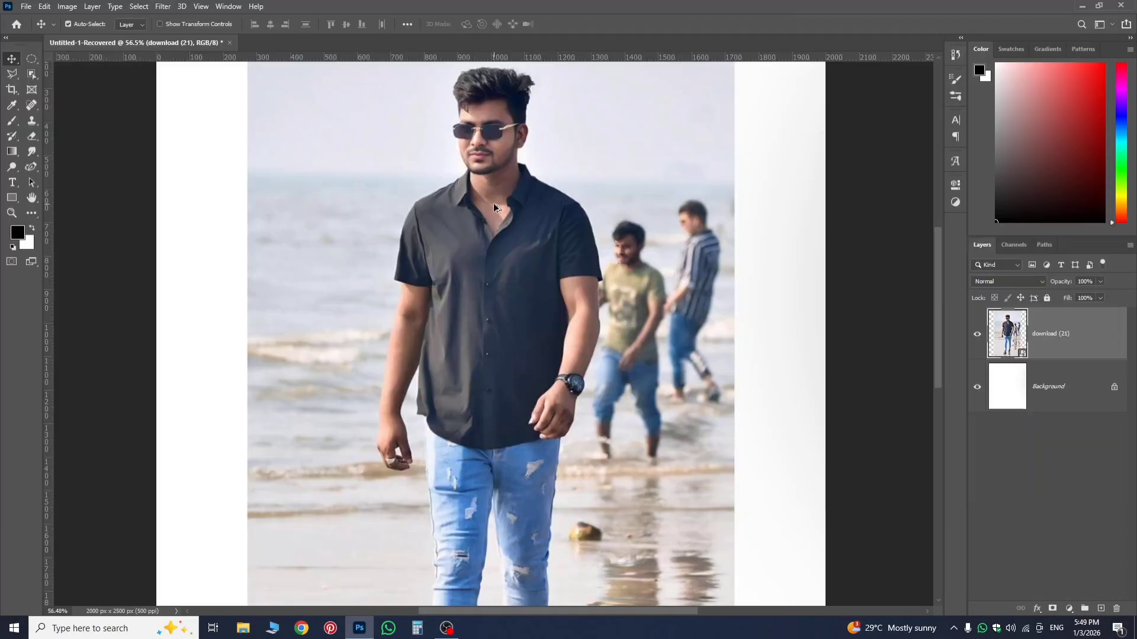
scroll(496, 197, "up", 4)
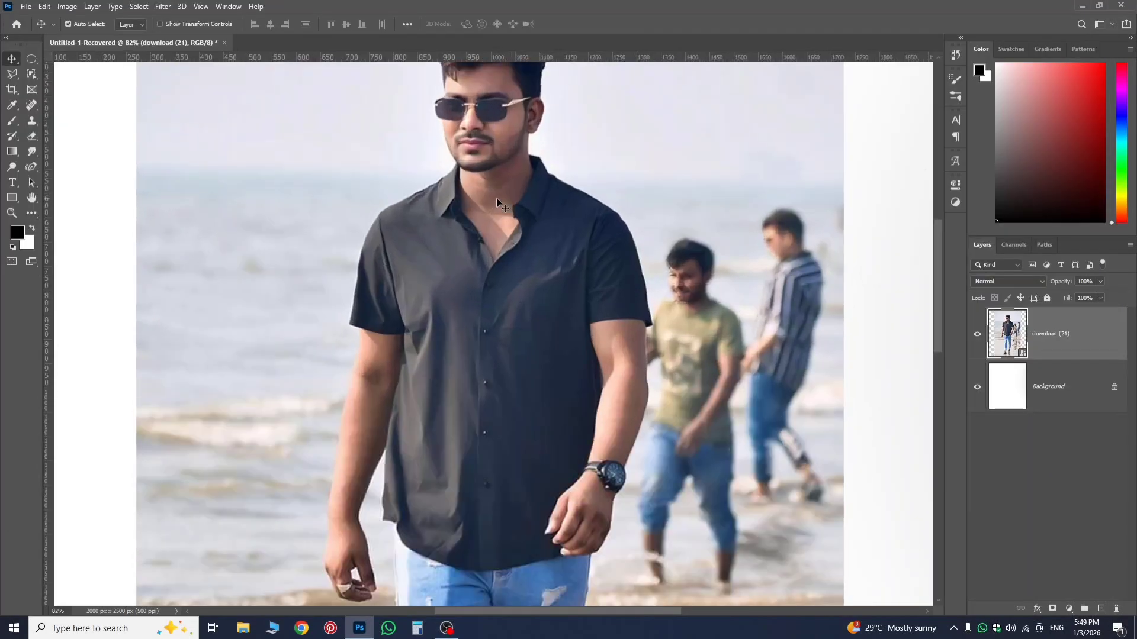
Start a Pen path along the front man's shoulder on the image's left side and up his collar to the chin.
scroll(496, 198, "up", 5)
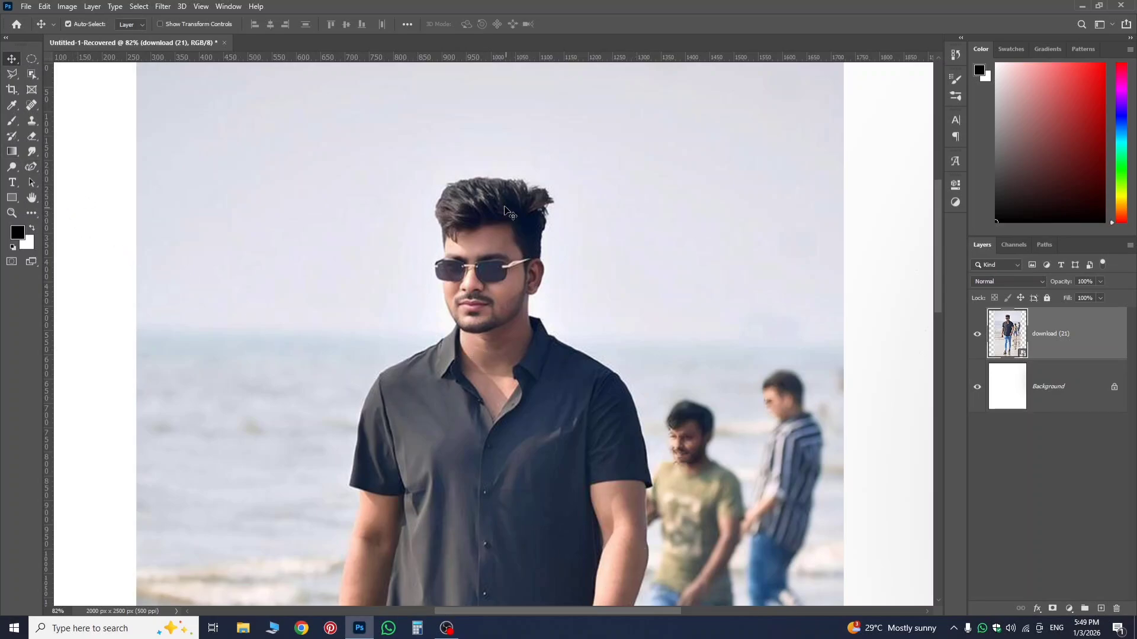
left_click(28, 168)
left_click(65, 167)
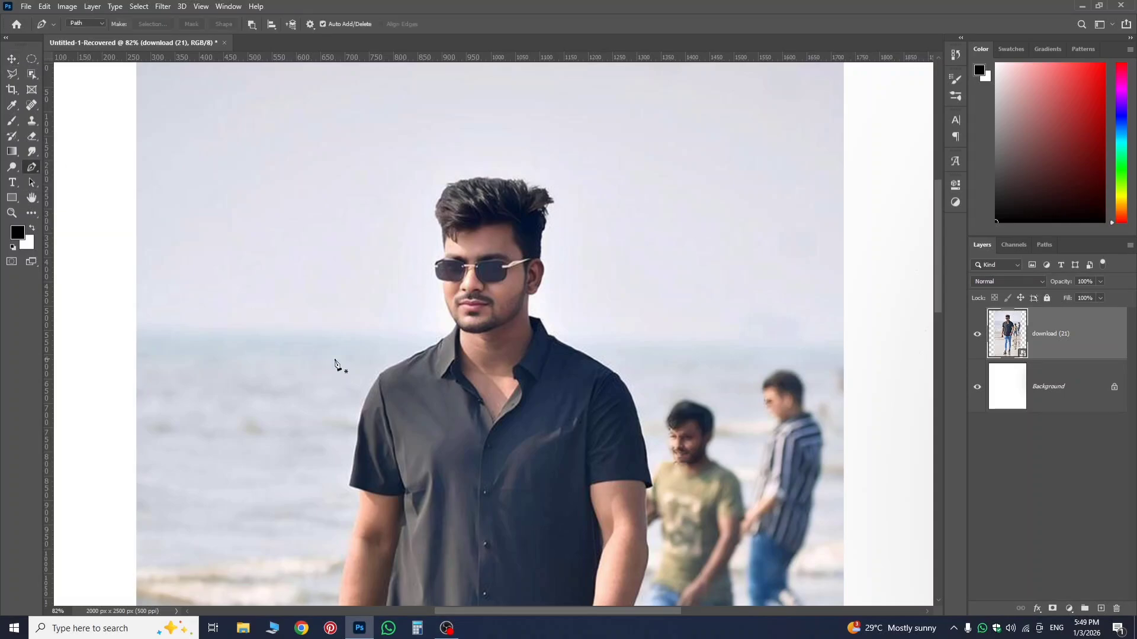
left_click(380, 376)
left_click(394, 368)
left_click_drag(407, 364, 413, 360)
left_click(424, 354)
left_click(430, 350)
left_click(435, 347)
left_click(442, 342)
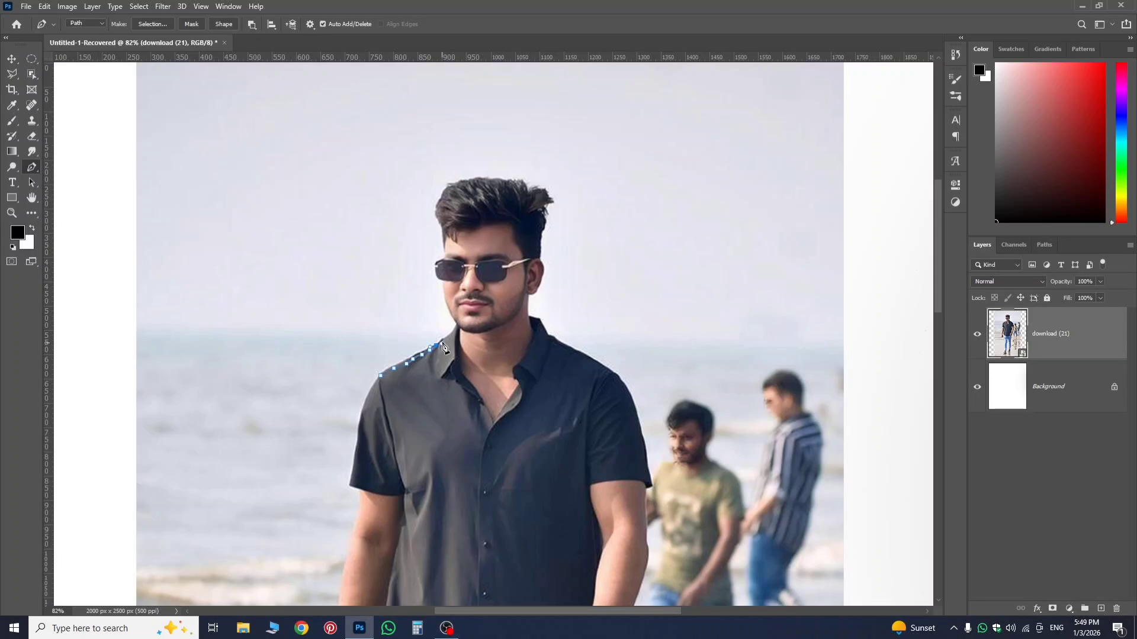
left_click(447, 338)
scroll(456, 320, "up", 6)
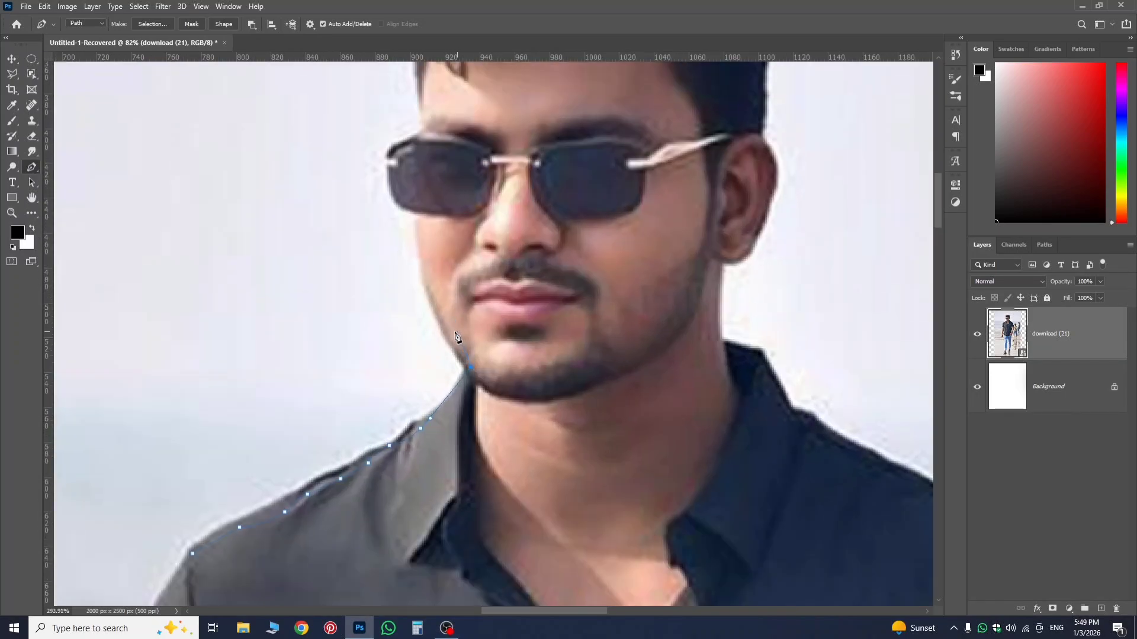
Continue the path up the man's cheek and around the outer edge of his sunglasses to the brow.
left_click(430, 308)
left_click(426, 286)
left_click(422, 256)
left_click(420, 234)
left_click(420, 229)
left_click(418, 222)
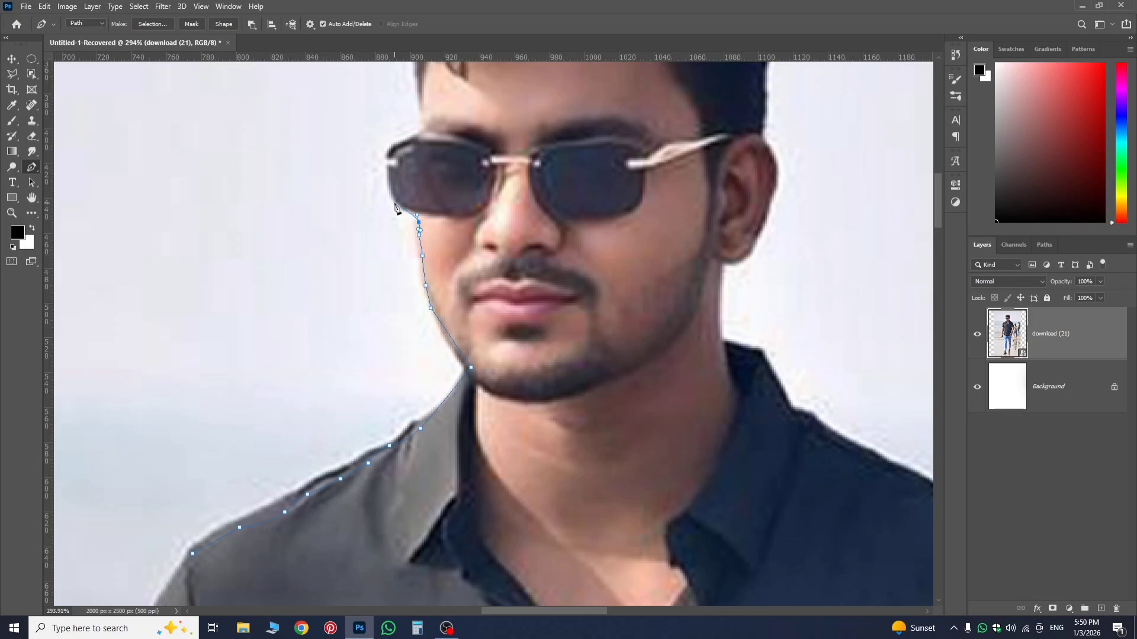
left_click(394, 200)
left_click(383, 164)
left_click(392, 153)
left_click(393, 147)
left_click(422, 131)
scroll(421, 135, "up", 3)
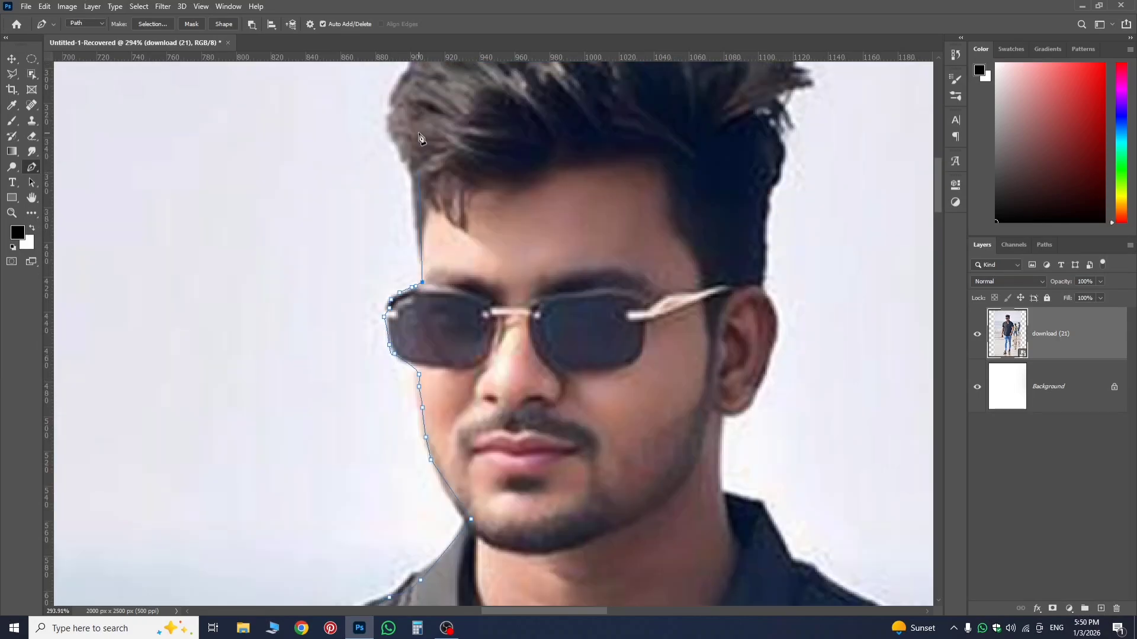
Continue the path from the brow up the temple and along the left edge of the hair.
scroll(418, 172, "up", 1)
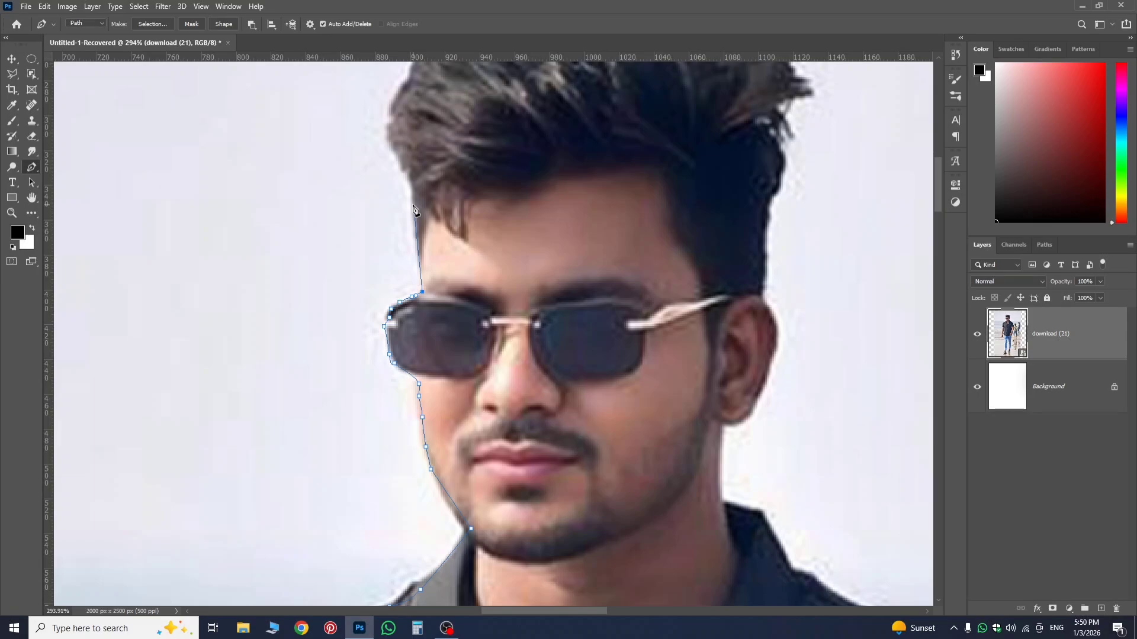
left_click(412, 205)
left_click(410, 189)
left_click_drag(396, 164, 396, 154)
key("ctrl+z")
key("ctrl+z")
left_click(409, 177)
left_click(406, 170)
left_click(403, 154)
left_click(392, 144)
left_click(391, 132)
left_click(393, 122)
left_click(396, 110)
left_click(400, 97)
scroll(409, 103, "up", 2)
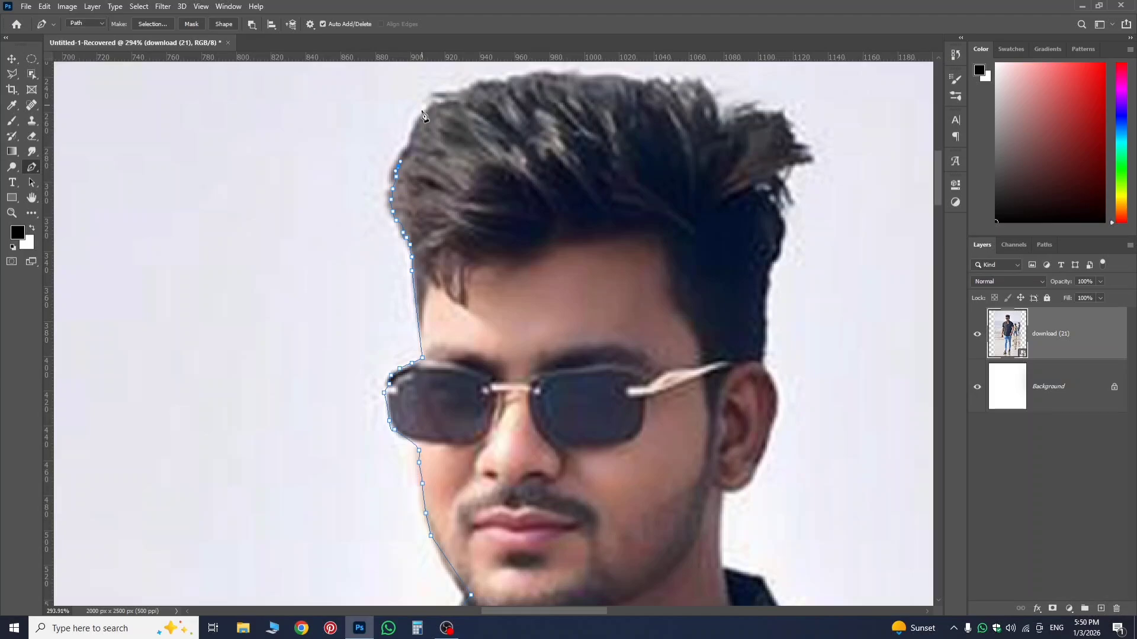
Trace the path around the hair's upper left curve and across the top of the hair.
scroll(422, 114, "up", 2)
left_click(411, 221)
left_click(421, 193)
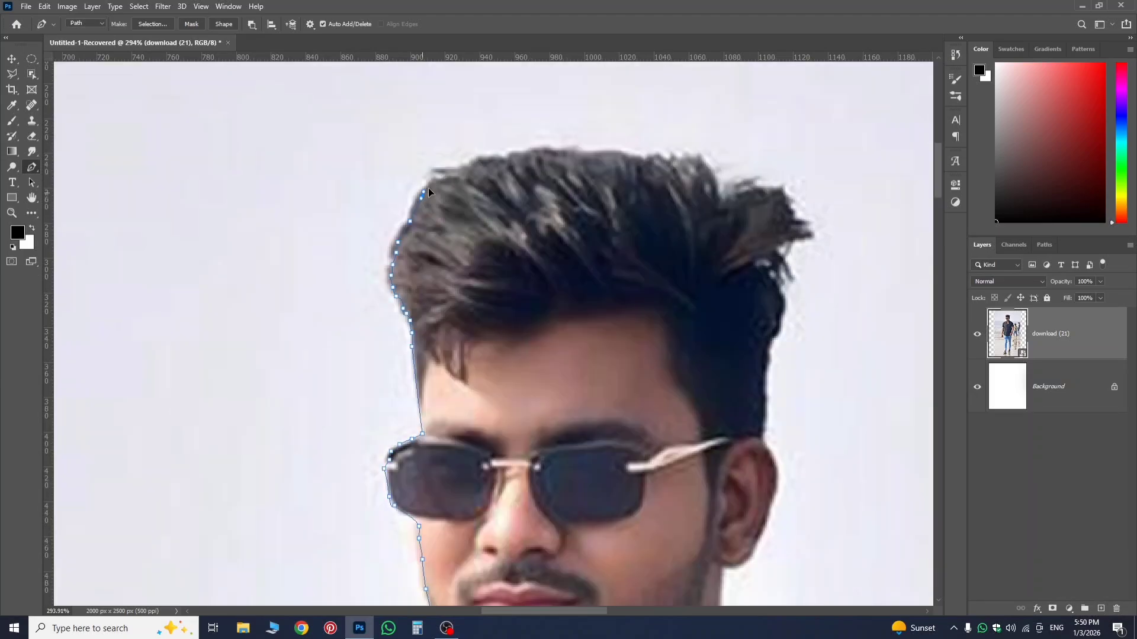
left_click(432, 184)
left_click(439, 180)
left_click(451, 177)
left_click(460, 170)
left_click(470, 165)
left_click(477, 163)
left_click(487, 161)
left_click(500, 160)
left_click(508, 161)
left_click(517, 157)
left_click(530, 152)
left_click(545, 152)
left_click(563, 153)
left_click(578, 155)
left_click(592, 155)
left_click(615, 155)
left_click(620, 155)
left_click(630, 160)
left_click(654, 160)
left_click(666, 159)
left_click(689, 161)
Follow the protruding hair tuft on the right side of the head and the notch beneath it with path points.
left_click(707, 176)
left_click(720, 193)
left_click(726, 202)
left_click(739, 198)
left_click(751, 194)
left_click(758, 195)
left_click(779, 204)
left_click(792, 215)
left_click(798, 229)
left_click(772, 247)
left_click(769, 251)
left_click(777, 257)
left_click(786, 274)
left_click(777, 276)
left_click(775, 286)
left_click(780, 296)
left_click(782, 310)
Continue the path down the right edge of the hair and around the ear to below the earlobe.
left_click(777, 330)
left_click(768, 336)
left_click(765, 345)
left_click(765, 351)
left_click(763, 374)
left_click(760, 393)
left_click(765, 406)
left_click(761, 421)
left_click(765, 445)
left_click(767, 521)
left_click(758, 542)
left_click(737, 561)
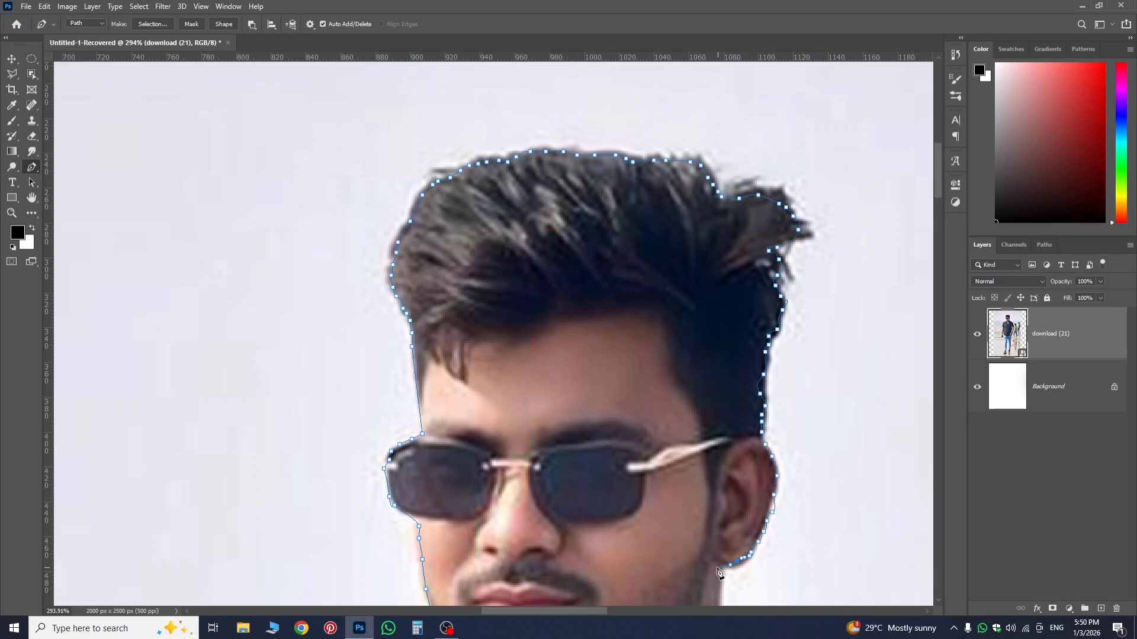
left_click(715, 566)
Extend the path down the neck, over the right side of the collar and along the right shoulder.
scroll(717, 568, "down", 3)
left_click(723, 450)
left_click_drag(747, 461, 758, 462)
left_click_drag(767, 466, 770, 480)
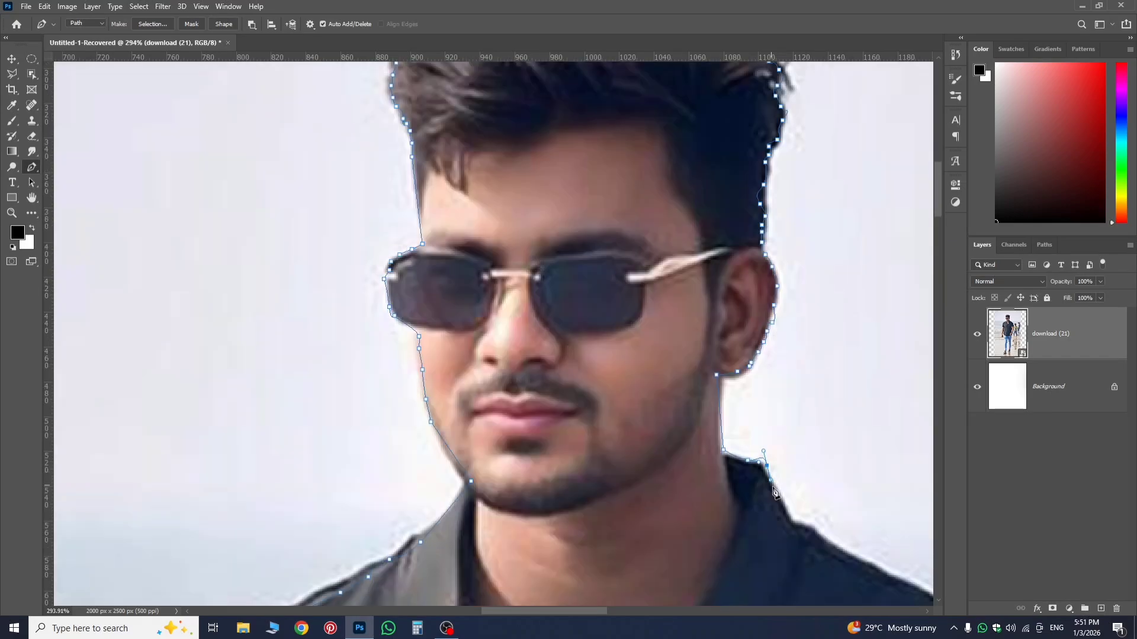
left_click(781, 498)
left_click(786, 513)
left_click(791, 521)
left_click_drag(807, 532, 802, 558)
left_click(889, 575)
left_click_drag(931, 595, 934, 603)
Bring the path back across the man's chest and close it at the starting point on the left shoulder.
scroll(734, 503, "down", 4)
left_click_drag(770, 502, 553, 511)
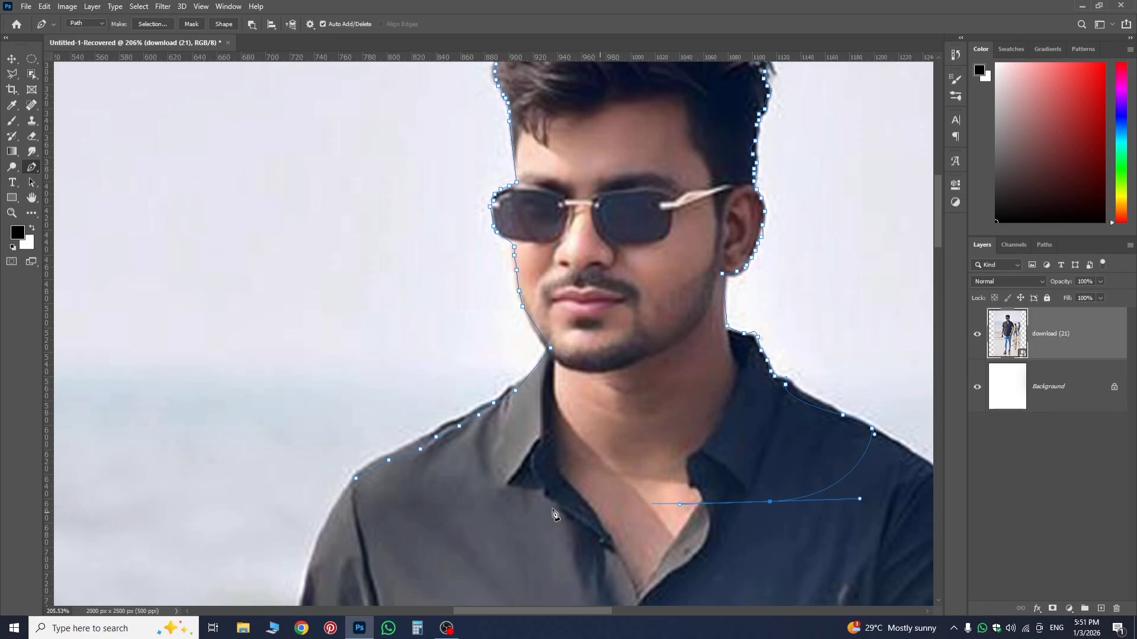
left_click(545, 511)
left_click(463, 497)
left_click(412, 488)
left_click(356, 479)
Make a selection from the closed path and turn it into an inverted layer mask that isolates the man's head and shoulders.
scroll(592, 331, "up", 1)
right_click(618, 302)
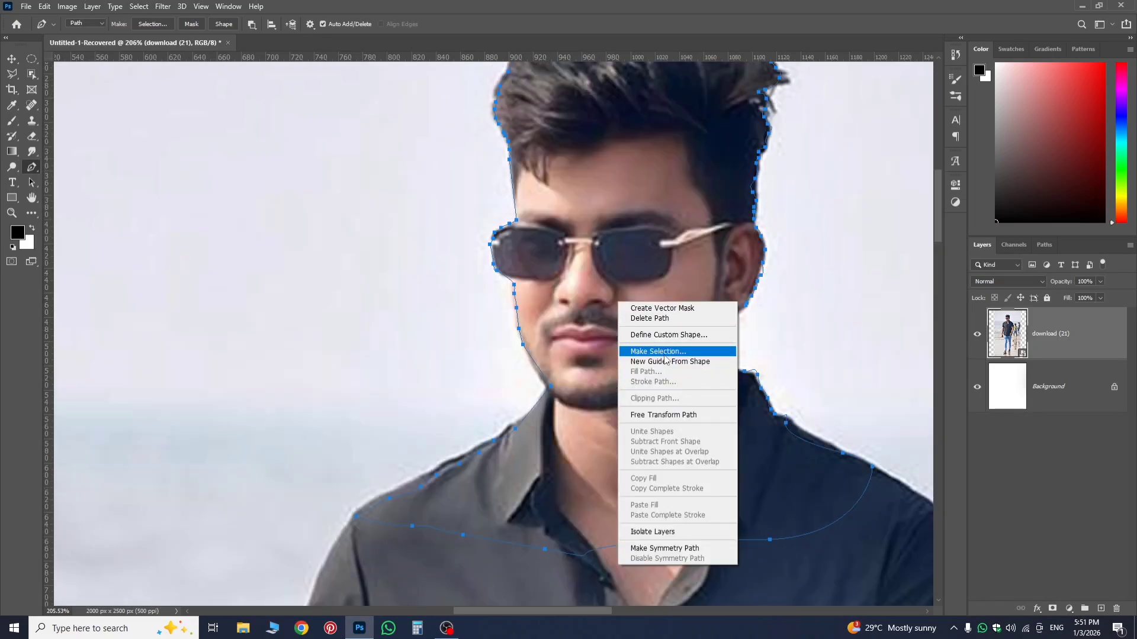
left_click(664, 353)
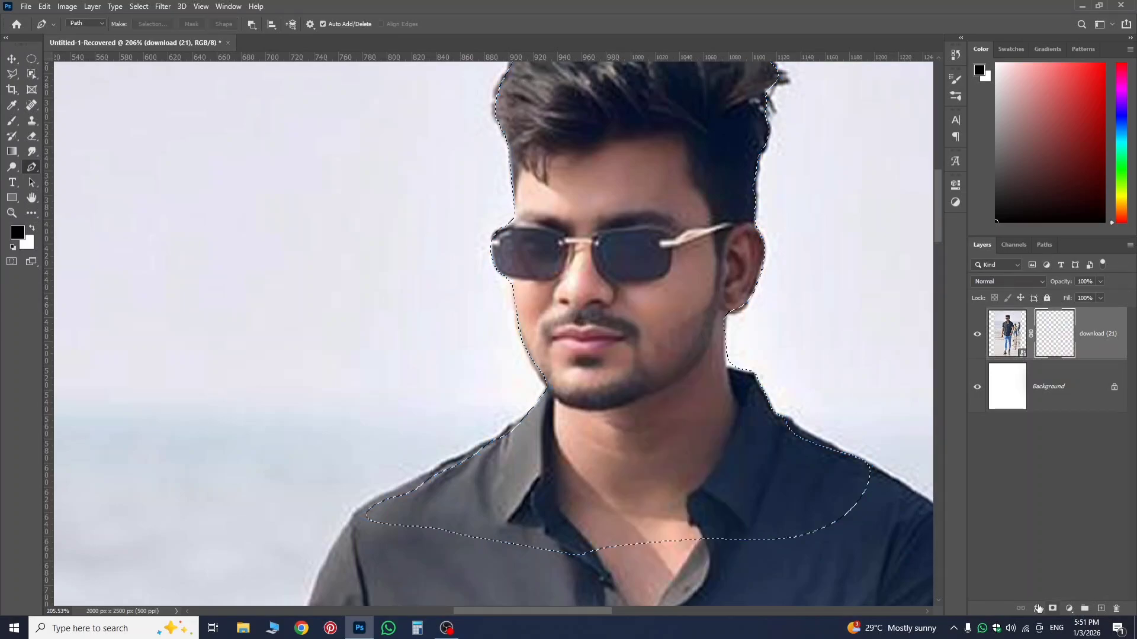
left_click(1052, 609, "alt")
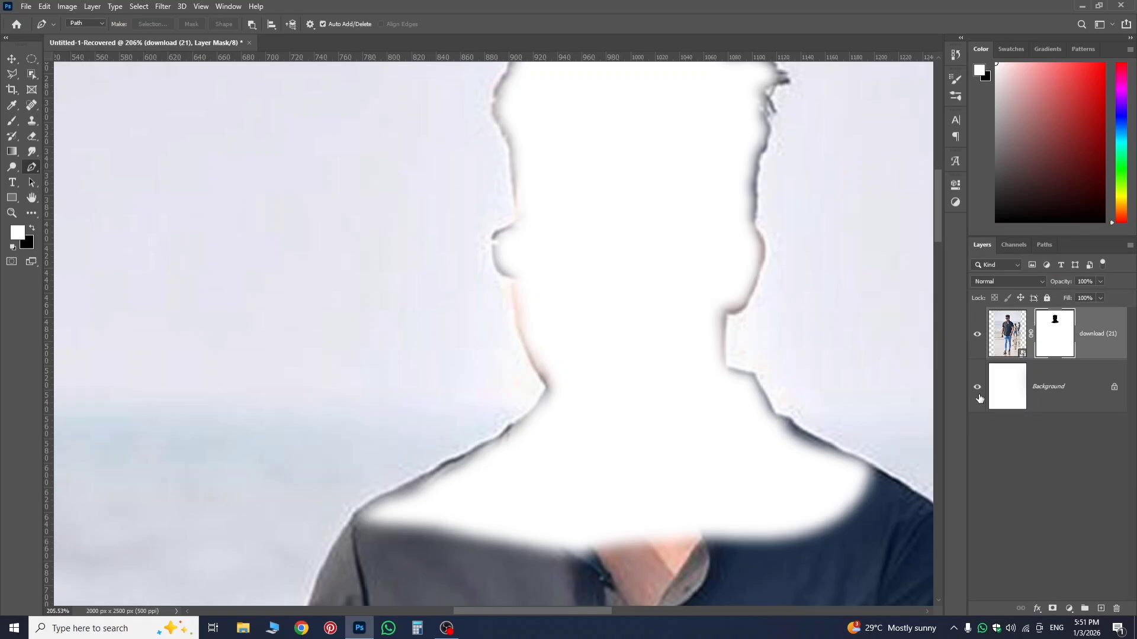
key("ctrl+i")
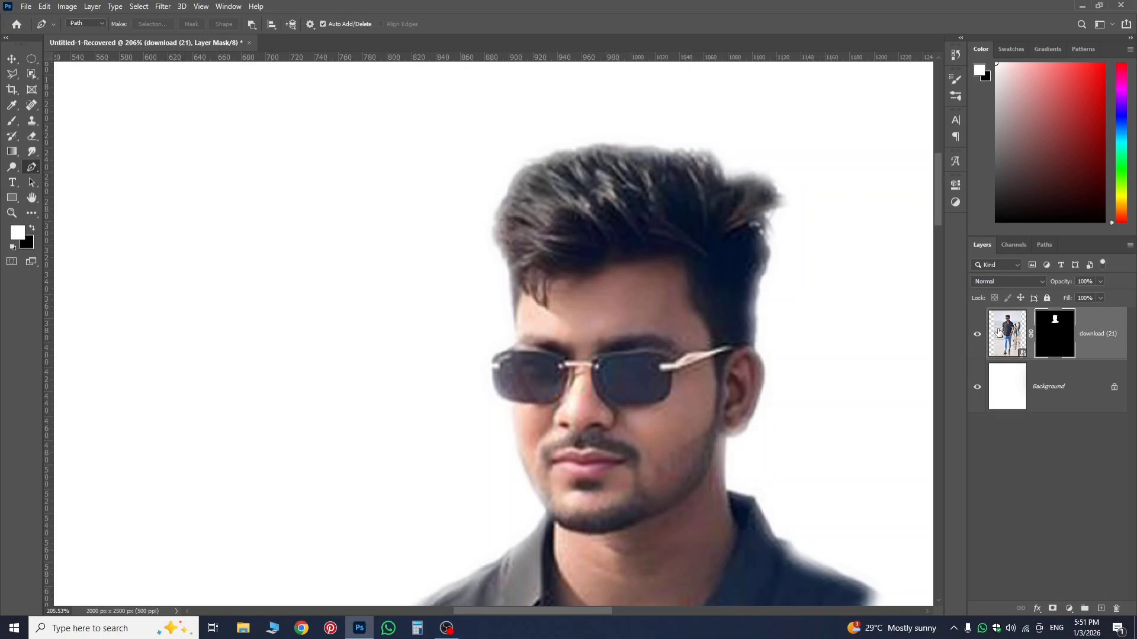
Open the Select and Mask workspace for the portrait layer's mask.
right_click(1009, 341)
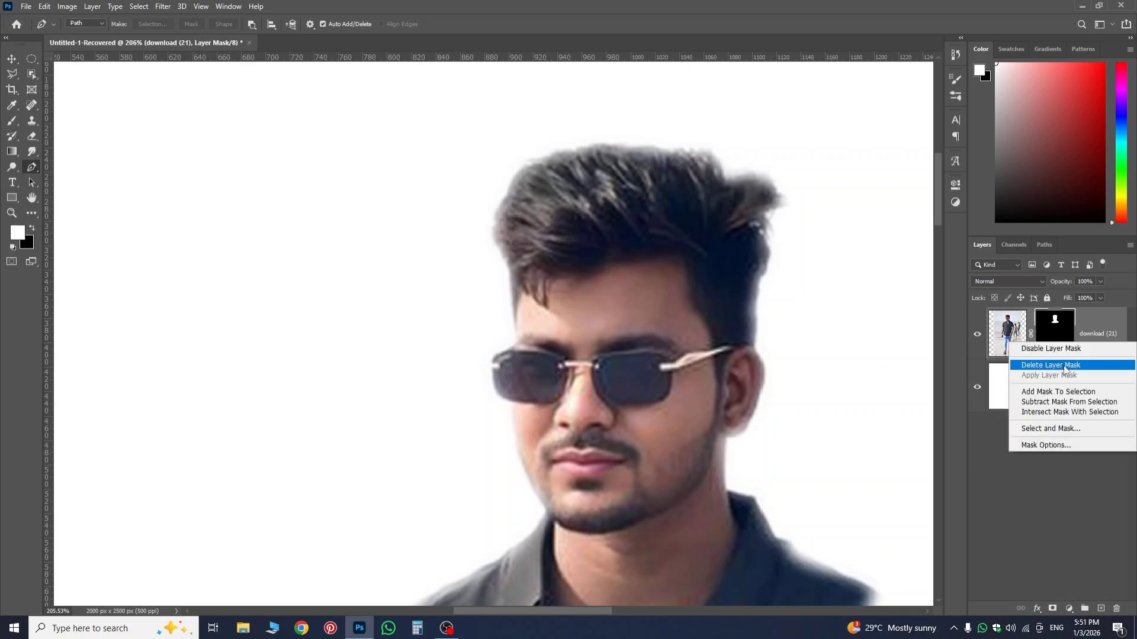
left_click(1052, 430)
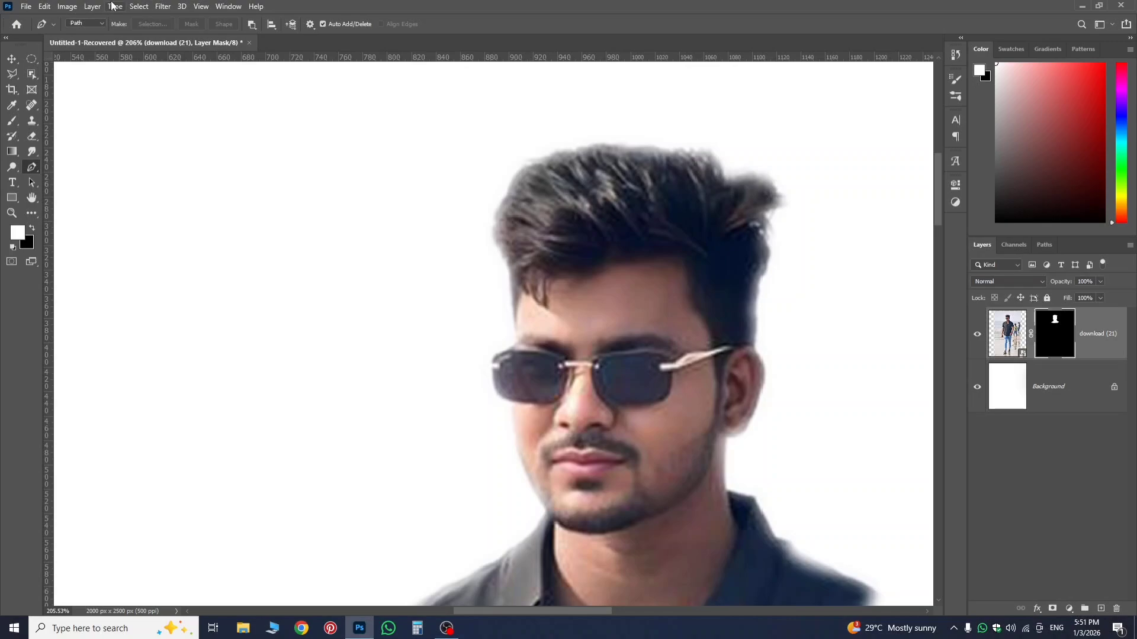
left_click(138, 7)
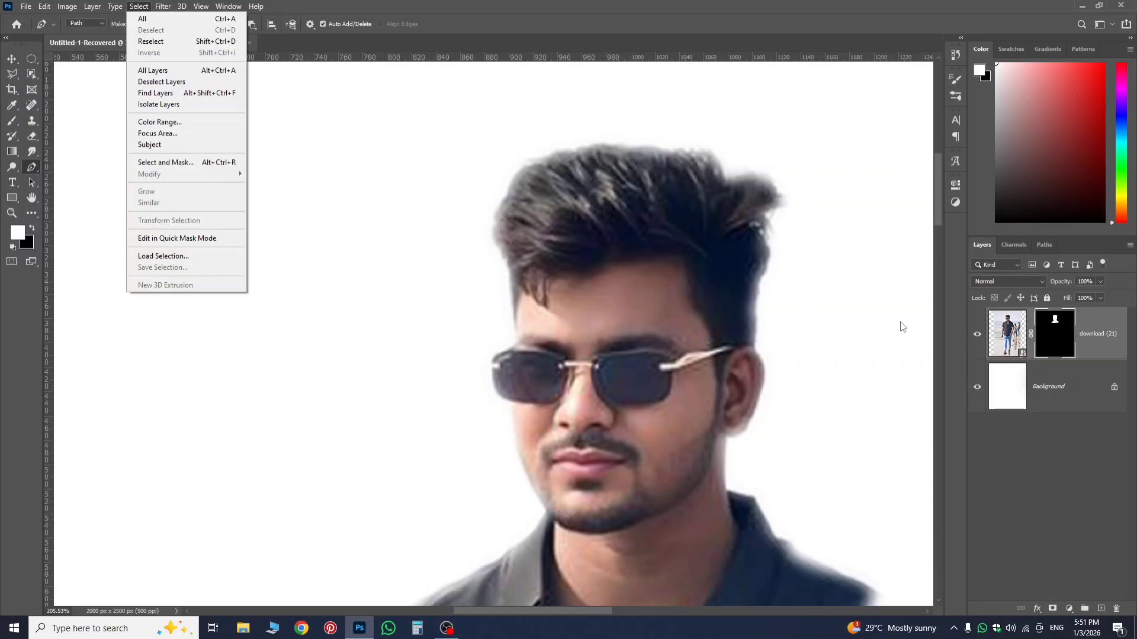
left_click(154, 164)
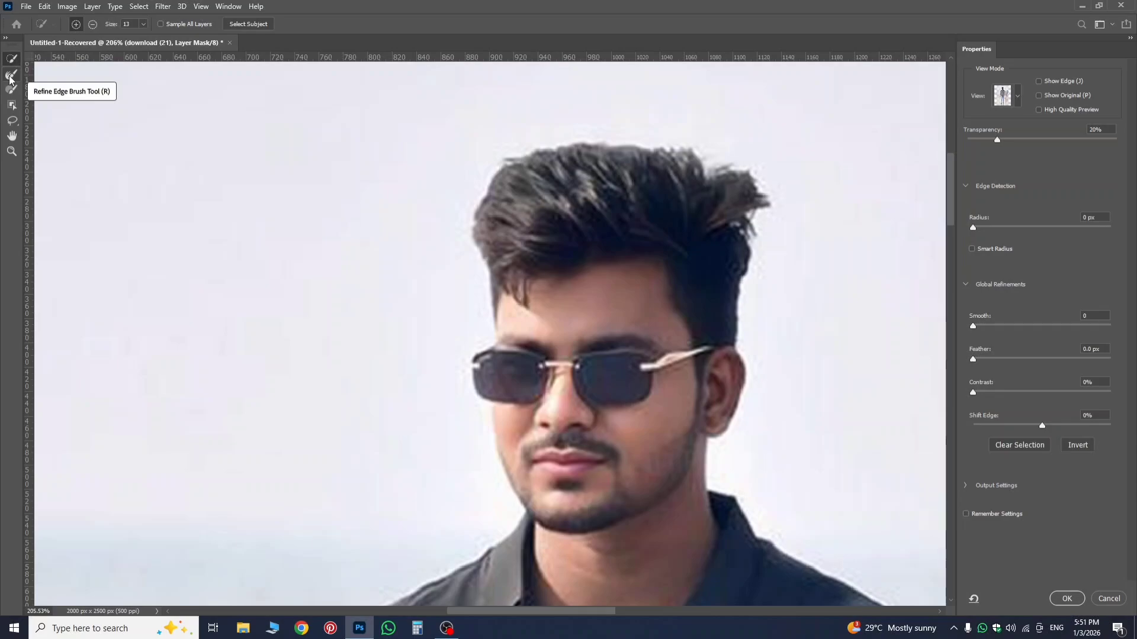
Set the Refine Edge Brush to a soft 24 px tip and the preview transparency to 95%.
left_click(10, 76)
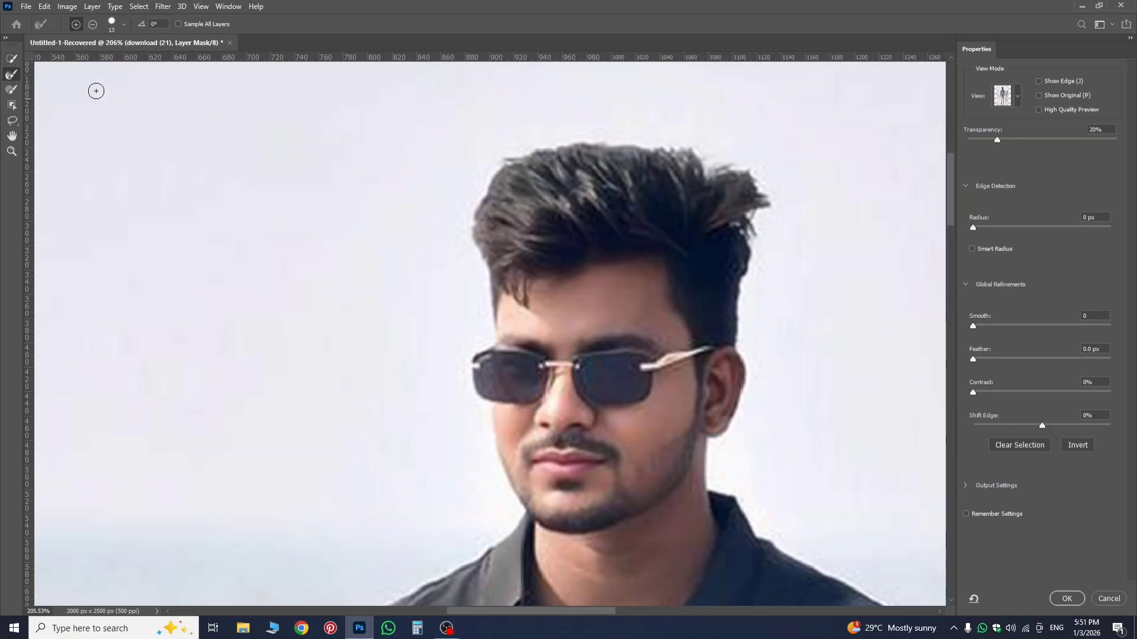
left_click(116, 24)
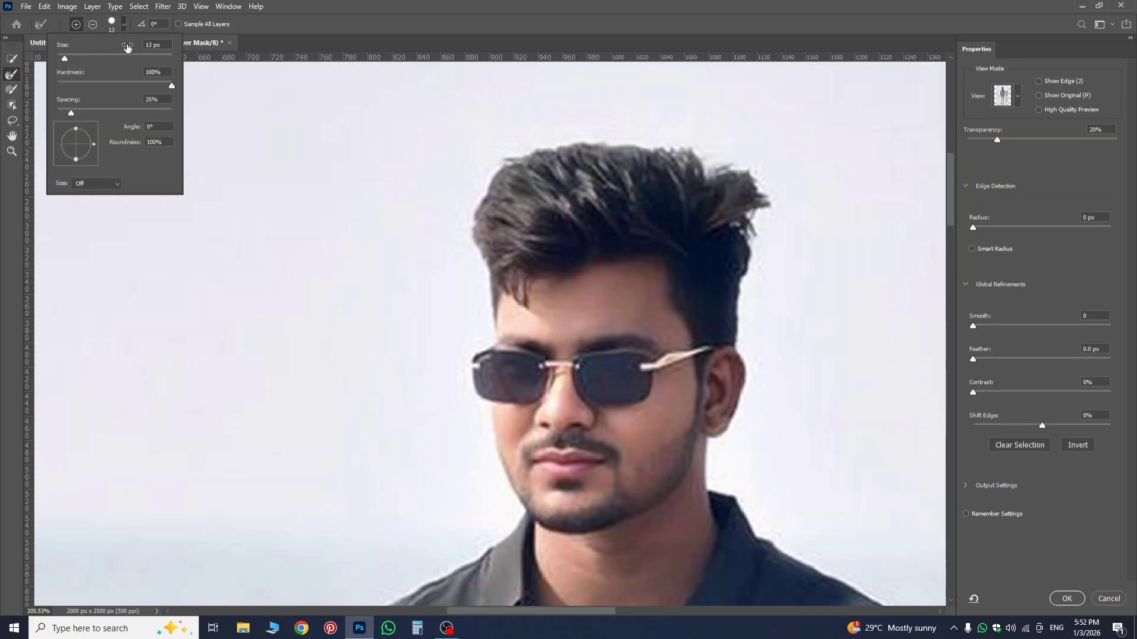
left_click_drag(154, 45, 144, 46)
type("24")
left_click_drag(170, 86, 6, 97)
left_click_drag(997, 140, 1109, 161)
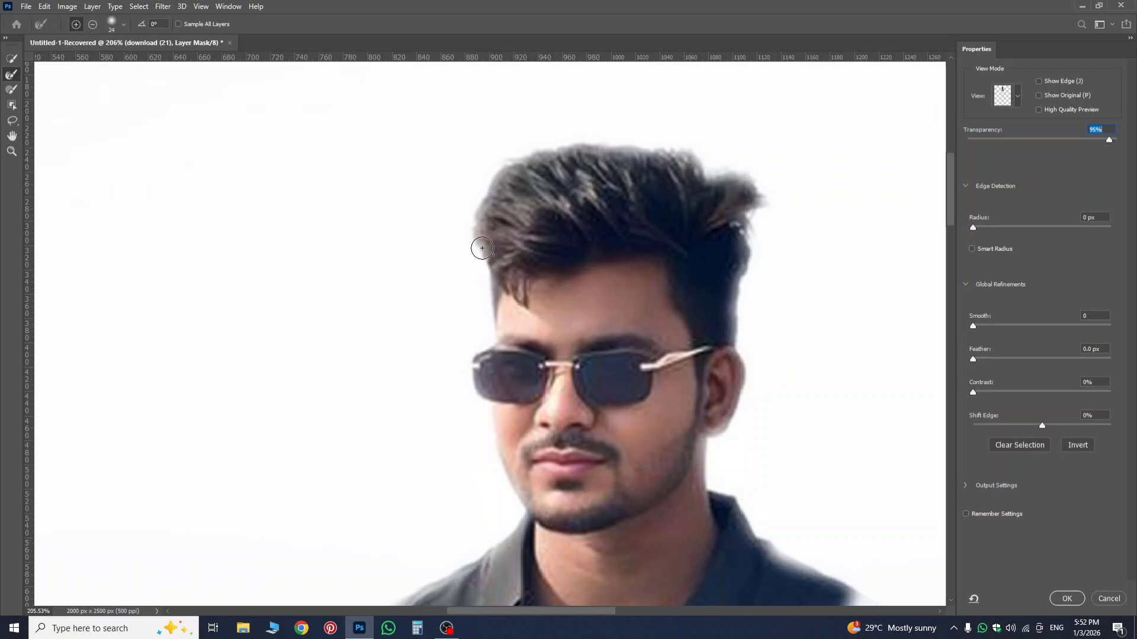
Brush the Refine Edge Brush along the left, top and right outline of the hair and apply the refined mask.
left_click_drag(477, 249, 480, 221)
left_click_drag(484, 206, 492, 189)
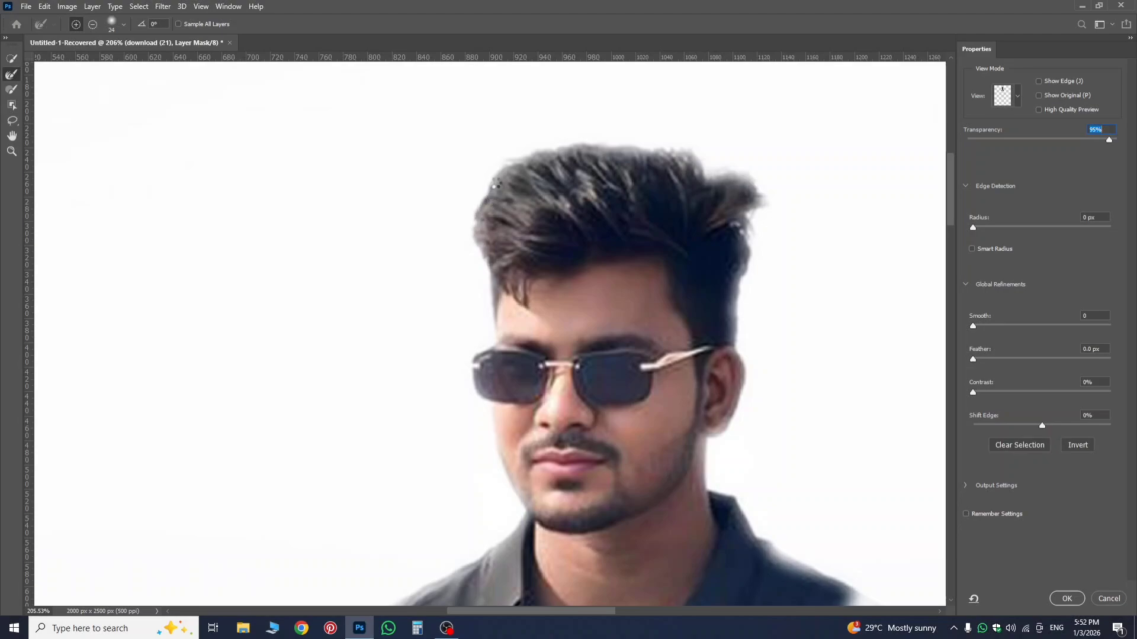
left_click(497, 176)
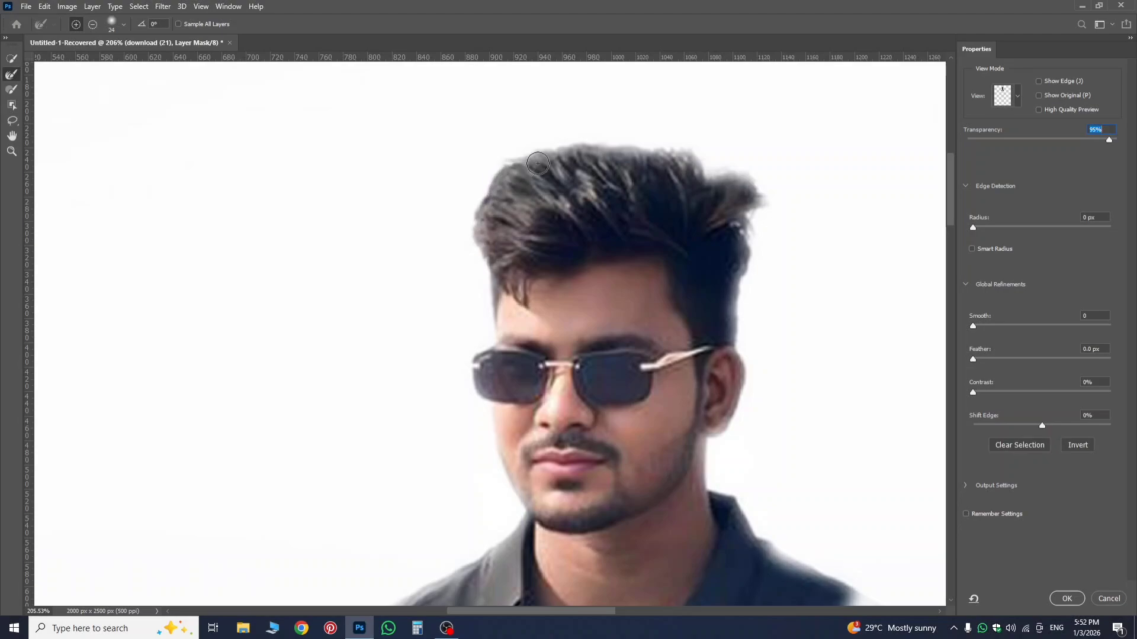
left_click_drag(520, 160, 478, 206)
left_click_drag(475, 251, 489, 310)
mouse_move(546, 151)
left_mouse_down()
mouse_move(629, 145)
mouse_move(599, 142)
mouse_move(619, 136)
mouse_move(613, 149)
mouse_move(690, 152)
mouse_move(666, 146)
mouse_move(695, 167)
mouse_move(654, 150)
mouse_move(706, 163)
mouse_move(711, 183)
mouse_move(751, 181)
mouse_move(747, 222)
mouse_move(754, 193)
mouse_move(681, 166)
mouse_move(724, 183)
mouse_move(742, 175)
mouse_move(714, 180)
mouse_move(723, 164)
mouse_move(677, 156)
left_mouse_up()
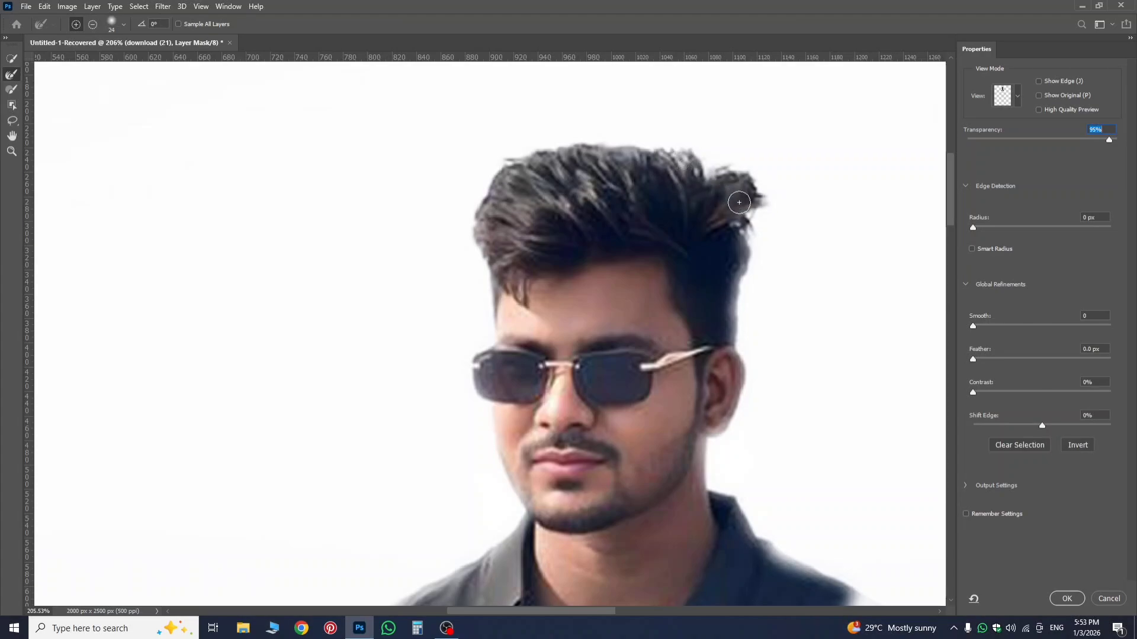
mouse_move(740, 228)
left_mouse_down()
mouse_move(754, 265)
mouse_move(739, 242)
left_mouse_up()
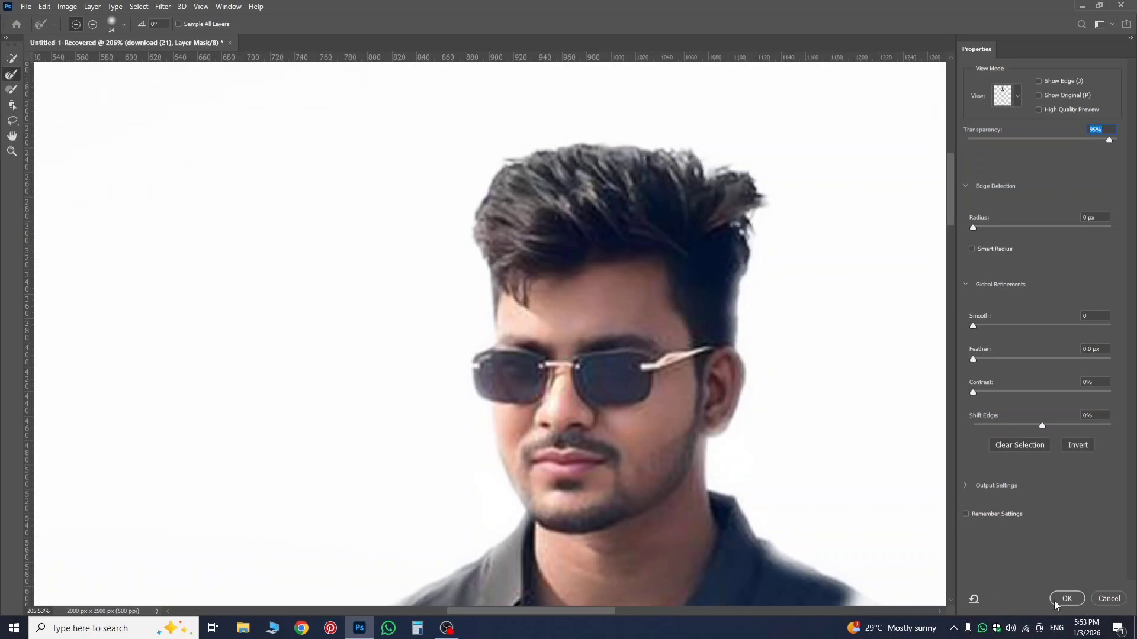
key("Return")
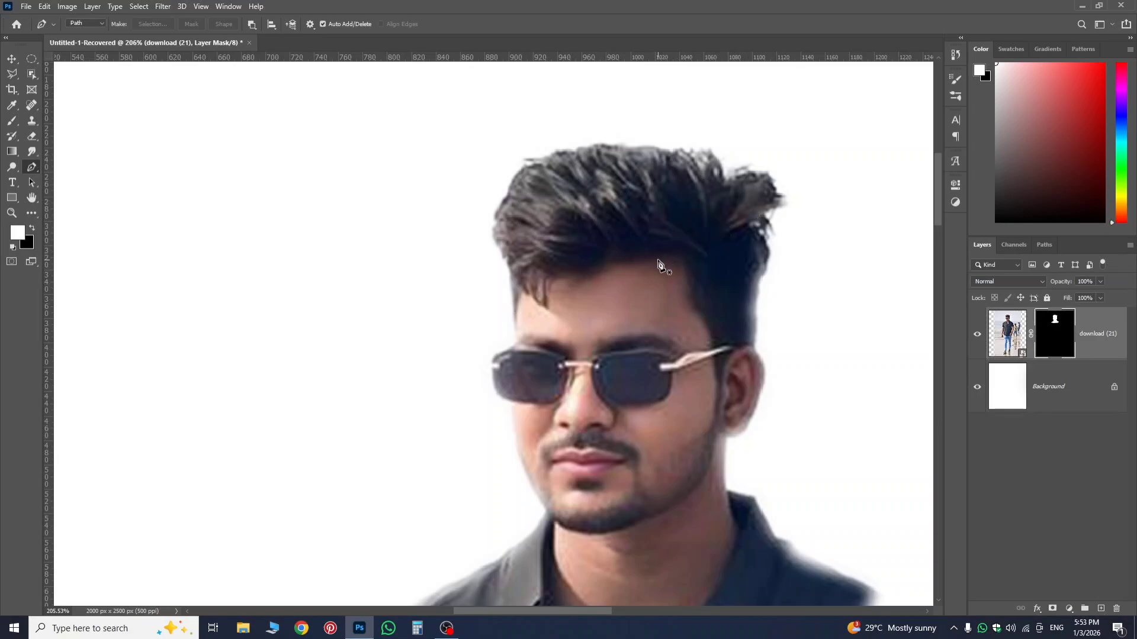
Undo and redo the mask refinement to compare the hair edge, and inspect the cut-out up close.
key("ctrl+z")
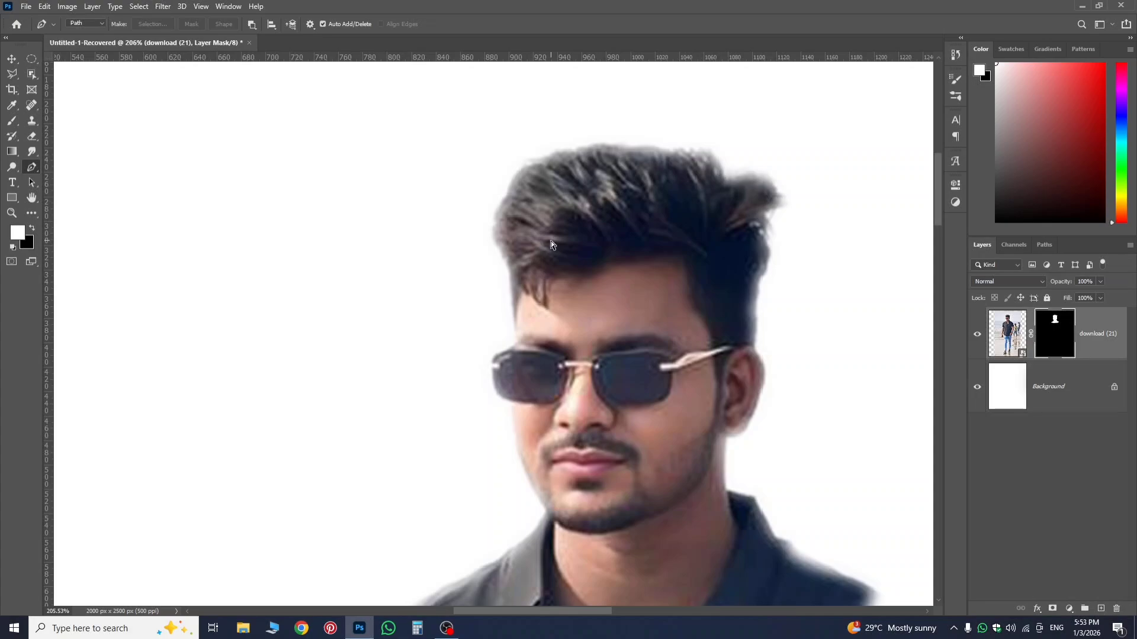
key("ctrl+shift+z")
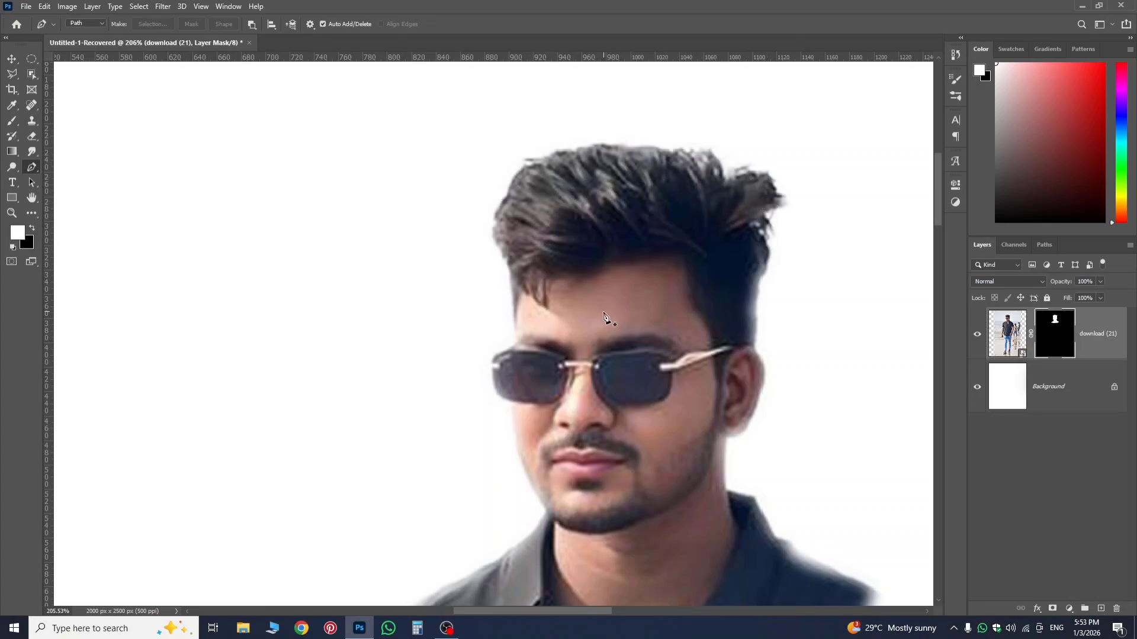
scroll(611, 318, "down", 1)
scroll(611, 318, "down", 5)
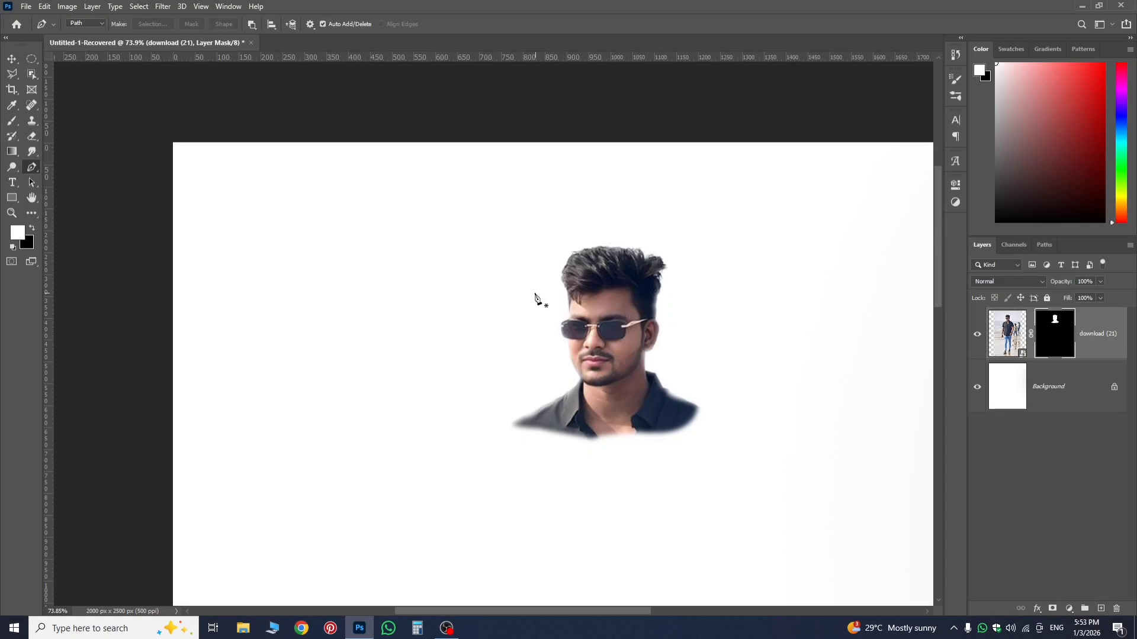
scroll(641, 284, "up", 3)
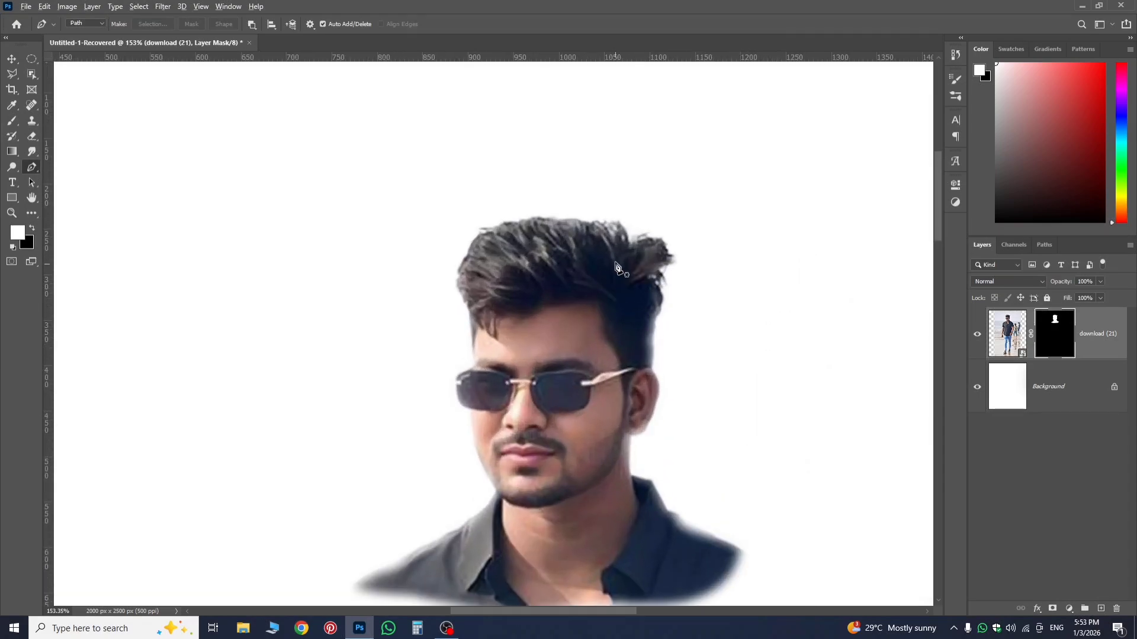
scroll(603, 261, "up", 3)
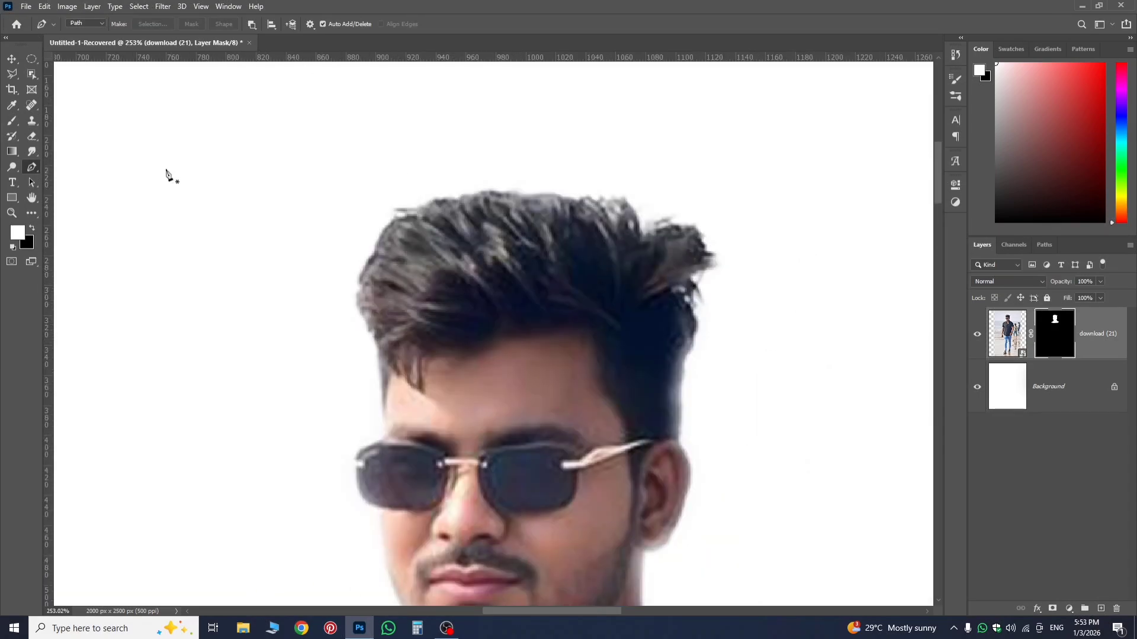
Delete the masked portrait layer, leaving only the background.
left_click(1087, 356)
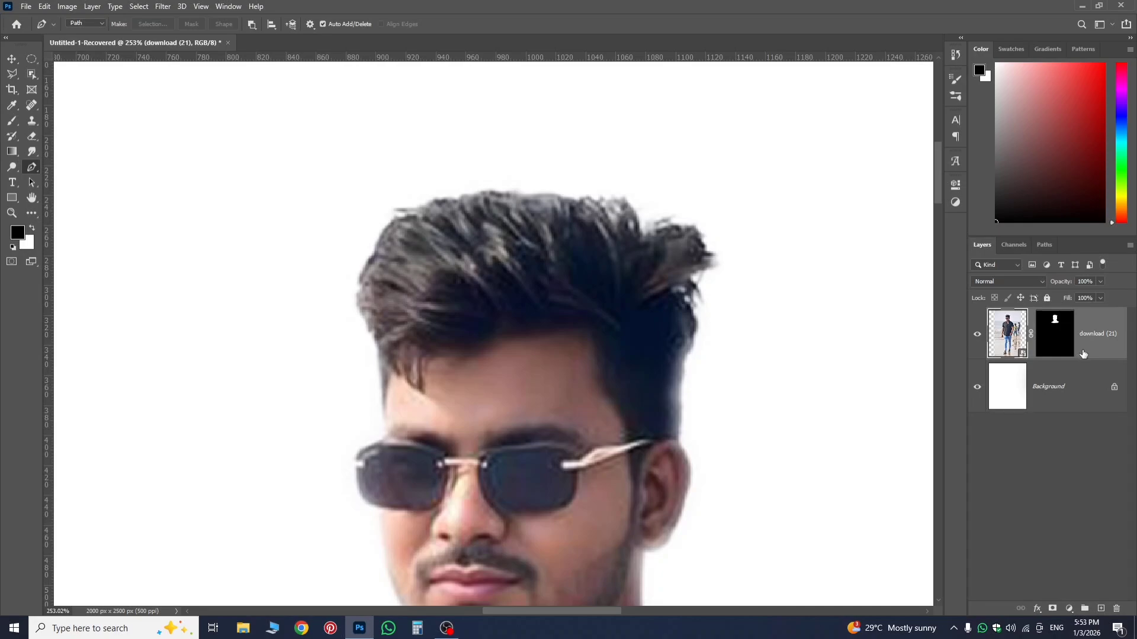
key("Delete")
scroll(447, 362, "down", 5)
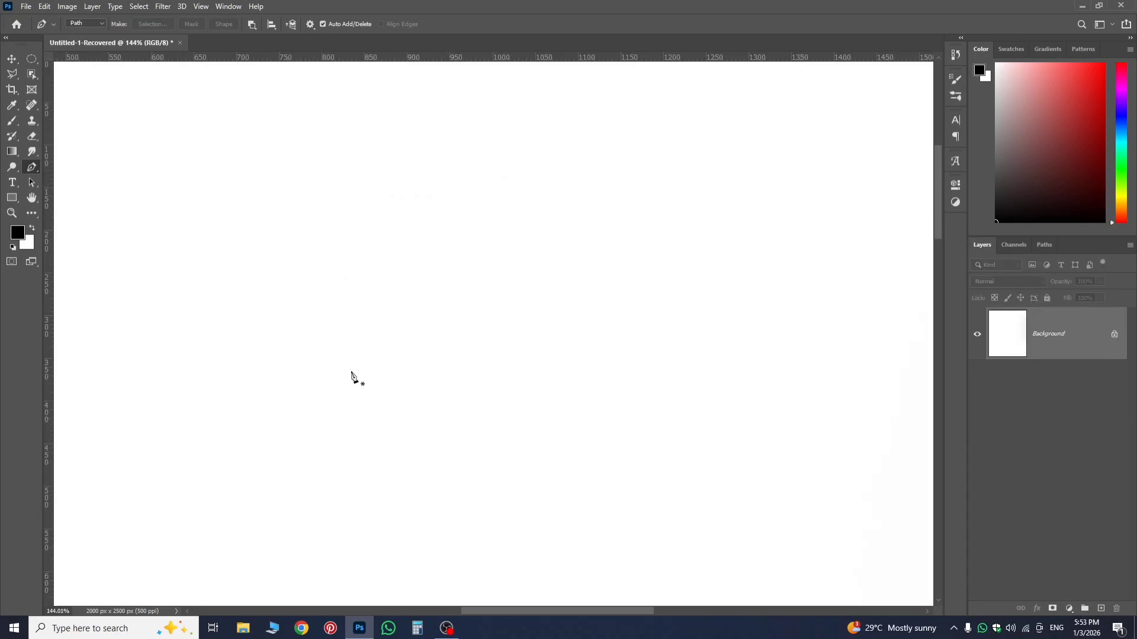
left_click(1069, 609)
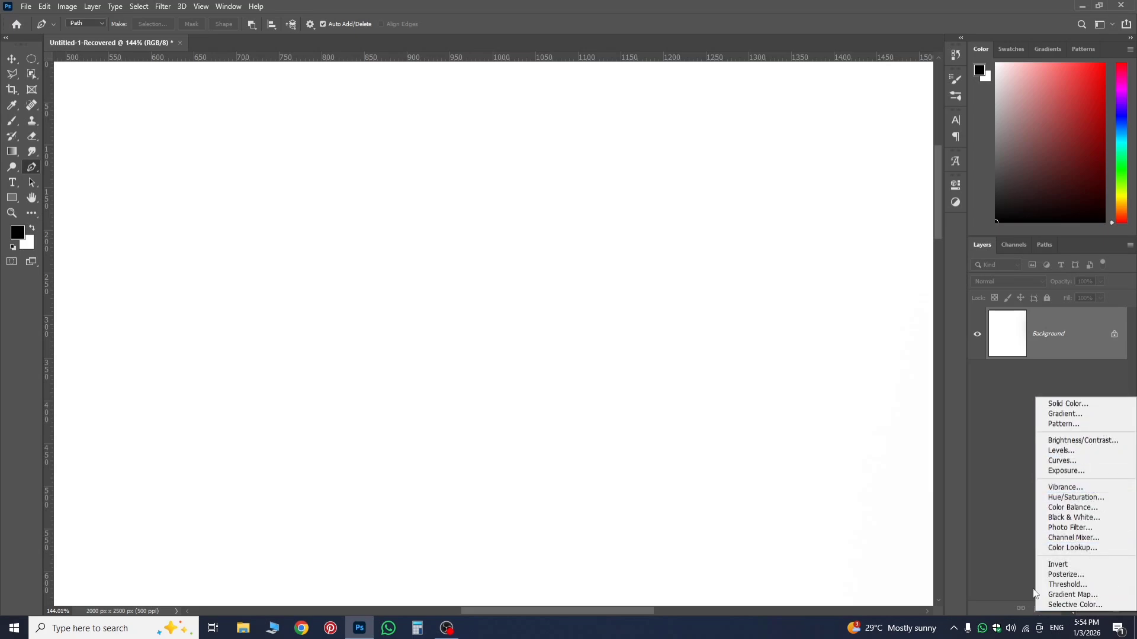
left_click(1016, 551)
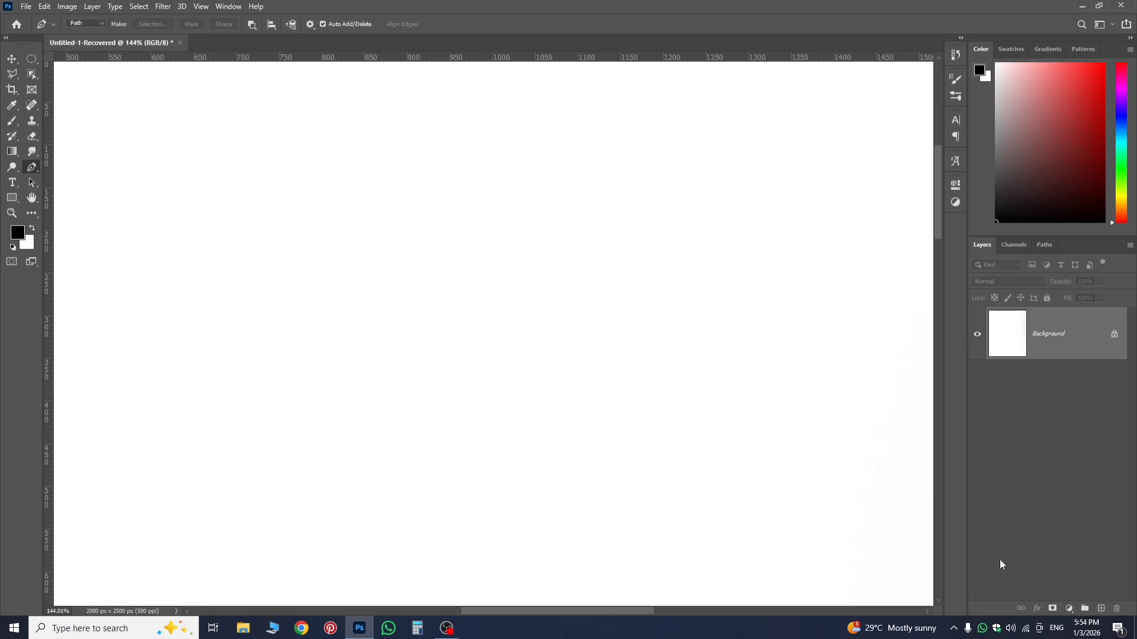
Place the moon landscape image download (25) as an embedded layer, scaled to about 31% and centred on the canvas.
key("ctrl+0")
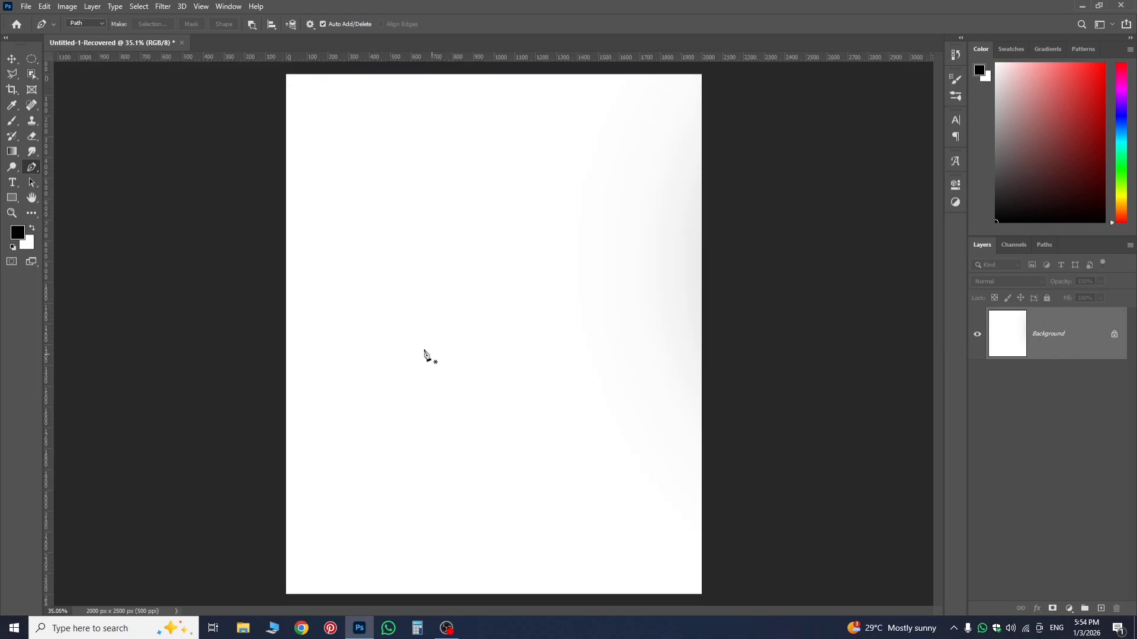
left_click(27, 6)
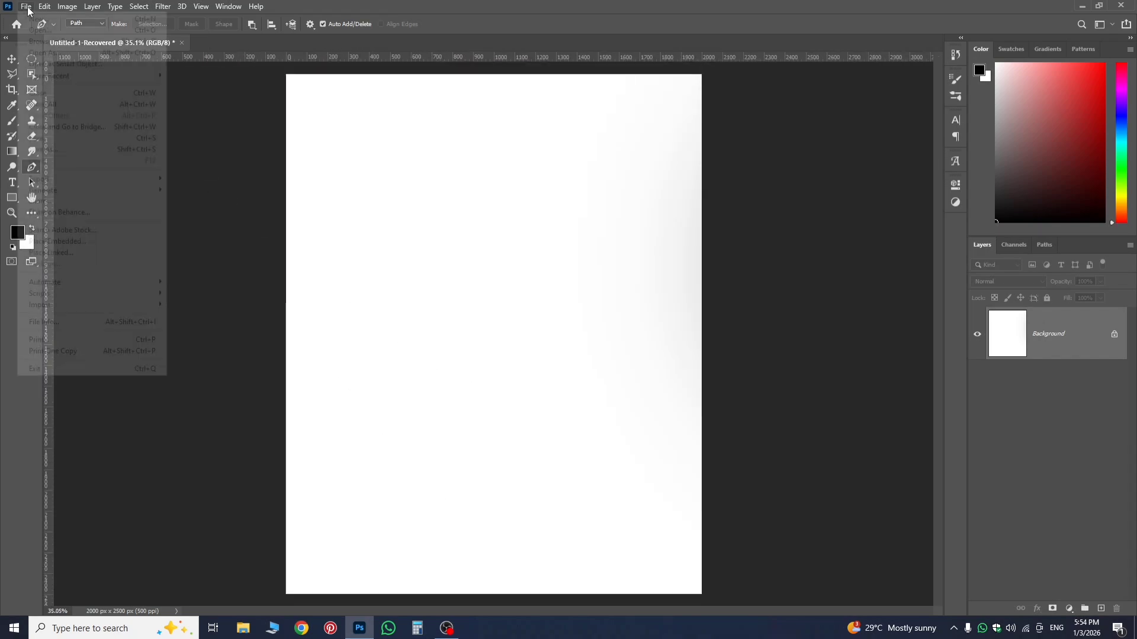
left_click(51, 241)
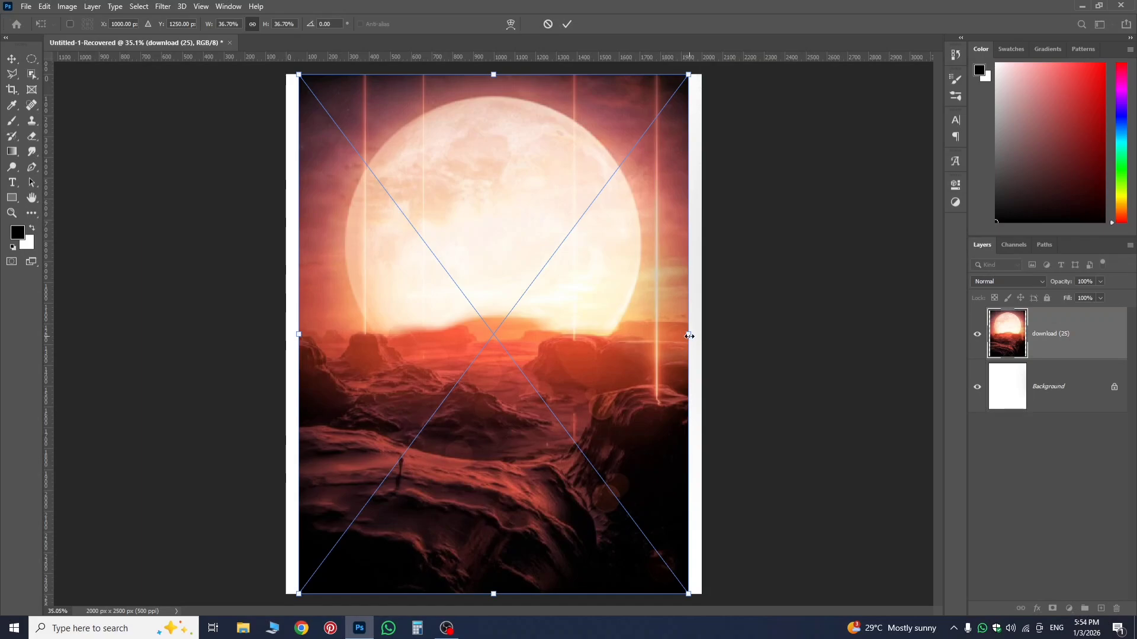
left_click_drag(689, 336, 738, 356)
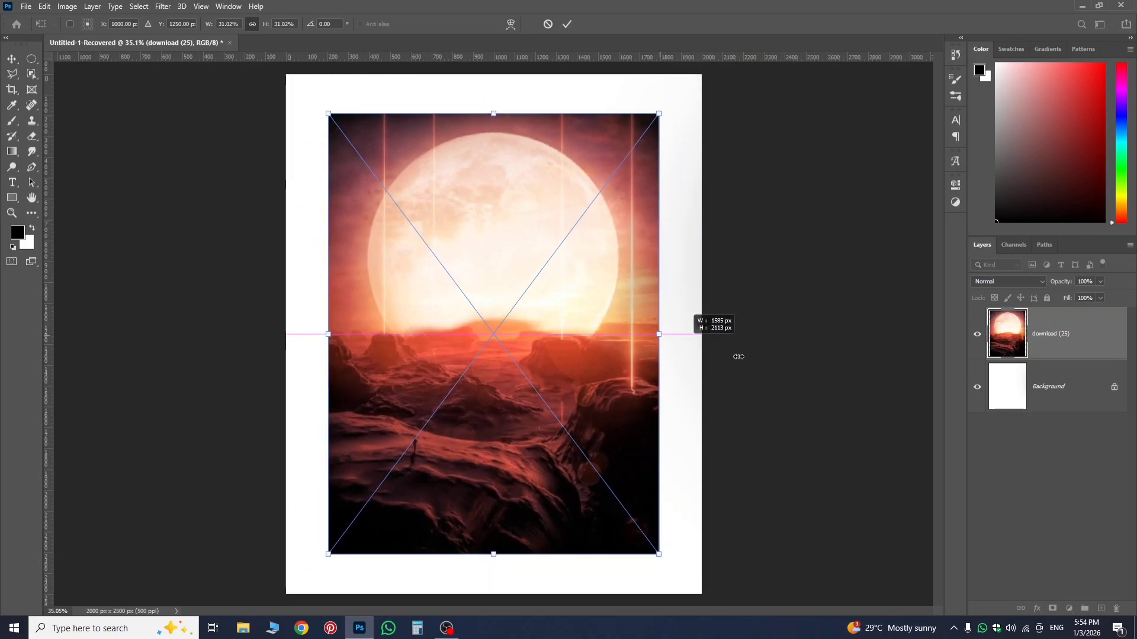
key("Return")
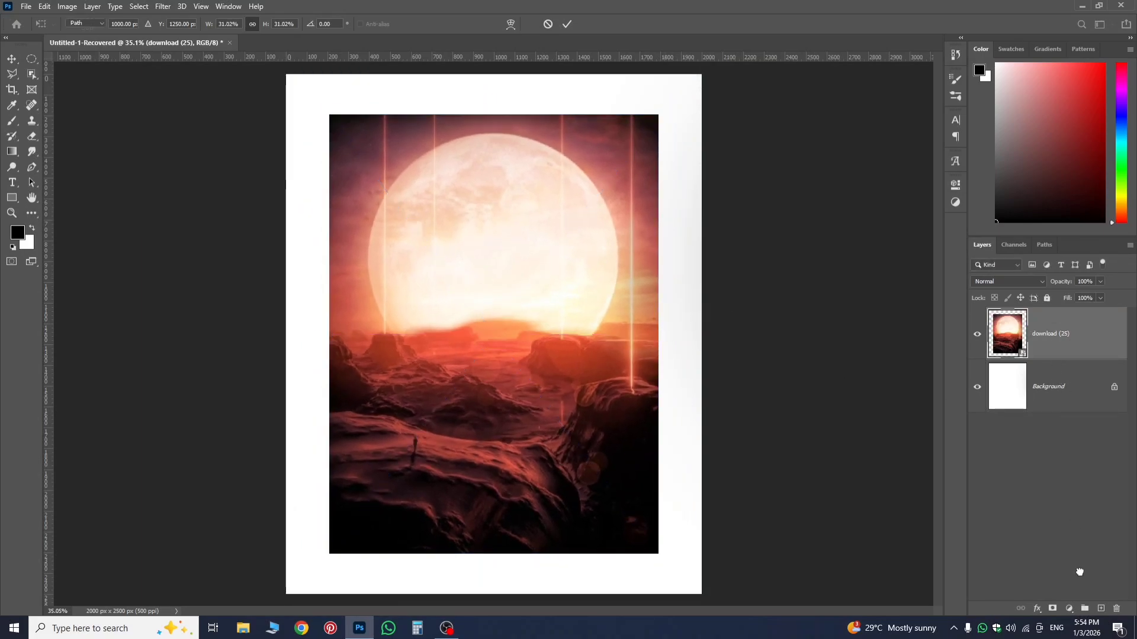
Add three new empty layers above the moon landscape image.
left_click(1100, 608)
left_click(1101, 609)
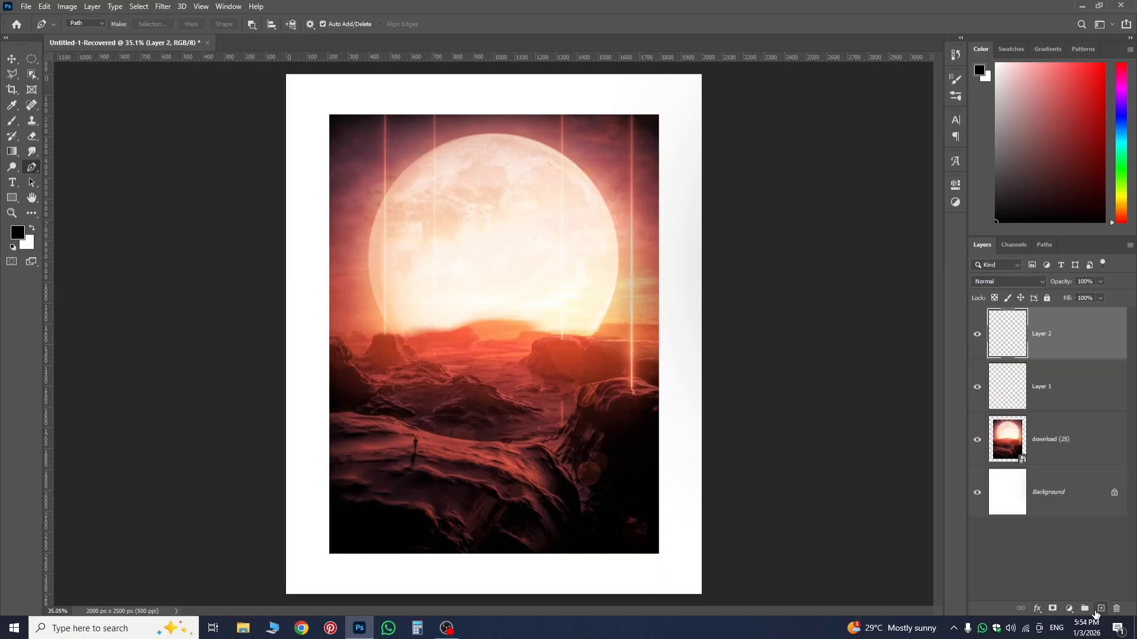
left_click(1096, 609)
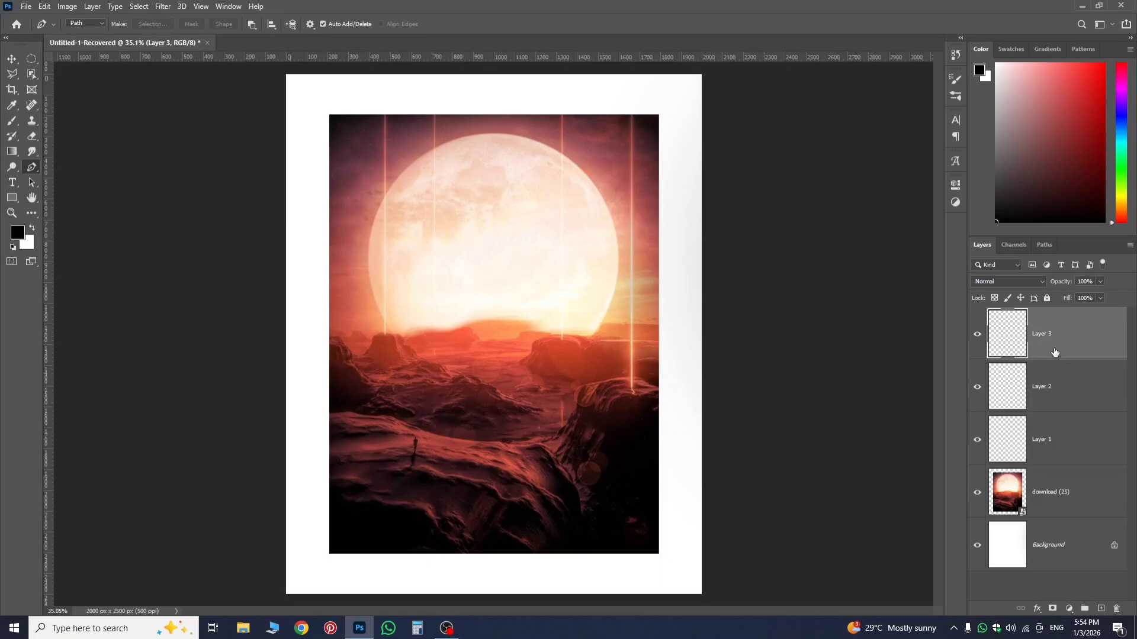
Select single layers in turn, and extend the selection from Layer 1 to Layer 2, Layer 3 and the moon landscape layer.
left_click(1064, 393)
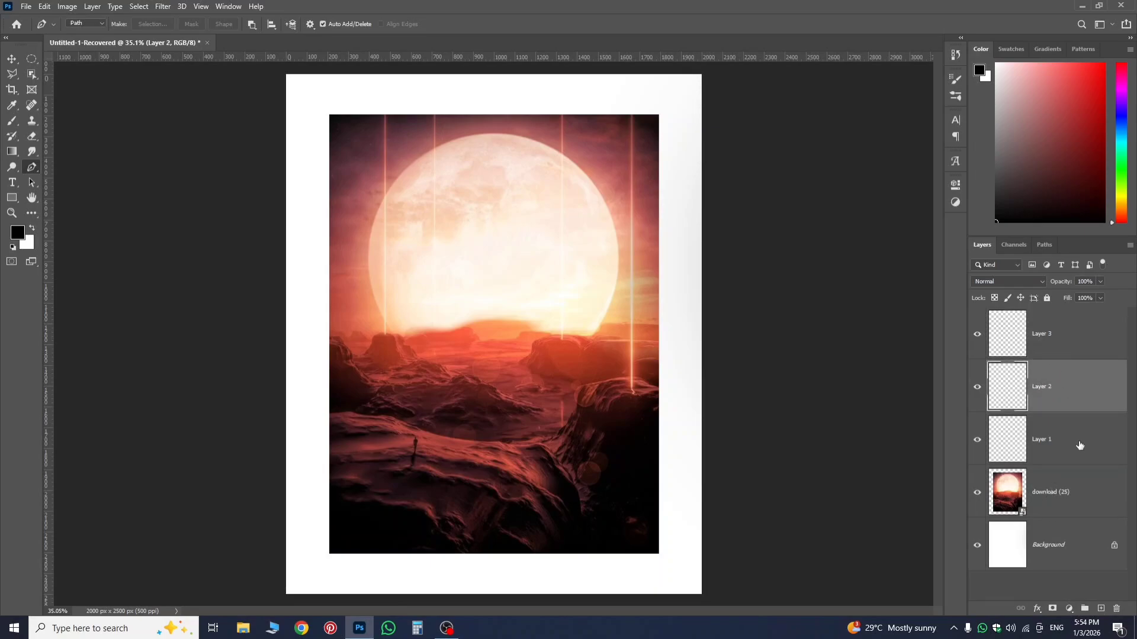
left_click(1063, 347)
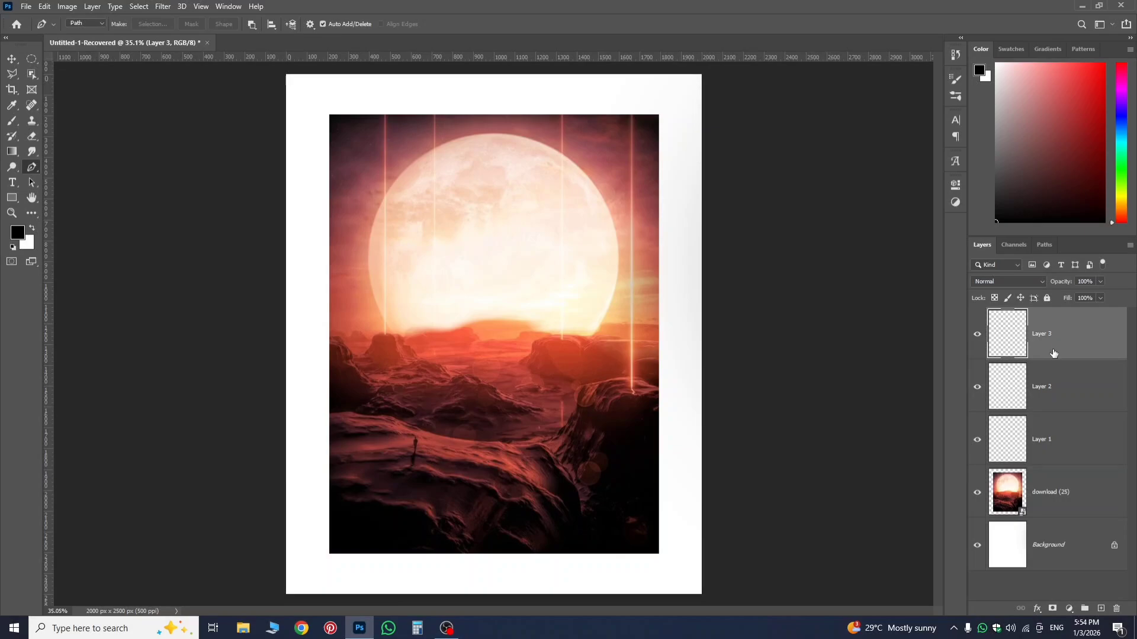
left_click(1053, 398)
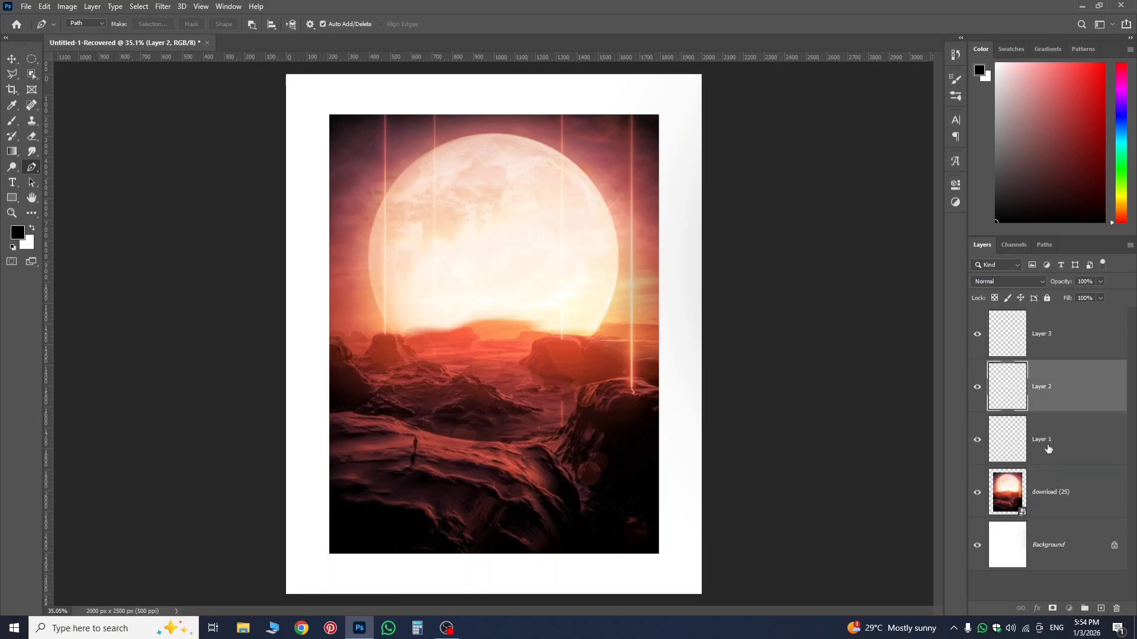
left_click(1049, 450)
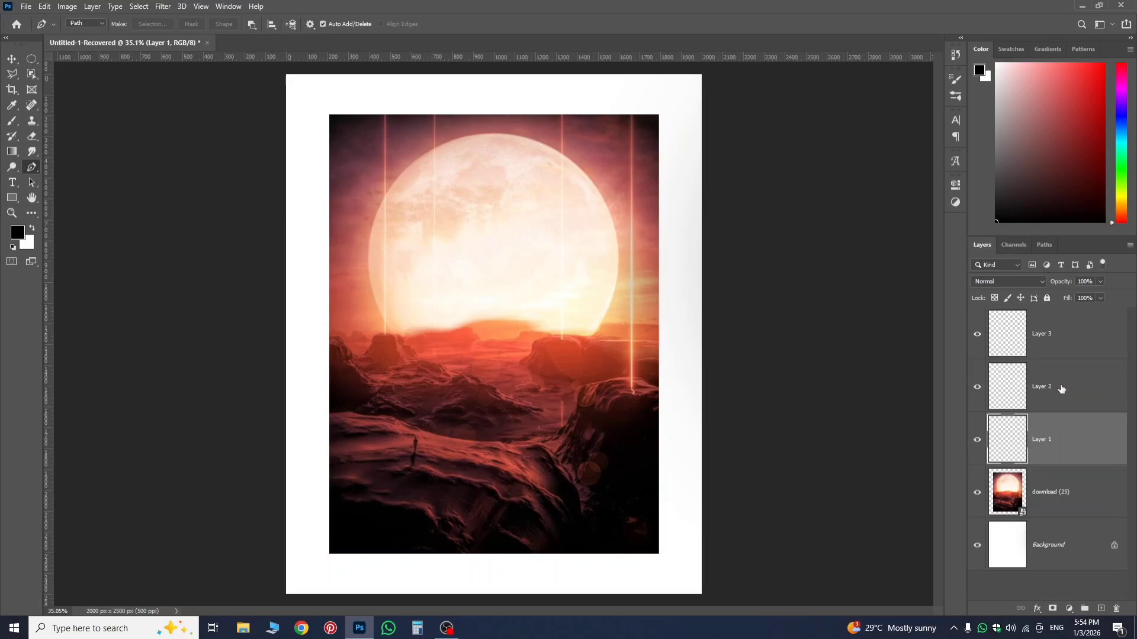
left_click(1063, 391, "shift")
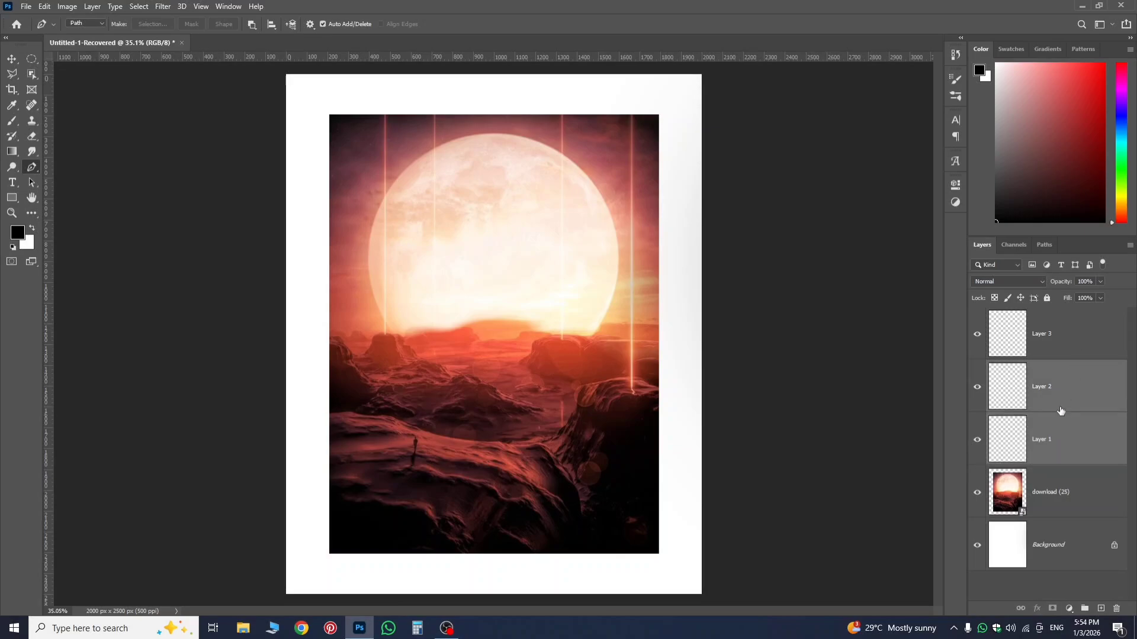
left_click(1068, 348, "shift")
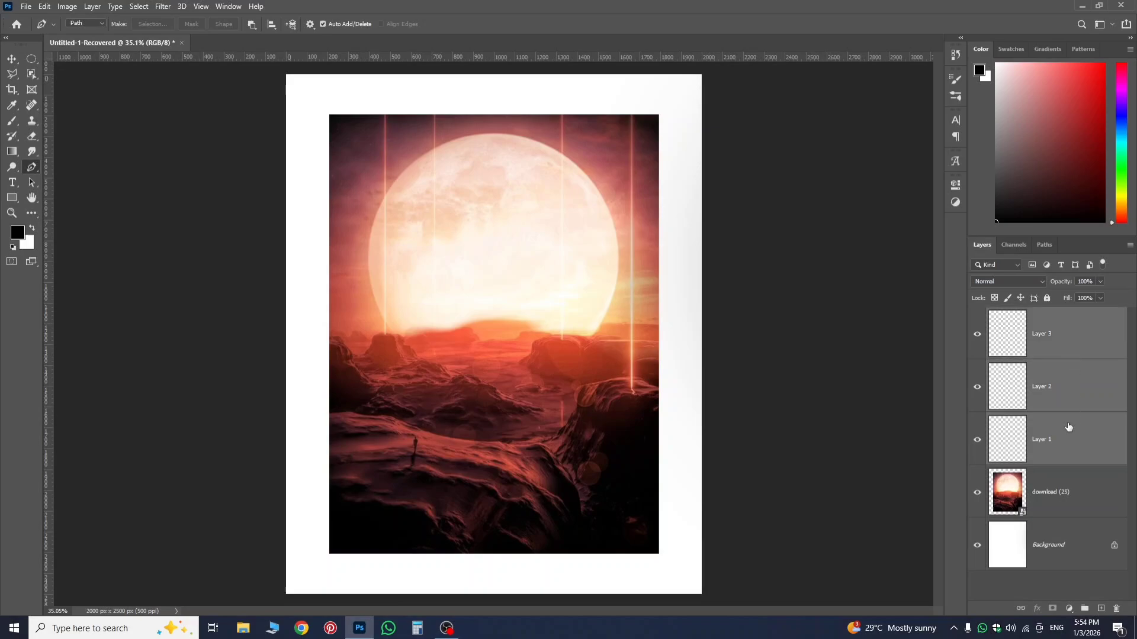
left_click(1061, 505, "shift")
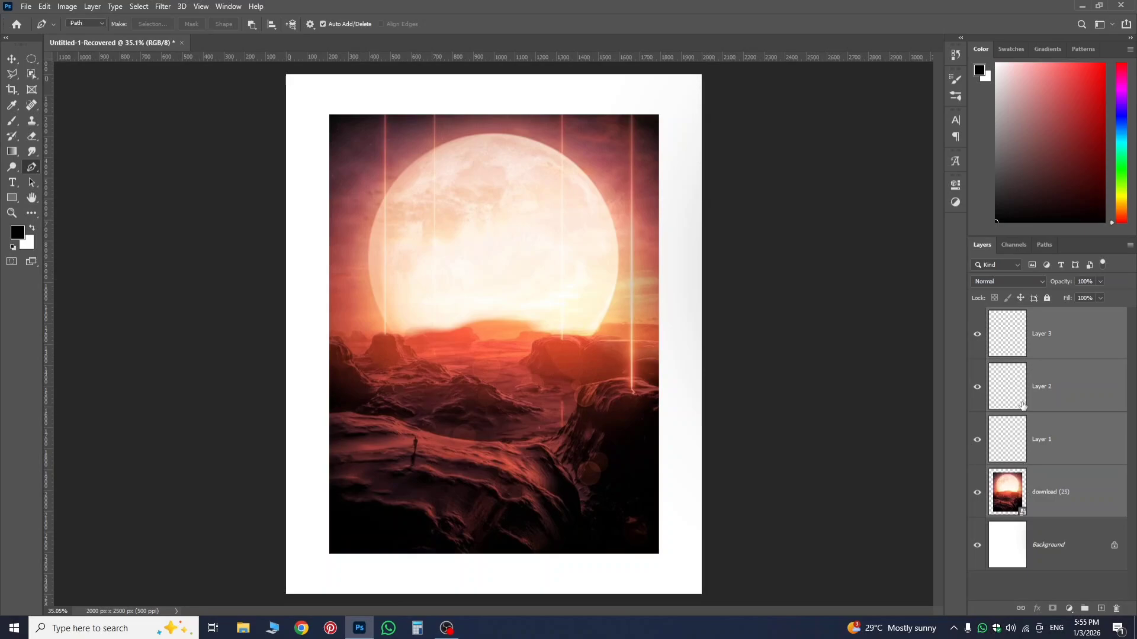
Select the range from the moon landscape layer up to Layer 3, and reduce the selection to Layer 3 alone.
left_click(1052, 491)
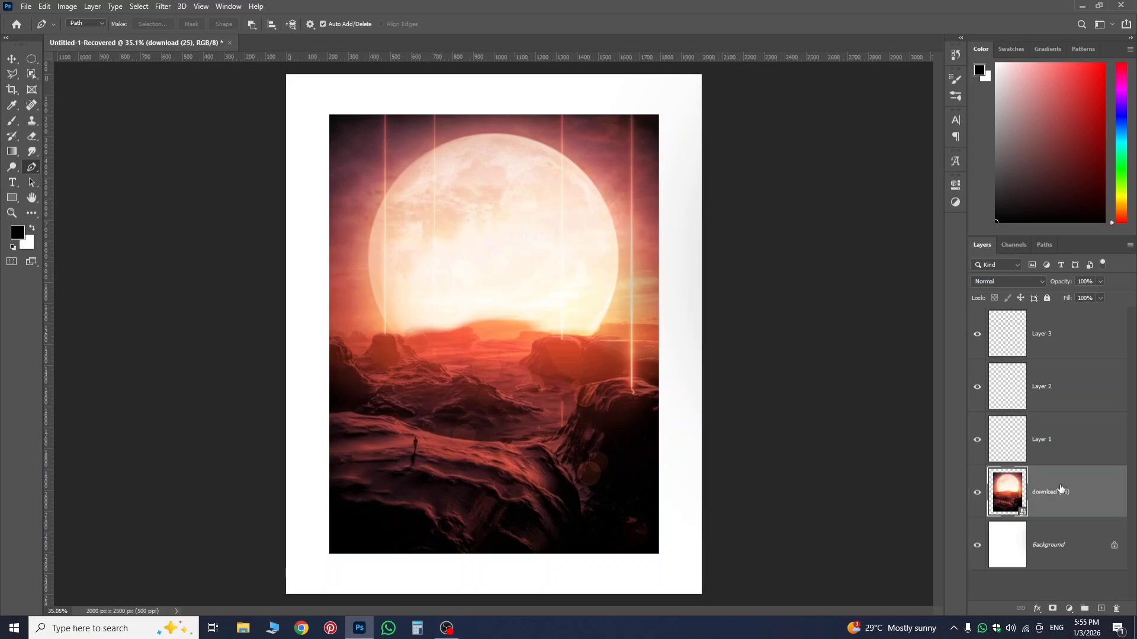
left_click(1088, 334, "shift")
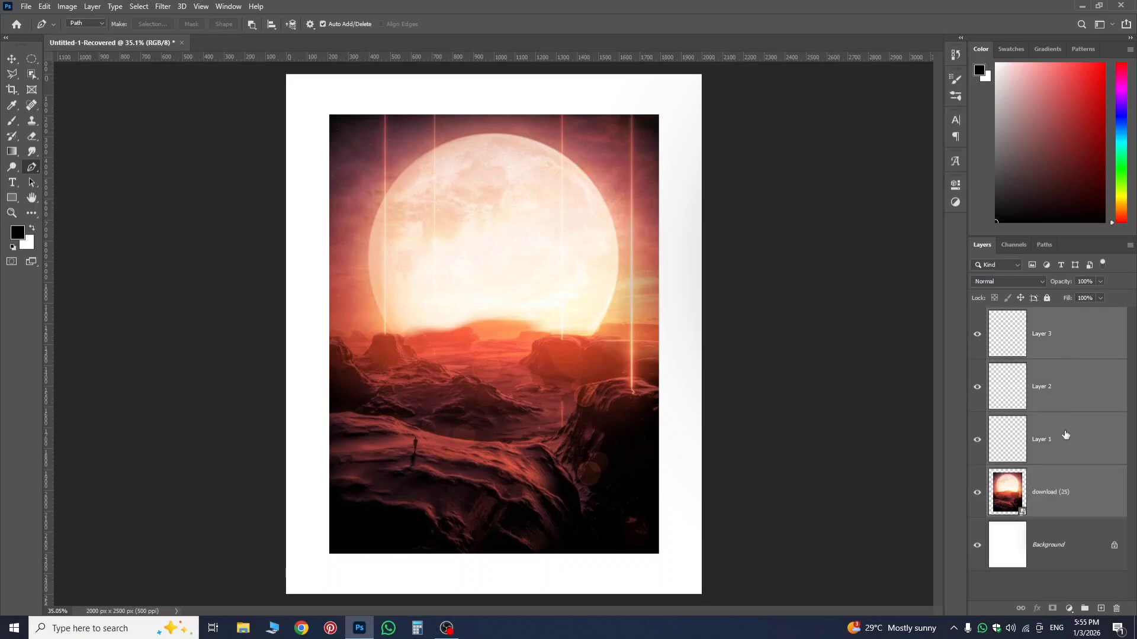
left_click(1069, 353)
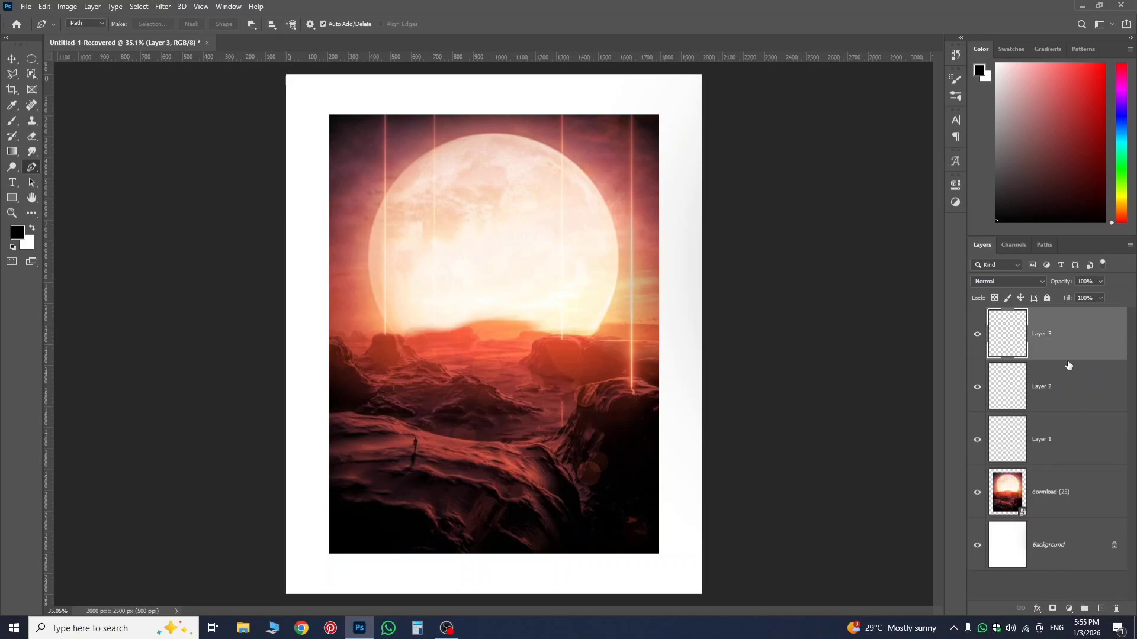
Select the layer range from the moon landscape up to Layer 2, repeat it up to Layer 3, and reduce the selection to Layer 2.
left_click(1060, 486)
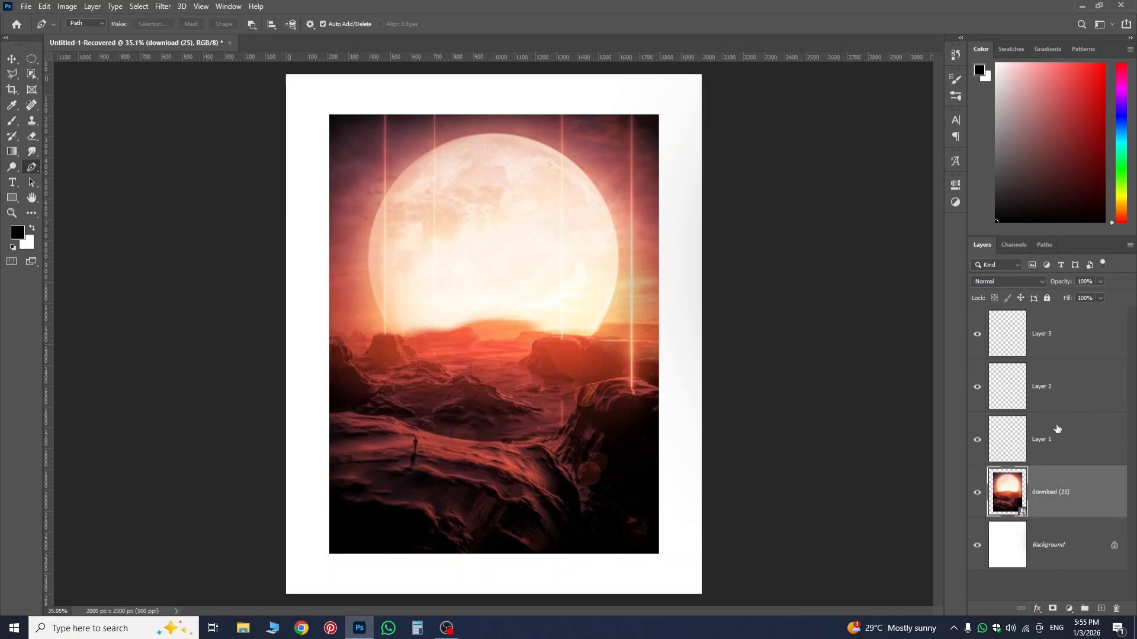
left_click(1057, 391, "shift")
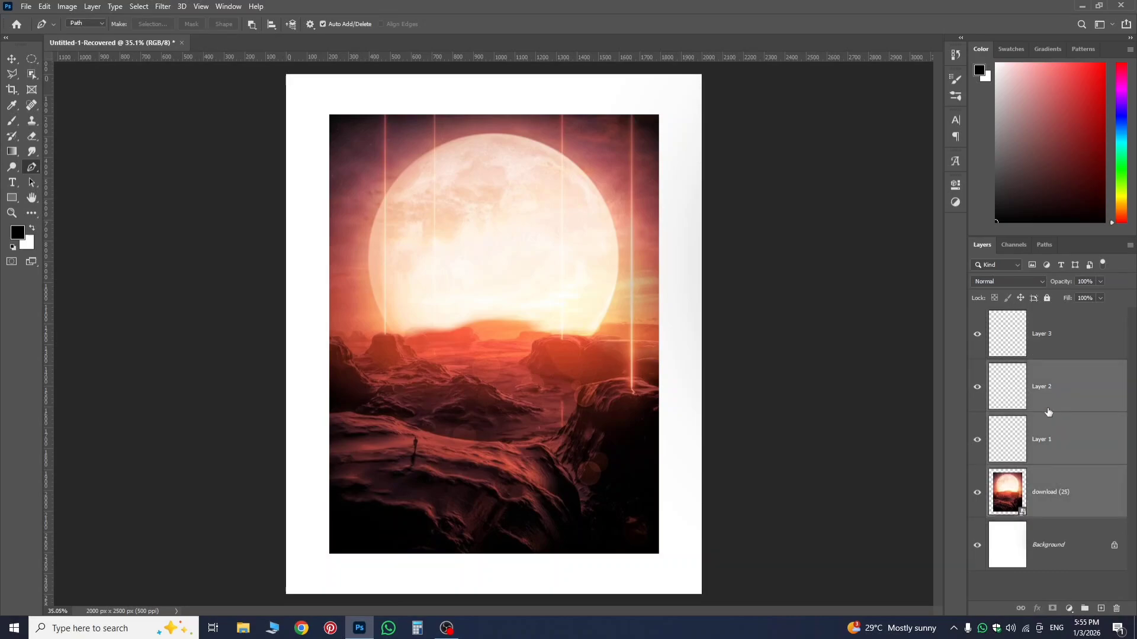
left_click(1057, 497)
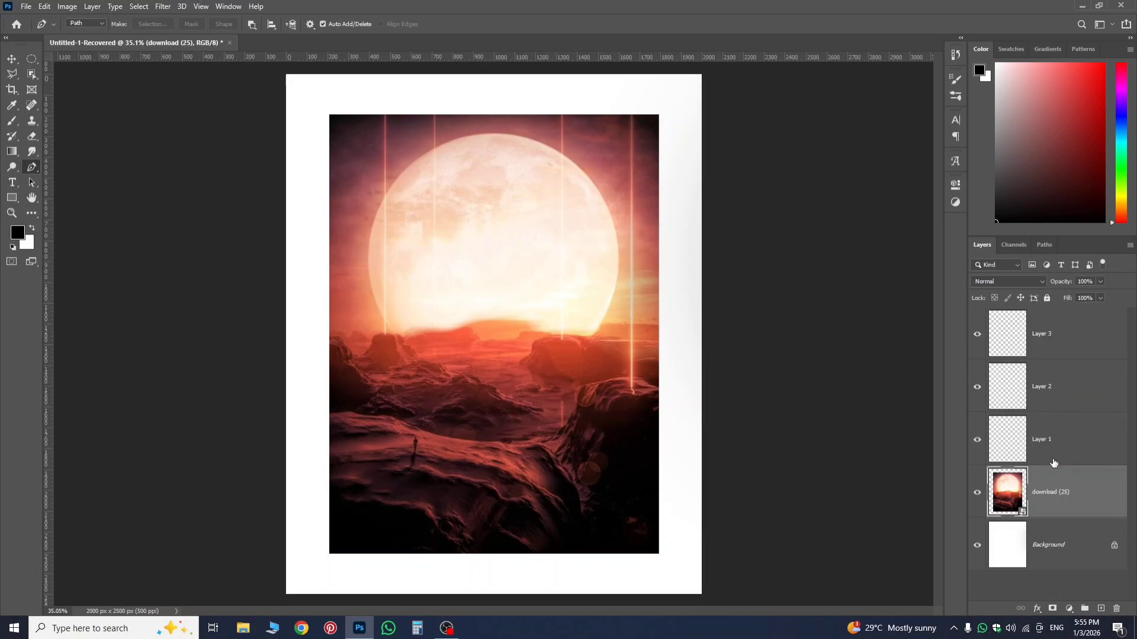
left_click(1051, 353, "shift")
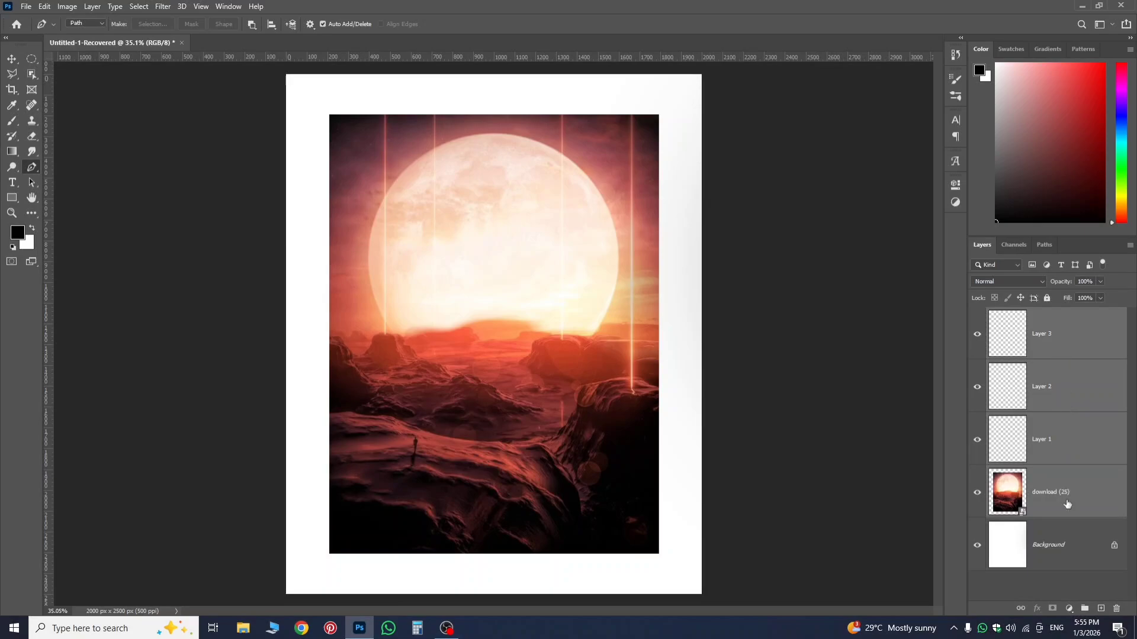
left_click(1052, 391)
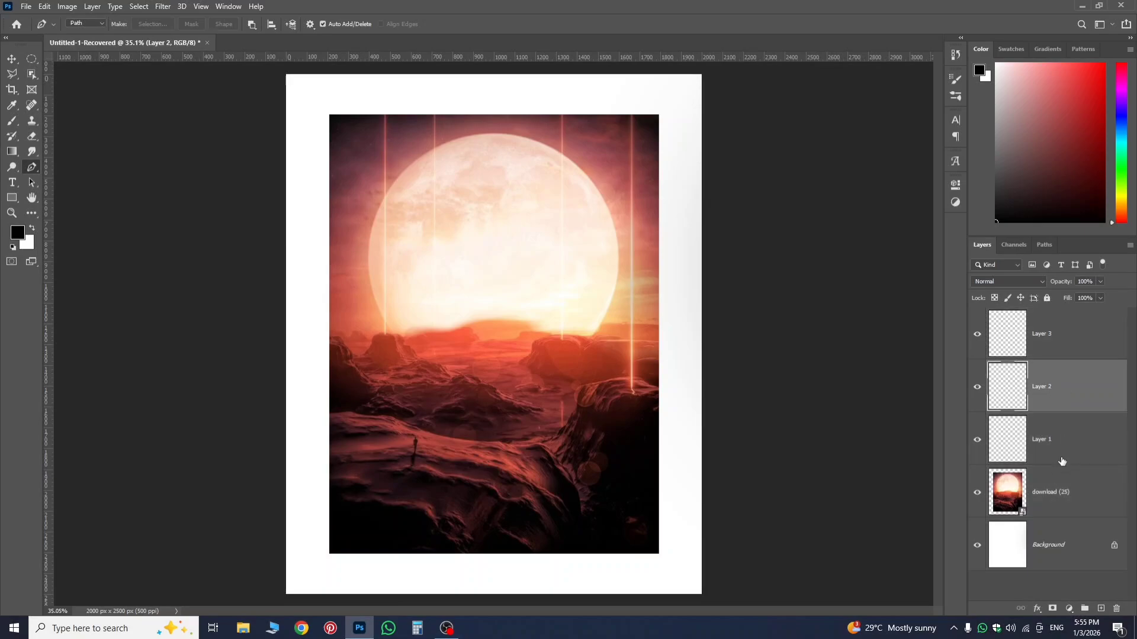
Select Layer 1 through Layer 3, request deletion of the three layers, and decline it.
left_click(1061, 461)
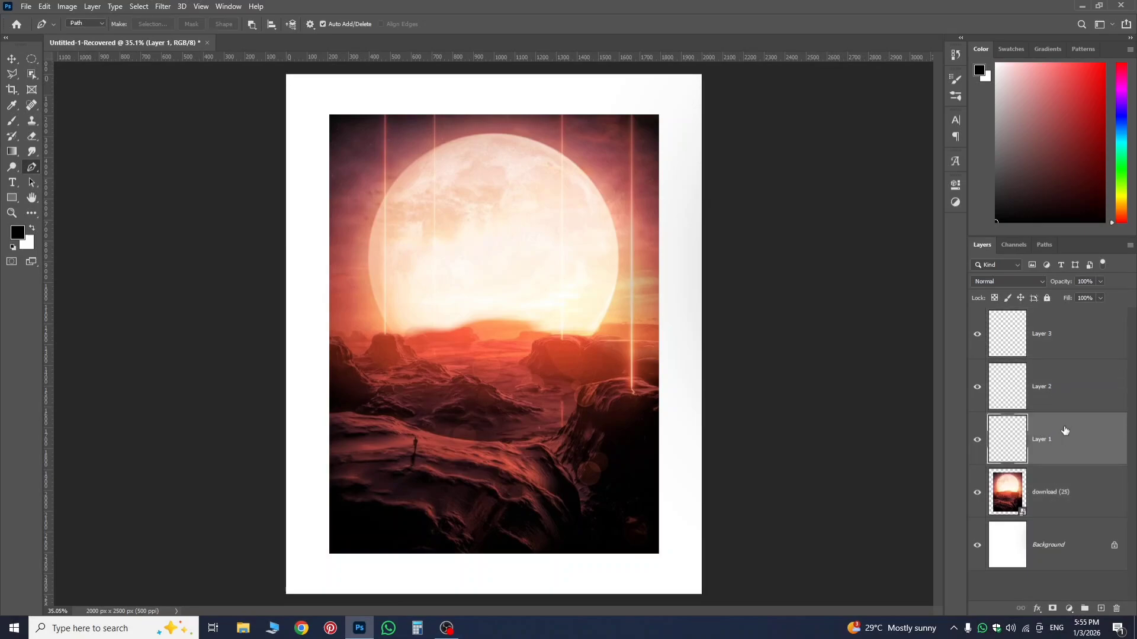
left_click(1050, 339, "shift")
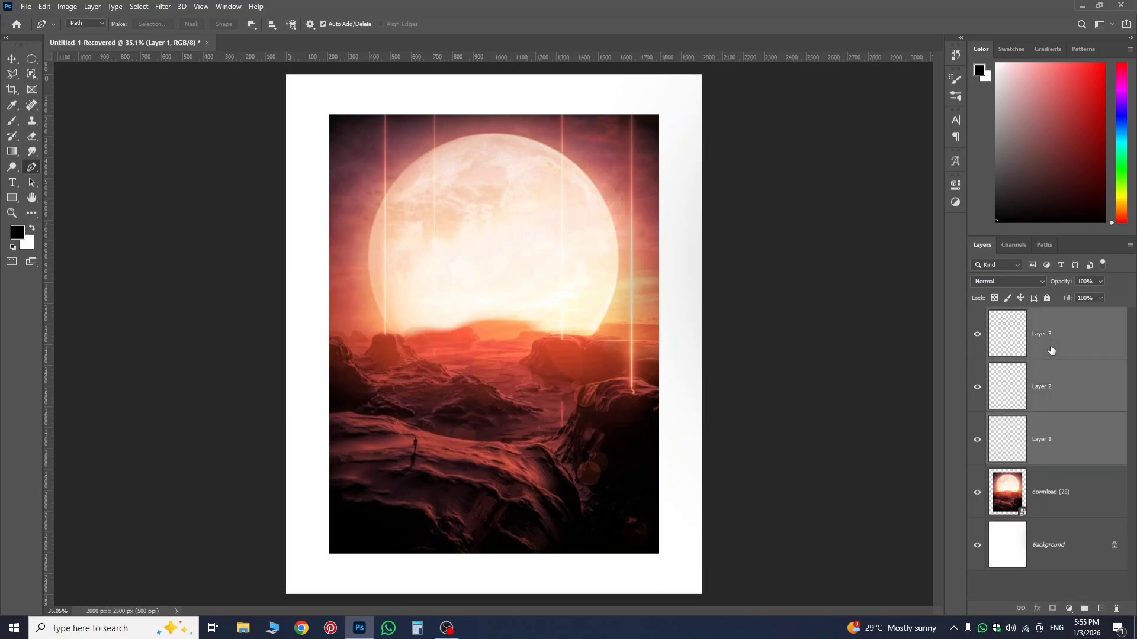
left_click(1117, 608)
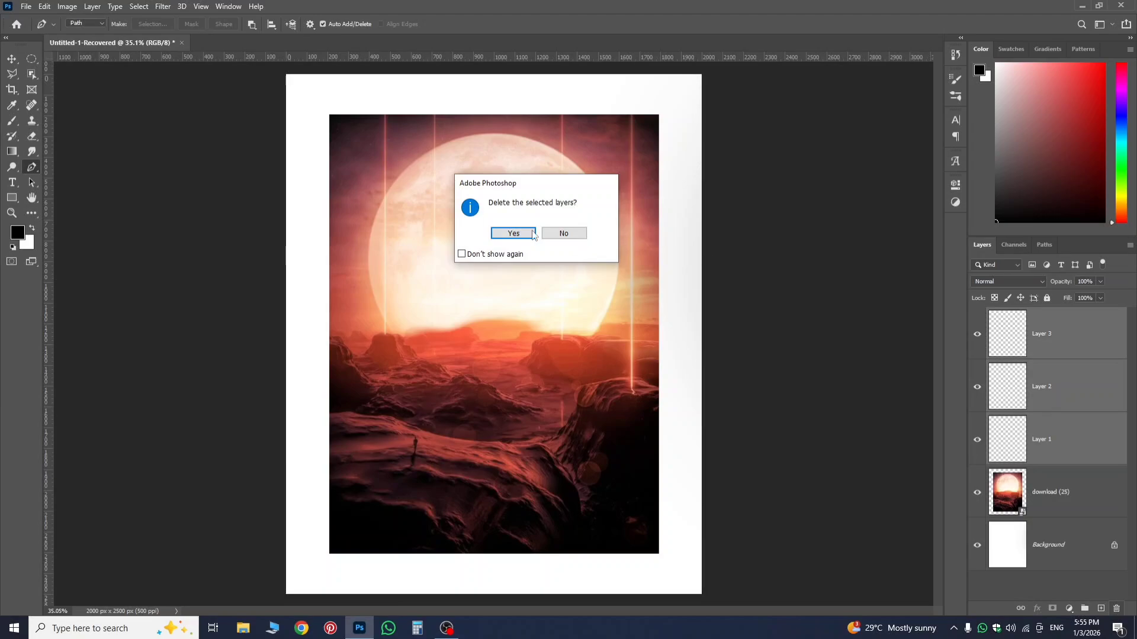
left_click(563, 234)
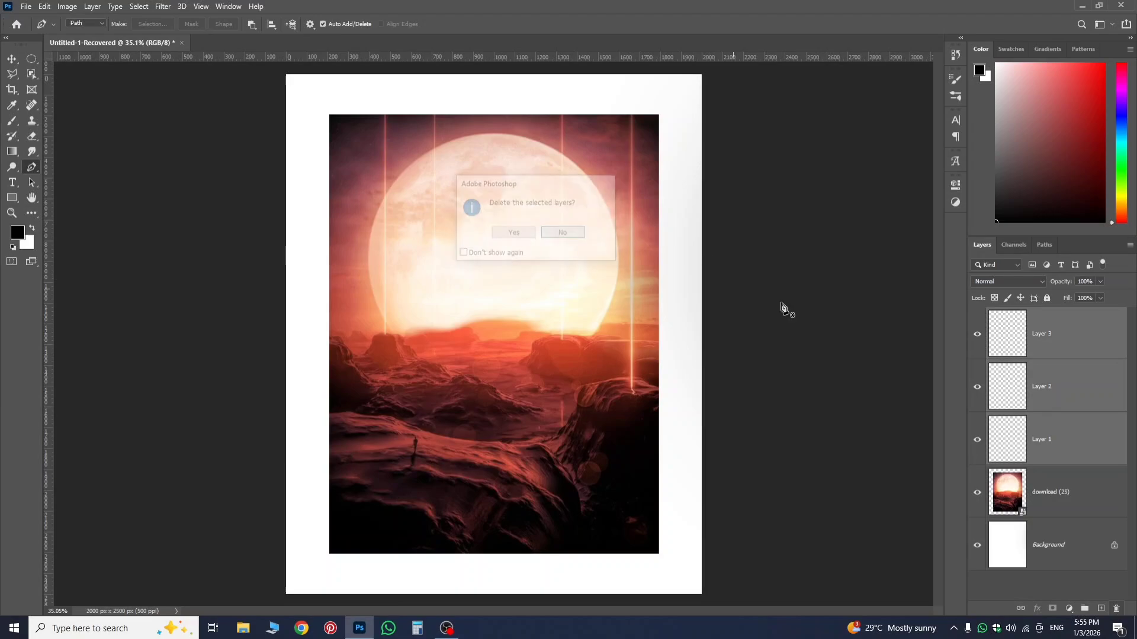
Move Layer 3 below Layer 2 in the layer stack, and leave Layer 1 as the only selected layer.
left_click(1063, 403)
left_click_drag(1068, 357, 1058, 418)
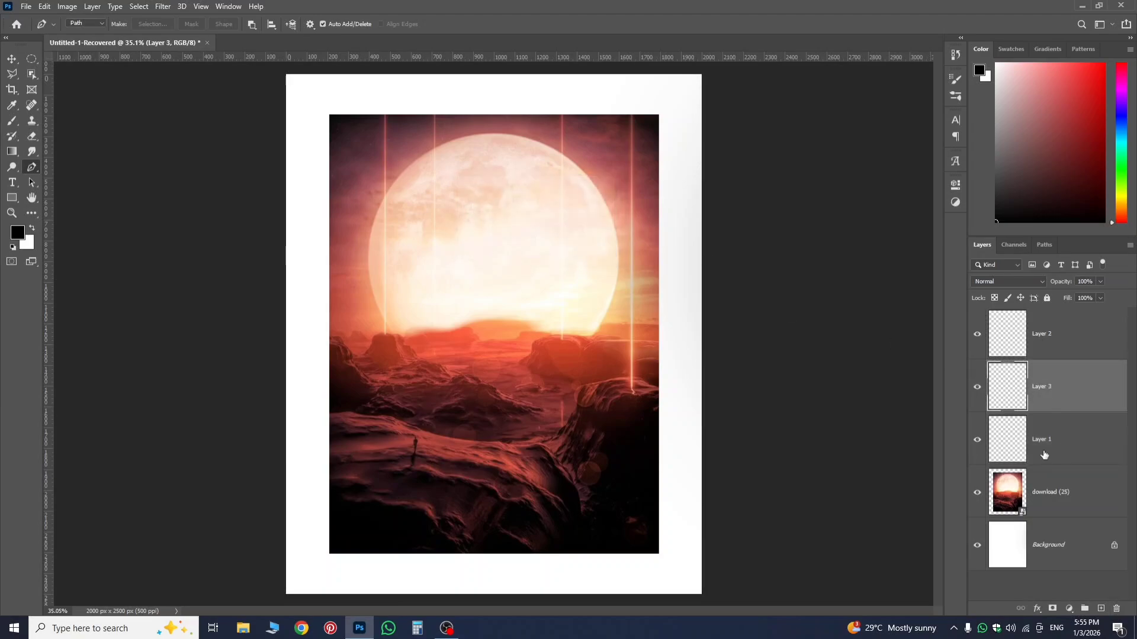
left_click(1054, 505)
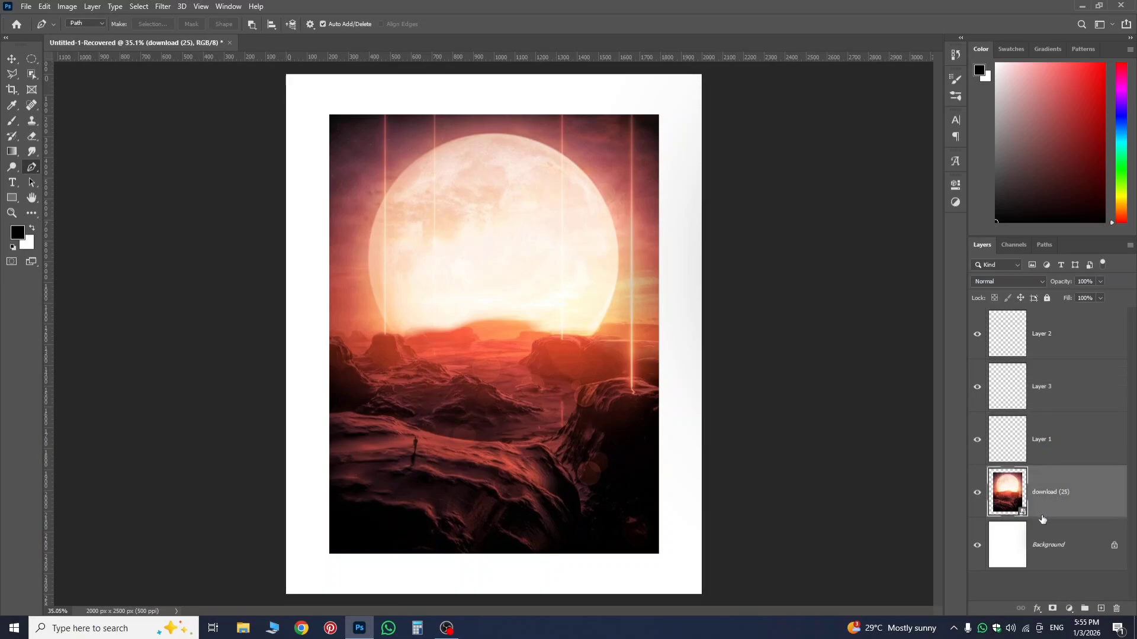
left_click(1052, 451)
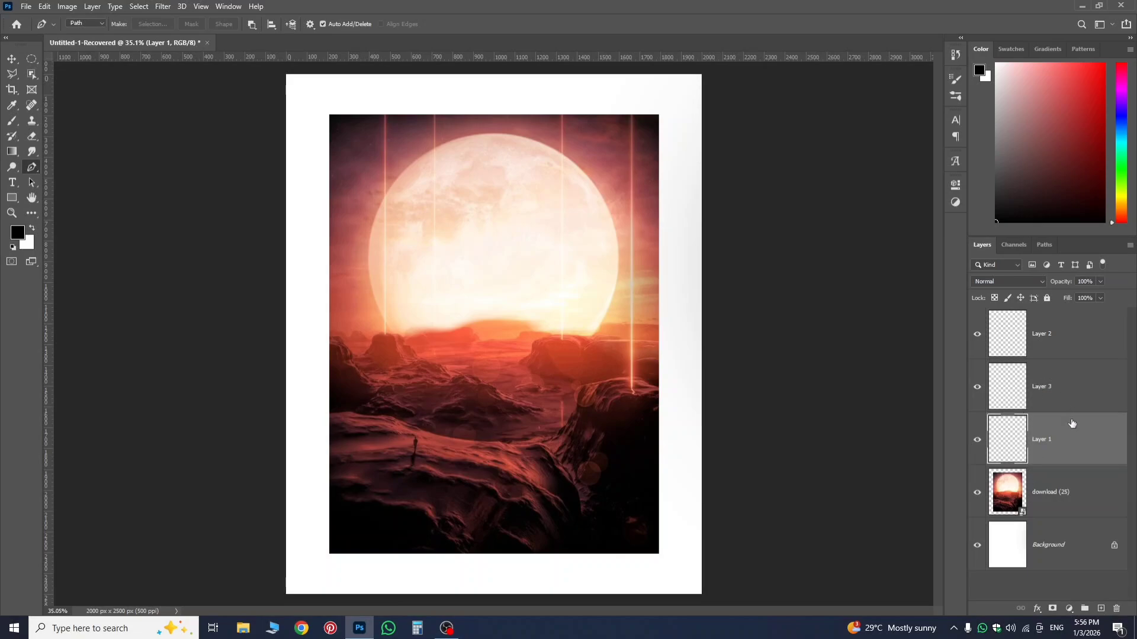
Group the moon landscape layer together with Layers 1, 2 and 3, and rename the group bg.
left_click(1069, 492)
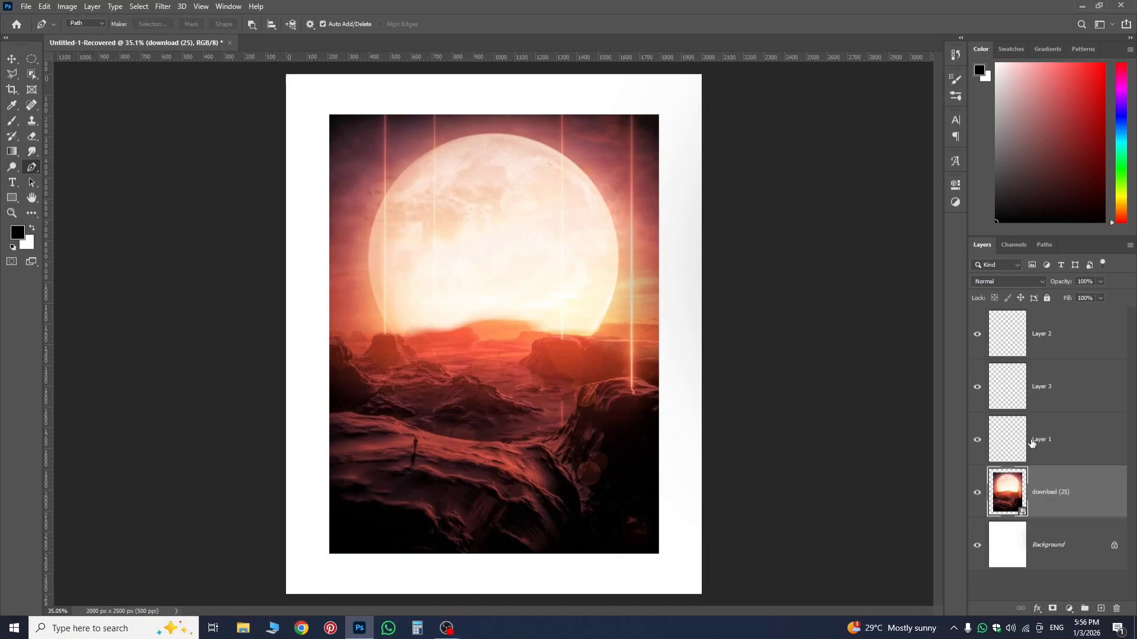
left_click(1049, 339, "shift")
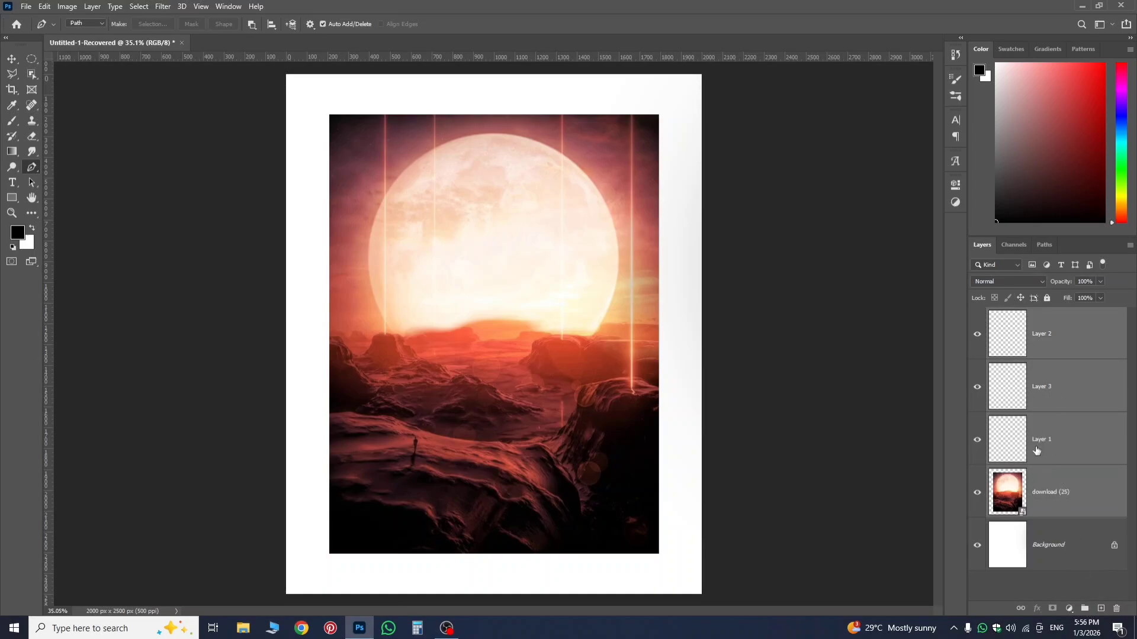
left_click(1085, 610)
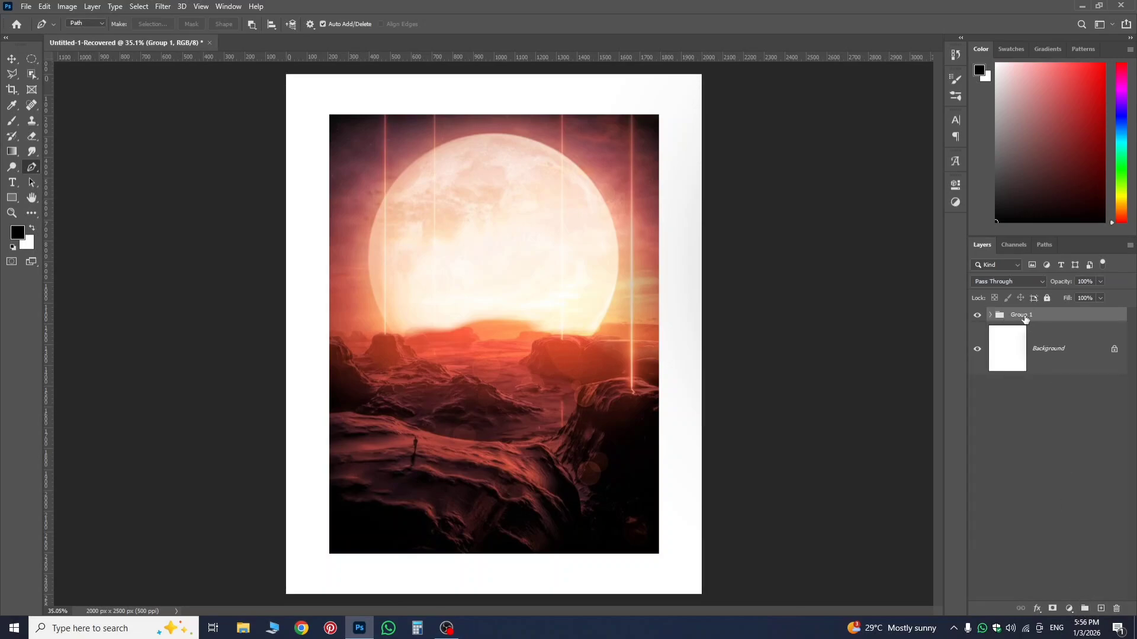
double_click(1025, 316)
type("bg")
key("Return")
Expand the bg group, move Layer 2 out above it, and put it back in the group between Layer 3 and Layer 1.
left_click(990, 315)
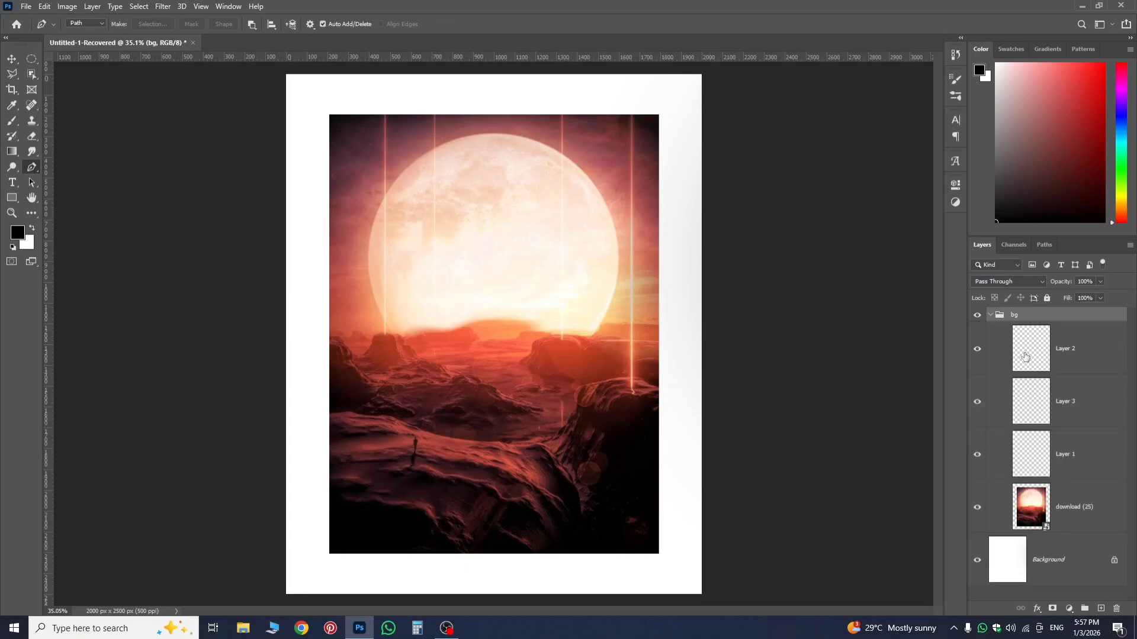
left_click(1069, 362)
left_click_drag(1070, 362, 1029, 308)
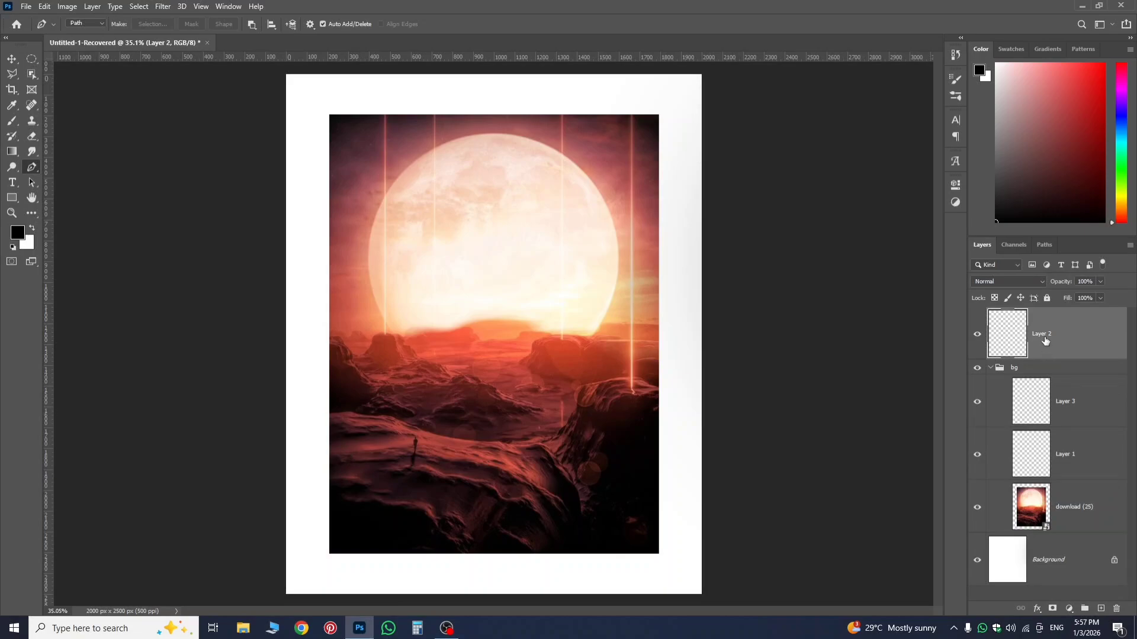
left_click_drag(1044, 343, 1055, 404)
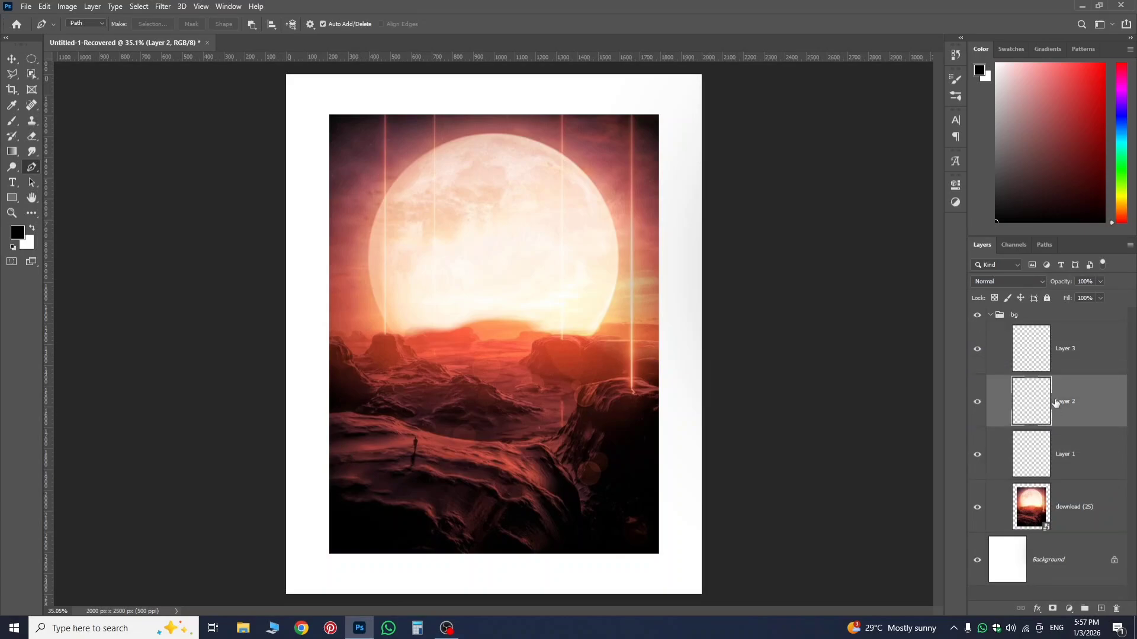
Move the moon landscape layer to the top of the bg group, and reposition it between Layer 2 and Layer 1.
left_click(1063, 519)
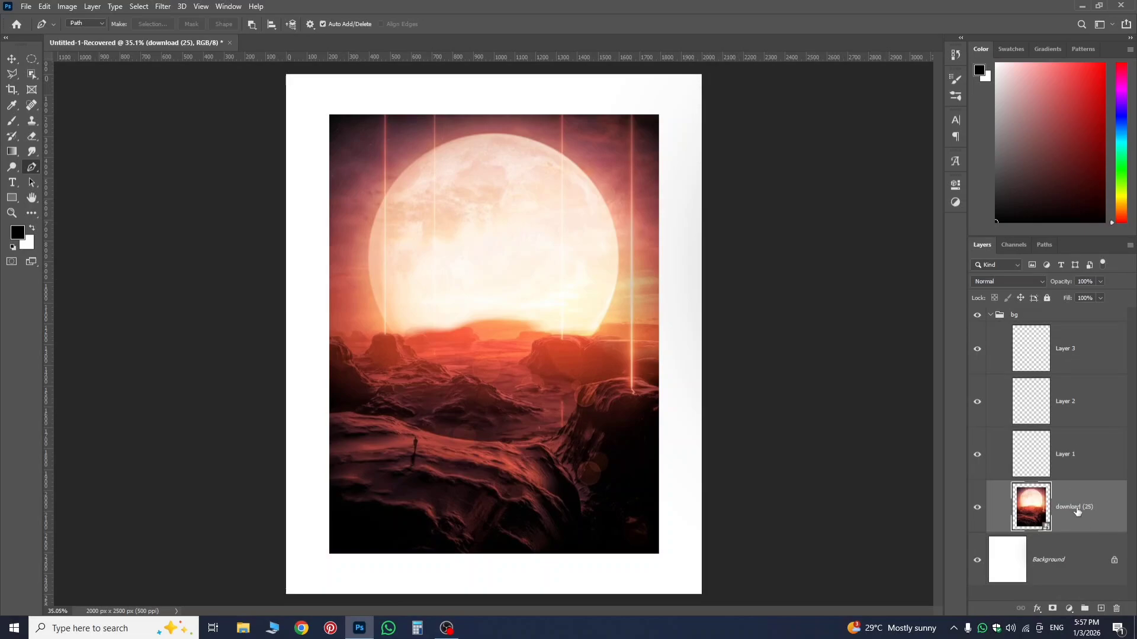
left_click_drag(1077, 511, 1078, 329)
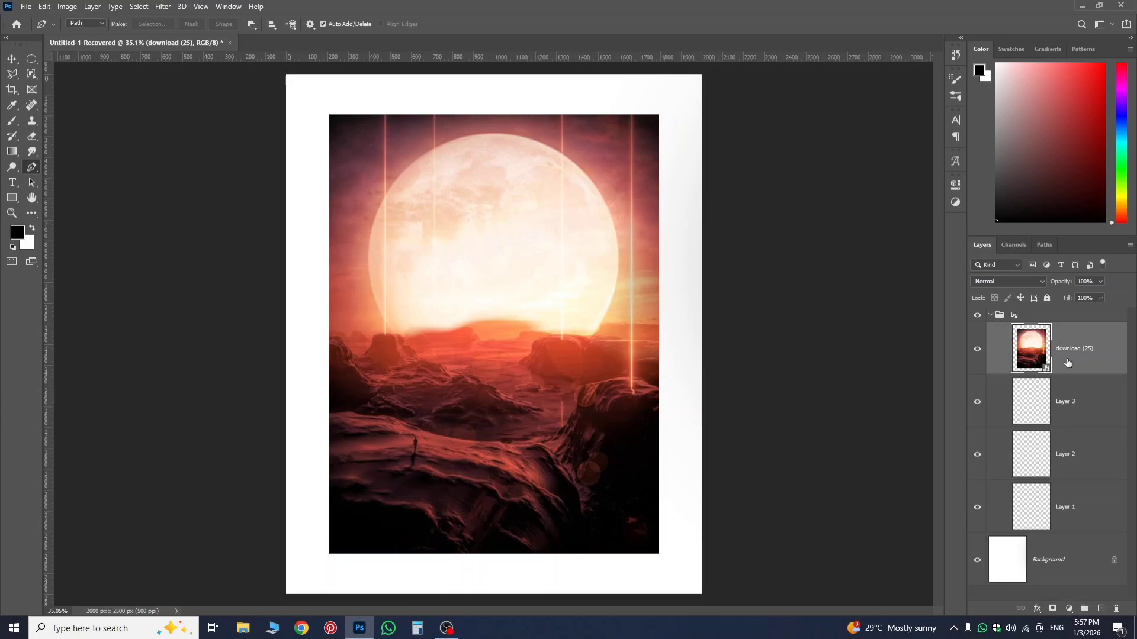
left_click_drag(1069, 362, 1089, 482)
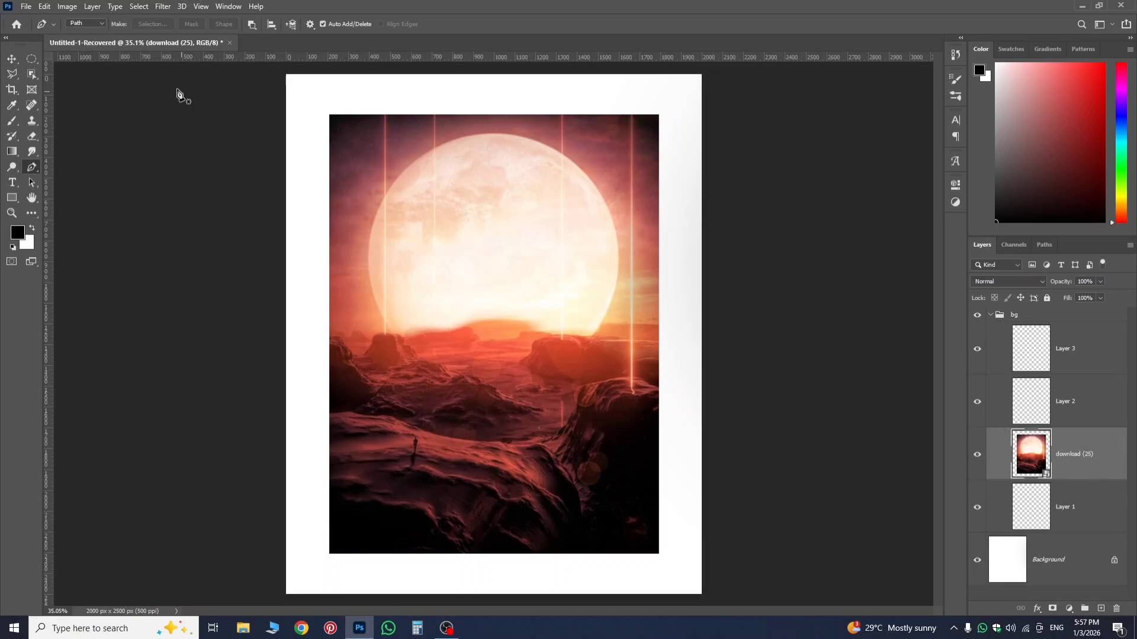
Create a new 9 x 16 inch portrait document at 300 pixels/inch in RGB Color.
left_click(44, 7)
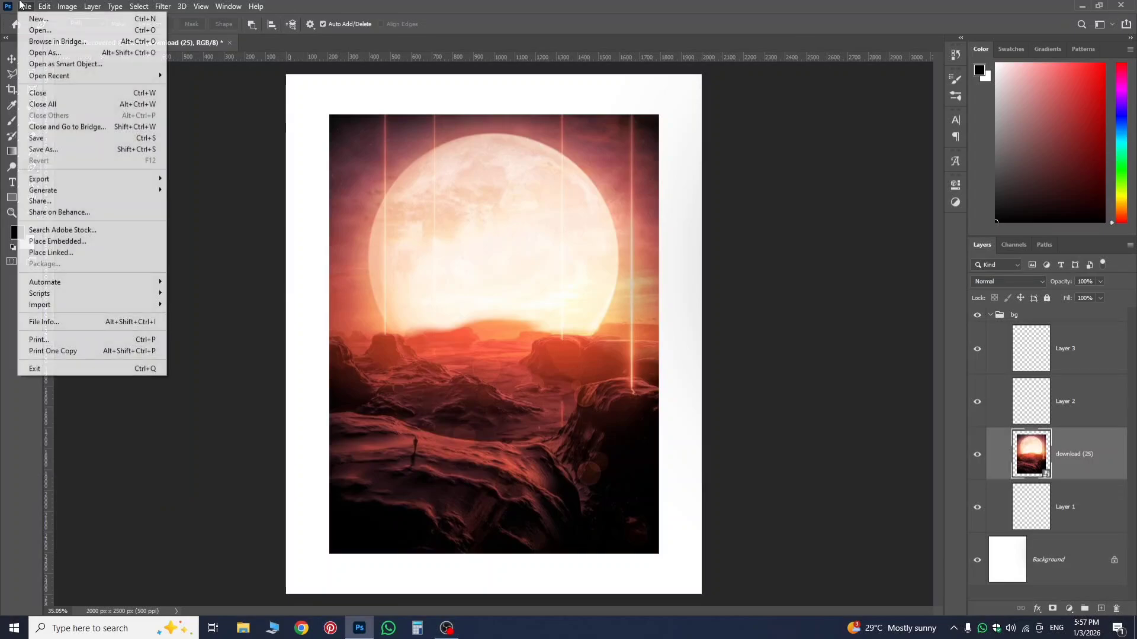
left_click(45, 21)
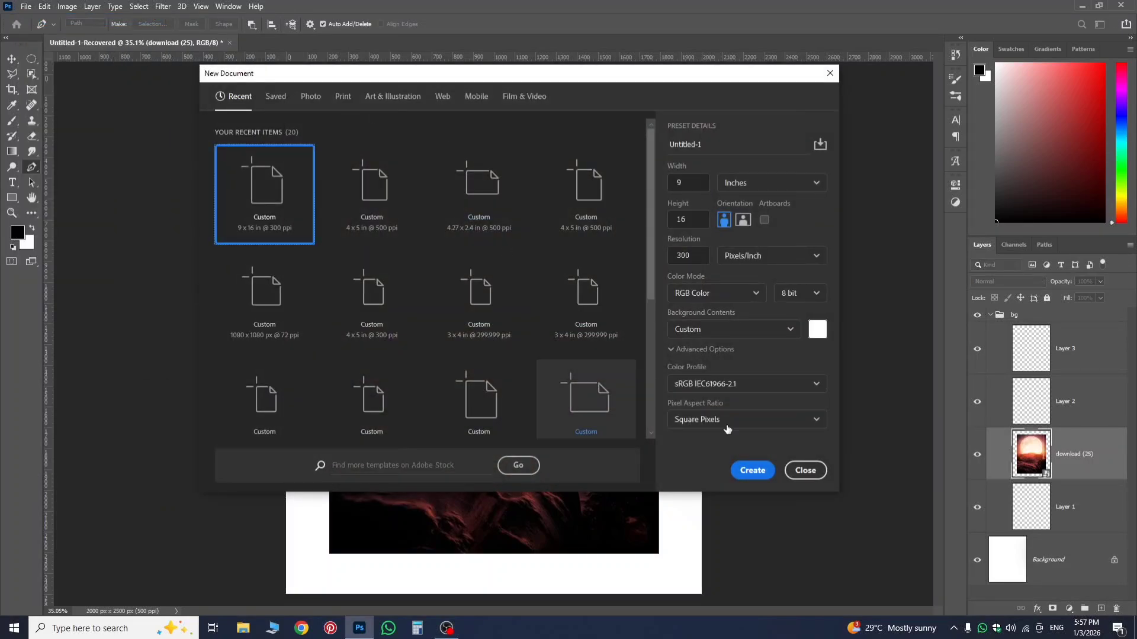
left_click(751, 470)
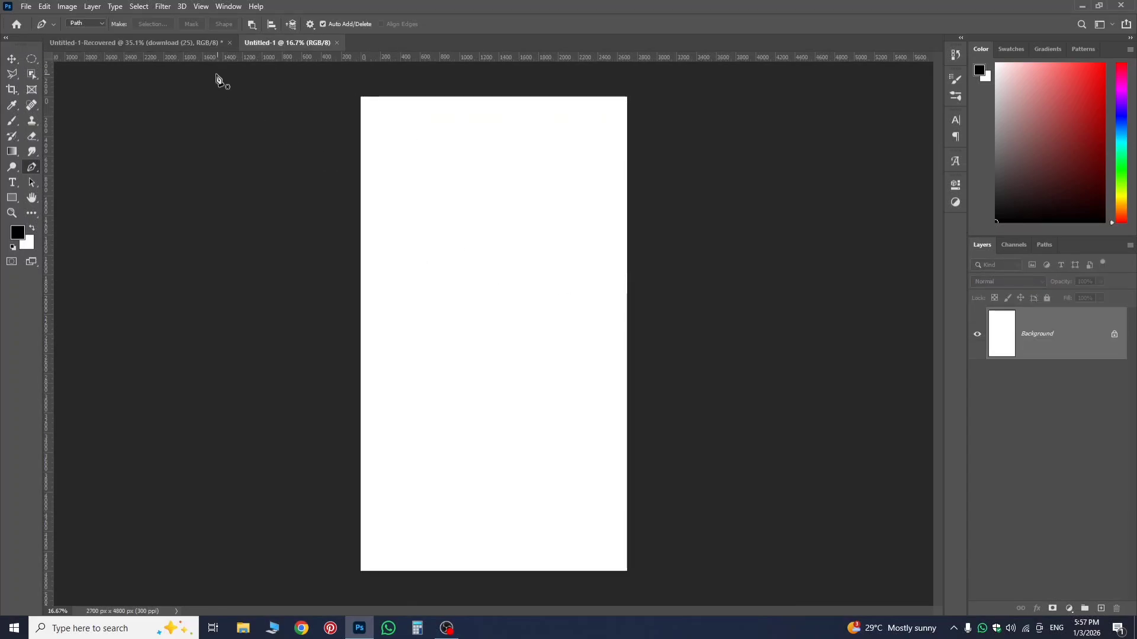
Copy the moon landscape layer from Untitled-1-Recovered into the new Untitled-1 document with the Move tool.
left_click(193, 44)
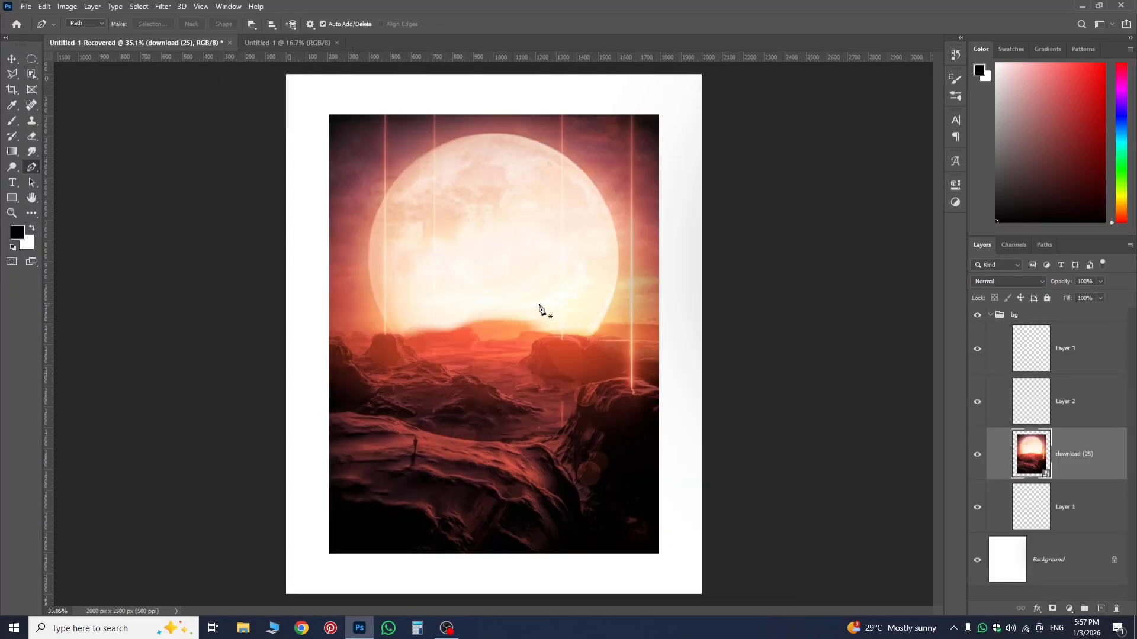
left_click(12, 59)
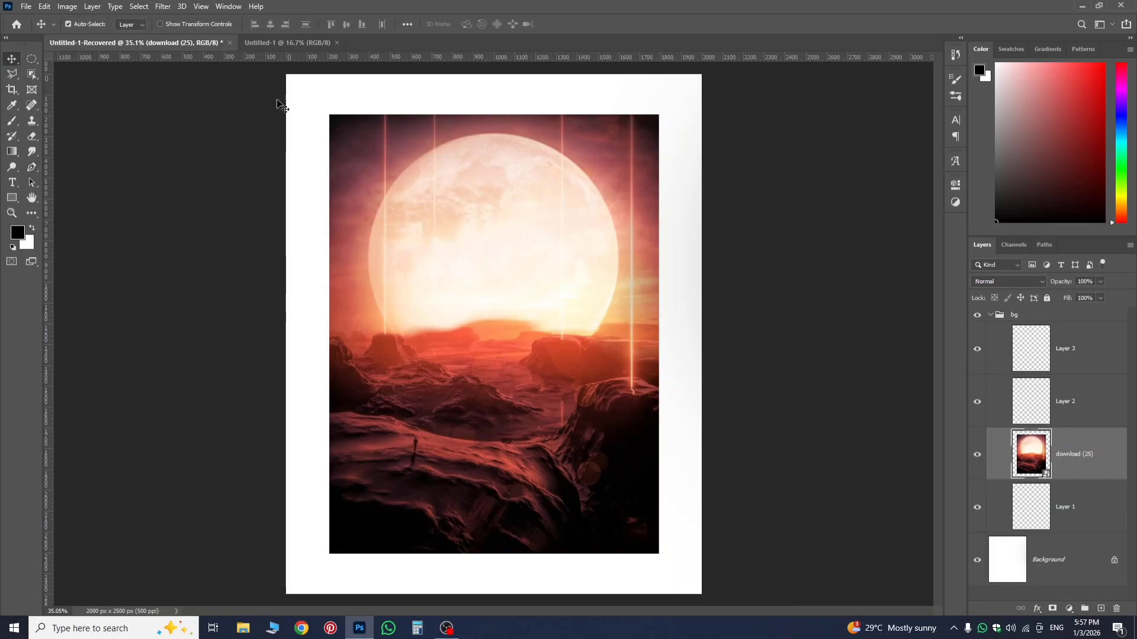
left_click(271, 44)
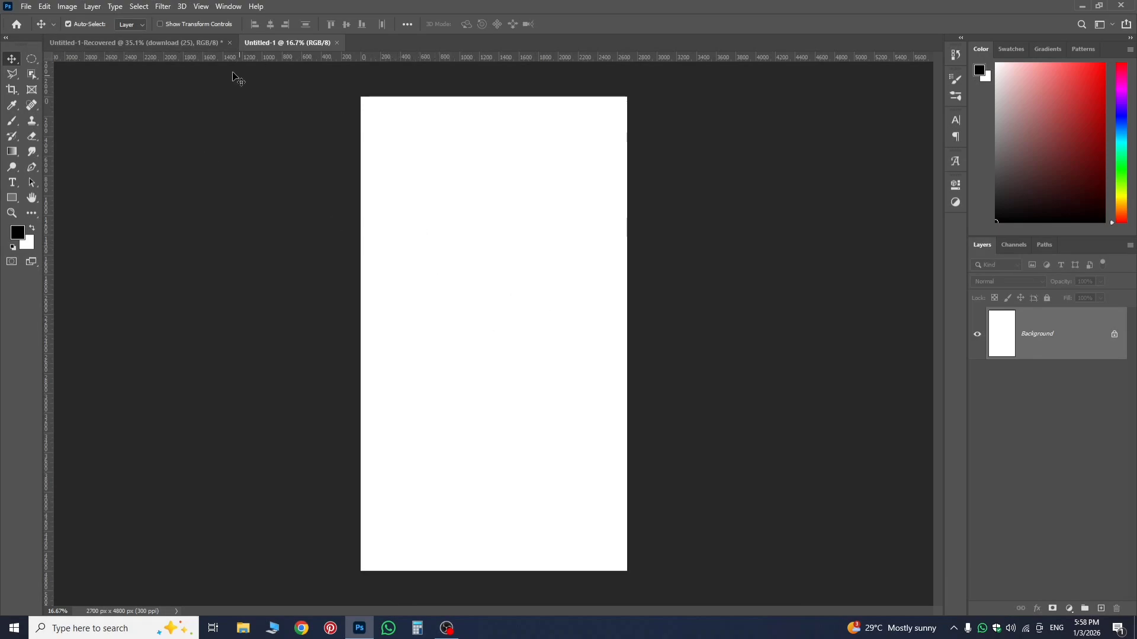
left_click(193, 40)
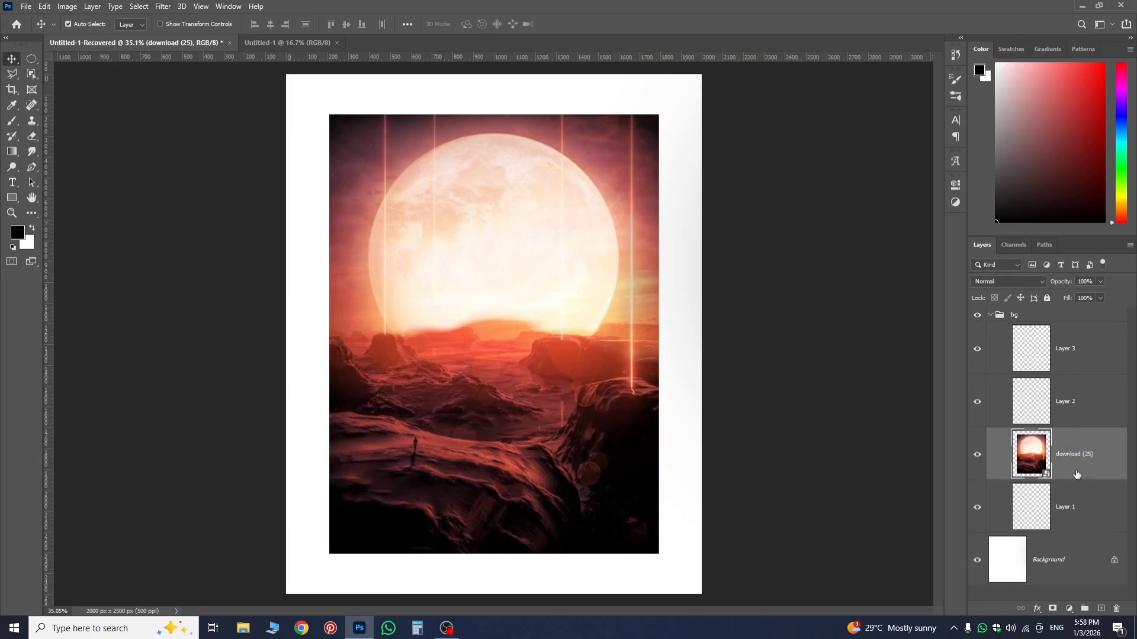
left_click_drag(1076, 474, 311, 42)
left_click_drag(312, 42, 683, 246)
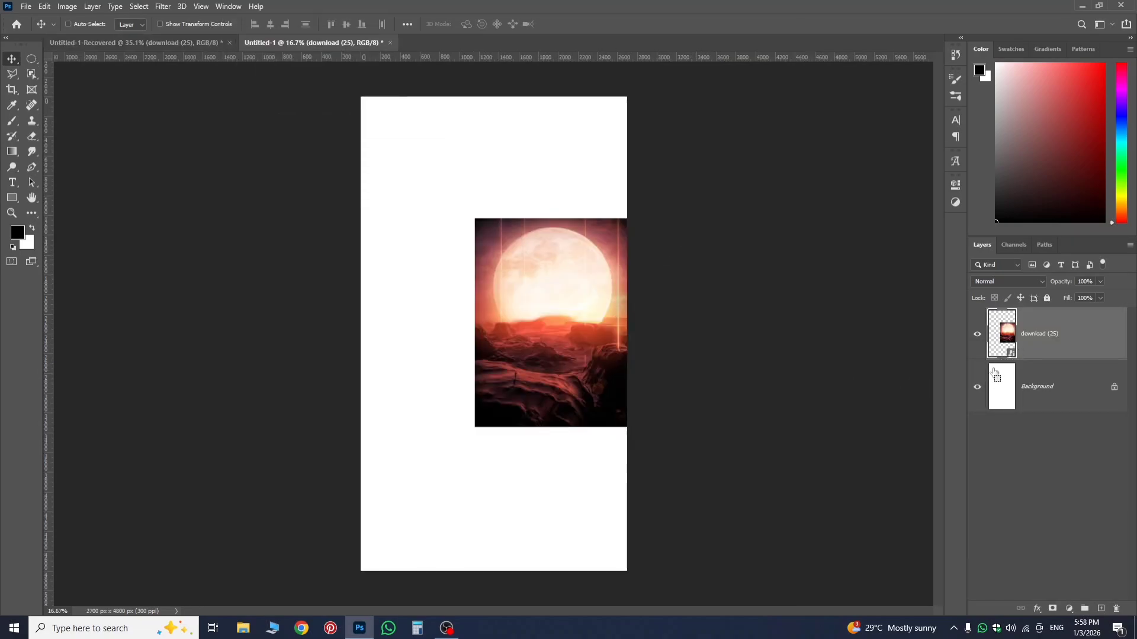
Use Free Transform to move the moon landscape near the middle of the new canvas, and apply it.
key("ctrl+t")
left_click_drag(544, 346, 494, 351)
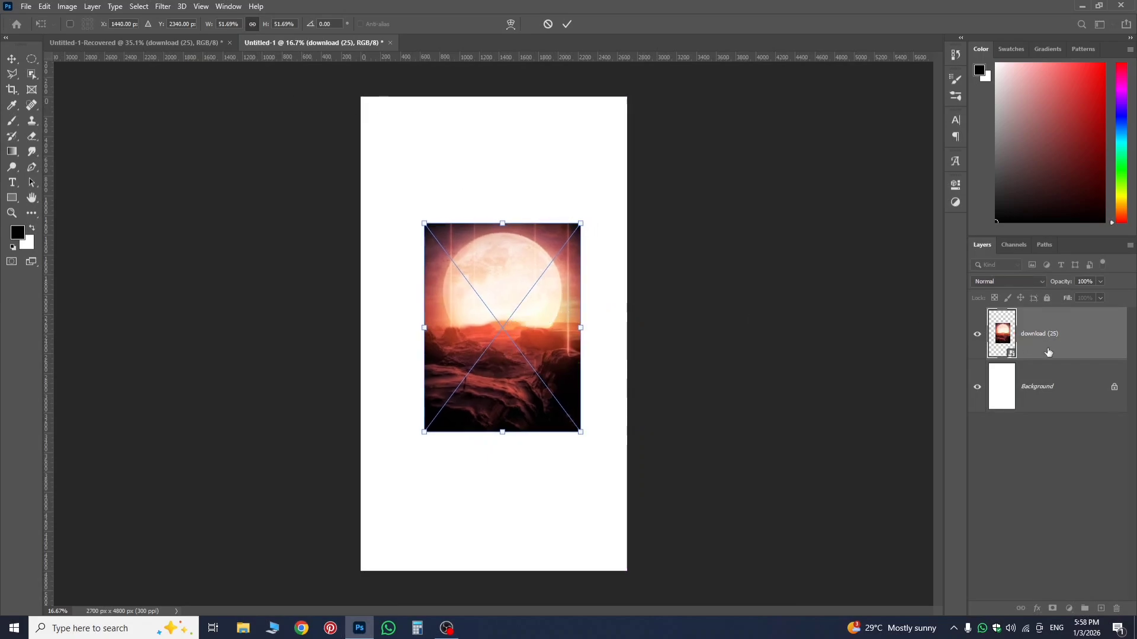
key("Return")
Copy the moon landscape layer back into Untitled-1-Recovered, and remove the duplicate from the bg group.
left_click_drag(1059, 343, 791, 413)
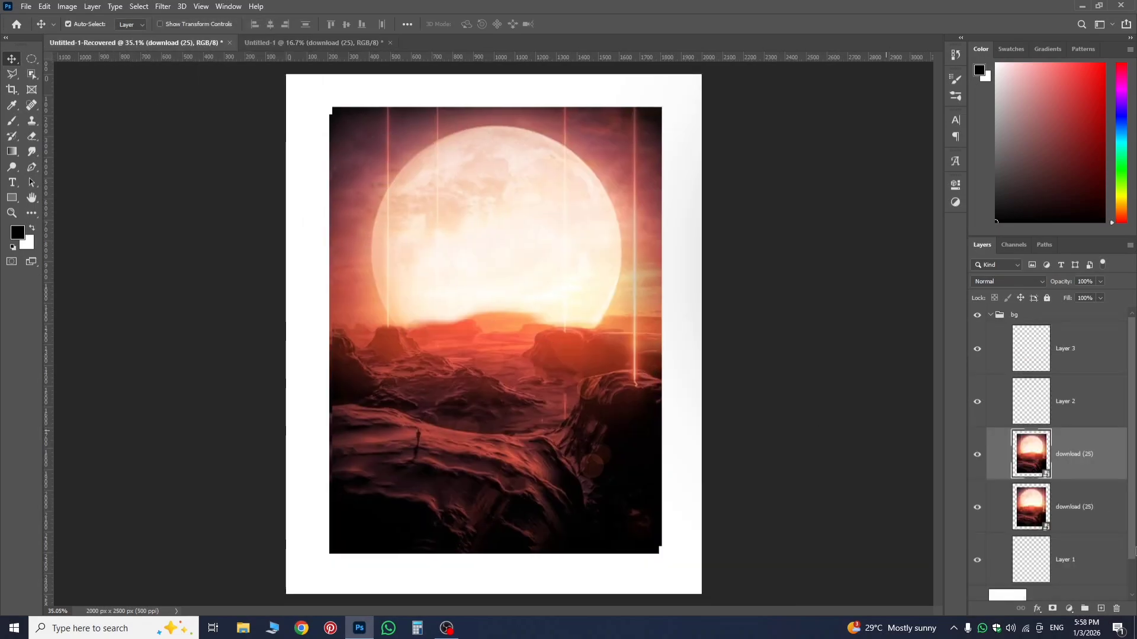
key("Delete")
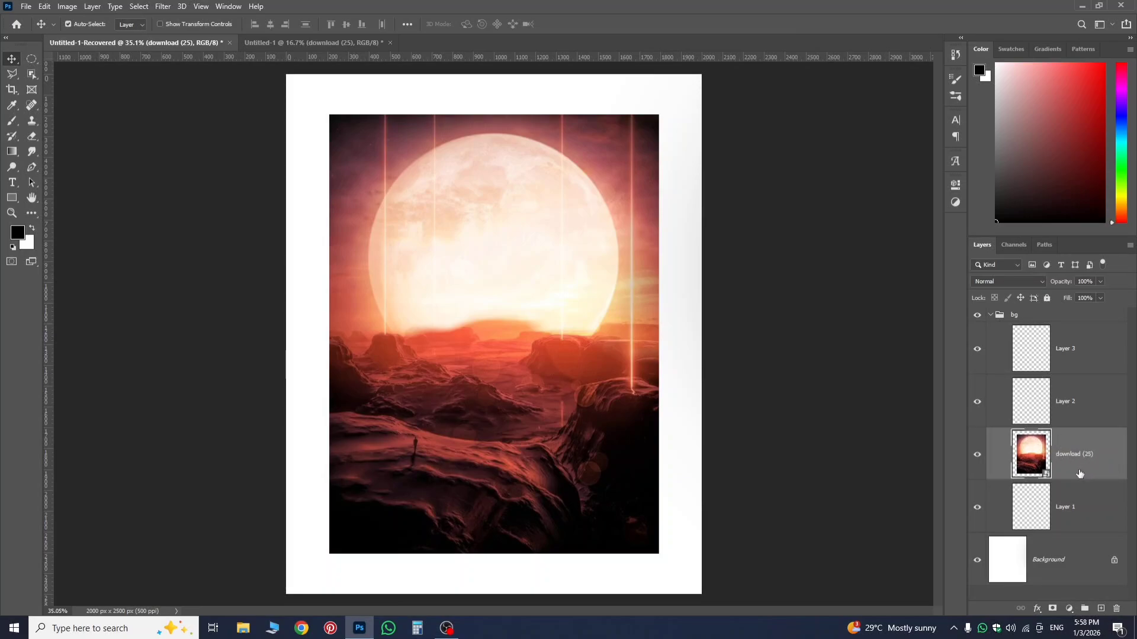
left_click(1086, 499)
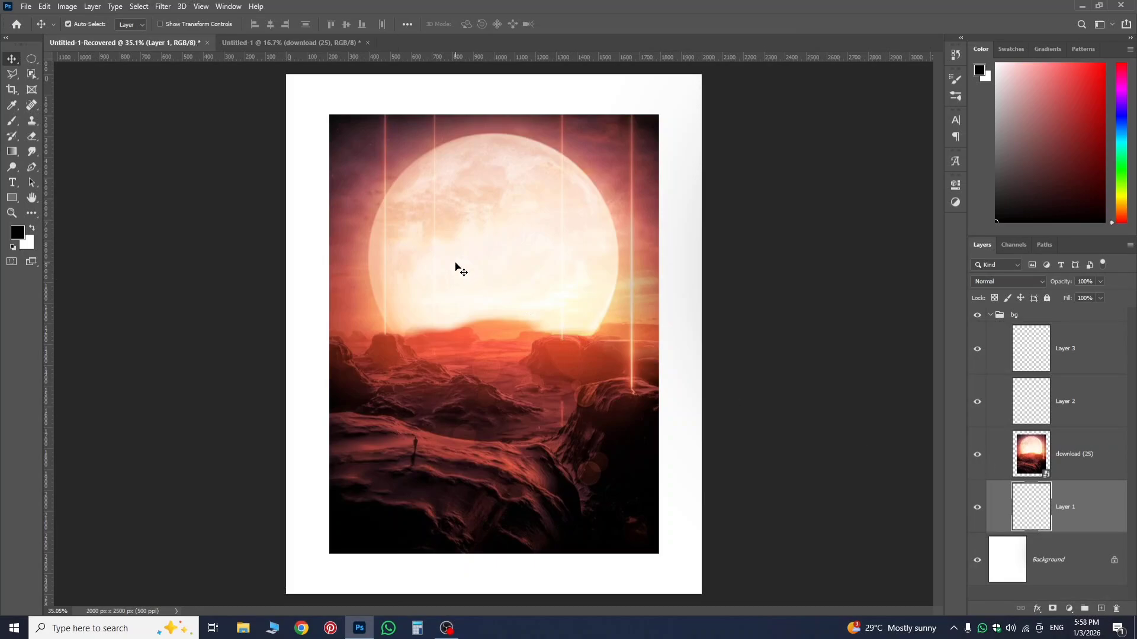
left_click(1071, 473)
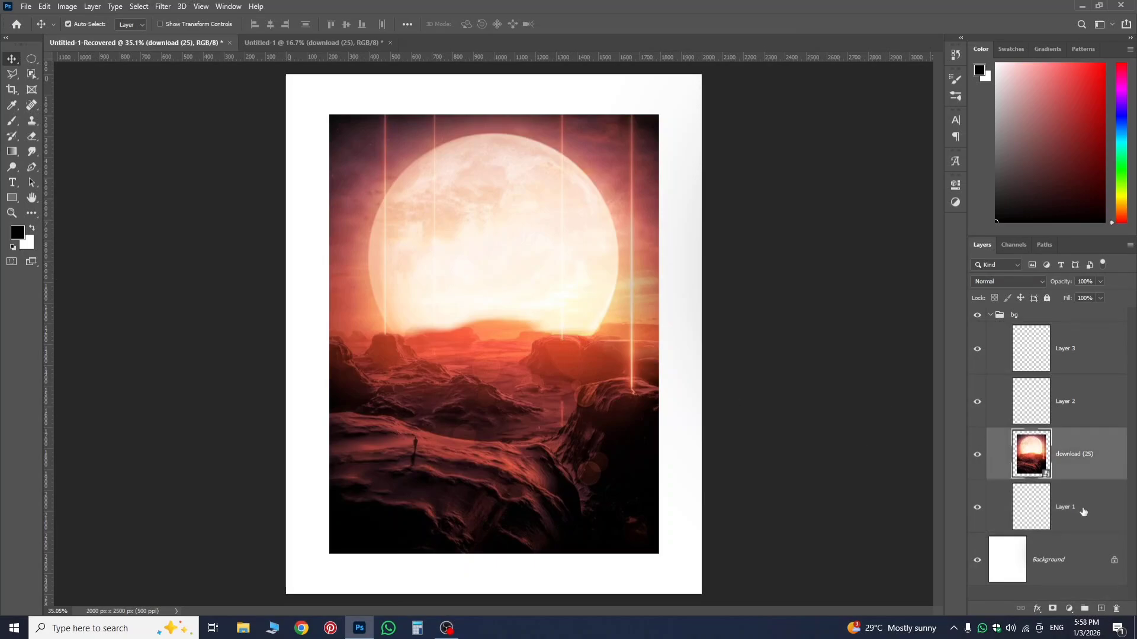
Select Layers 1, 2 and 3 without the moon landscape layer, and delete the three layers.
left_click(1083, 510)
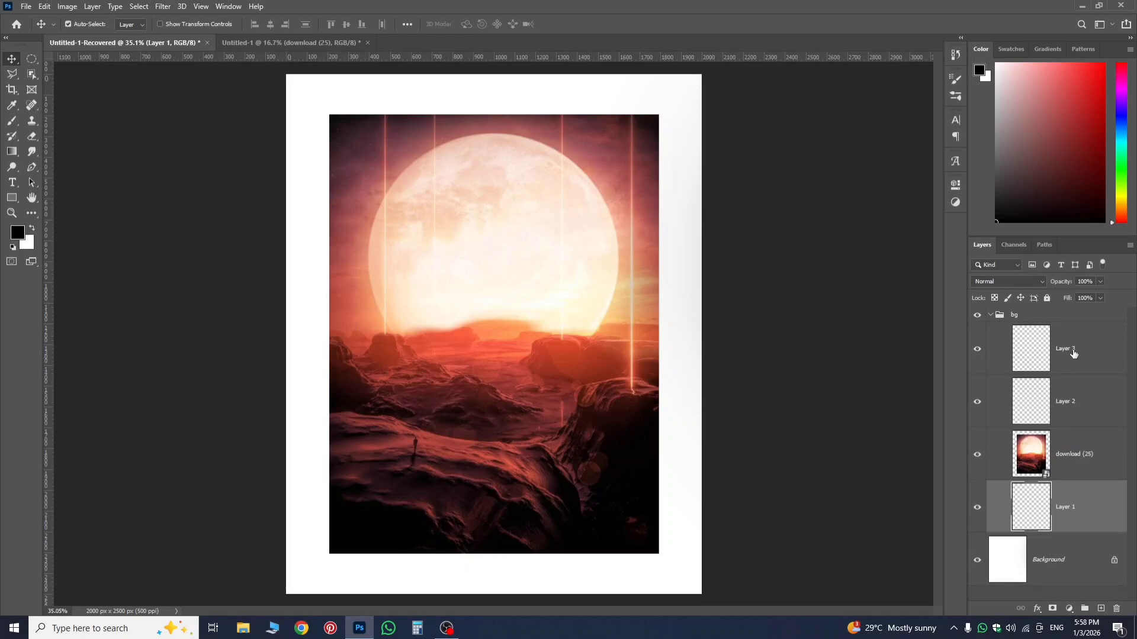
left_click(1075, 354, "shift")
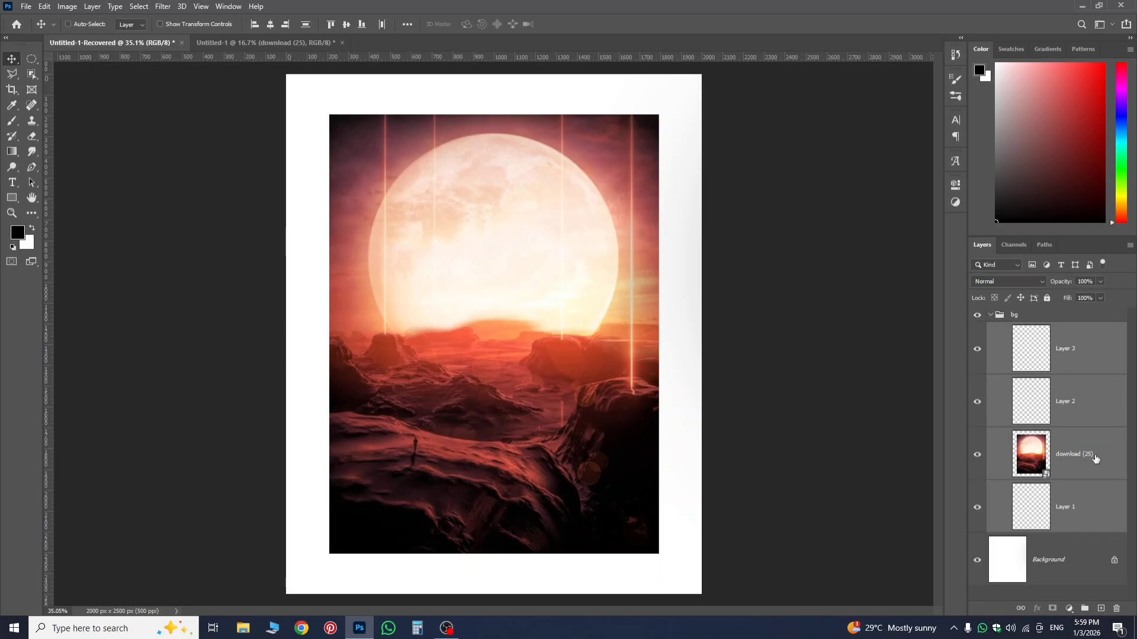
left_click(1095, 464, "ctrl")
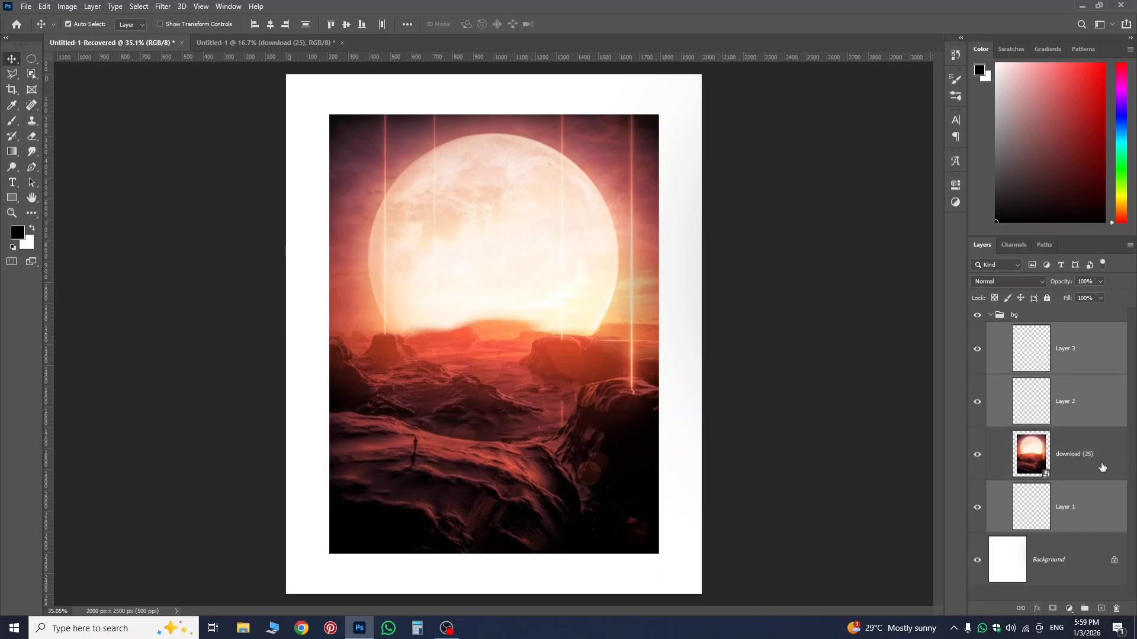
left_click(1116, 609)
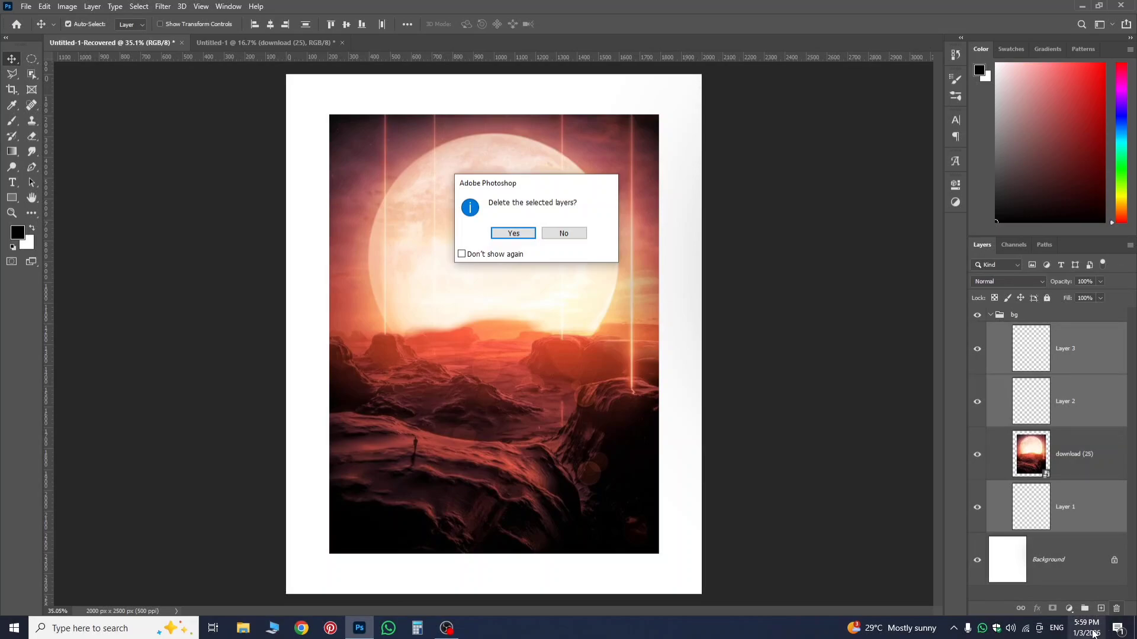
key("Return")
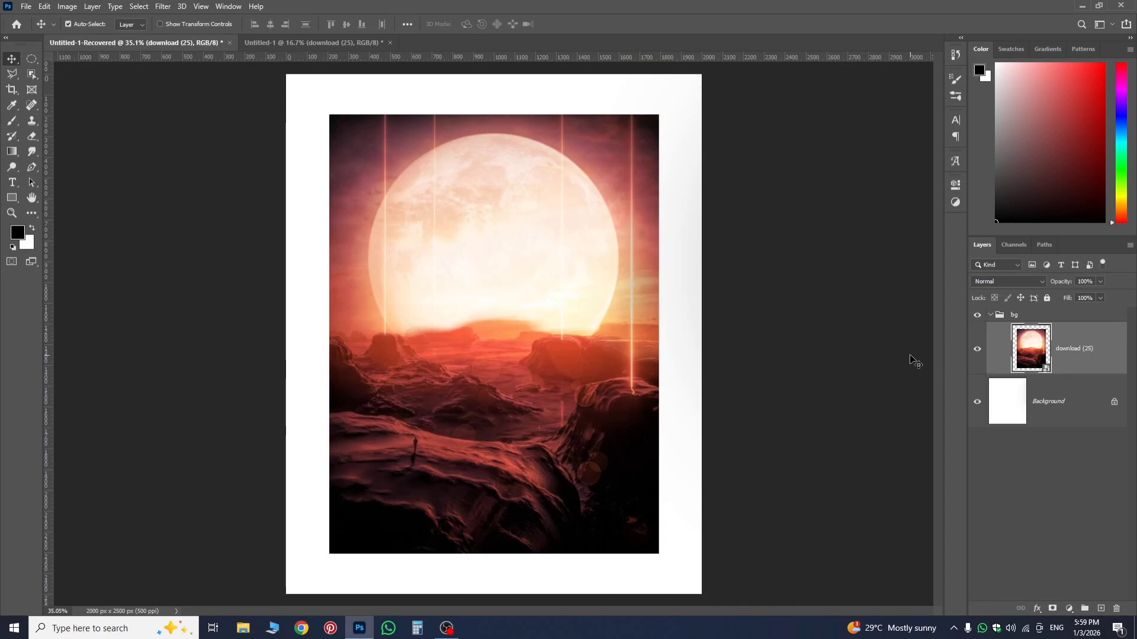
Duplicate the moon landscape layer repeatedly inside the bg group until there are six copies.
key("ctrl")
key("ctrl+j")
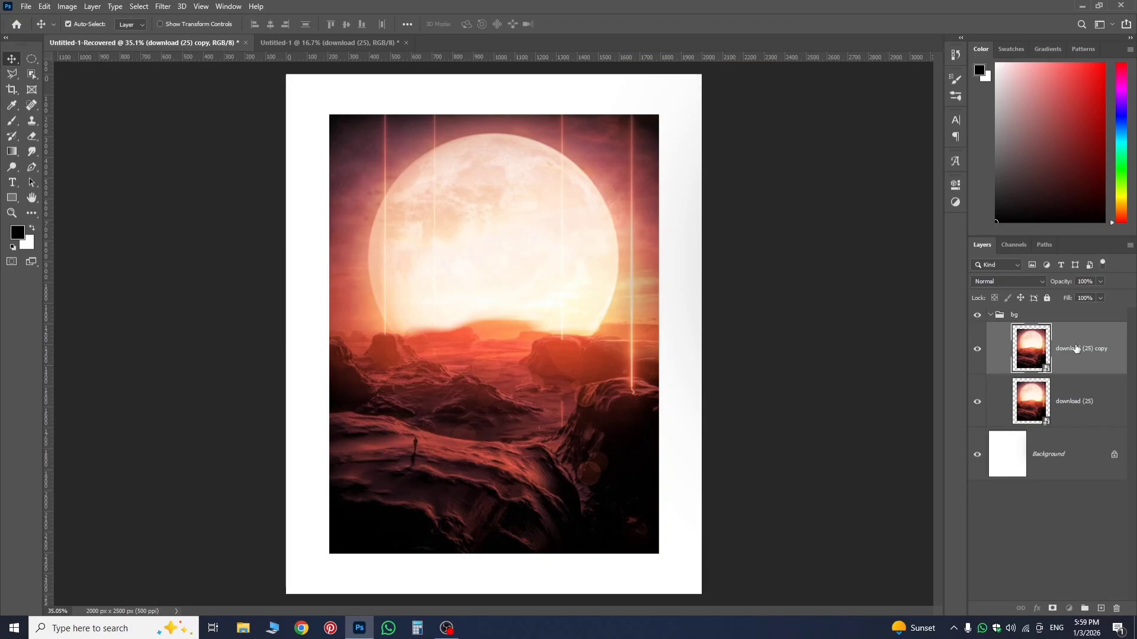
left_click_drag(1076, 349, 1084, 374)
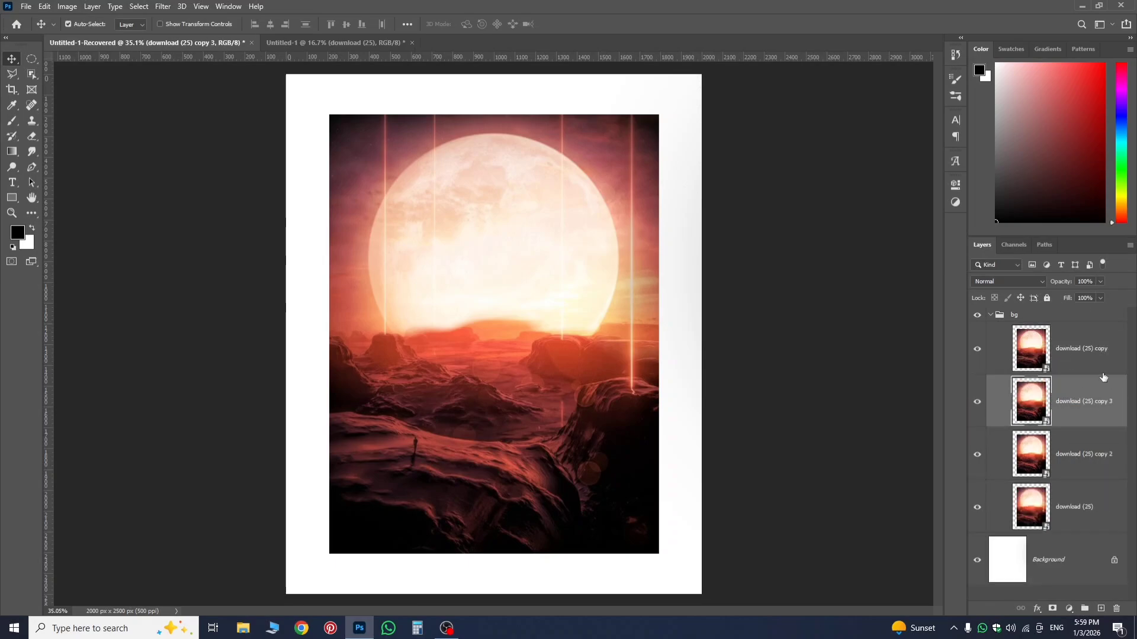
left_click(1081, 355)
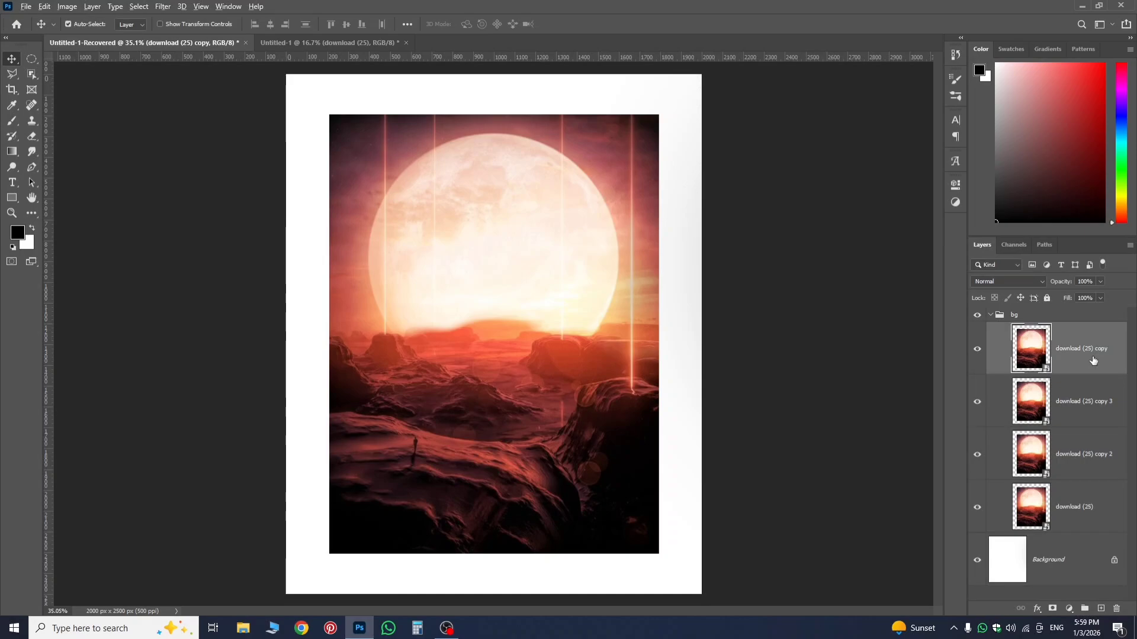
mouse_move(1093, 360)
left_mouse_down()
mouse_move(1086, 327)
mouse_move(1089, 378)
left_mouse_up()
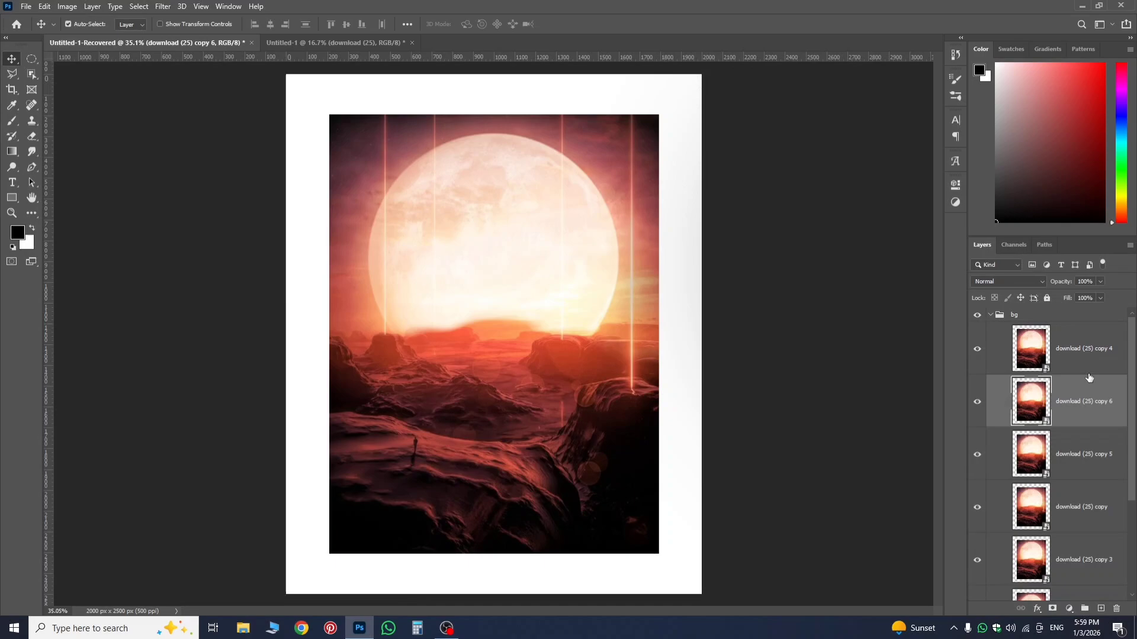
Select all six moon landscape copies without the original layer, and remove them from the bg group.
left_click(1071, 348)
scroll(1066, 551, "down", 5)
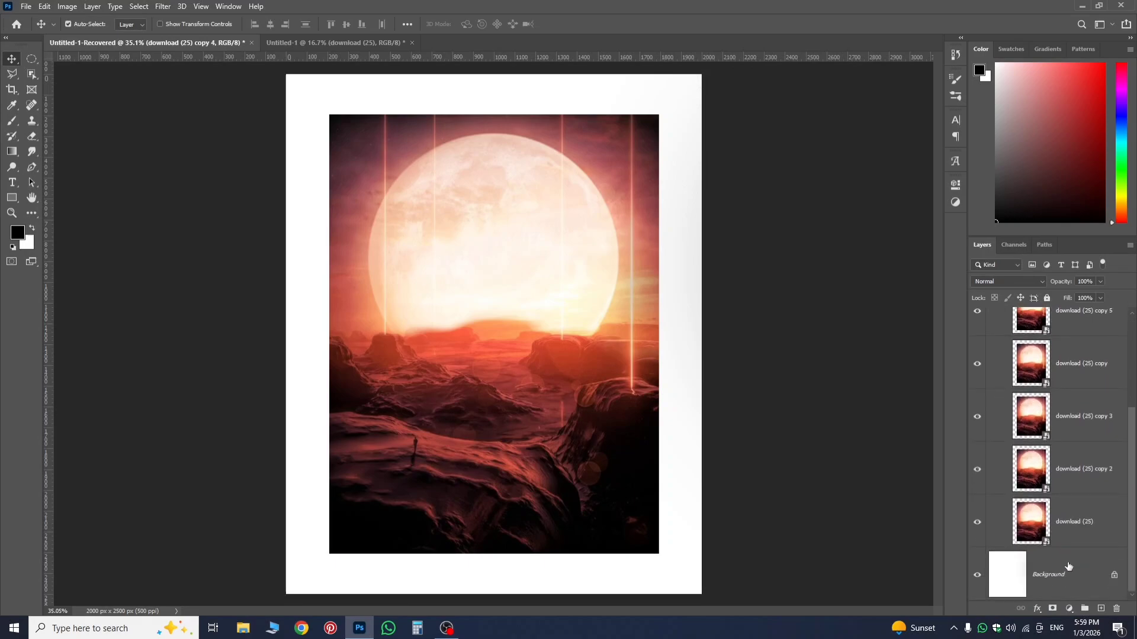
left_click(1075, 516, "shift")
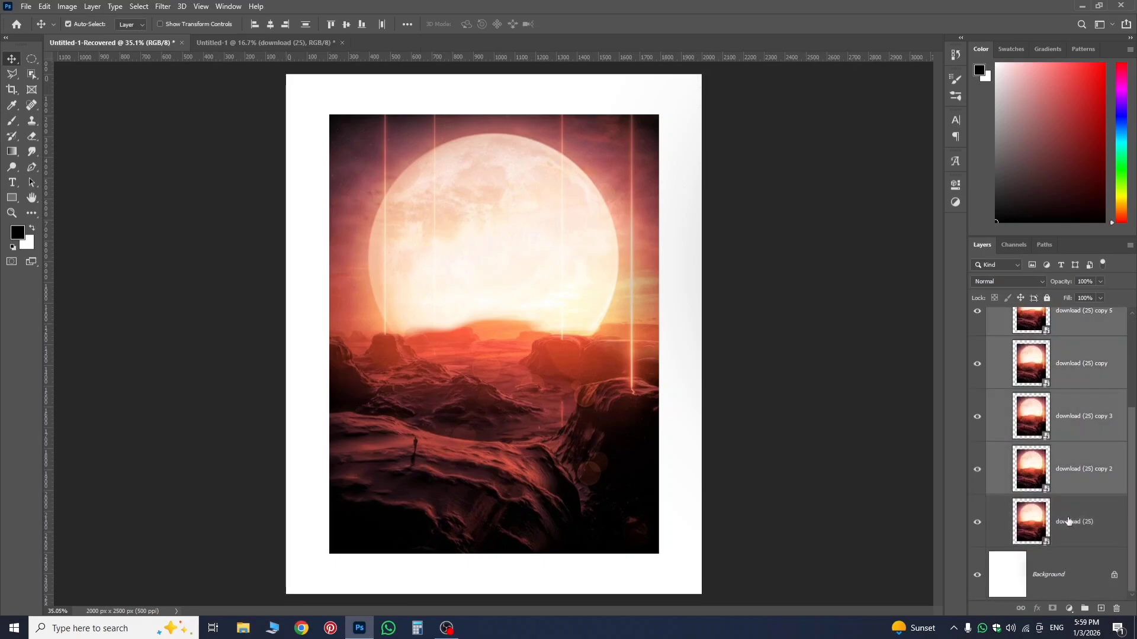
key("ctrl+e")
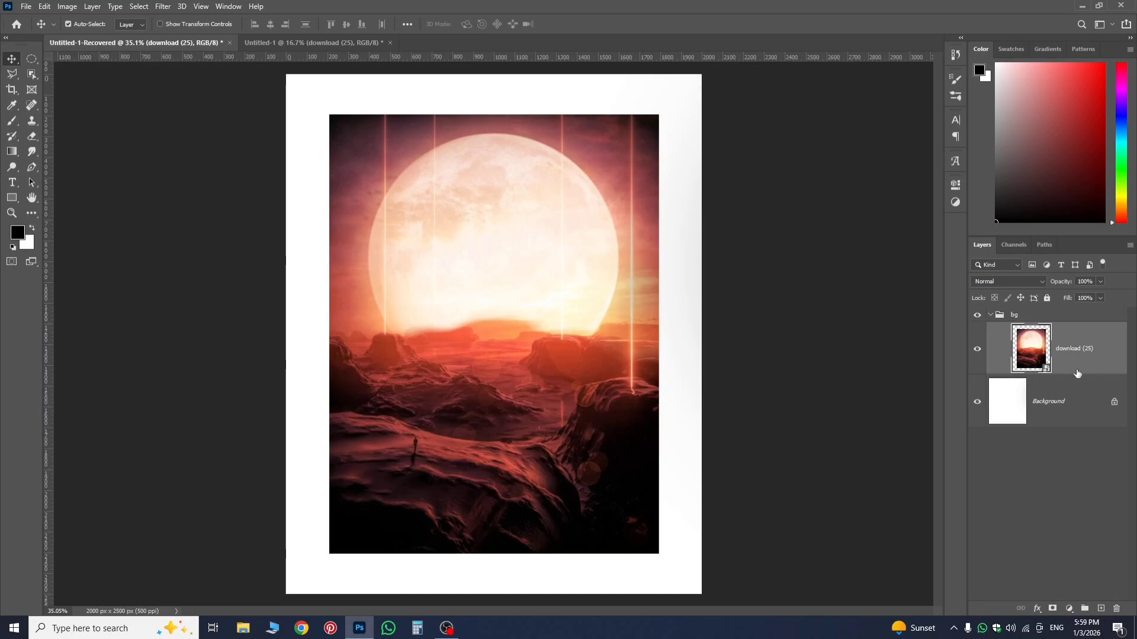
Move the moon landscape layer out of the bg group and place it above the group.
left_click_drag(1076, 367, 1042, 312)
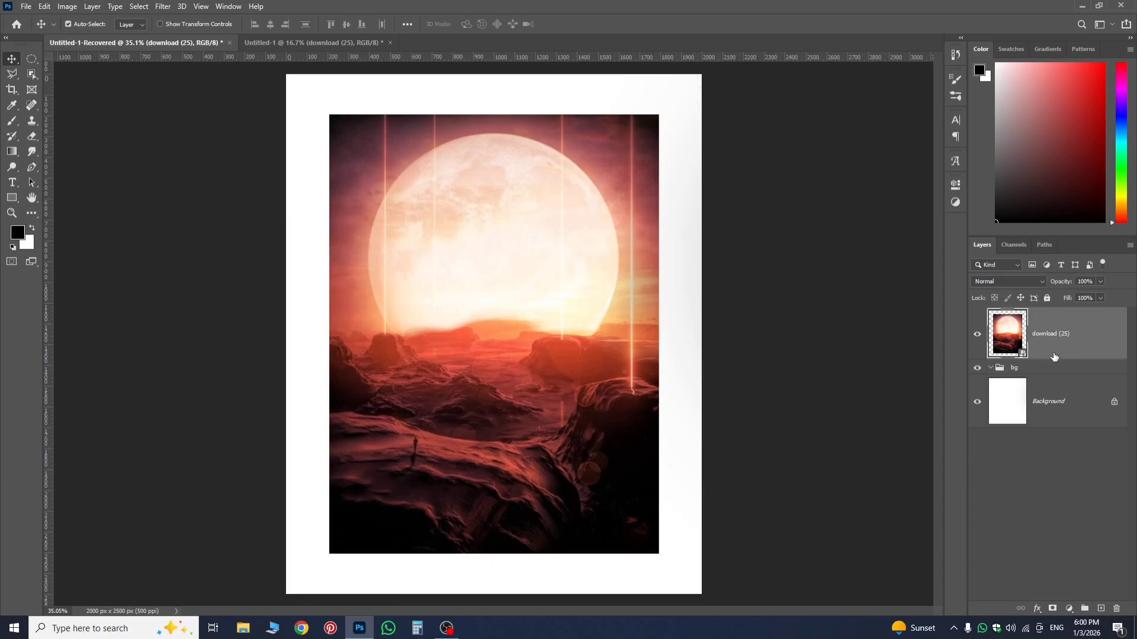
Duplicate the moon landscape layer into the bg group and enlarge the copy proportionally to 40.16% so it covers the canvas.
left_click_drag(1059, 345, 1045, 384)
key("ctrl+t")
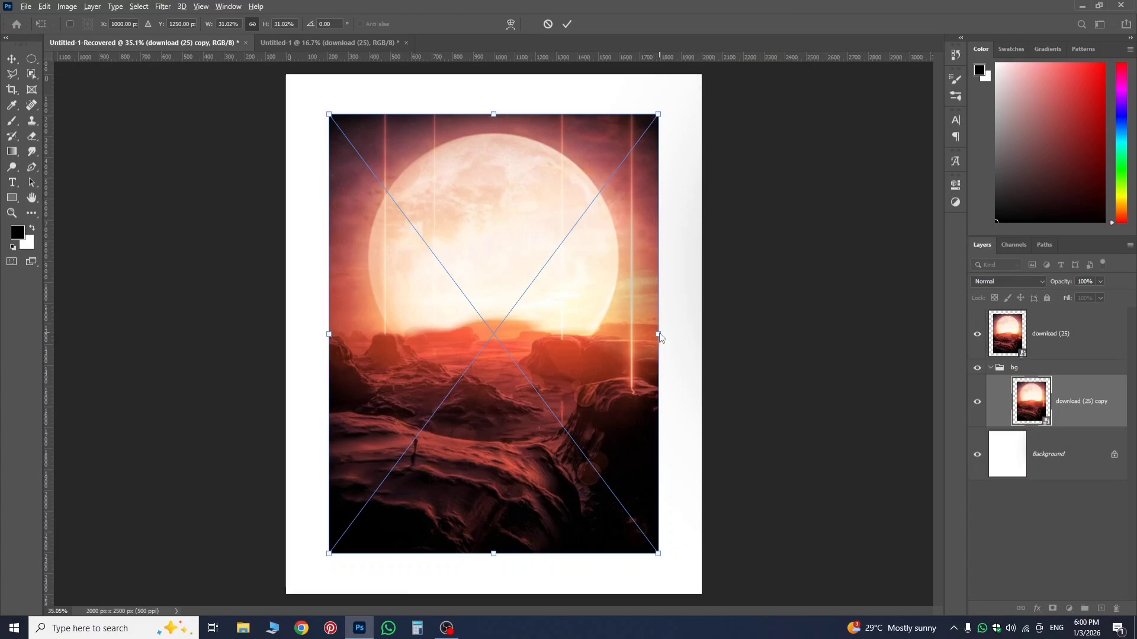
left_click_drag(663, 334, 711, 347)
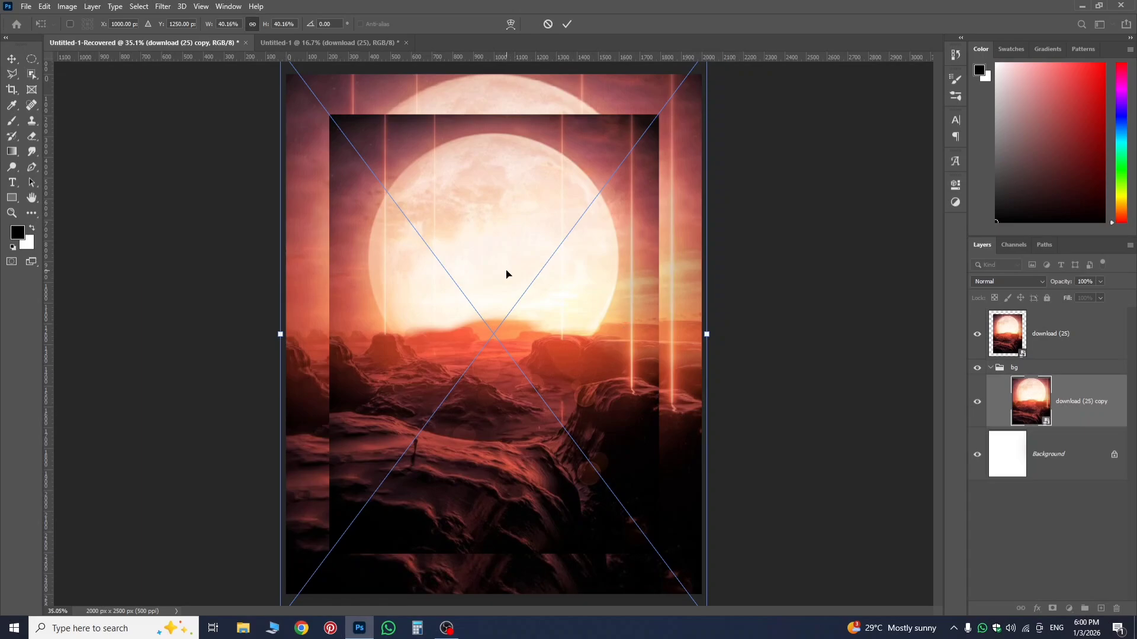
key("Return")
Lower the opacity of the top moon landscape layer to reveal the copy beneath, and restore it to 100%.
left_click(1094, 334)
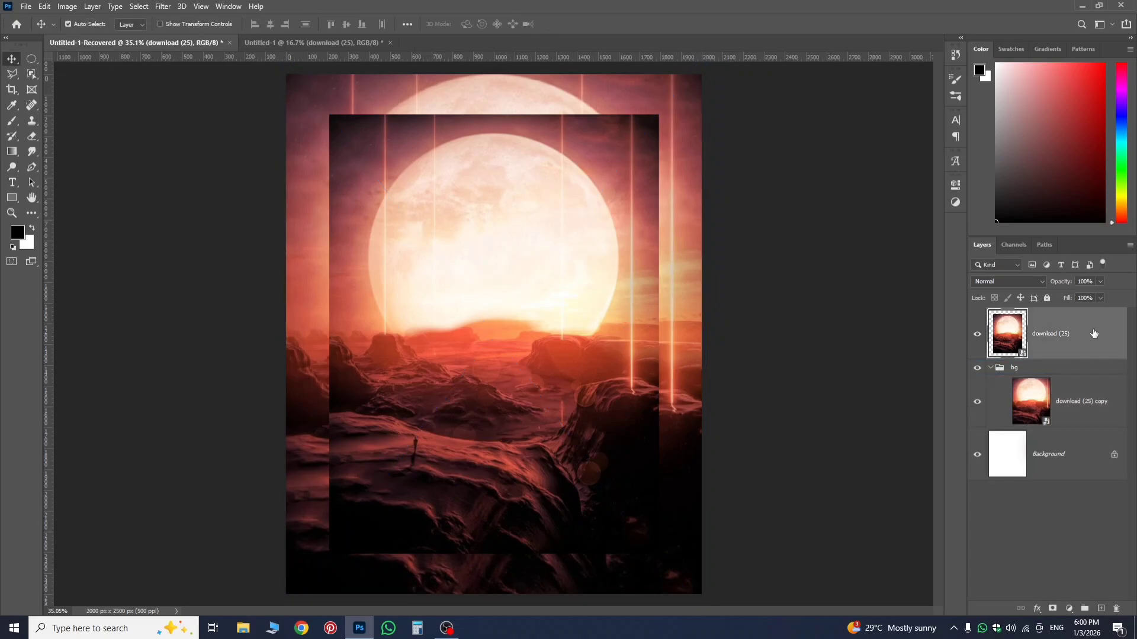
left_click(1101, 282)
left_click_drag(1103, 294, 1073, 311)
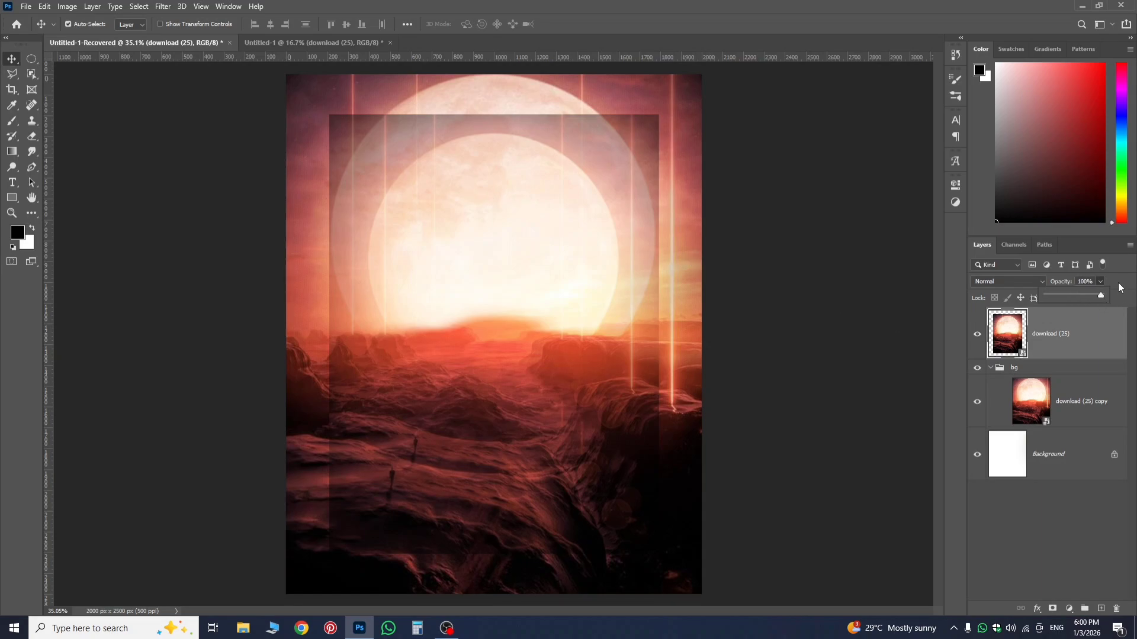
mouse_move(1118, 282)
left_mouse_down()
mouse_move(1099, 282)
mouse_move(1100, 293)
left_mouse_up()
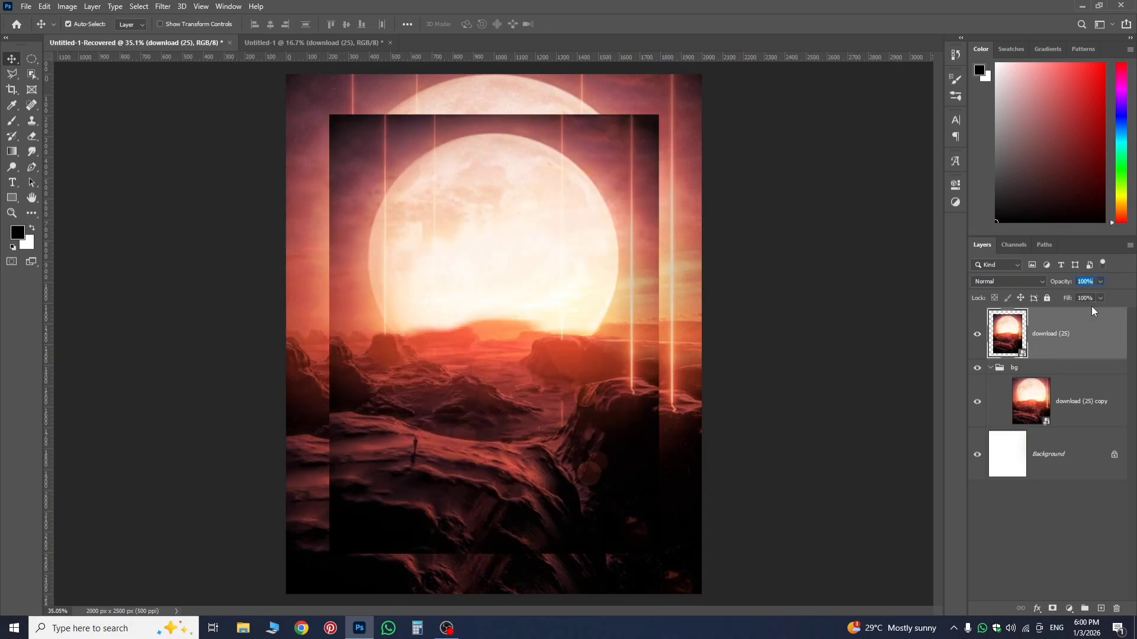
Lower the top moon landscape layer's fill to 49%, vary it between 40% and 37%, and restore it to 100%.
left_click(1100, 298)
left_click_drag(1102, 310, 1072, 313)
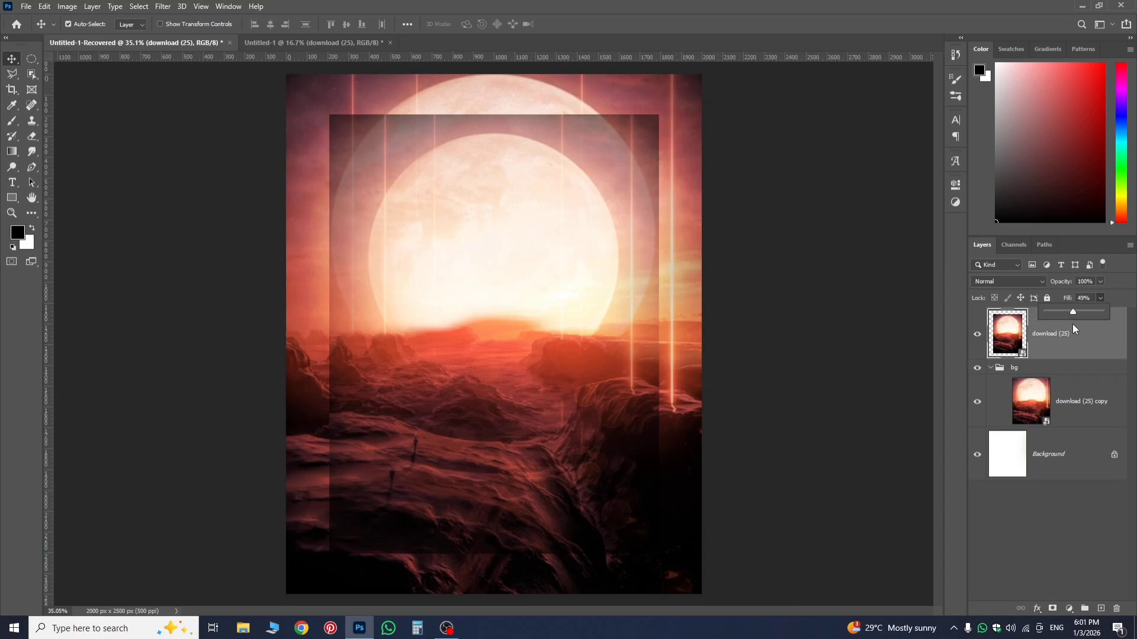
left_click_drag(1068, 331, 1064, 331)
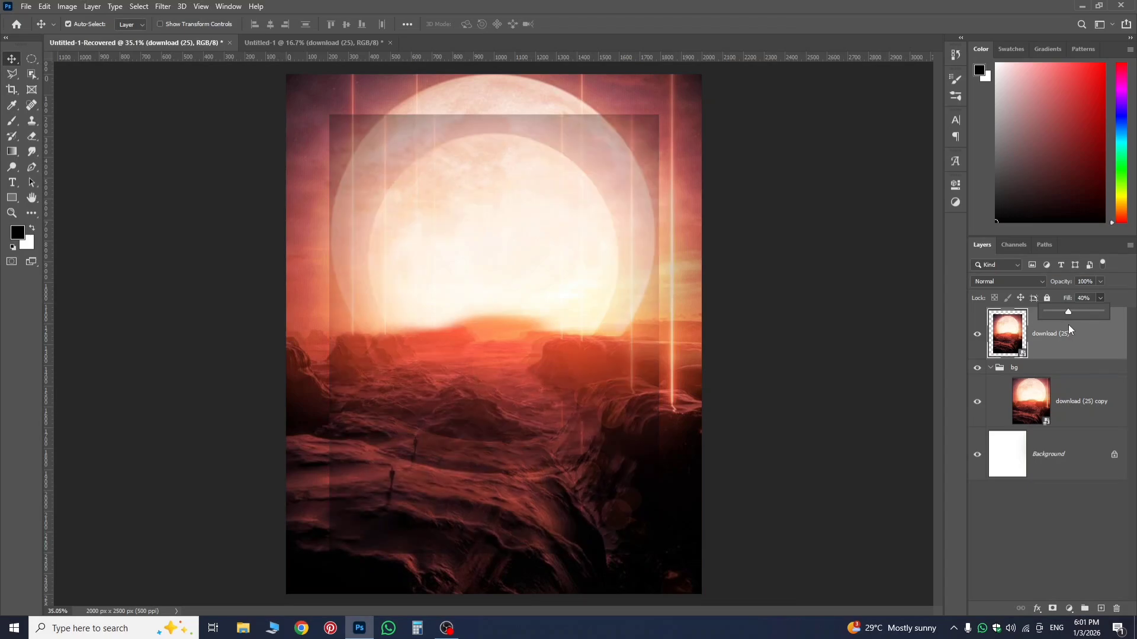
left_click_drag(1069, 330, 1073, 329)
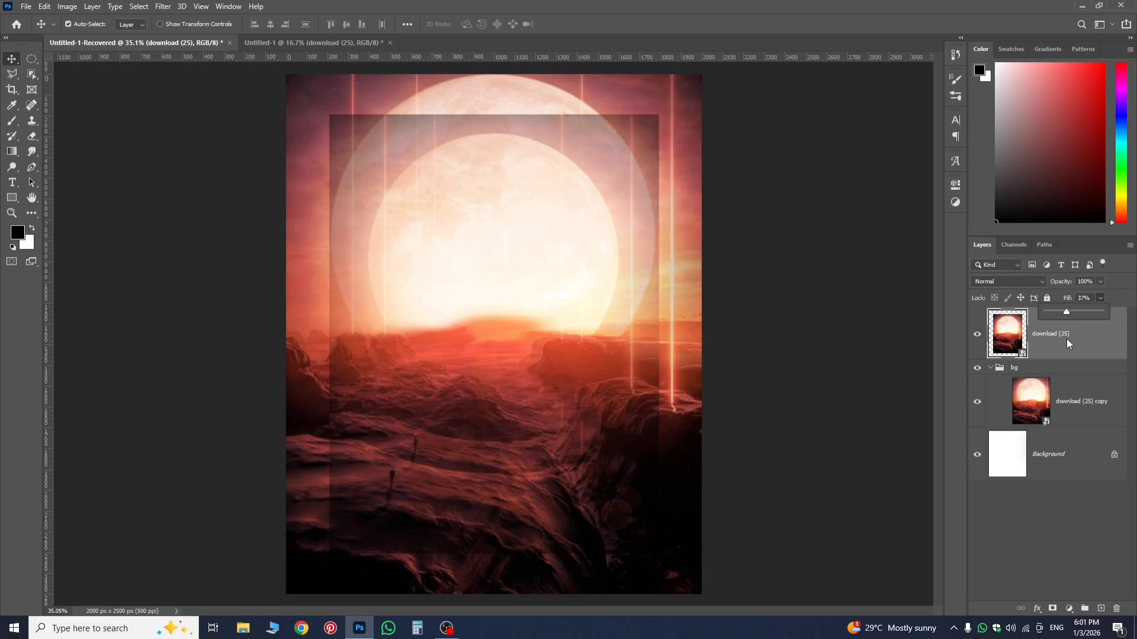
left_click_drag(1069, 347, 1102, 329)
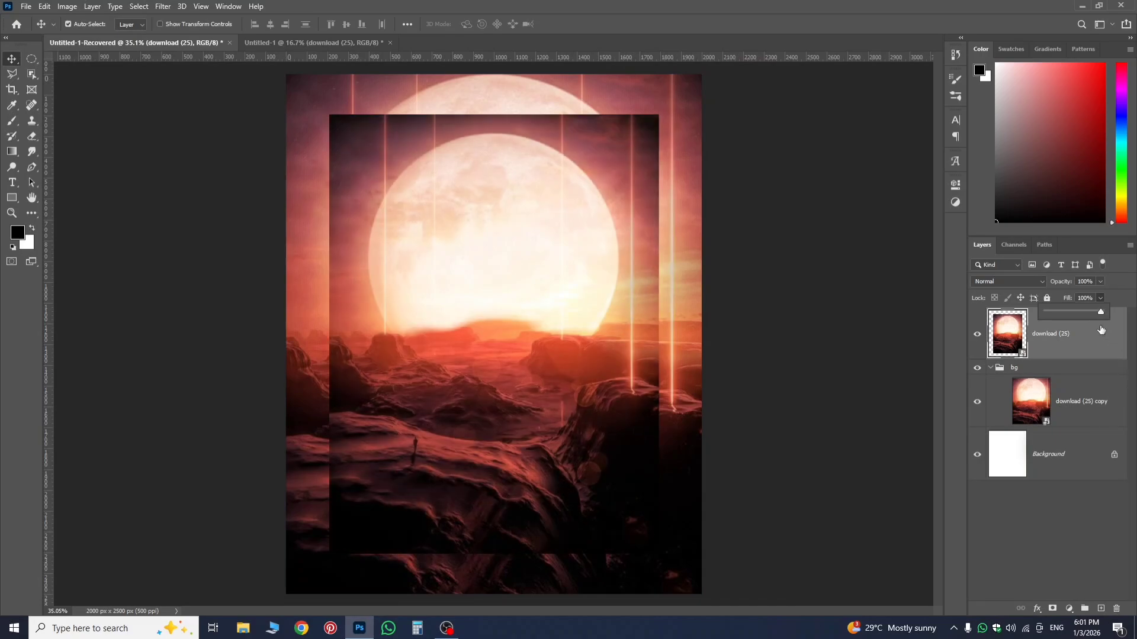
Lock all attributes of the top moon landscape layer, try to move it down the stack, and unlock it.
left_click(1047, 298)
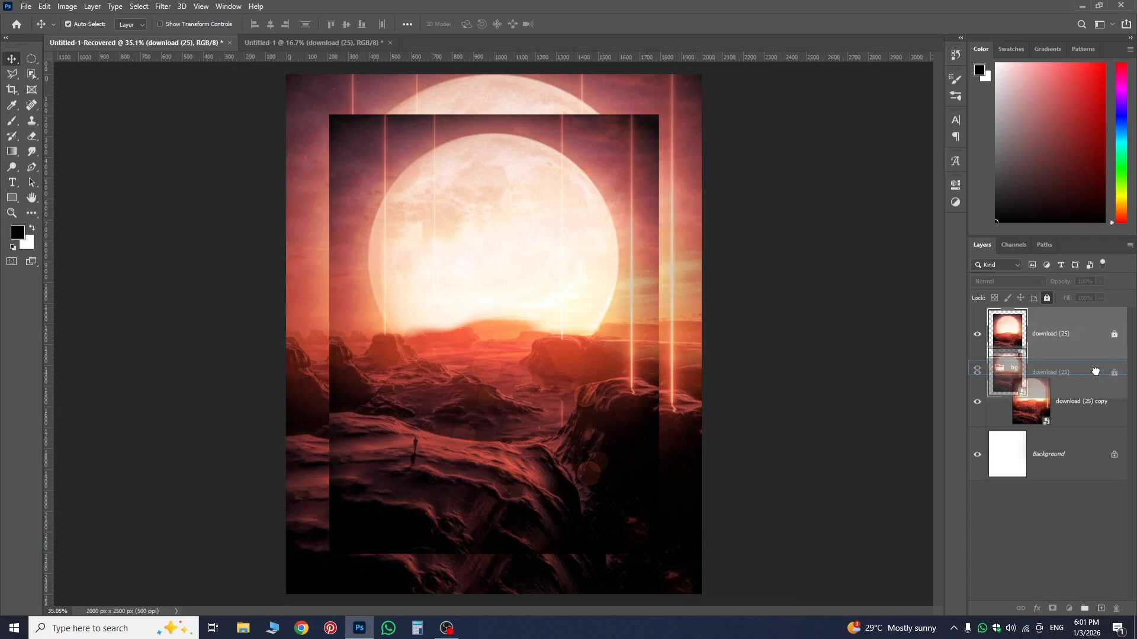
left_click(1115, 336)
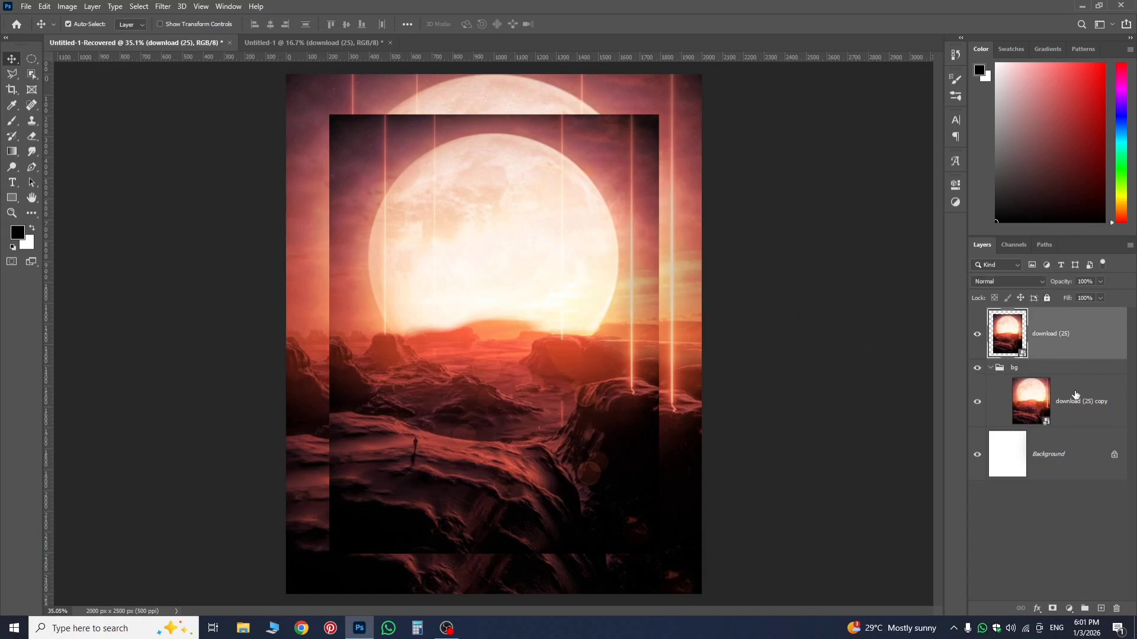
Delete both moon landscape layers and the bg group, keeping only the Background layer.
left_click(1076, 408, "shift")
key("Delete")
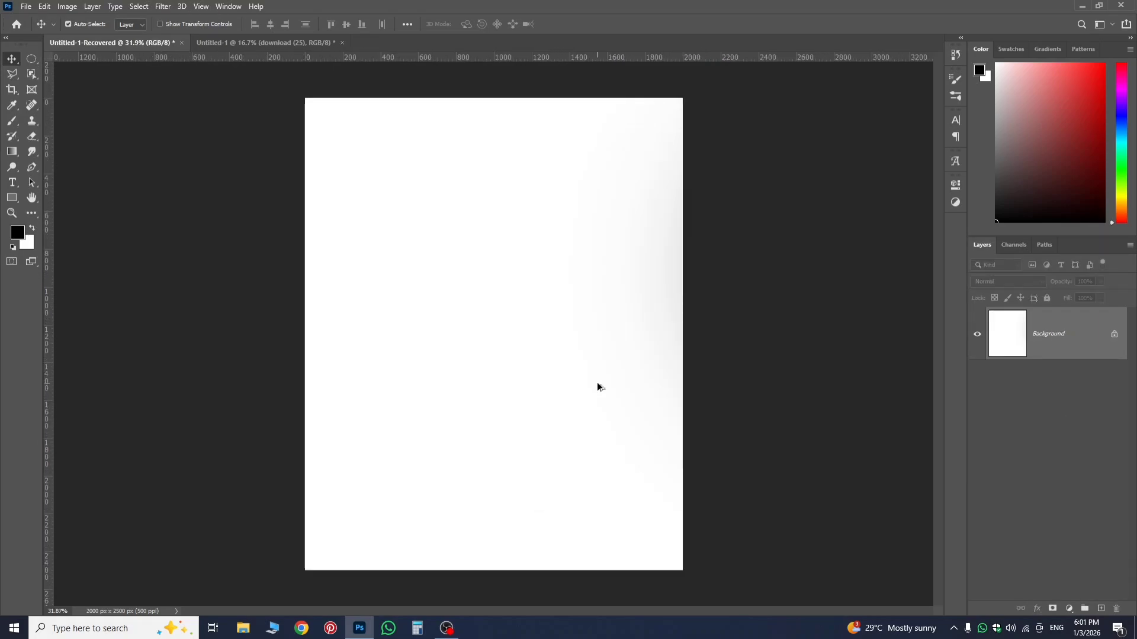
Place the Orange background image from Downloads as an embedded object and stretch its width to 39.15% to span the canvas.
left_click(26, 7)
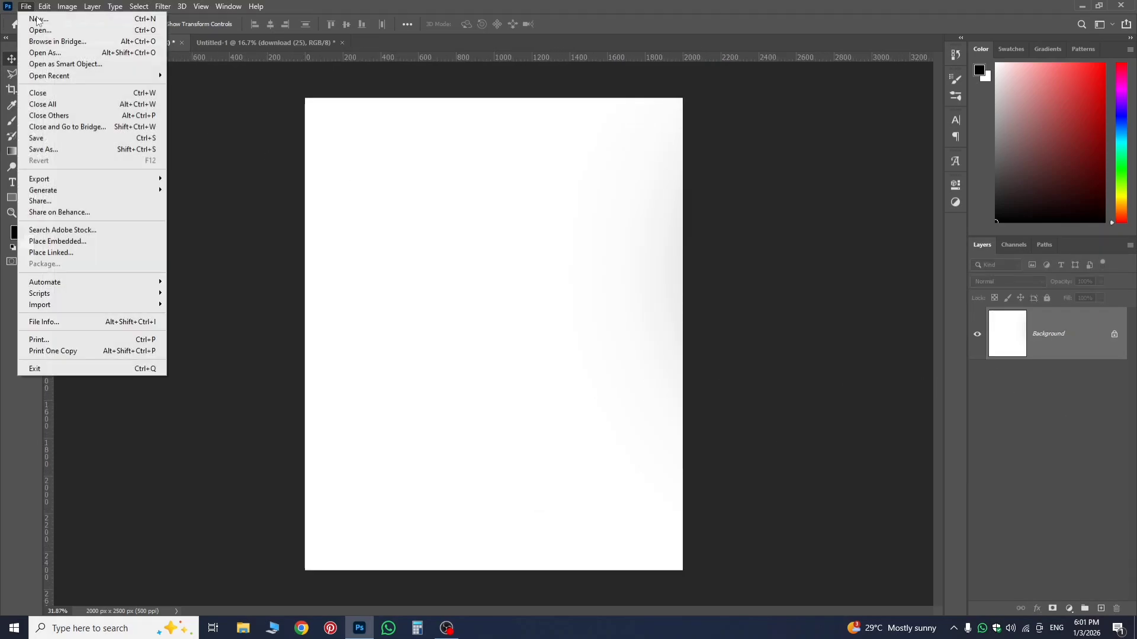
left_click(89, 243)
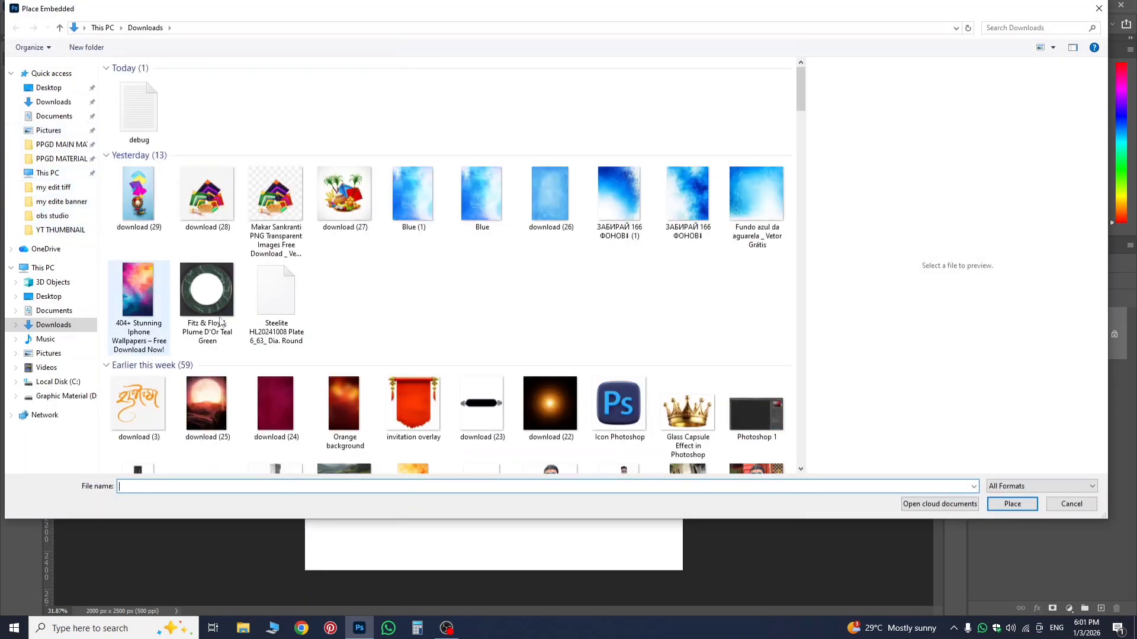
scroll(219, 321, "down", 10)
scroll(330, 309, "up", 7)
left_click(330, 309)
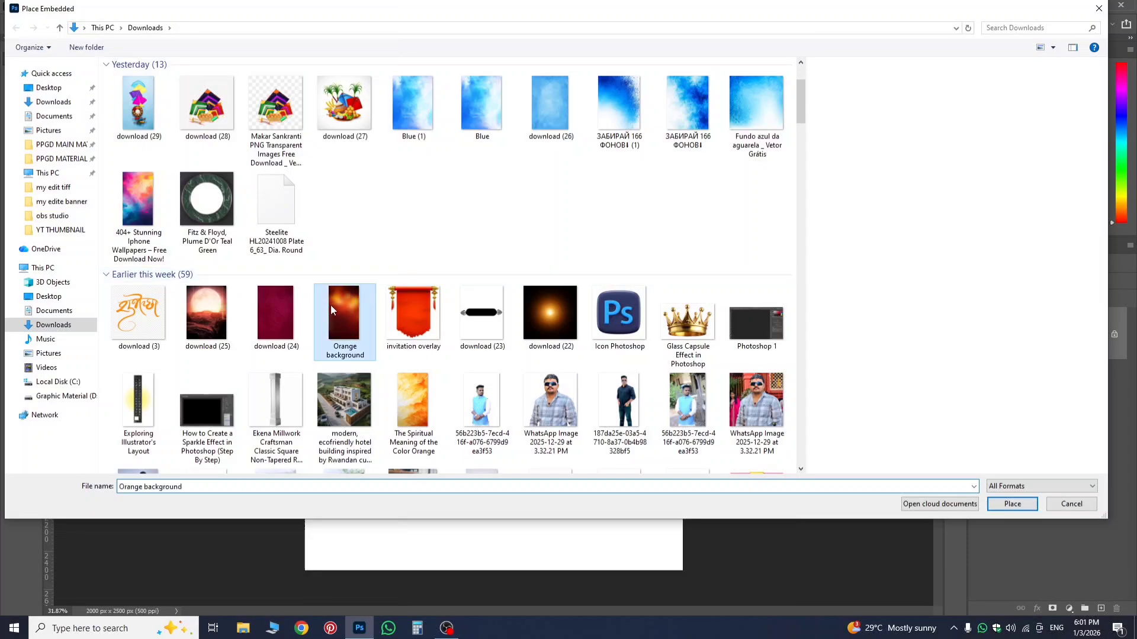
left_click(1011, 504)
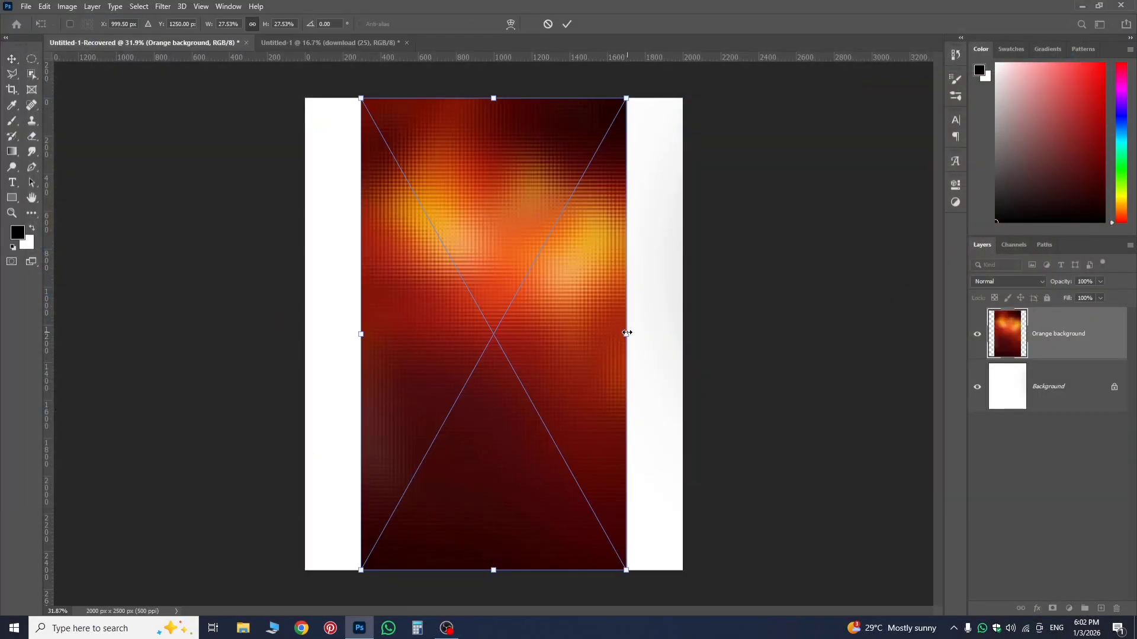
left_click_drag(641, 342, 680, 354)
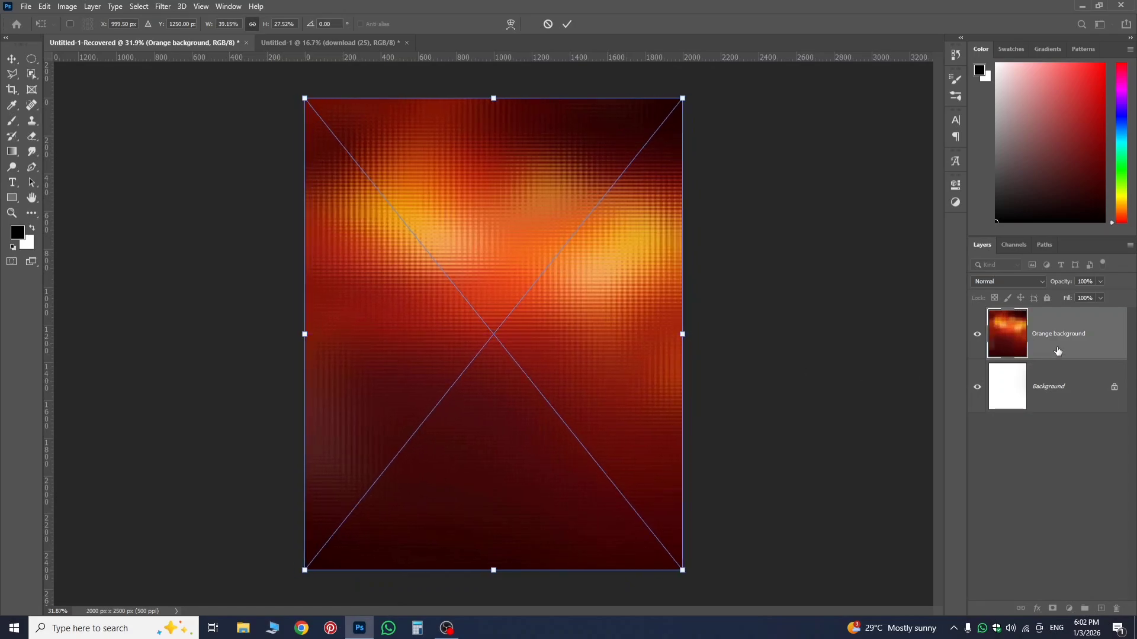
key("Return")
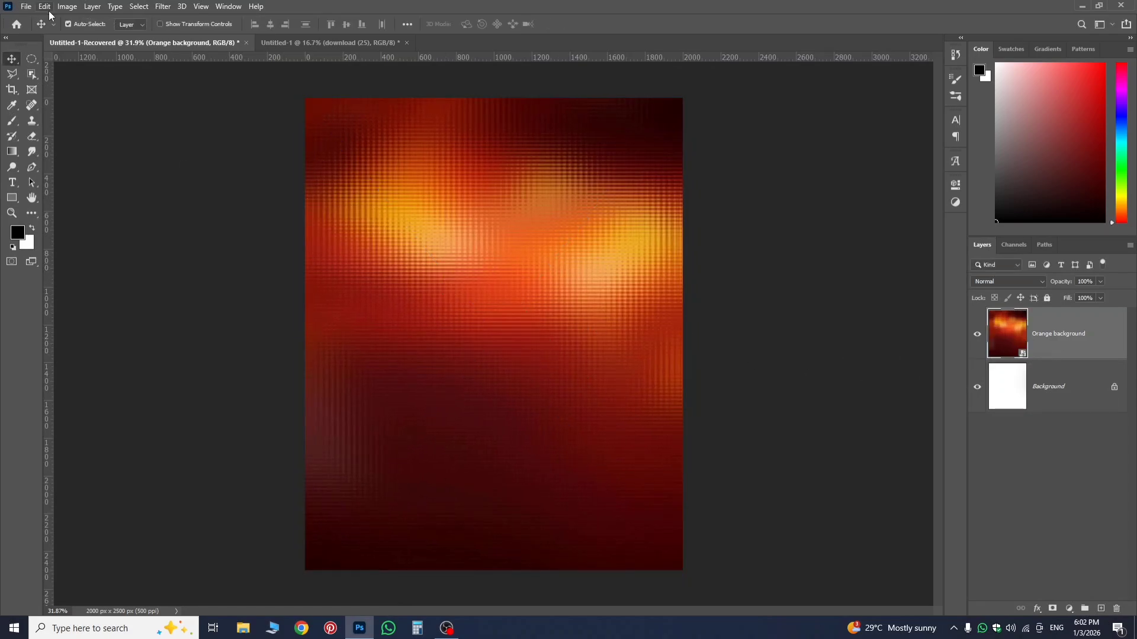
Place the pink-and-blue download (7) image as an embedded object and stretch its width to 39.15% to span the canvas.
left_click(26, 7)
left_click(50, 242)
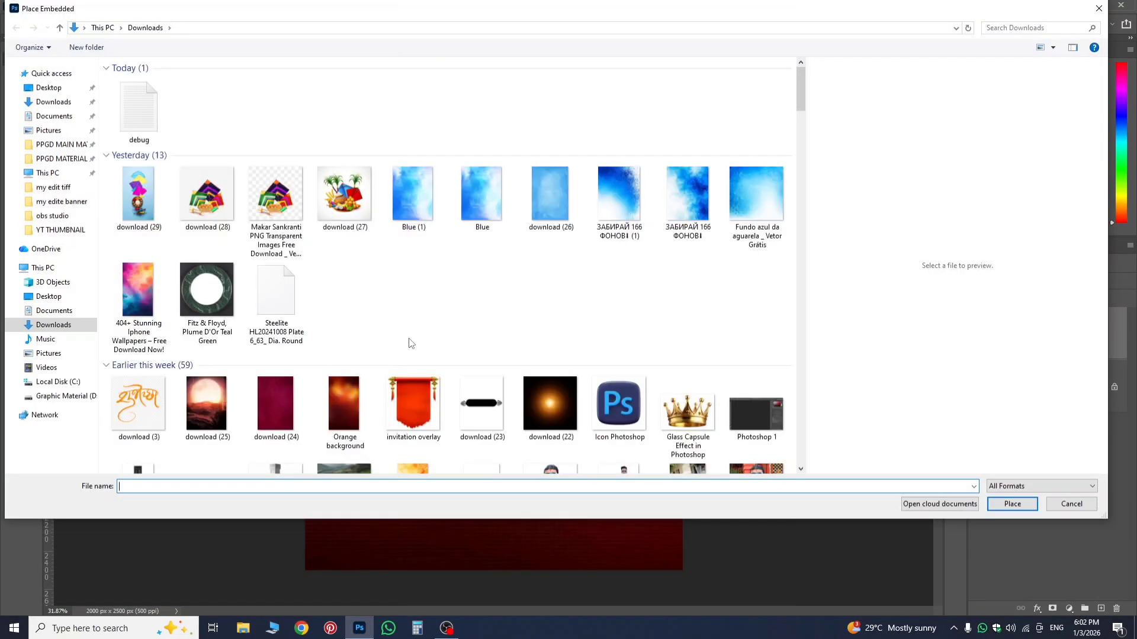
scroll(412, 337, "down", 10)
scroll(416, 321, "down", 5)
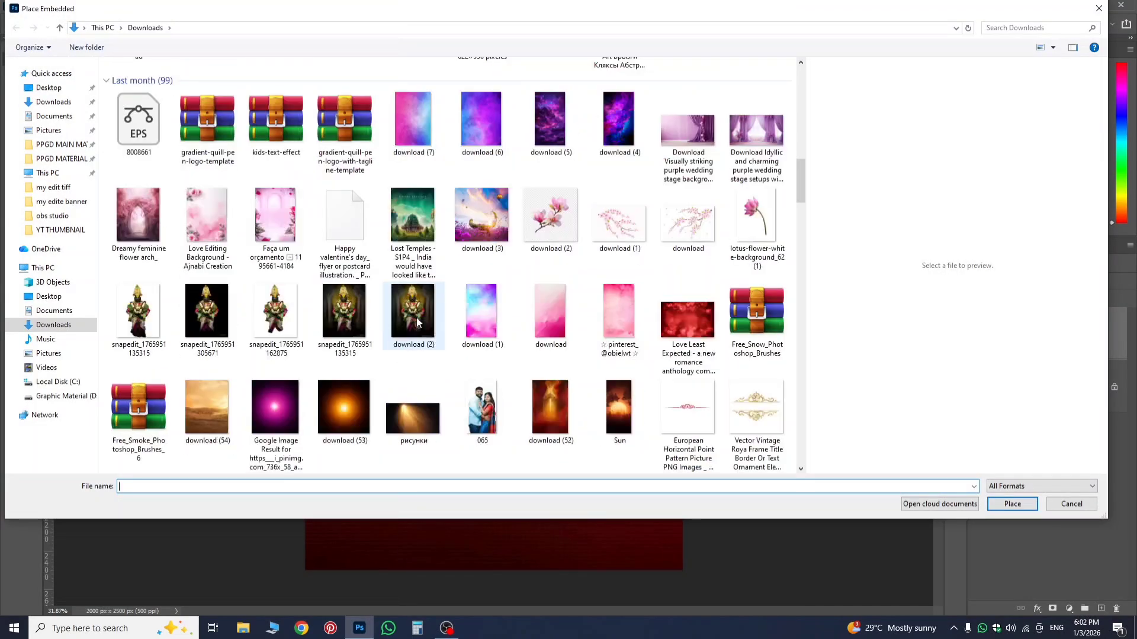
scroll(477, 287, "up", 5)
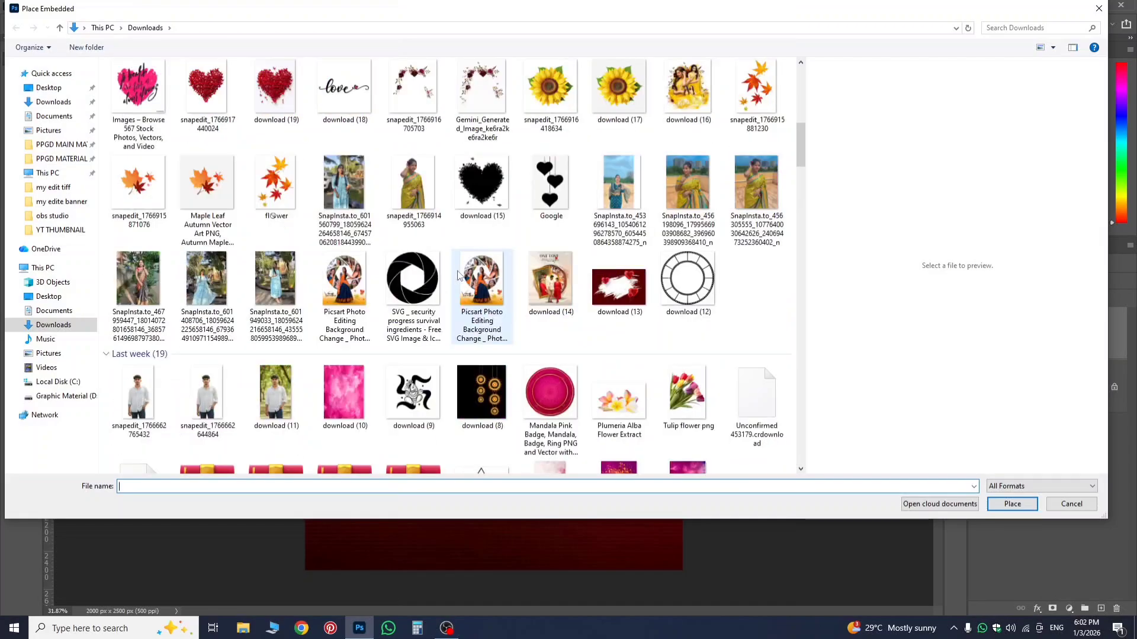
scroll(426, 236, "down", 5)
double_click(406, 149)
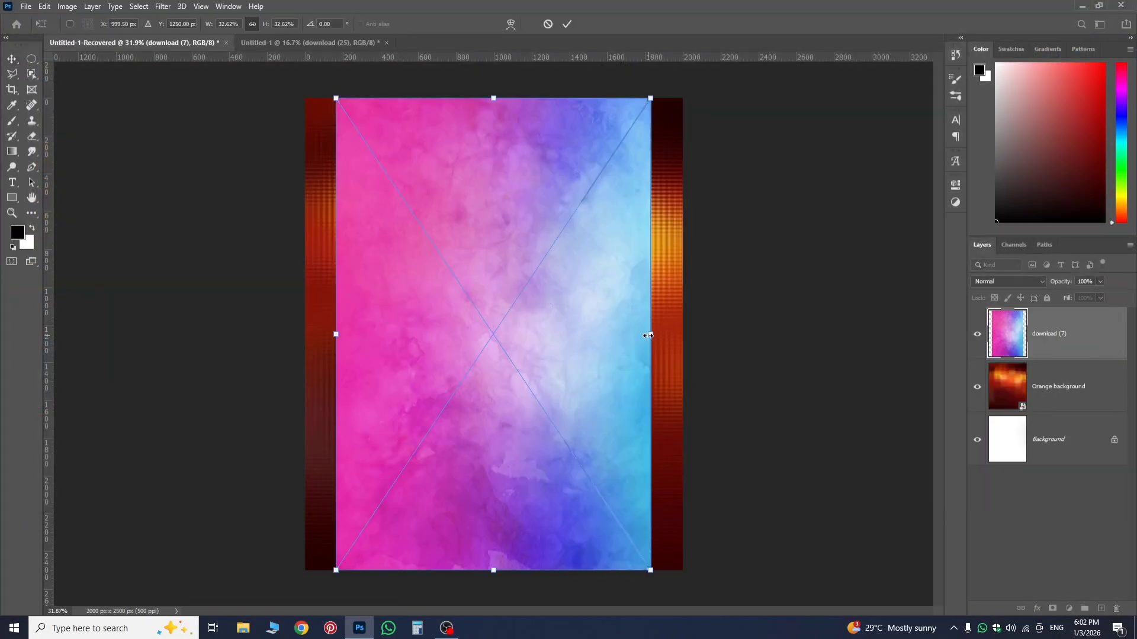
left_click_drag(647, 335, 675, 352)
key("Return")
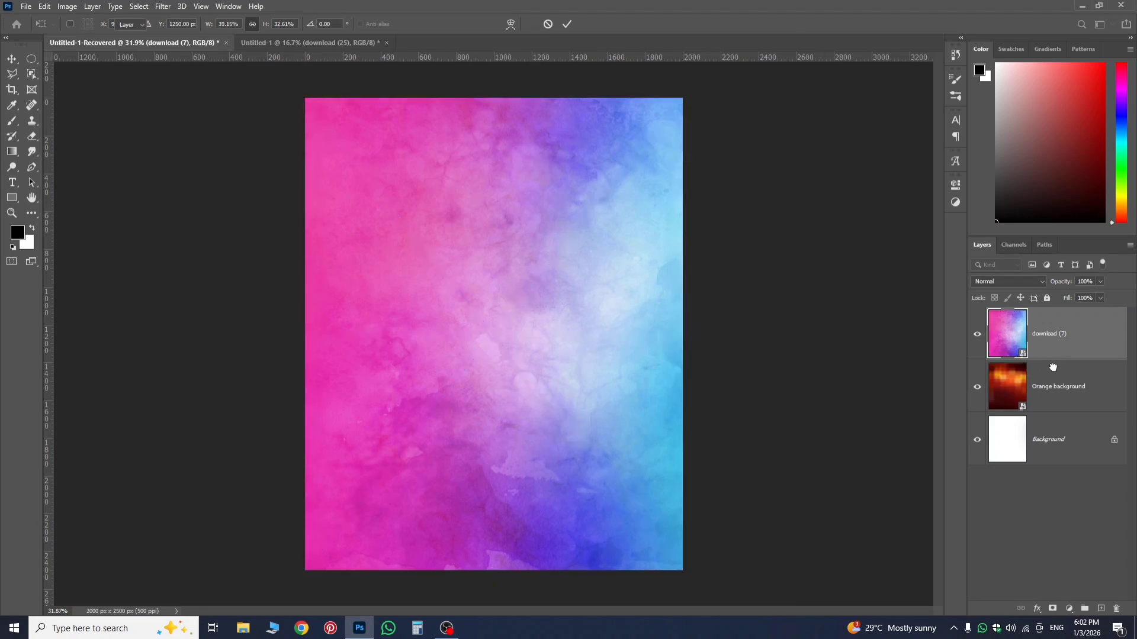
Try reducing the download (7) layer's fill to 56% and further down so the Orange background layer shows through.
left_click(1043, 378)
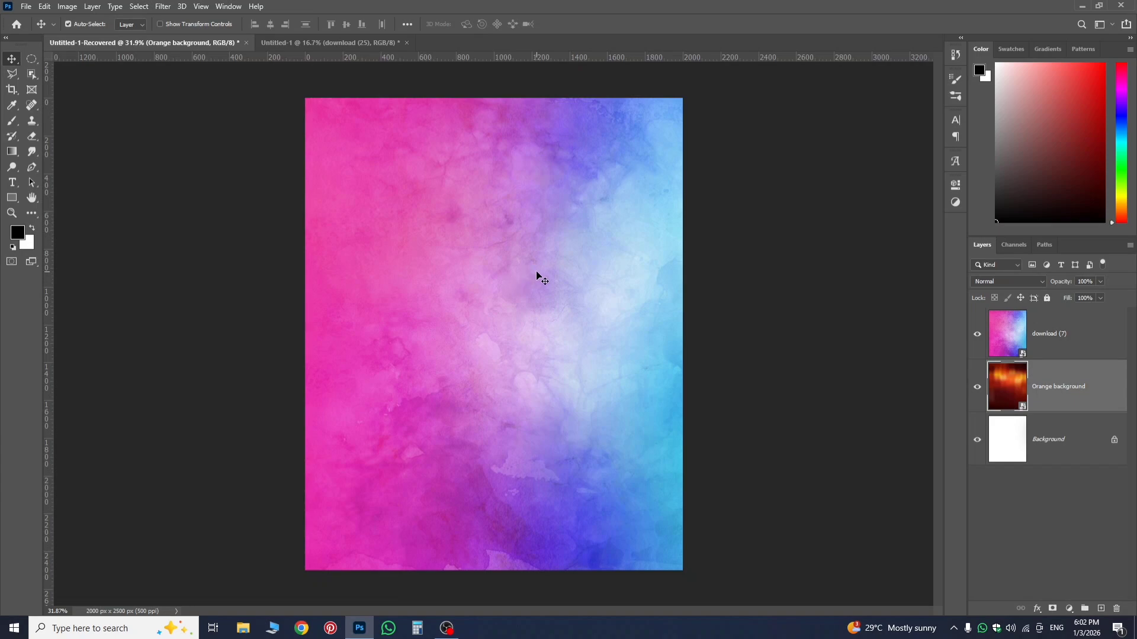
left_click(1054, 350)
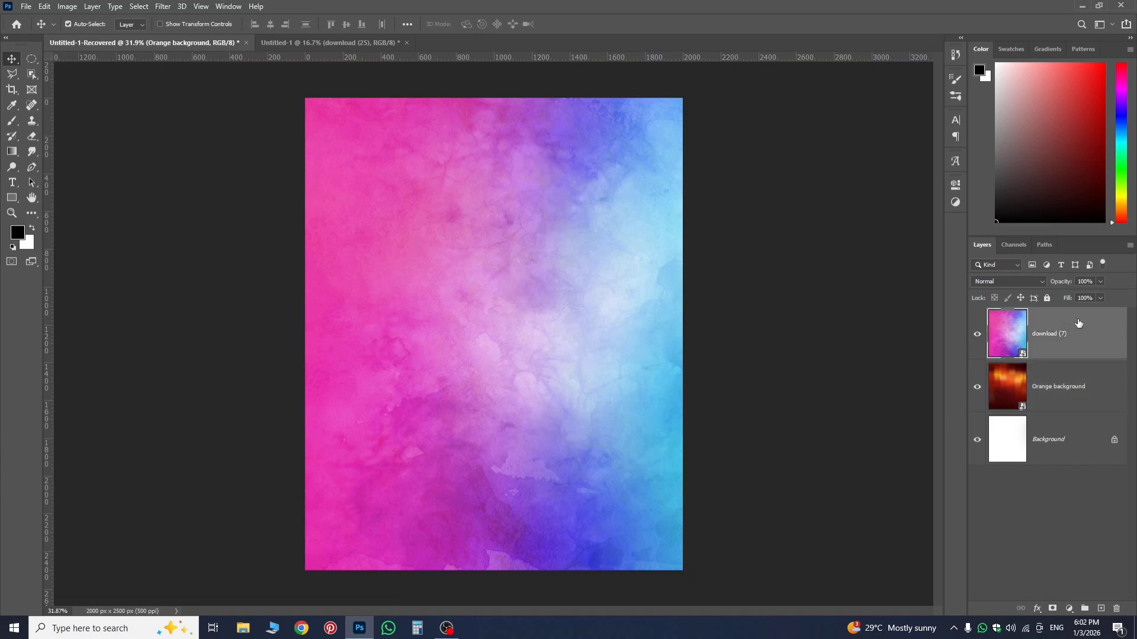
left_click_drag(1066, 298, 1038, 298)
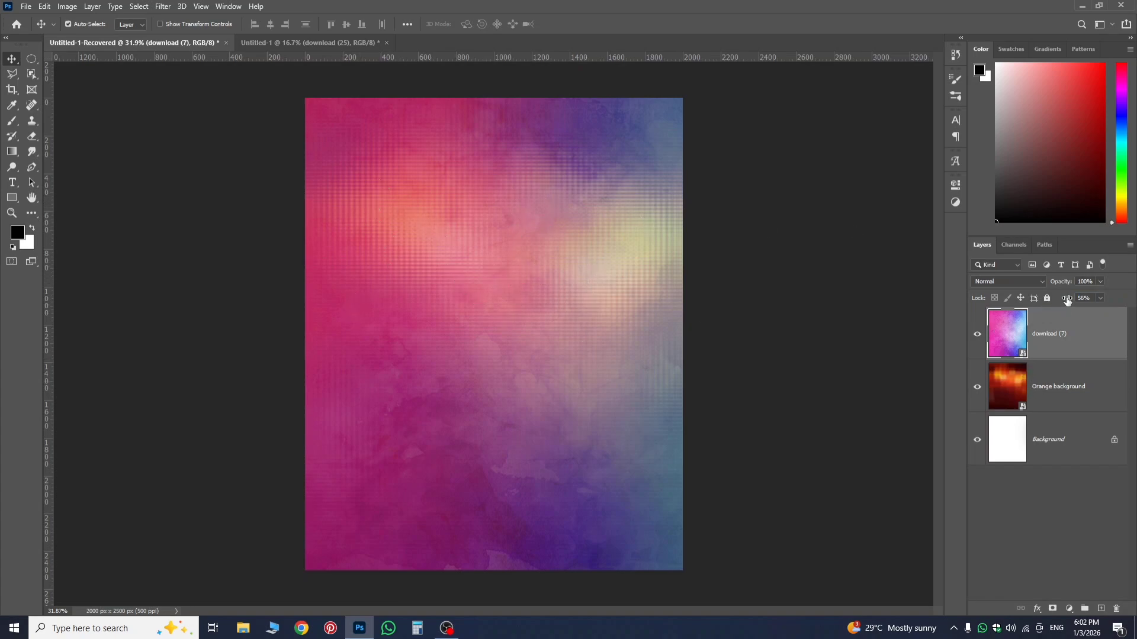
left_click_drag(1068, 301, 799, 334)
Try a lower opacity on the download (7) layer, restore it to 100%, and set the layer's fill to 54%.
left_click_drag(1100, 282, 1067, 298)
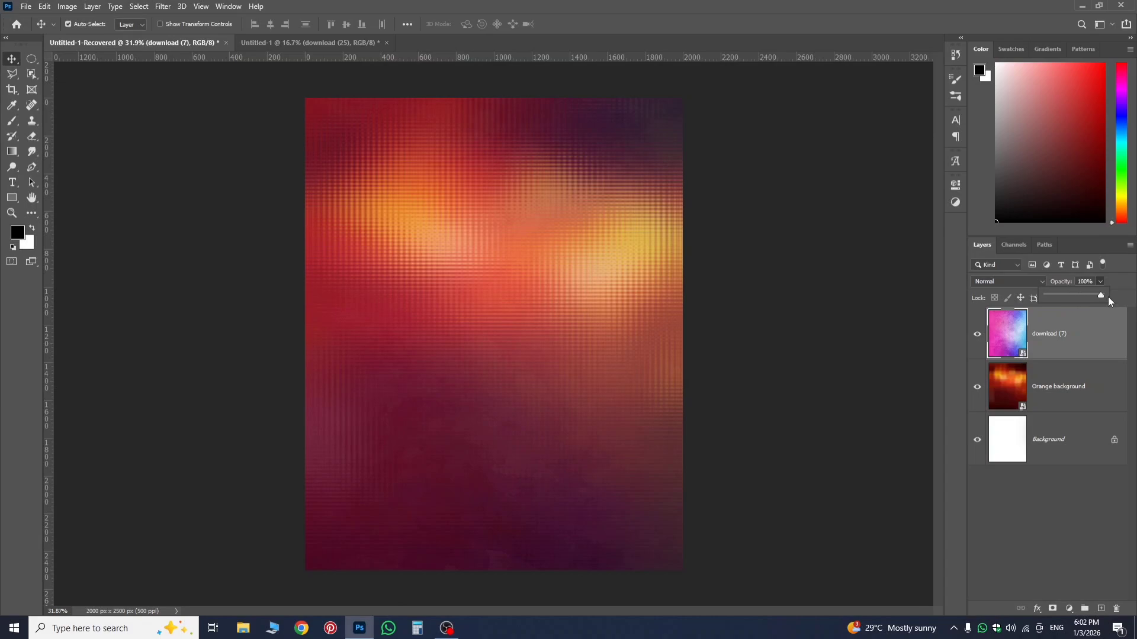
left_click(1099, 282)
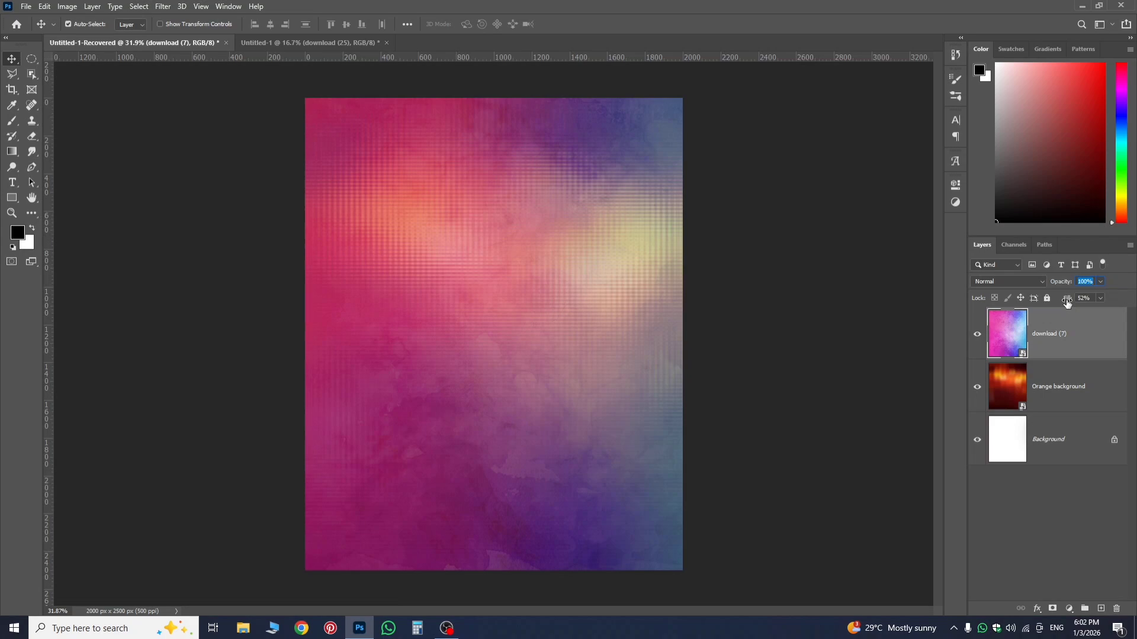
left_click_drag(1068, 303, 1068, 308)
key("Tab")
left_click(1065, 377)
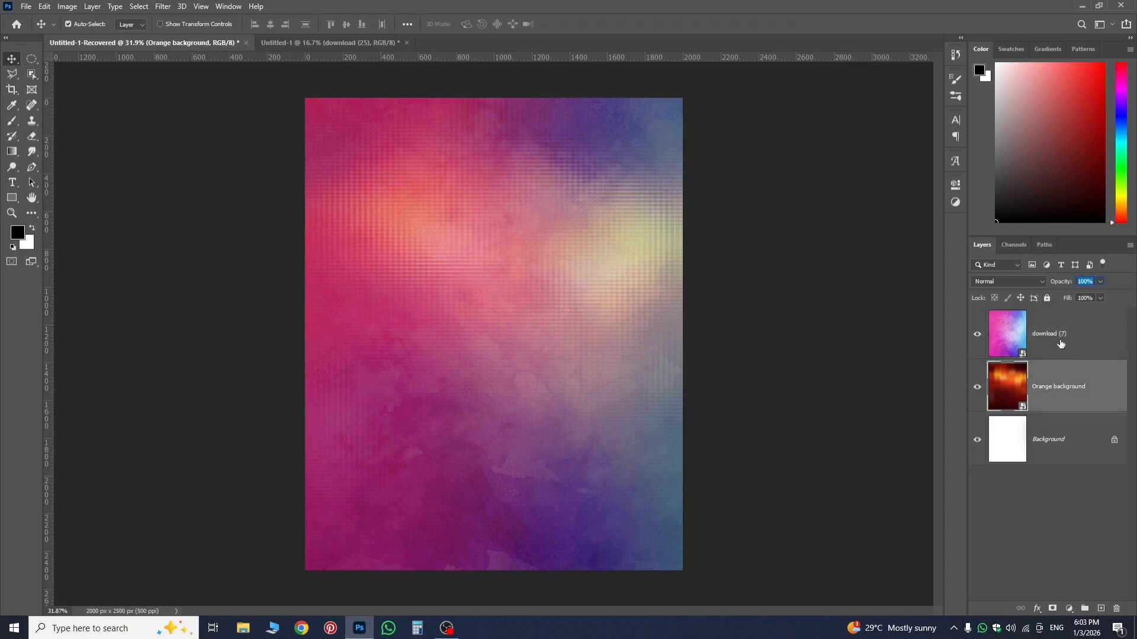
left_click(1060, 345)
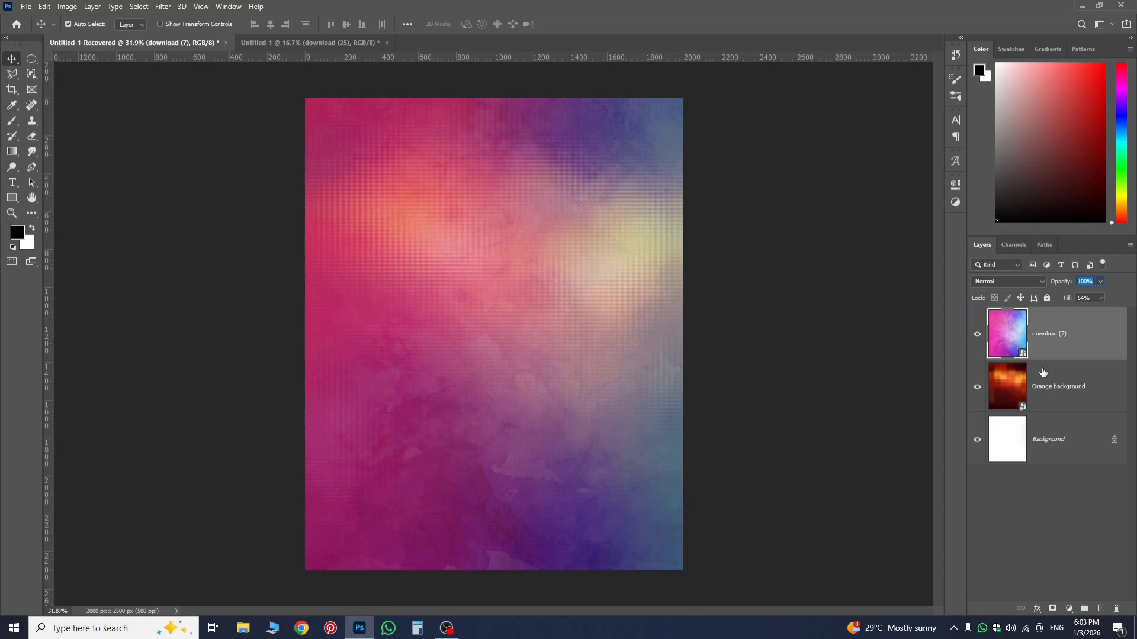
left_click(1037, 609)
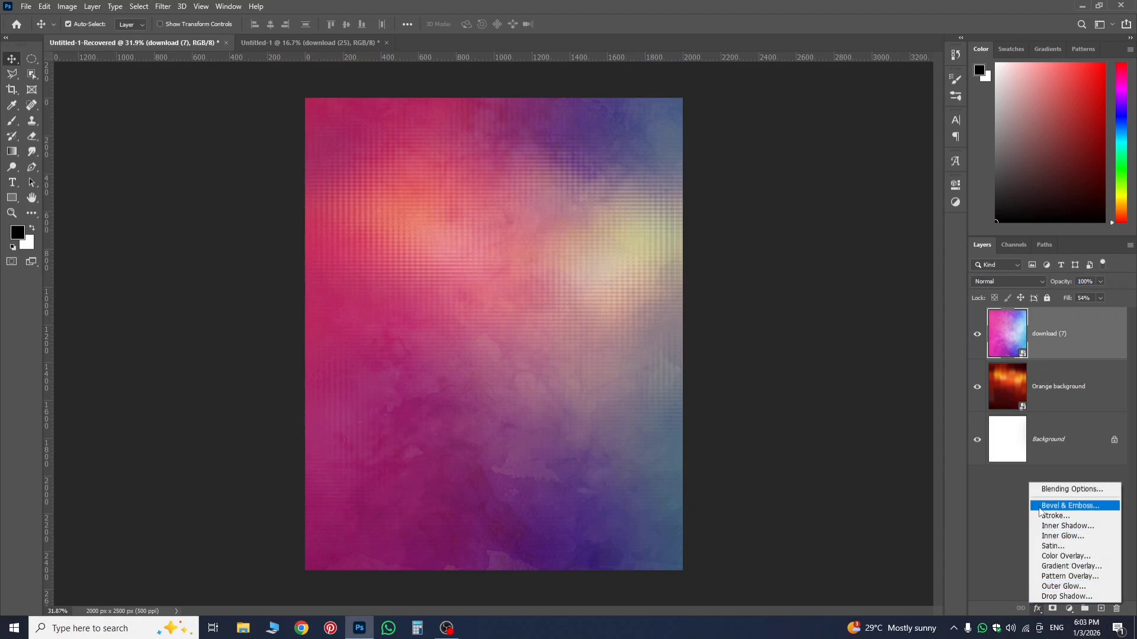
left_click(1013, 578)
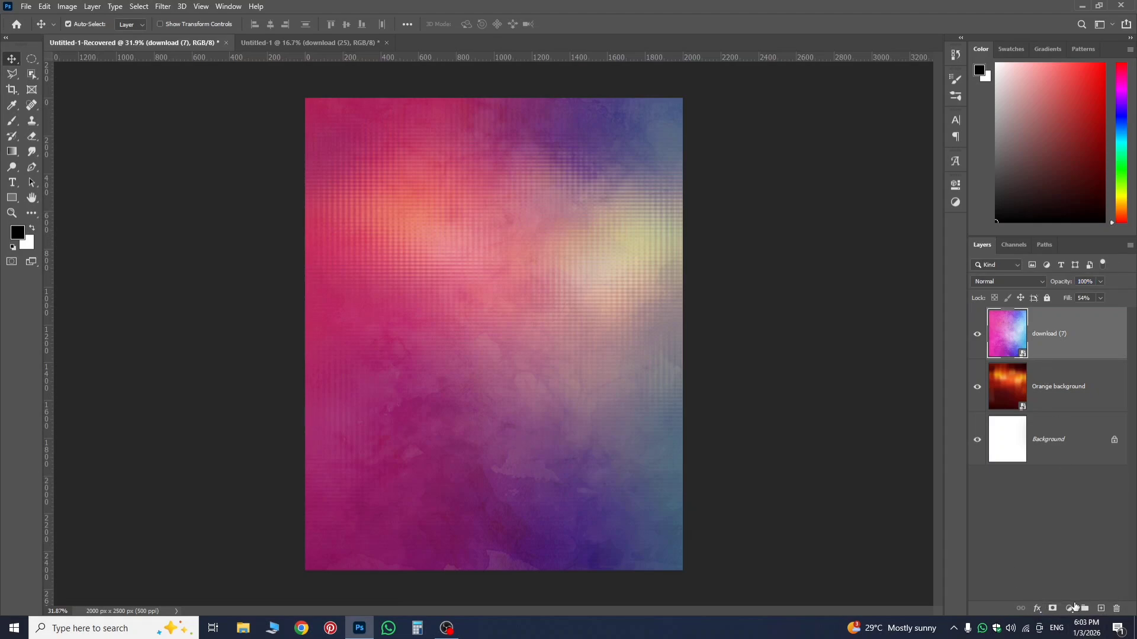
left_click(1071, 608)
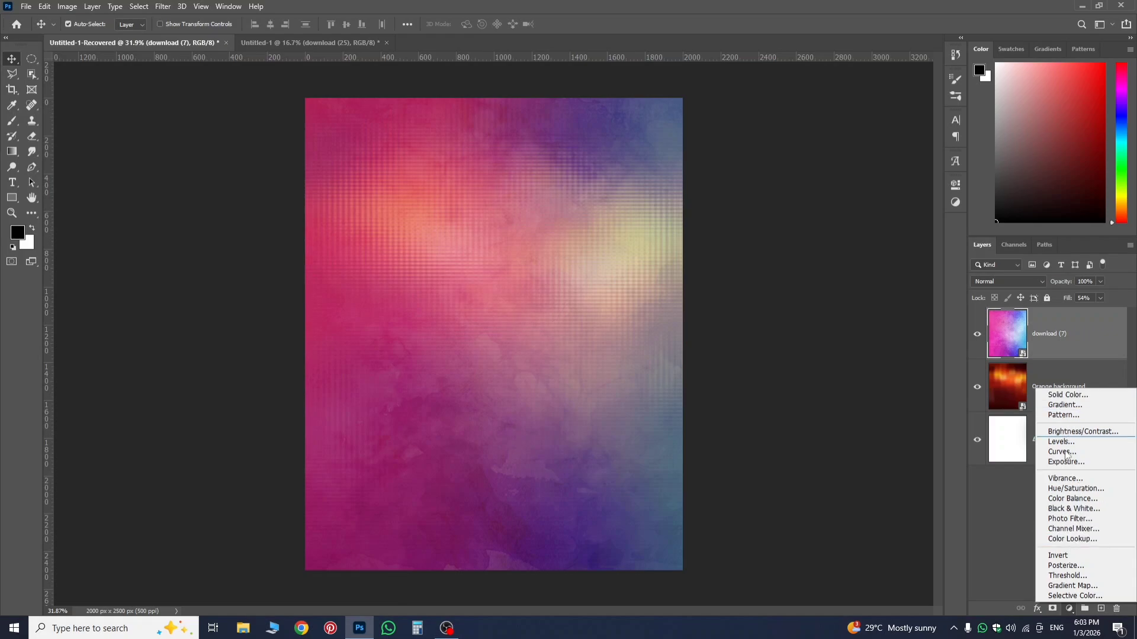
left_click(1012, 492)
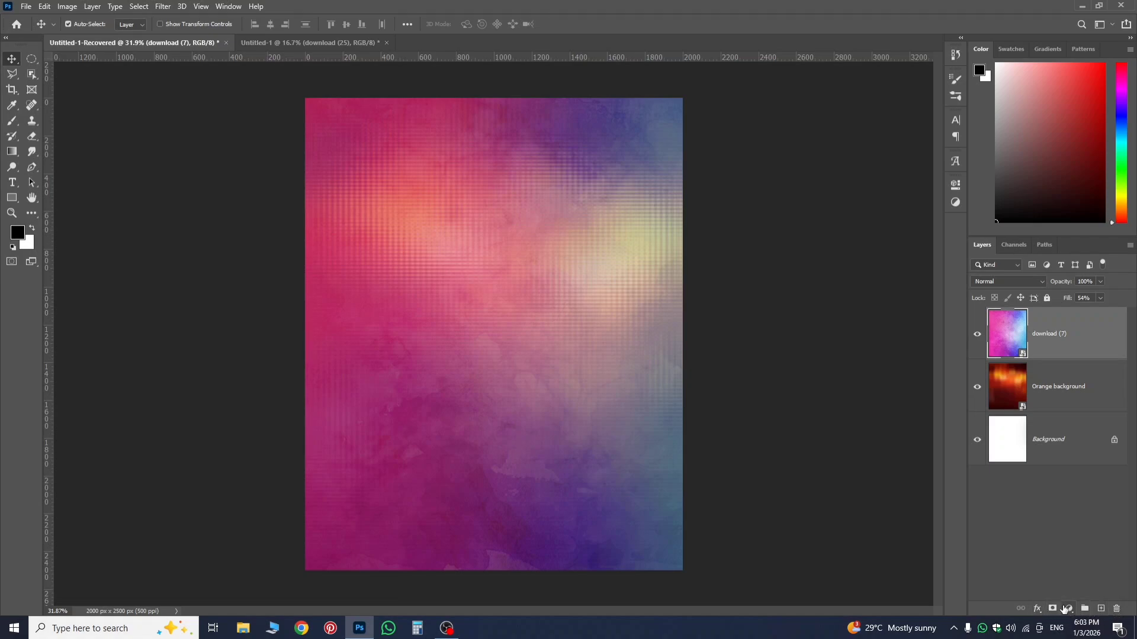
Preview blend modes such as Divide on the download (7) layer, keeping it at Normal.
left_click(1000, 282)
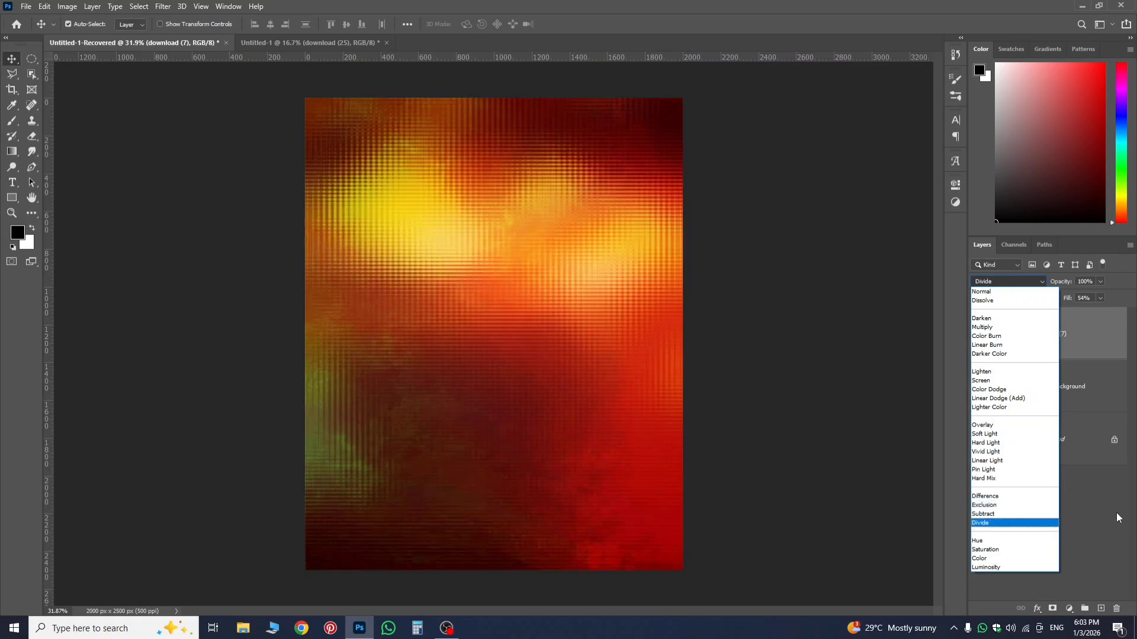
left_click(1117, 514)
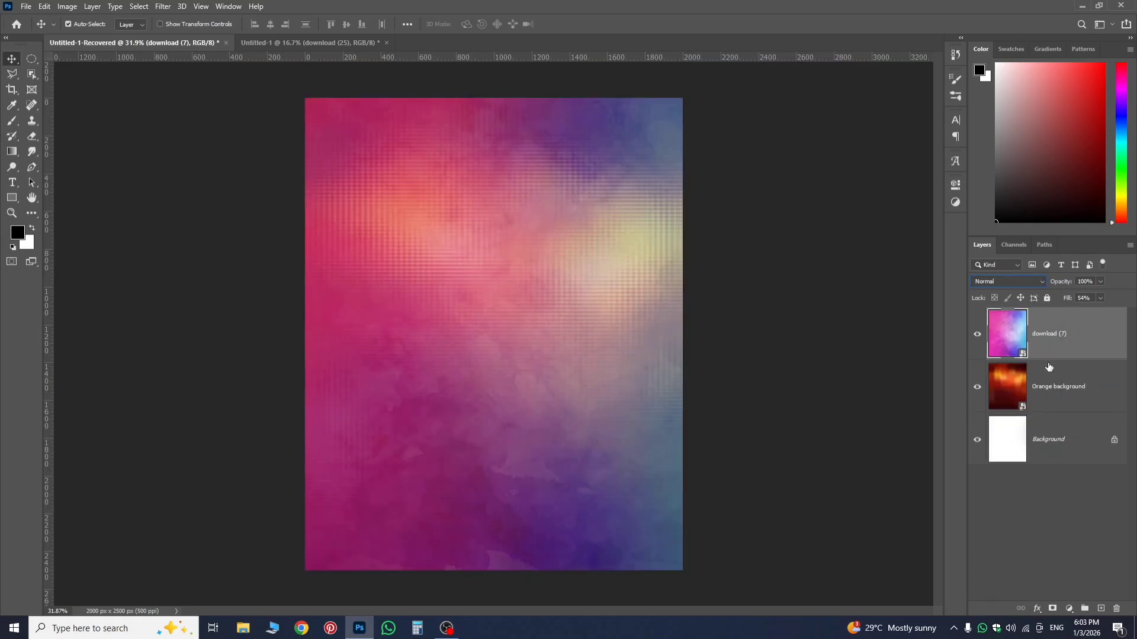